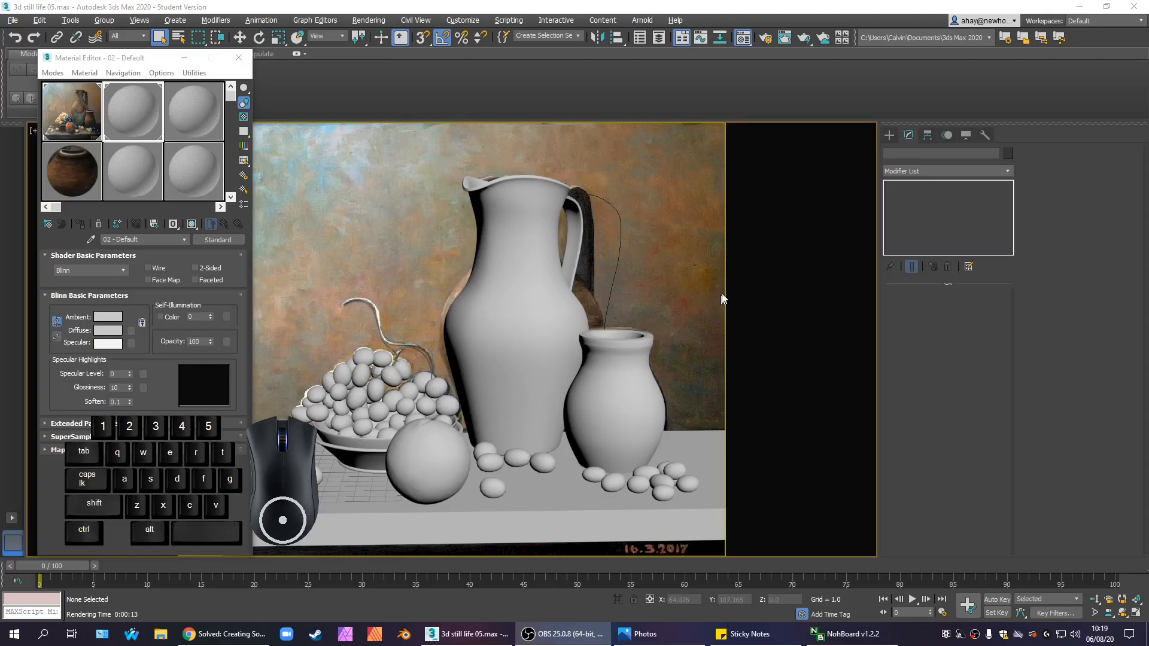
- Close the Material Editor, select the curved stem line above the grapes and toggle its renderer and viewport display off and back on
{"action": "left_click", "coordinate": [239, 57]}
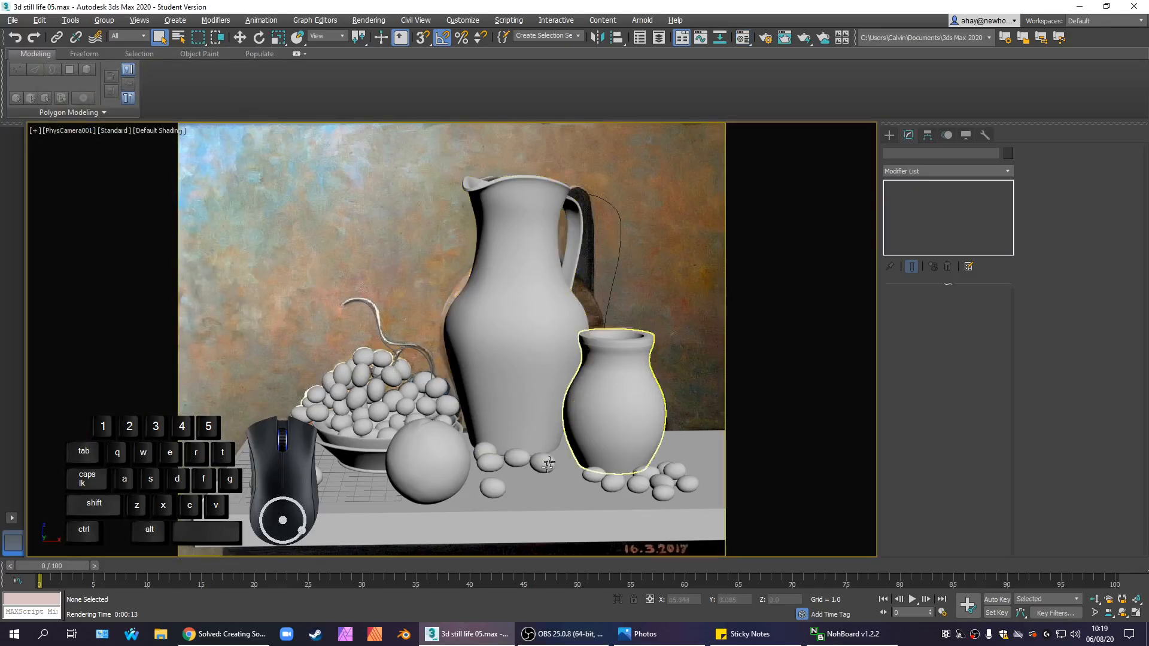
{"action": "left_click", "coordinate": [378, 317]}
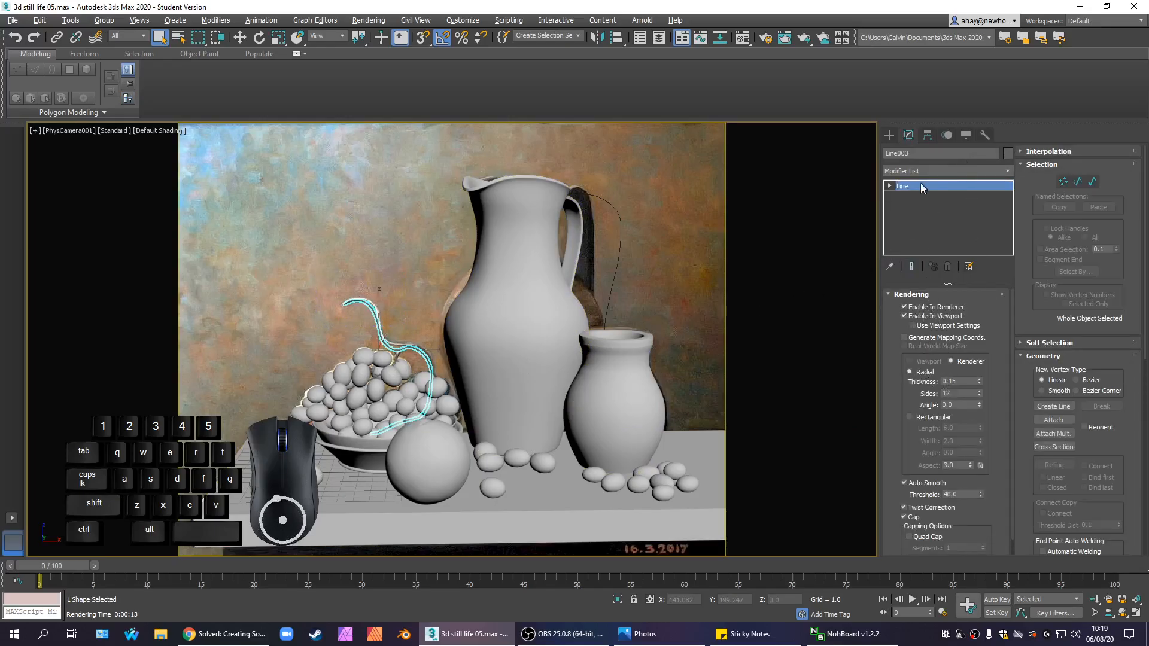
{"action": "left_click", "coordinate": [911, 307]}
{"action": "left_click", "coordinate": [911, 308]}
{"action": "left_click", "coordinate": [917, 318]}
{"action": "left_click", "coordinate": [917, 317]}
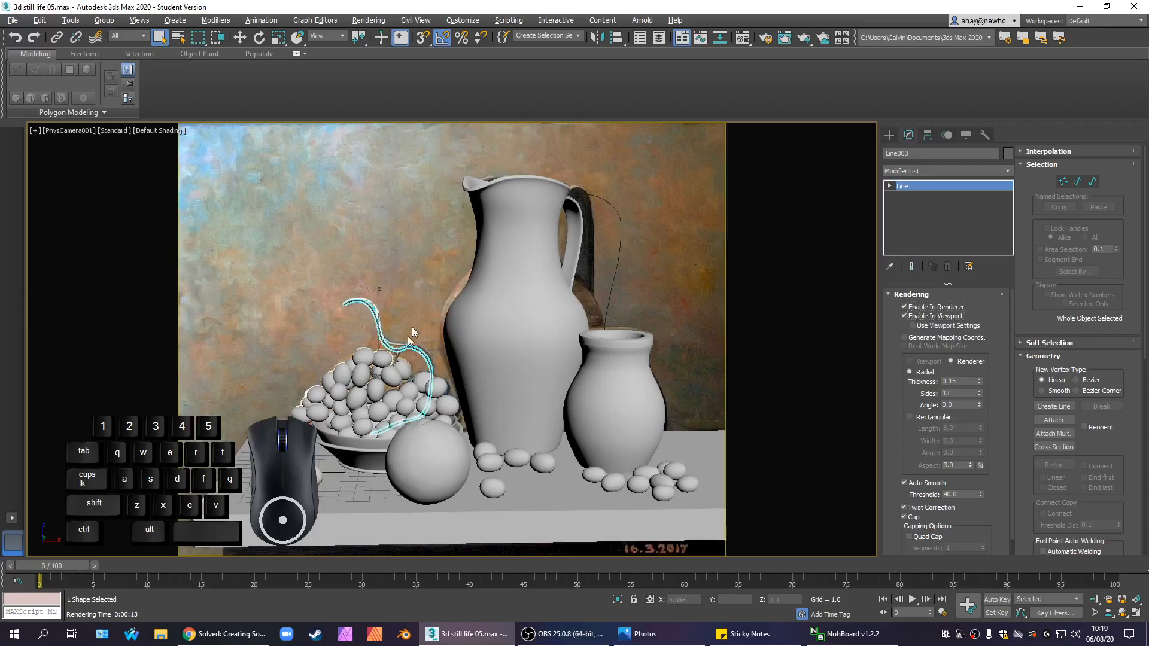
- Try a radial thickness of 1 on the stem line, set it back to 0.15 and deselect the line
{"action": "double_click", "coordinate": [958, 381]}
{"action": "type", "text": "1"}
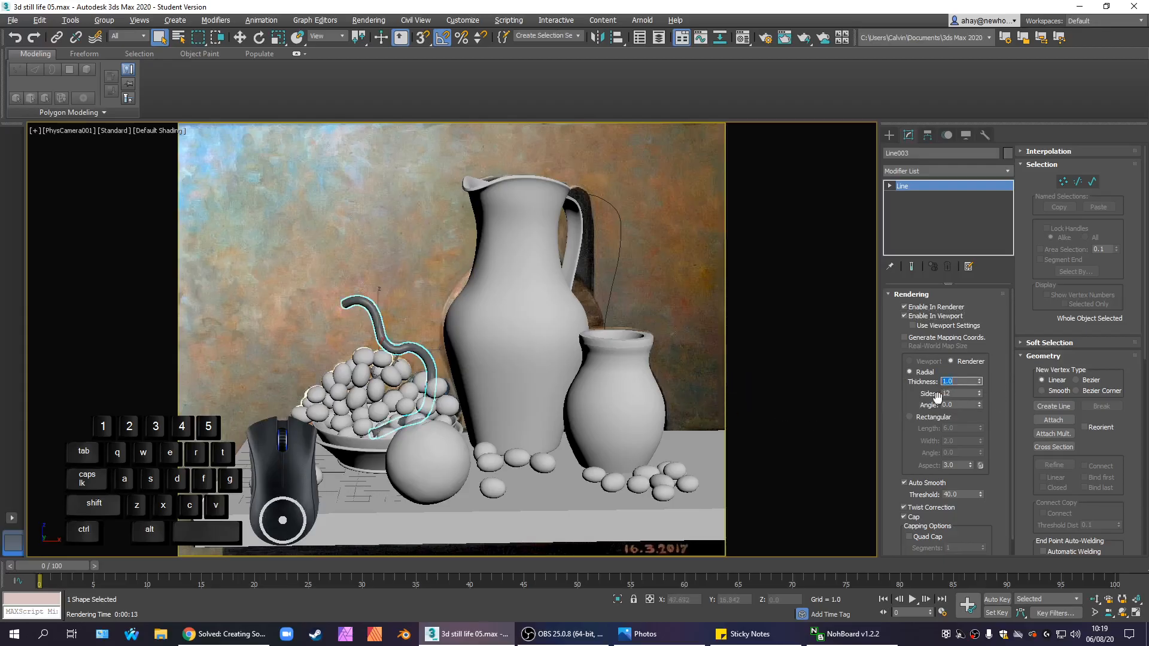
{"action": "left_click", "coordinate": [912, 441]}
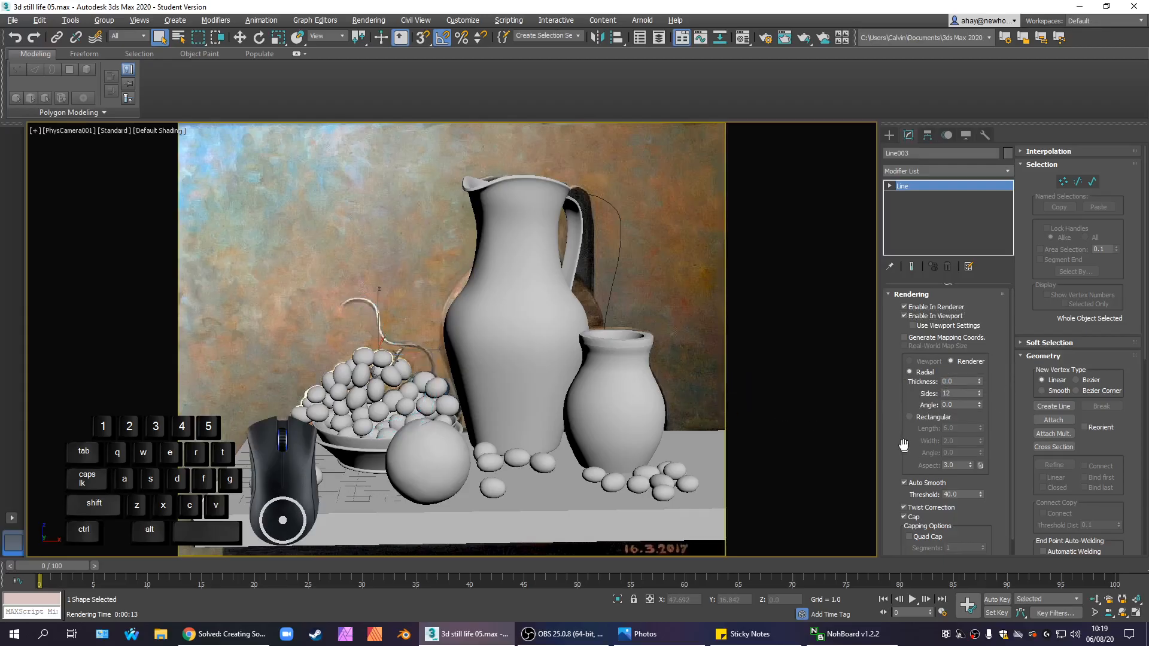
{"action": "double_click", "coordinate": [958, 382]}
{"action": "type", "text": "0.15"}
{"action": "key", "text": "Return"}
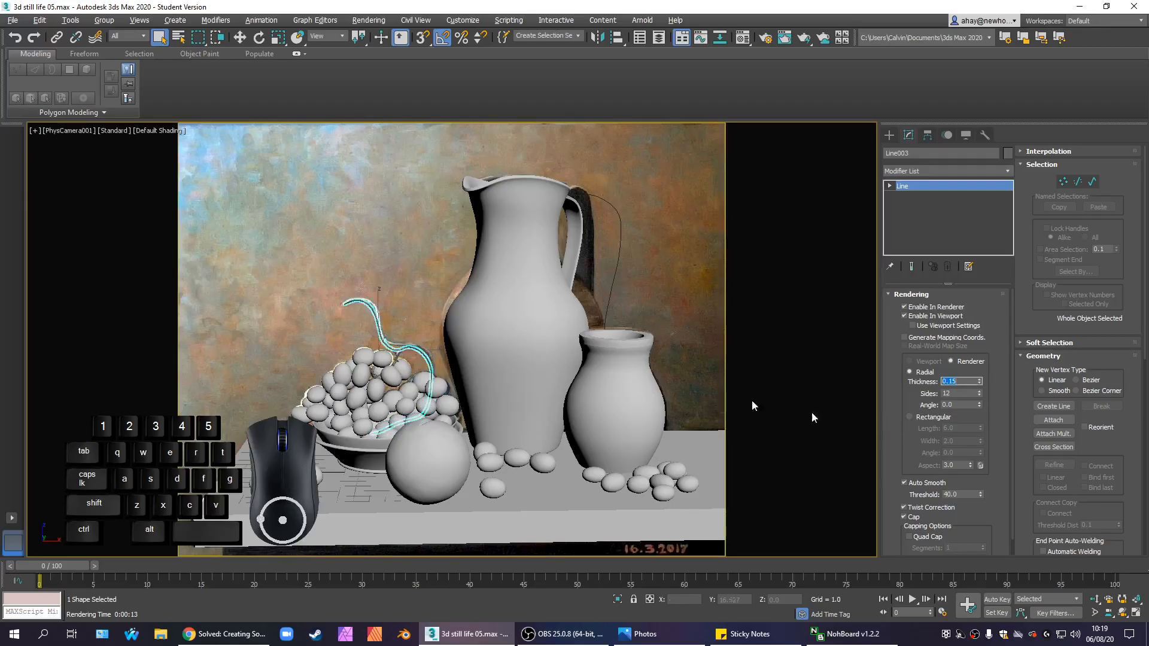
{"action": "left_click", "coordinate": [418, 260]}
{"action": "left_click_drag", "start_coordinate": [310, 253], "coordinate": [630, 508]}
{"action": "left_click", "coordinate": [727, 433]}
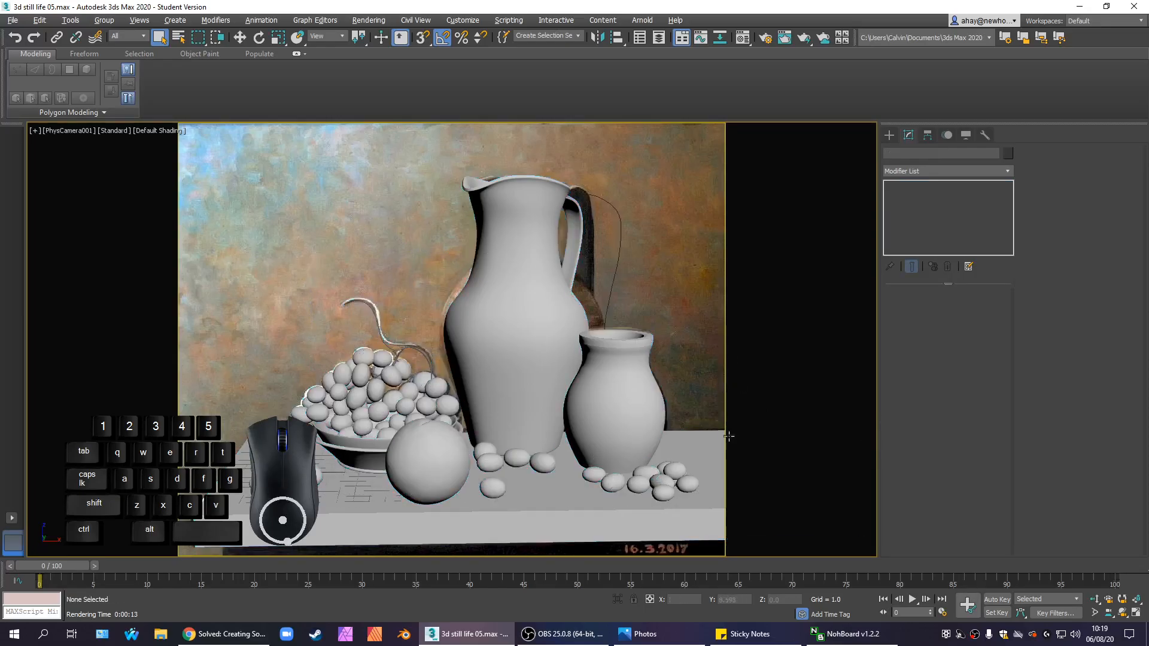
- Open the Render Setup window with nothing selected in the scene
{"action": "left_click", "coordinate": [211, 260]}
{"action": "left_click", "coordinate": [369, 20]}
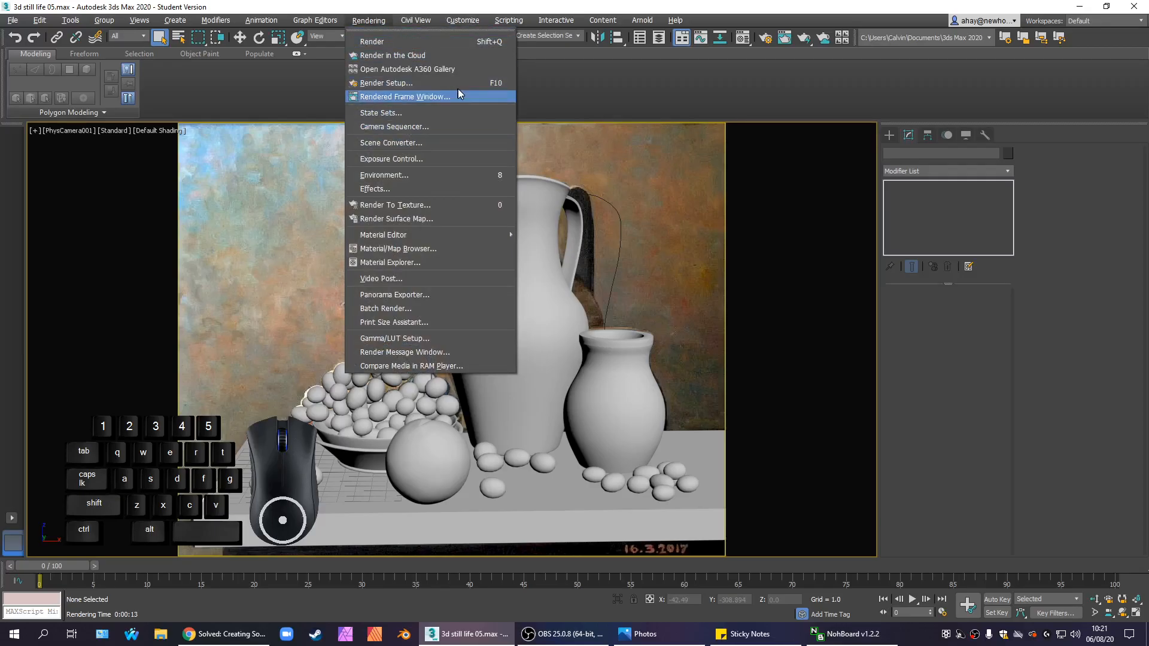
{"action": "left_click", "coordinate": [680, 99]}
{"action": "key", "text": "F10"}
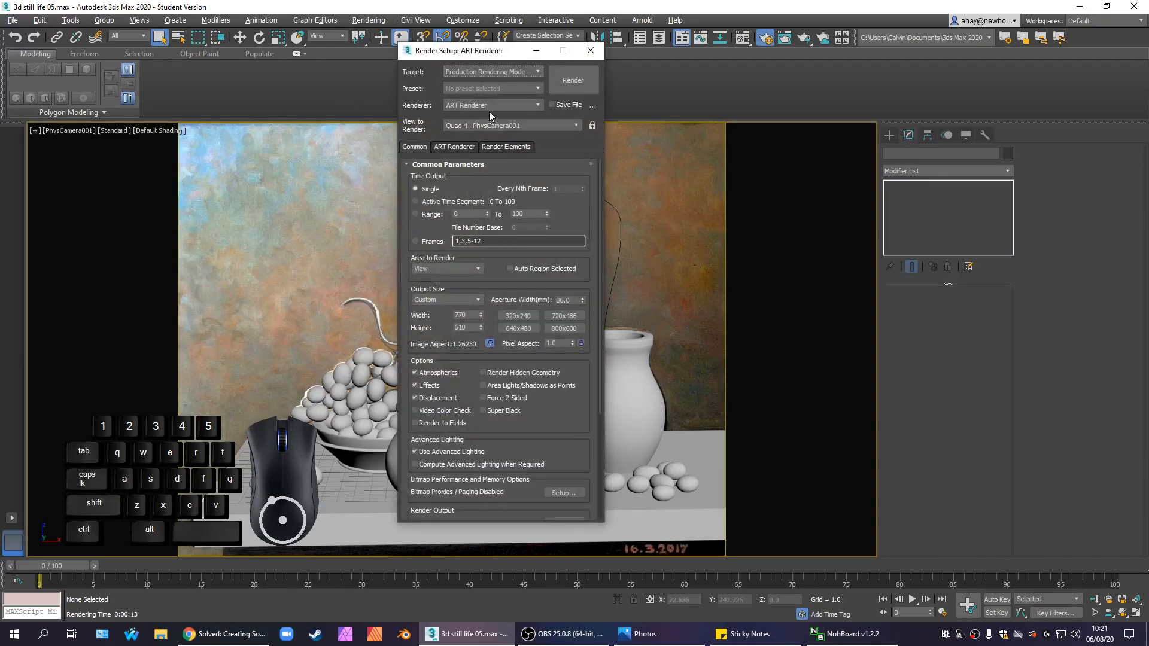
- Switch the renderer to Scanline Renderer, render the PhysCamera001 view and close the rendered frame
{"action": "left_click", "coordinate": [487, 106]}
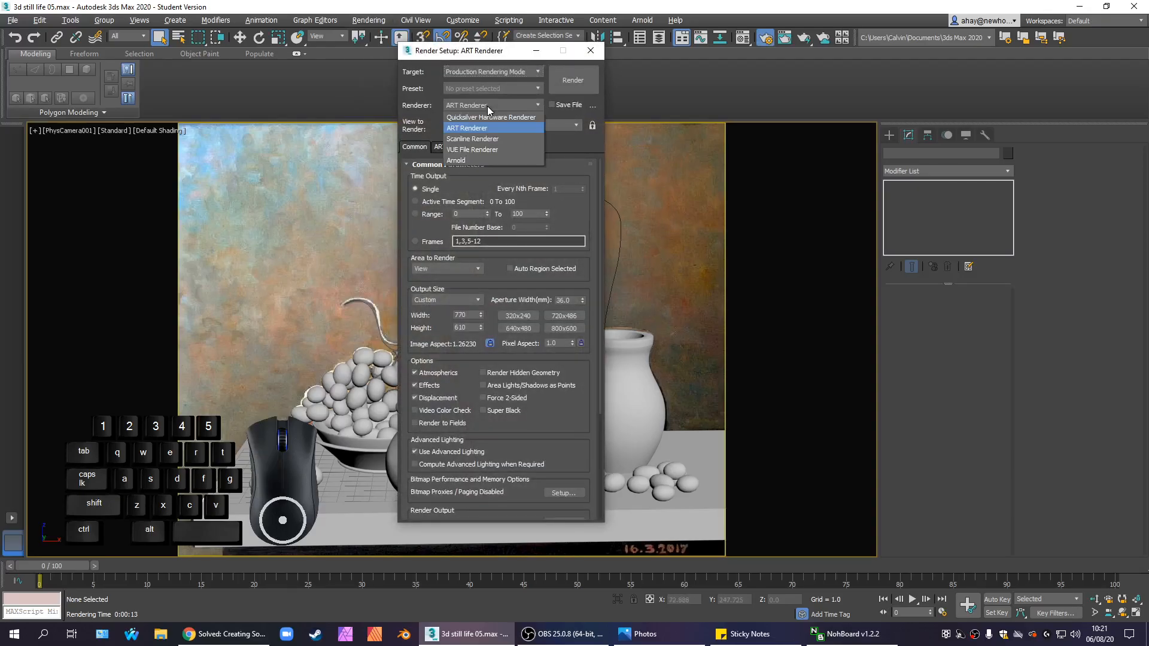
{"action": "left_click", "coordinate": [474, 138]}
{"action": "key", "text": "shift+q"}
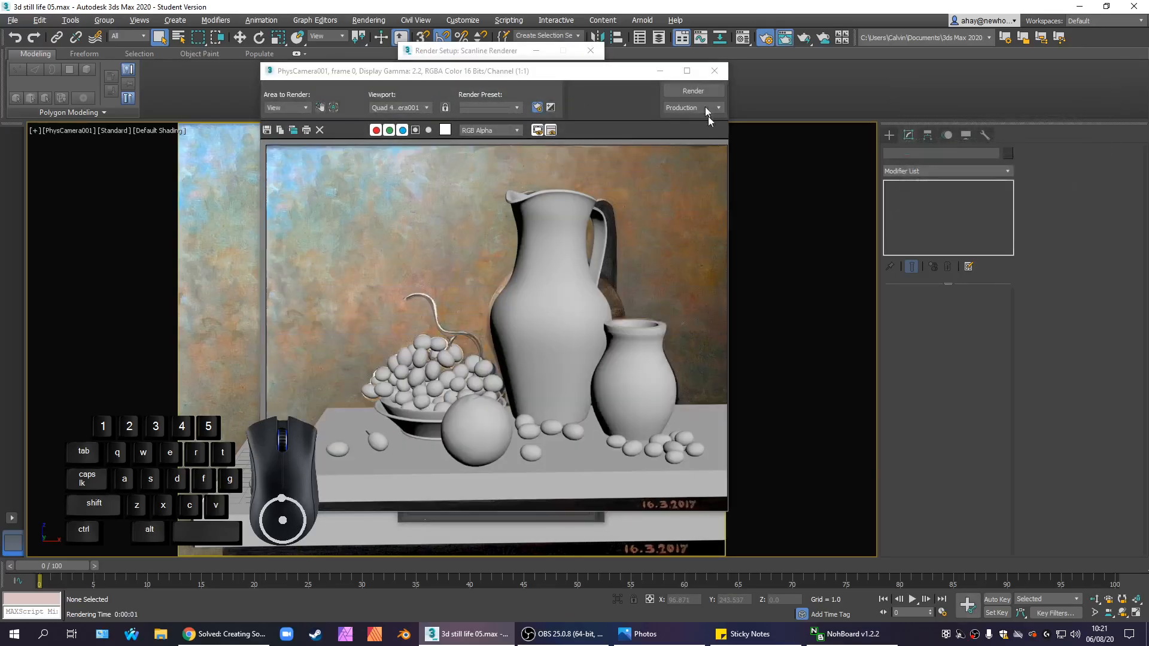
{"action": "left_click", "coordinate": [715, 71]}
- Switch the renderer to ART Renderer and render the PhysCamera001 view
{"action": "left_click", "coordinate": [533, 106]}
{"action": "left_click", "coordinate": [504, 128]}
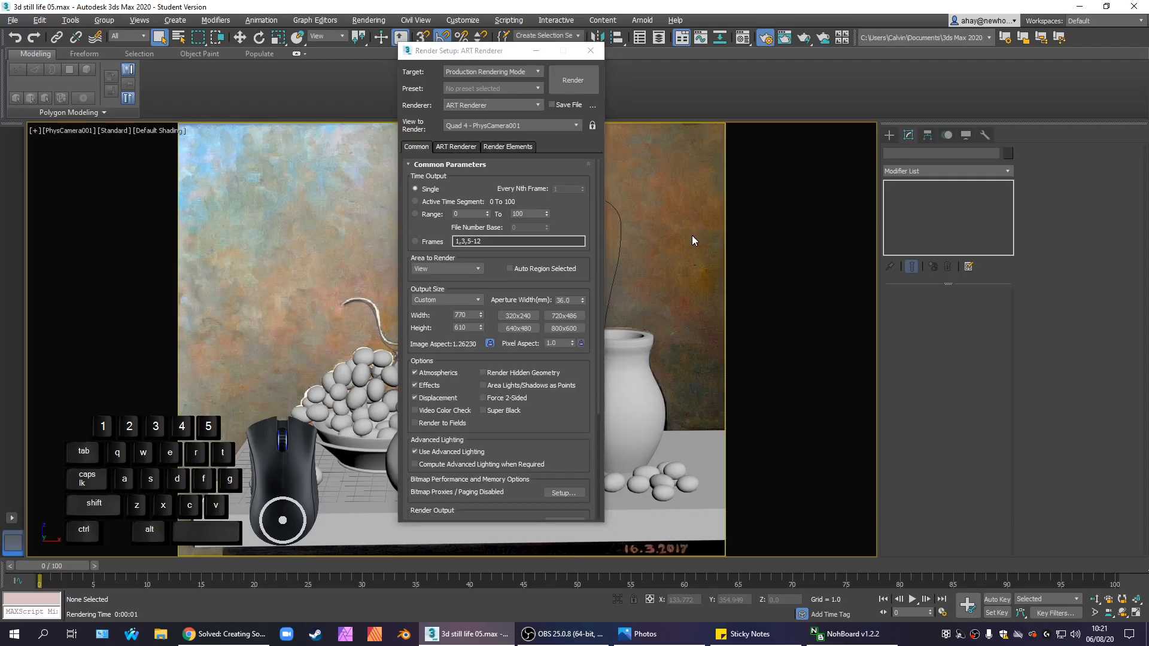
{"action": "key", "text": "shift+q"}
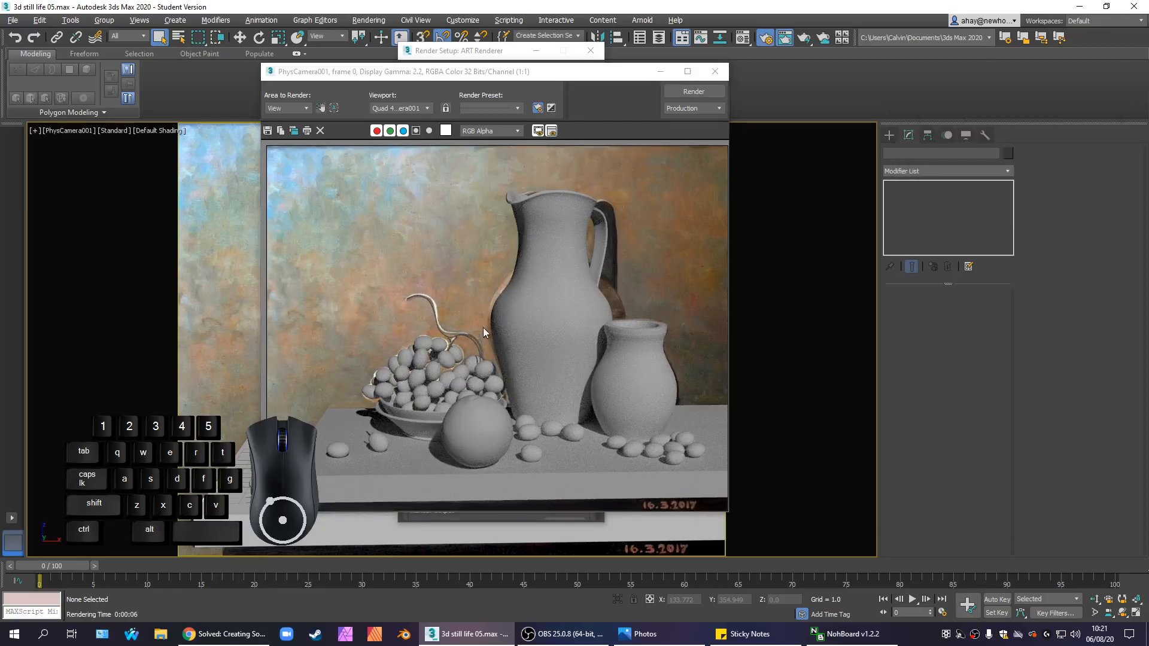
- Examine the grain and shadows around the jugs and grapes in the ART render, and close the rendered frame
{"action": "left_click", "coordinate": [619, 433]}
{"action": "scroll", "coordinate": [619, 433], "scroll_direction": "up", "scroll_amount": 5}
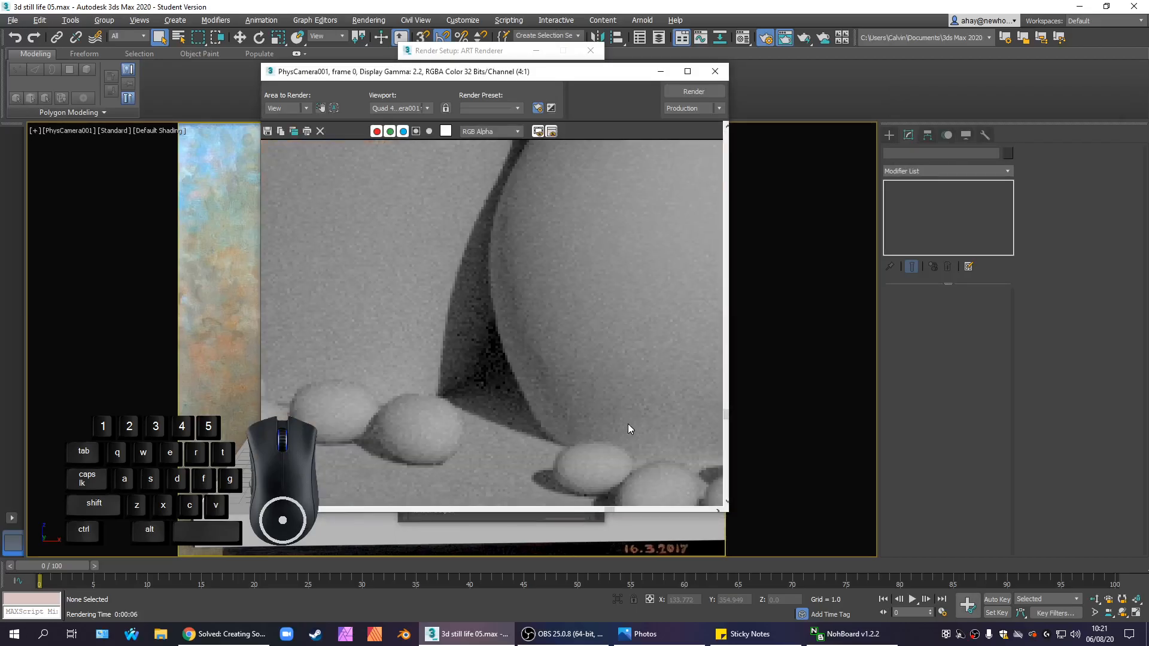
{"action": "scroll", "coordinate": [602, 387], "scroll_direction": "down", "scroll_amount": 5}
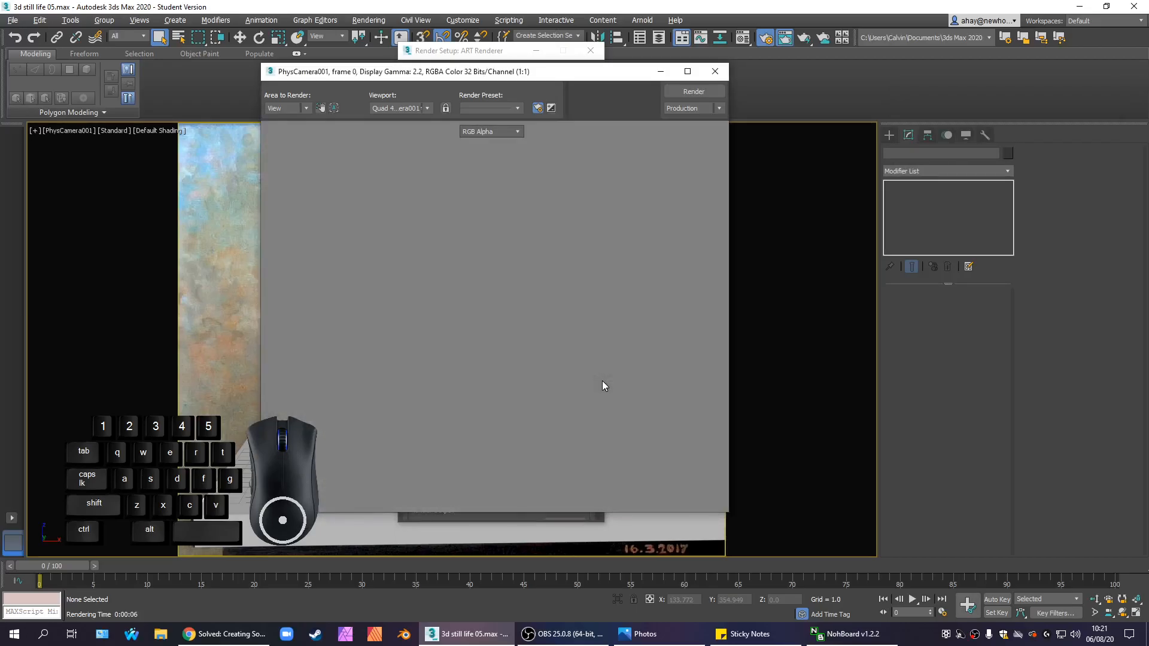
{"action": "scroll", "coordinate": [522, 388], "scroll_direction": "up", "scroll_amount": 1}
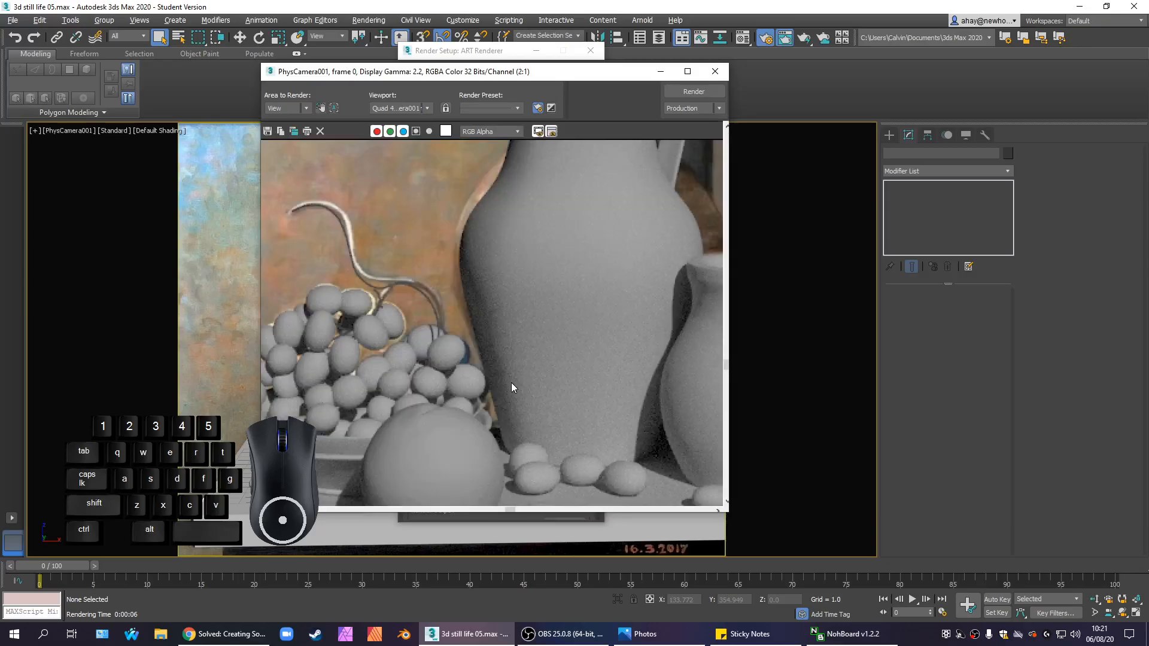
{"action": "scroll", "coordinate": [512, 387], "scroll_direction": "up", "scroll_amount": 1}
{"action": "scroll", "coordinate": [511, 383], "scroll_direction": "down", "scroll_amount": 1}
{"action": "scroll", "coordinate": [525, 401], "scroll_direction": "down", "scroll_amount": 1}
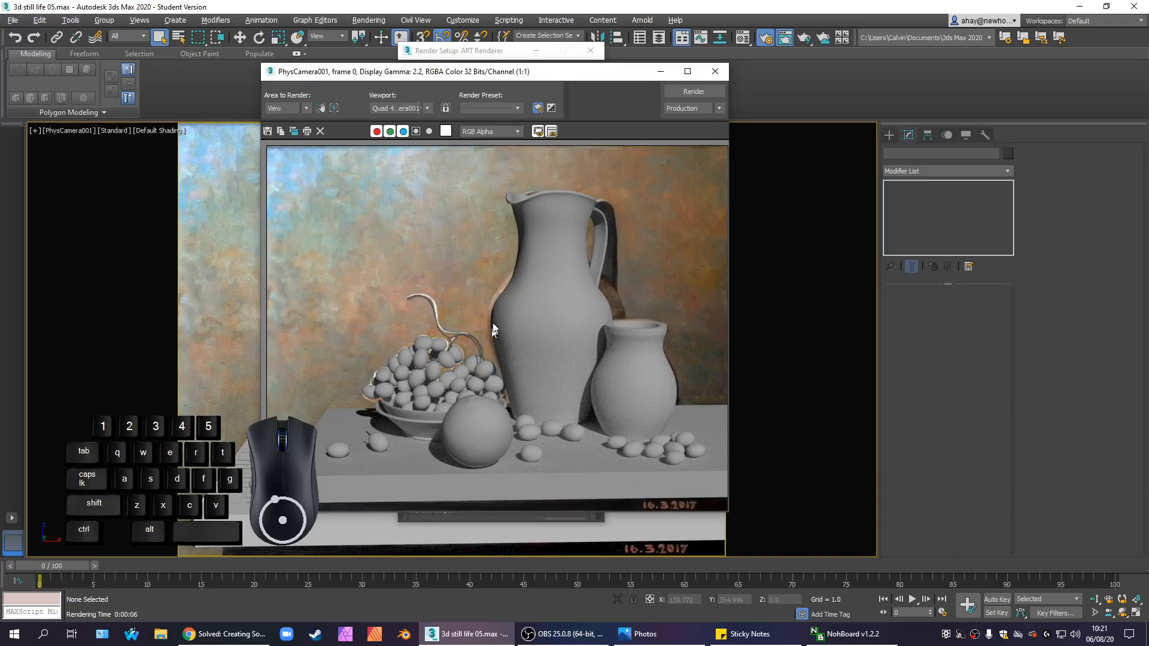
{"action": "left_click", "coordinate": [708, 78]}
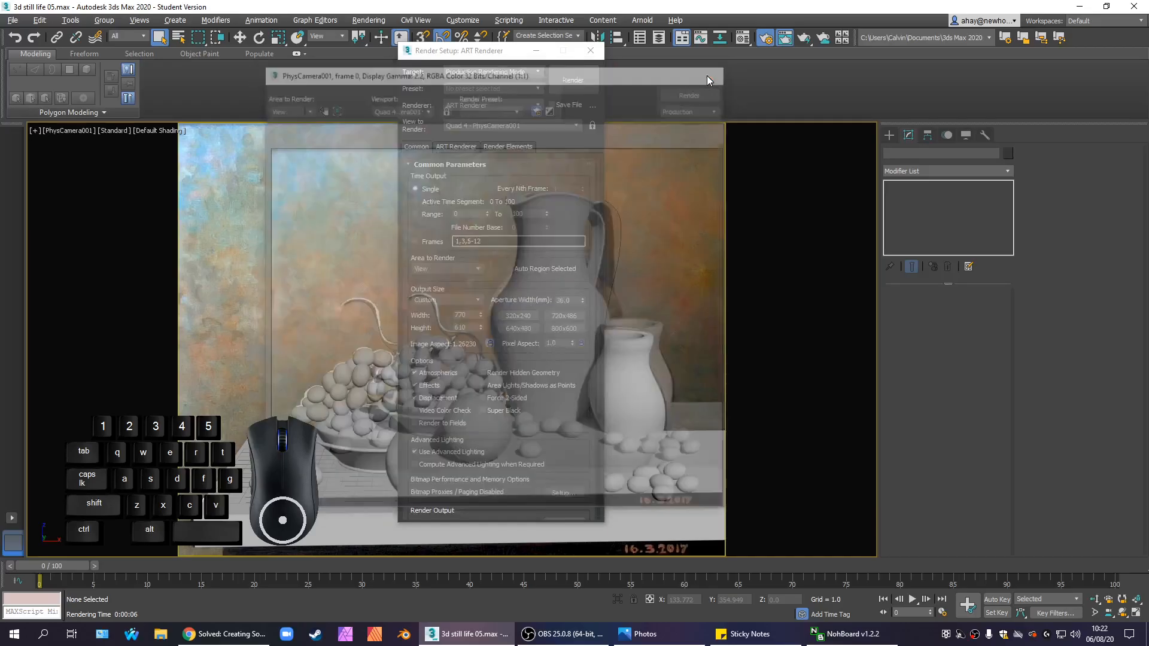
- Show the ART Renderer settings and move the Render Setup window aside so the scene stays visible
{"action": "left_click", "coordinate": [455, 147]}
{"action": "left_click", "coordinate": [521, 105]}
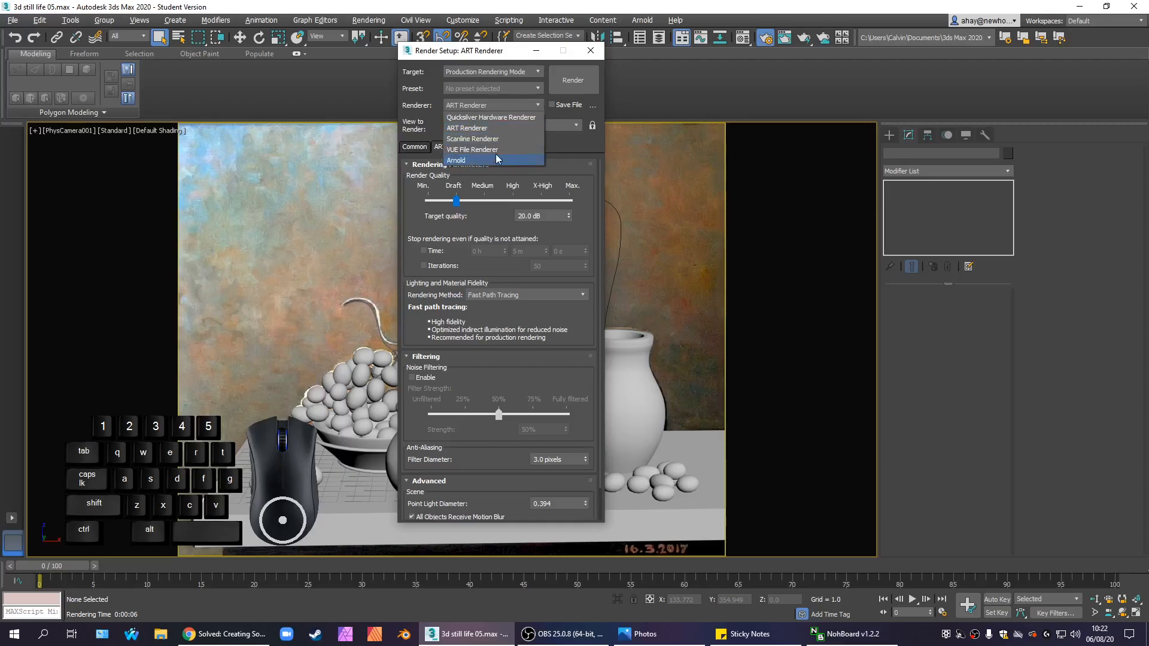
{"action": "left_click", "coordinate": [571, 149]}
{"action": "left_click_drag", "start_coordinate": [500, 58], "coordinate": [246, 64]}
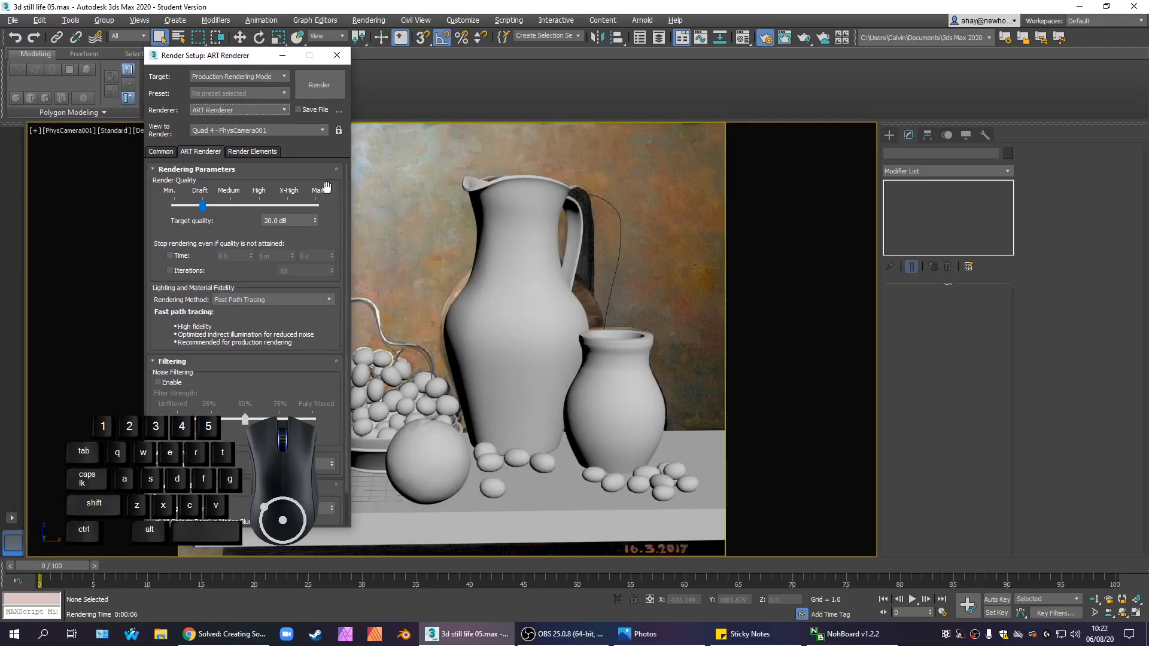
{"action": "left_click_drag", "start_coordinate": [325, 348], "coordinate": [322, 323]}
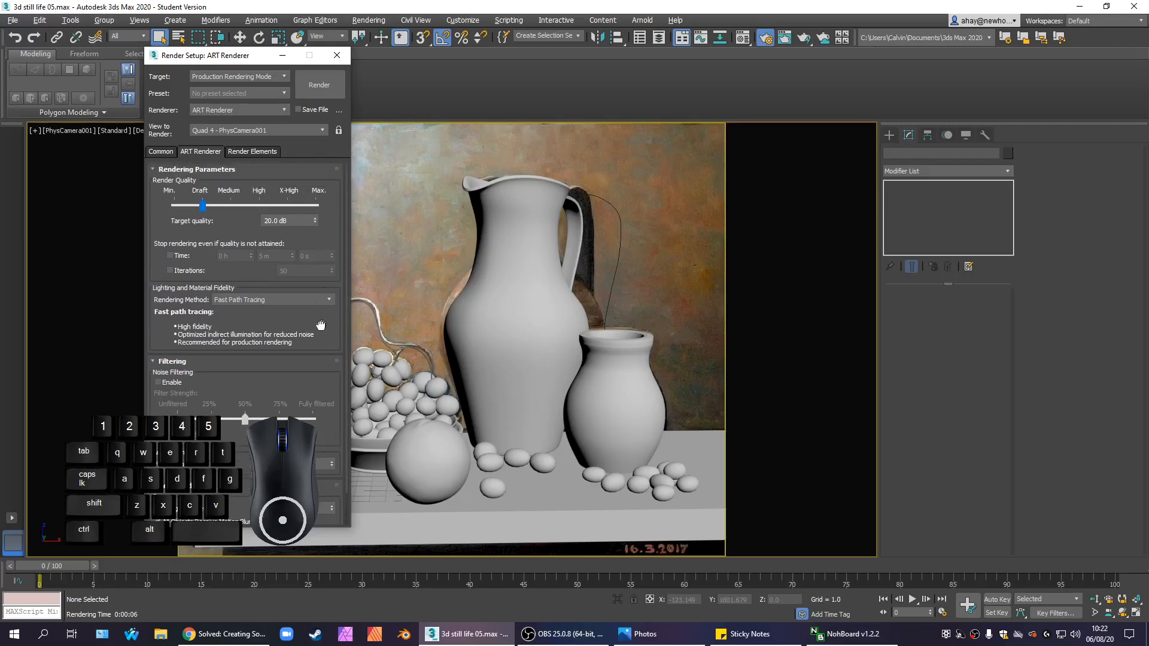
- Set the rendering method to Advanced Path Tracing, render the camera view for inspection and close the rendered frame
{"action": "left_click", "coordinate": [282, 301]}
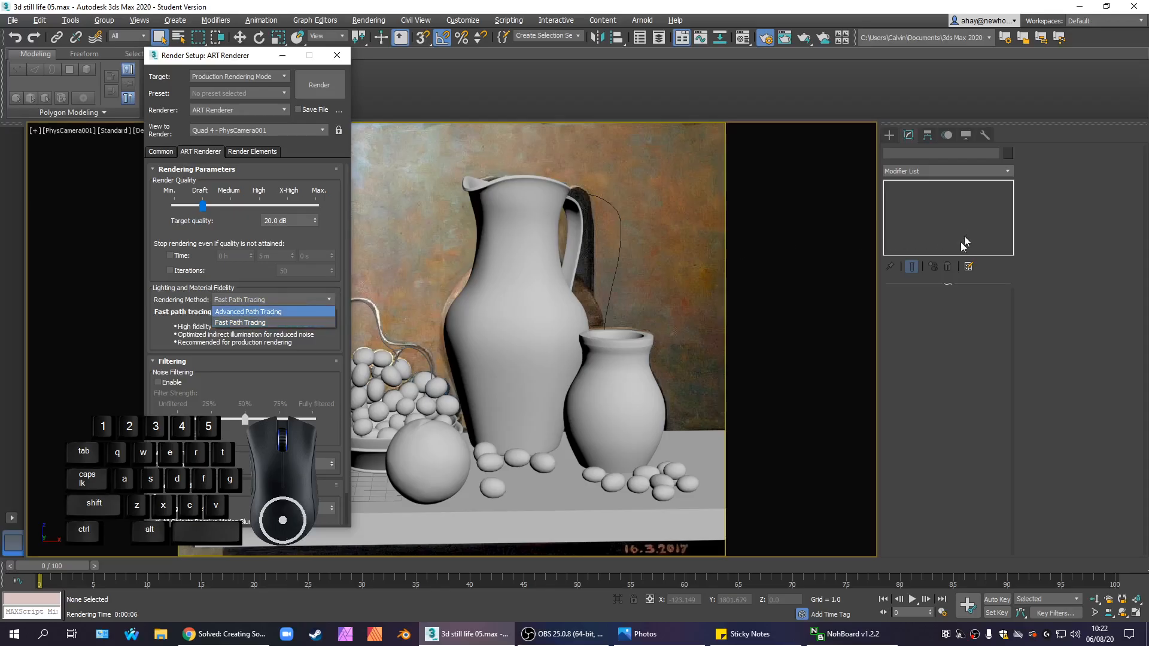
{"action": "left_click", "coordinate": [966, 291]}
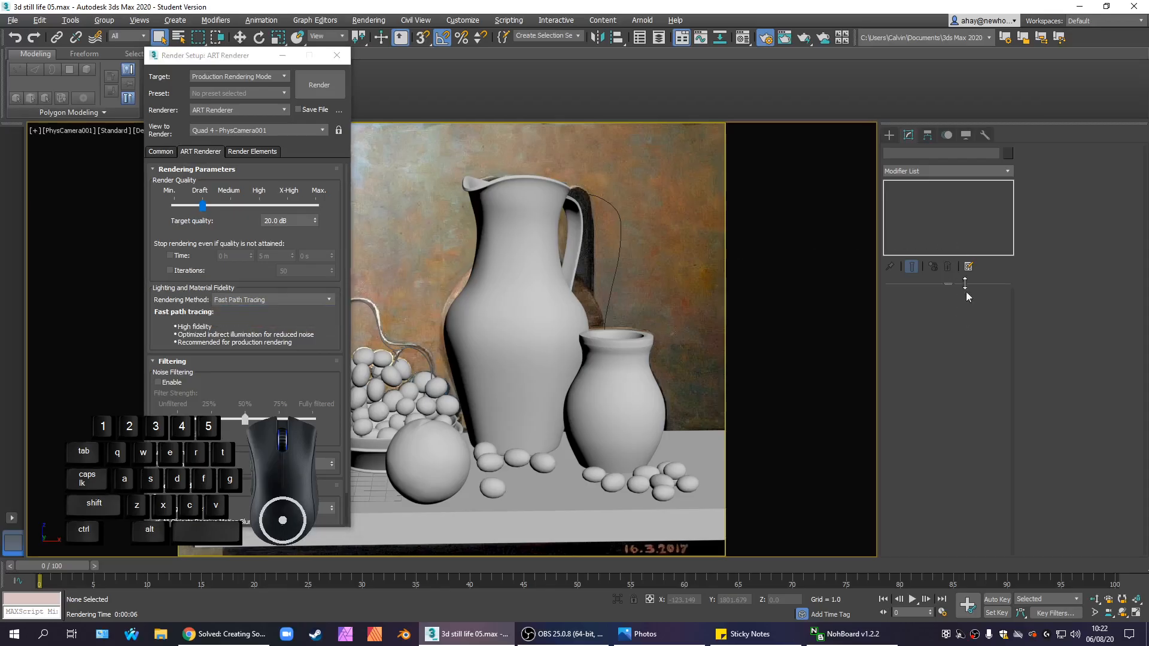
{"action": "left_click", "coordinate": [305, 298]}
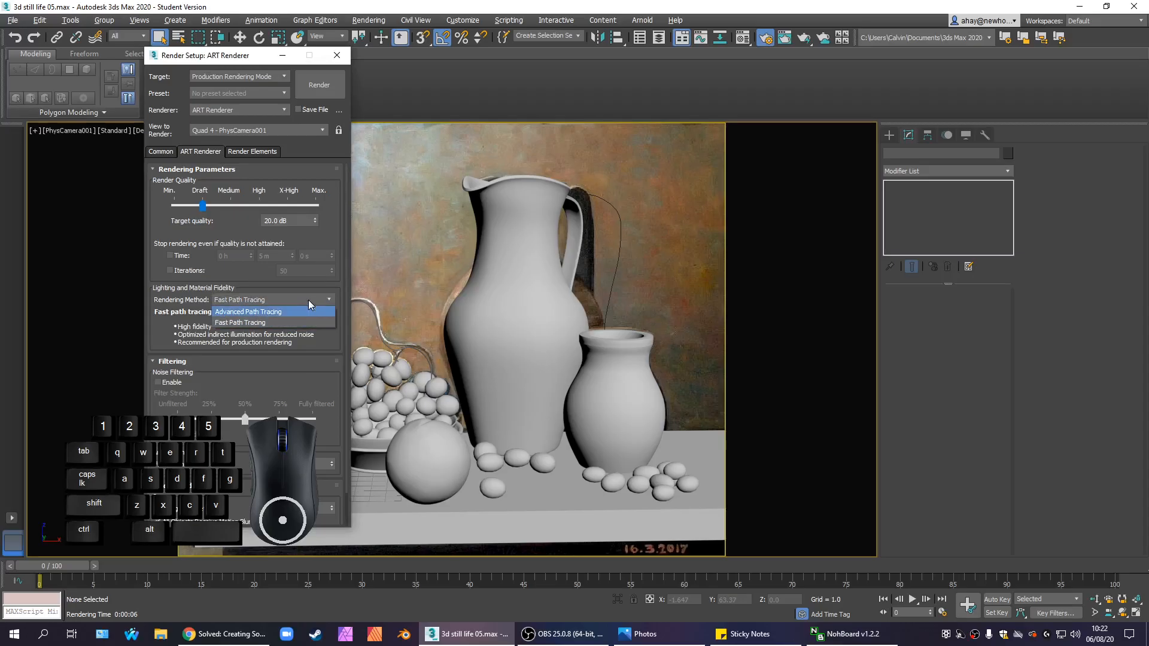
{"action": "left_click", "coordinate": [279, 315]}
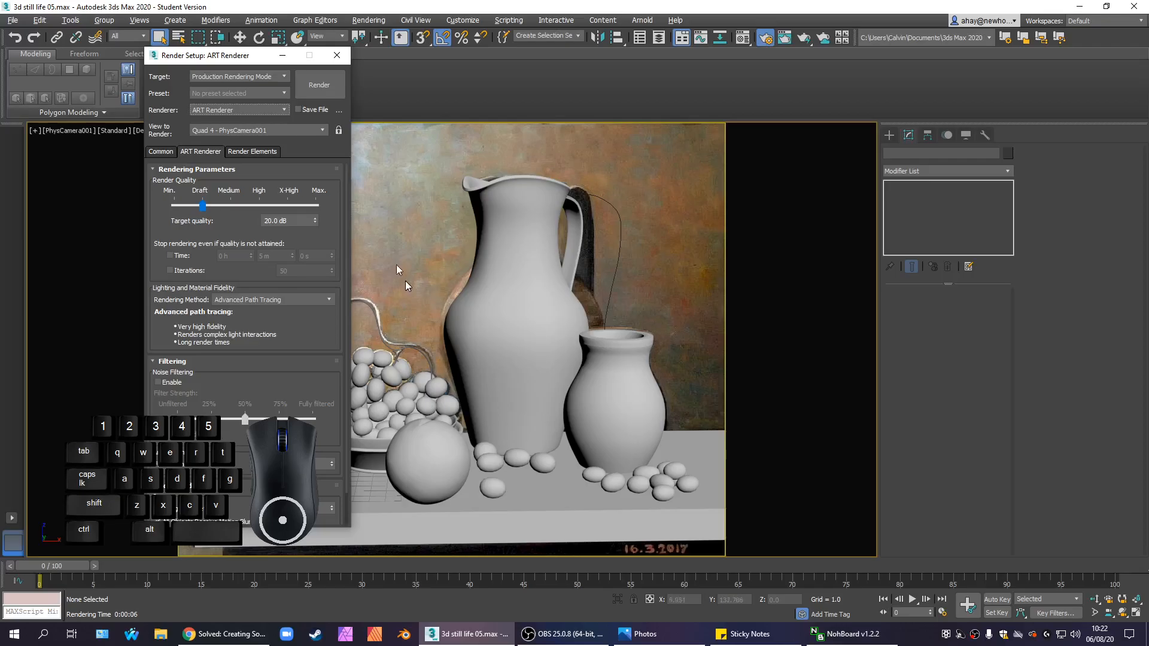
{"action": "left_click", "coordinate": [319, 85]}
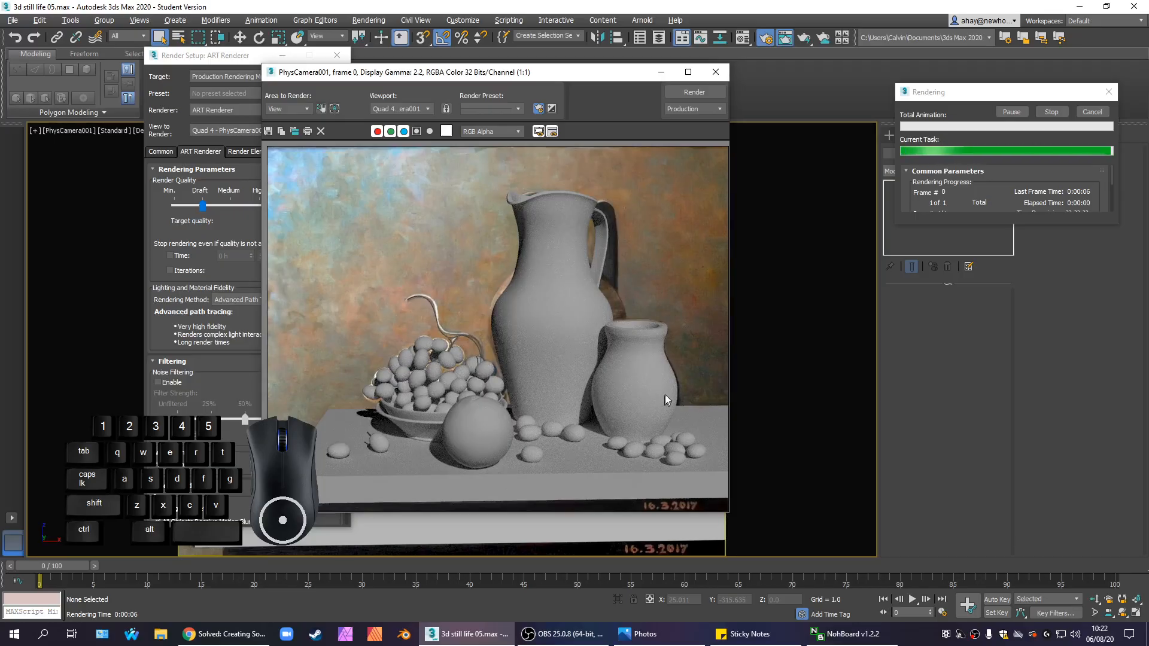
{"action": "scroll", "coordinate": [517, 386], "scroll_direction": "up", "scroll_amount": 1}
{"action": "scroll", "coordinate": [517, 386], "scroll_direction": "down", "scroll_amount": 1}
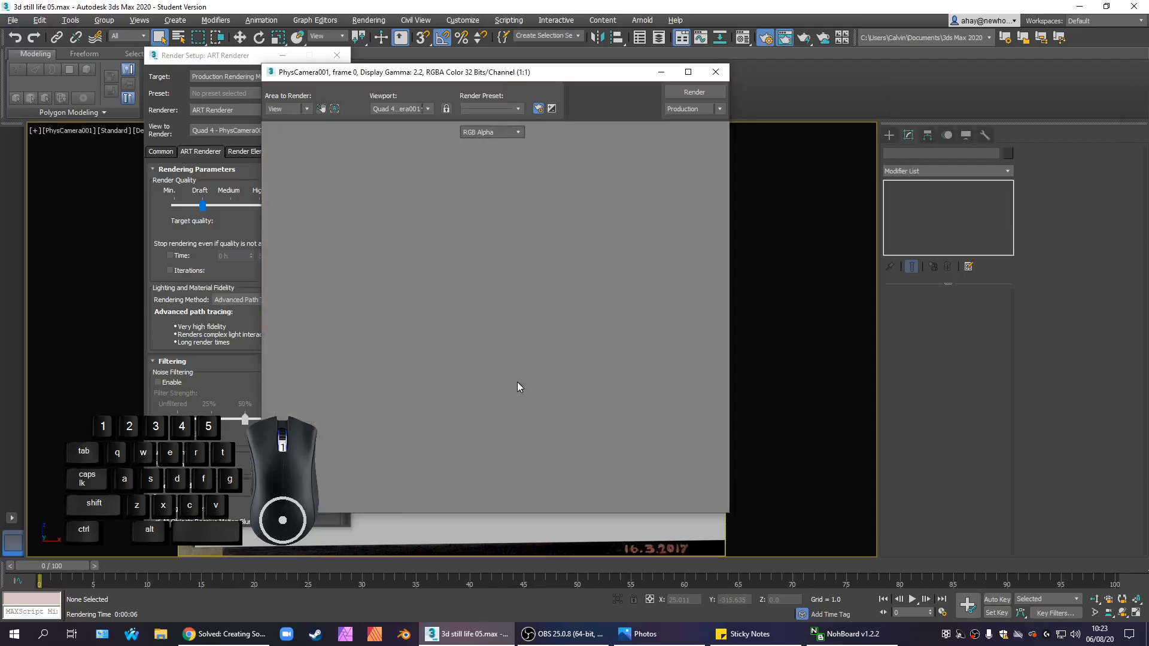
{"action": "left_click", "coordinate": [719, 75]}
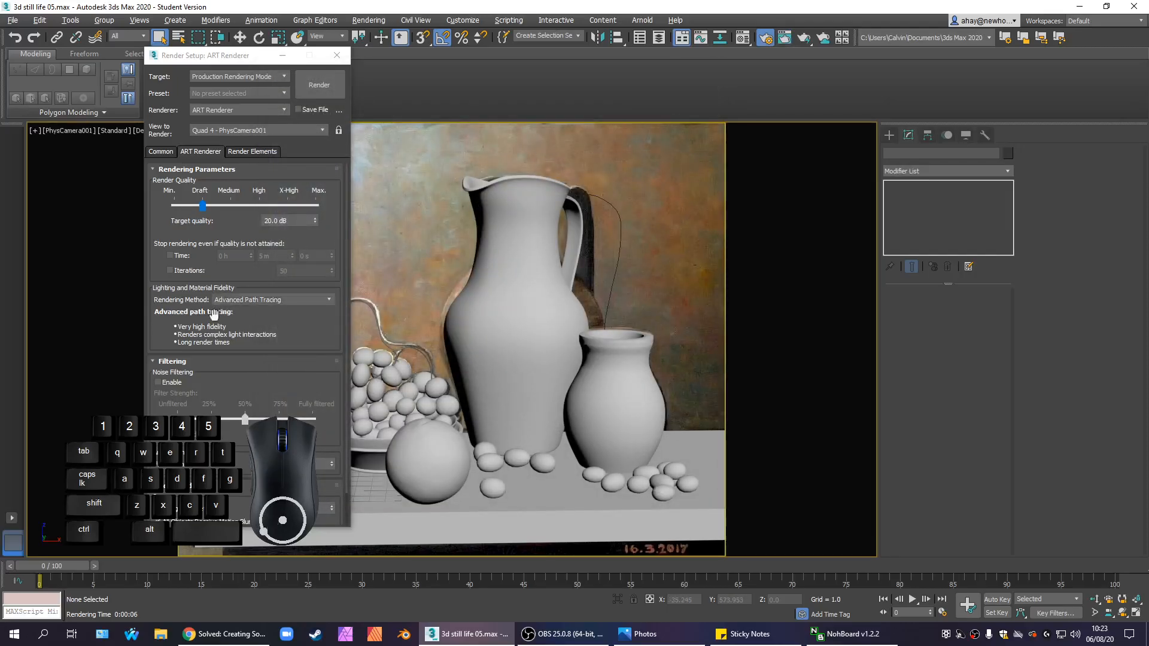
- Set the rendering method to Fast Path Tracing and raise the render quality to High, 32.9 dB
{"action": "left_click", "coordinate": [306, 300]}
{"action": "left_click", "coordinate": [259, 323]}
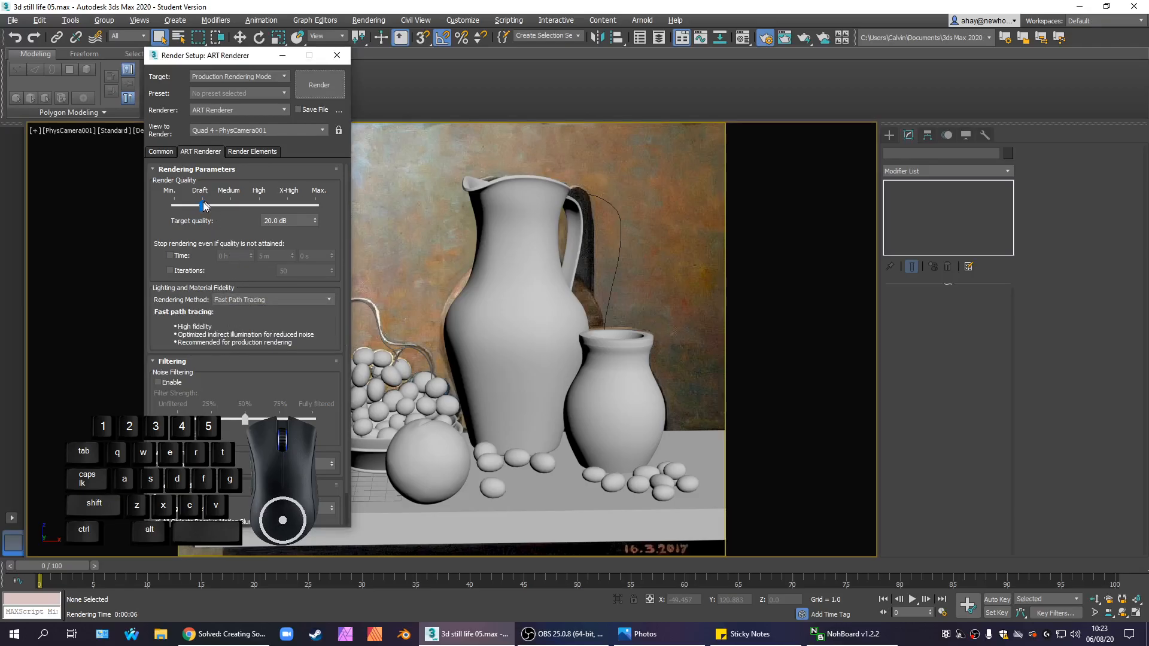
{"action": "left_click_drag", "start_coordinate": [203, 206], "coordinate": [259, 204]}
{"action": "left_click", "coordinate": [988, 467]}
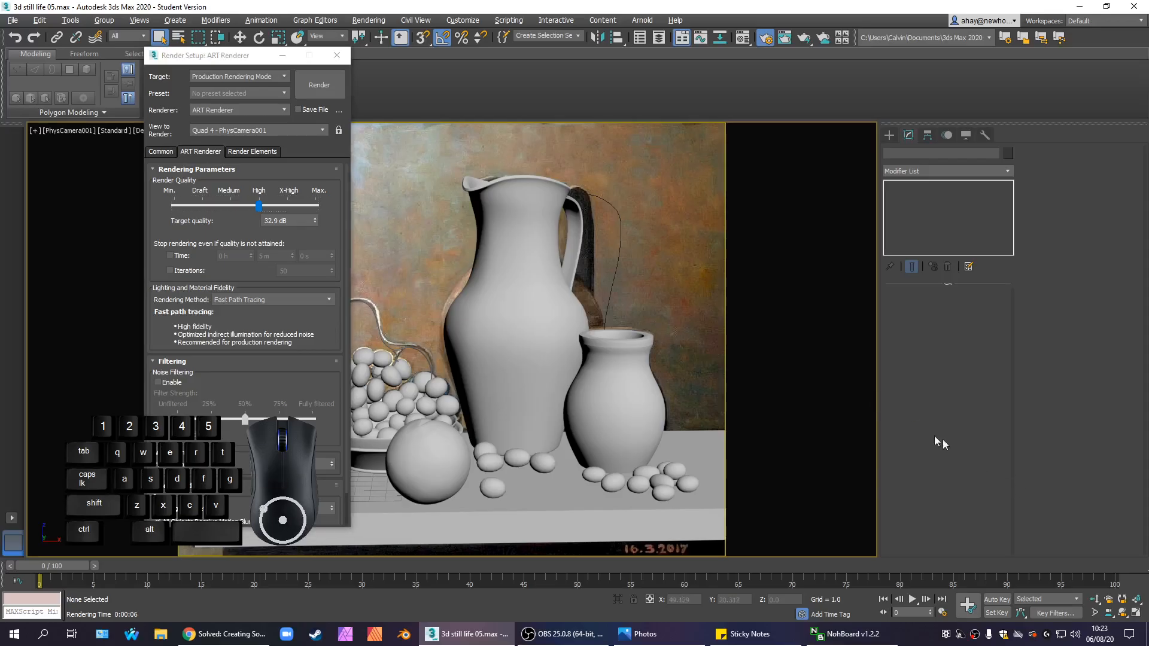
- Render the PhysCamera001 view at High quality, review the image beside the settings and close the rendered frame
{"action": "left_click", "coordinate": [711, 340]}
{"action": "key", "text": "shift+q"}
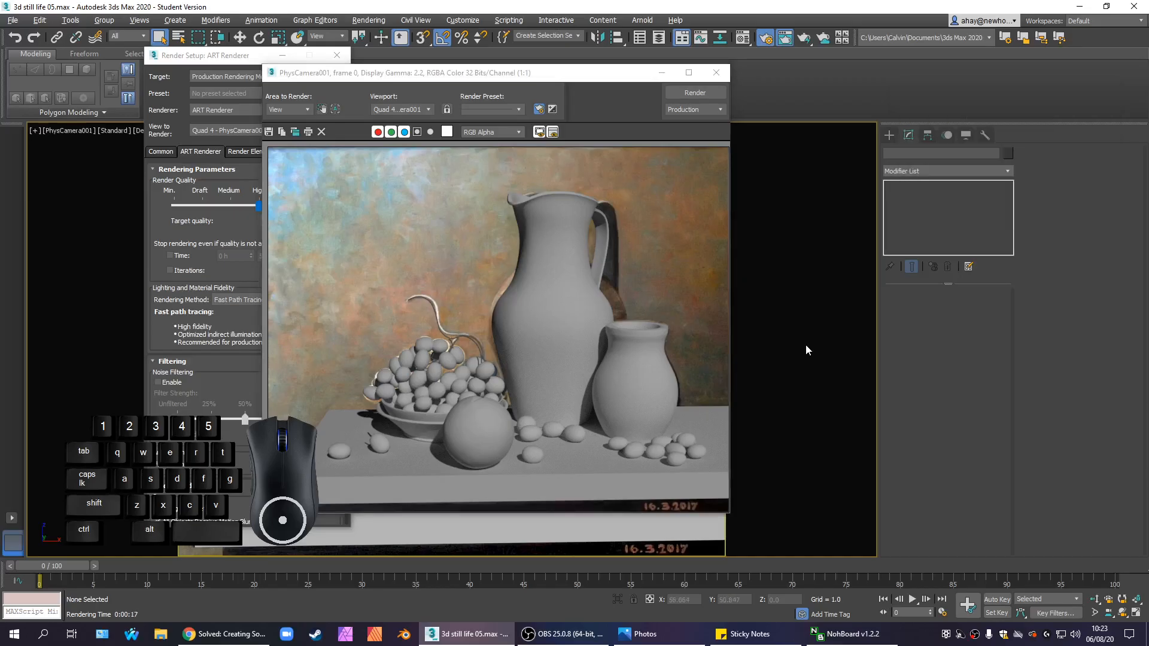
{"action": "left_click_drag", "start_coordinate": [497, 72], "coordinate": [605, 74]}
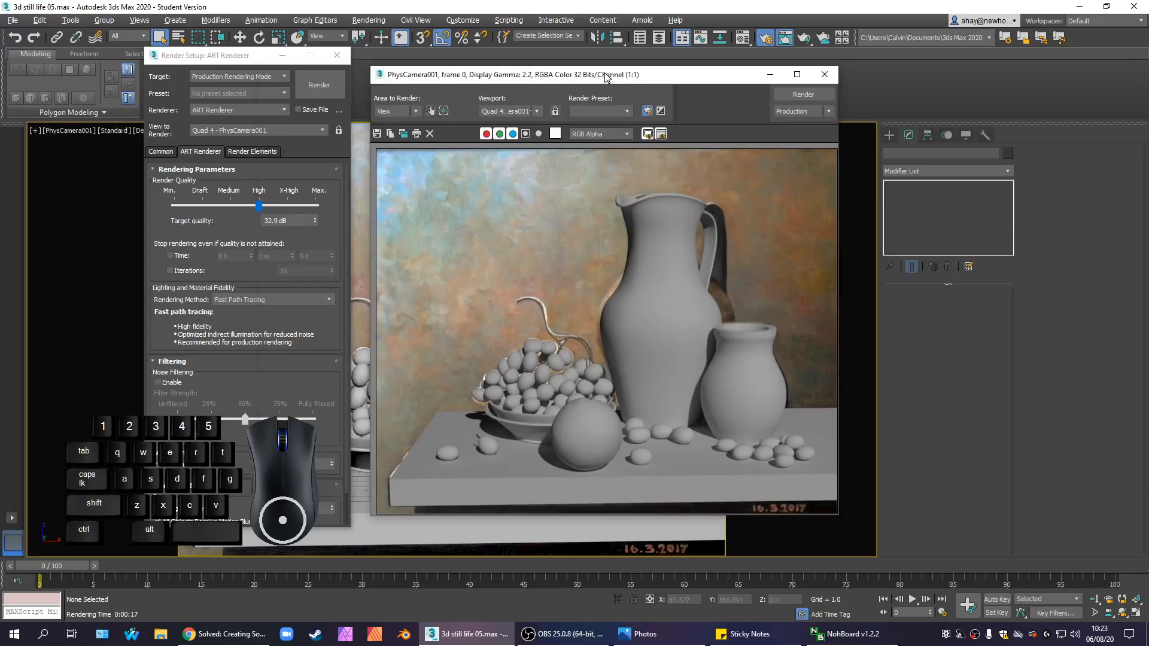
{"action": "left_click", "coordinate": [834, 82]}
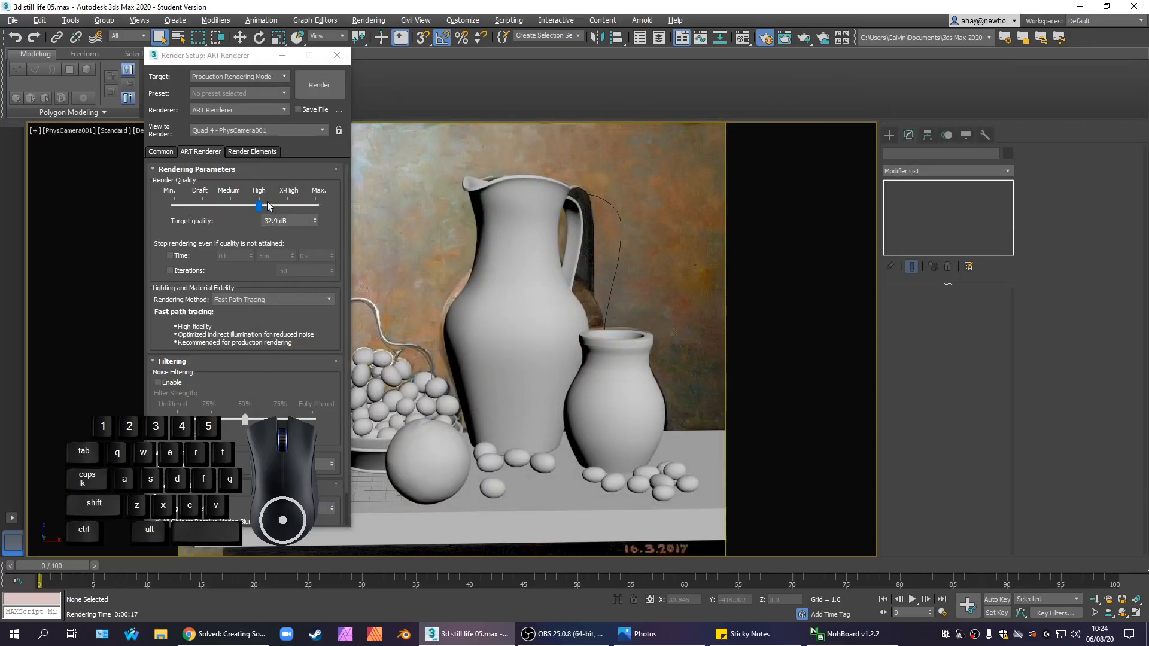
- Lower the render's target quality to 21.5 dB, near Draft
{"action": "left_click_drag", "start_coordinate": [258, 205], "coordinate": [207, 196]}
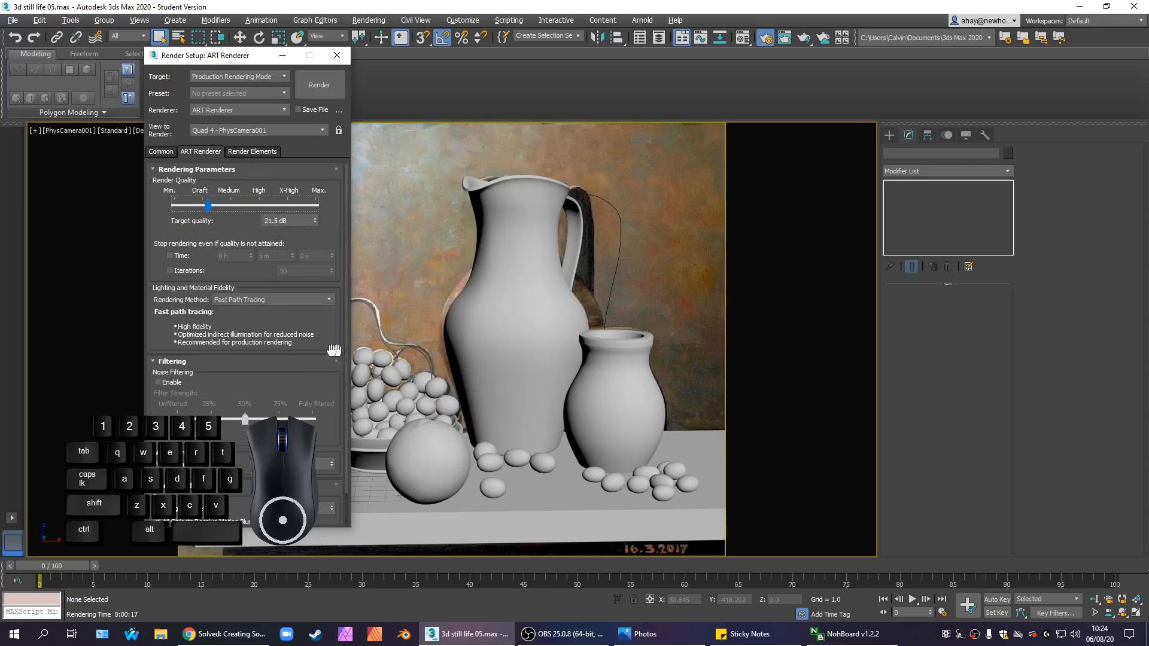
{"action": "left_click_drag", "start_coordinate": [318, 422], "coordinate": [303, 387]}
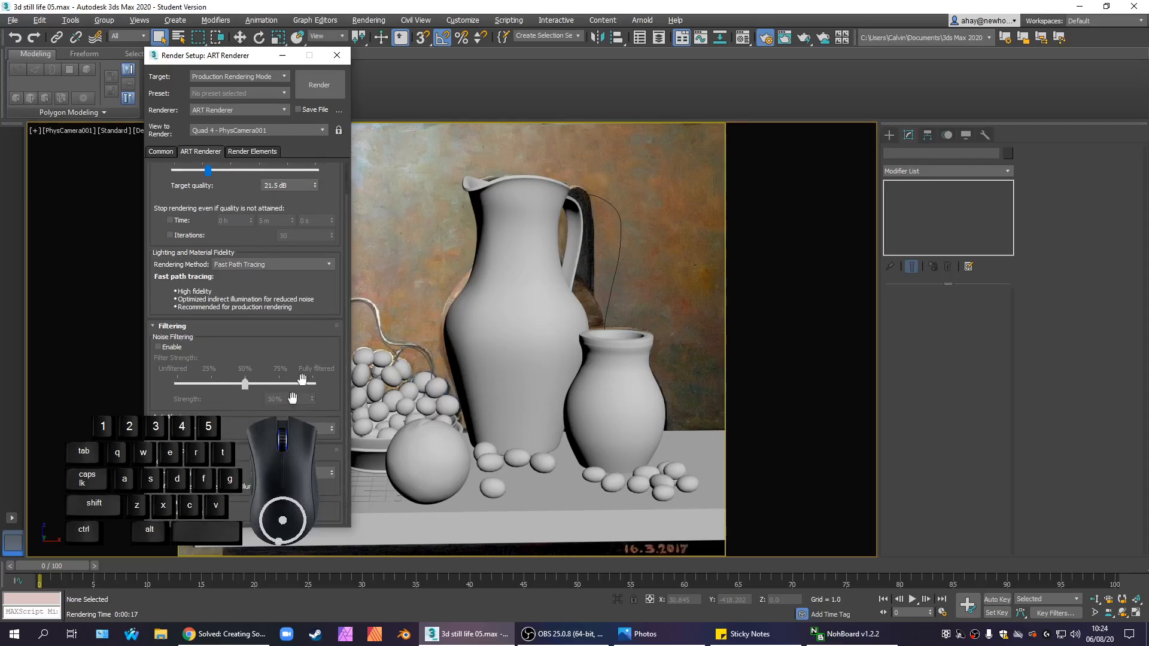
- Enable noise filtering at 50% strength, render the PhysCamera001 view to inspect the filtered result and close the rendered frame
{"action": "left_click", "coordinate": [159, 347]}
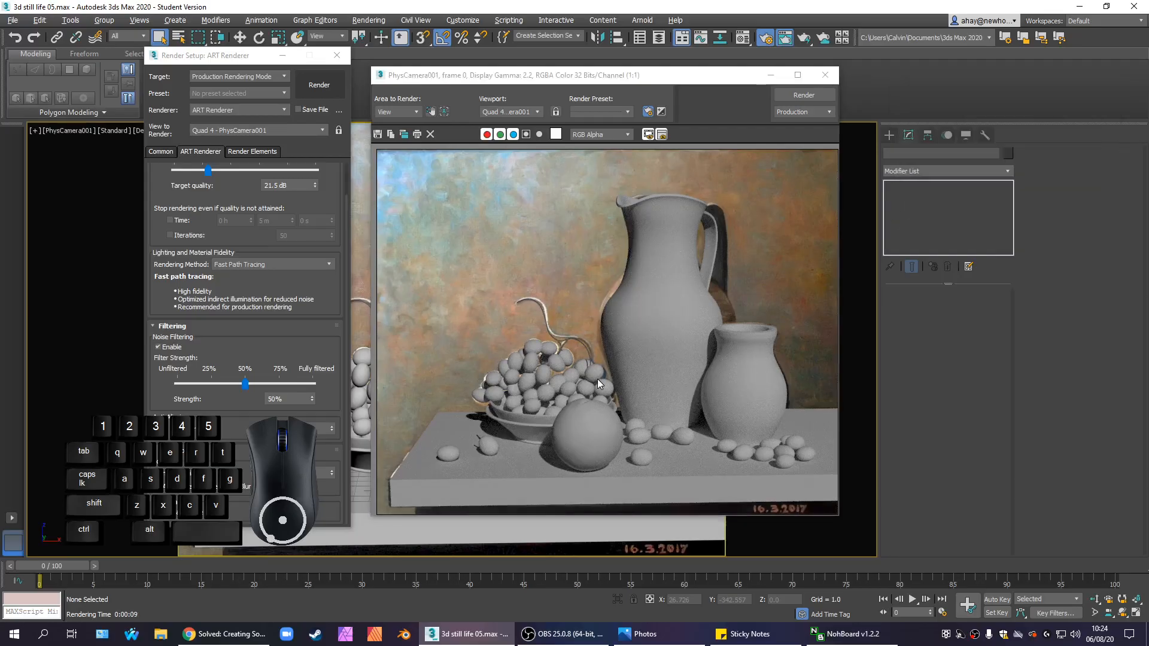
{"action": "scroll", "coordinate": [644, 400], "scroll_direction": "up", "scroll_amount": 1}
{"action": "scroll", "coordinate": [636, 397], "scroll_direction": "down", "scroll_amount": 1}
{"action": "scroll", "coordinate": [635, 397], "scroll_direction": "up", "scroll_amount": 1}
{"action": "scroll", "coordinate": [634, 397], "scroll_direction": "down", "scroll_amount": 1}
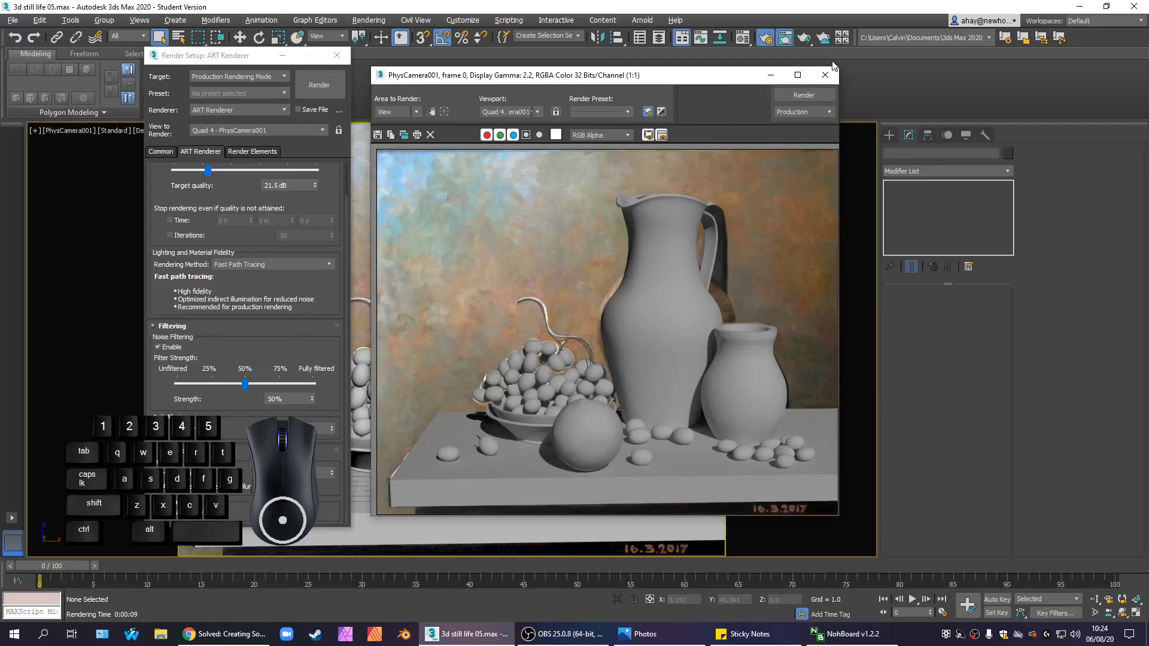
{"action": "left_click", "coordinate": [825, 75]}
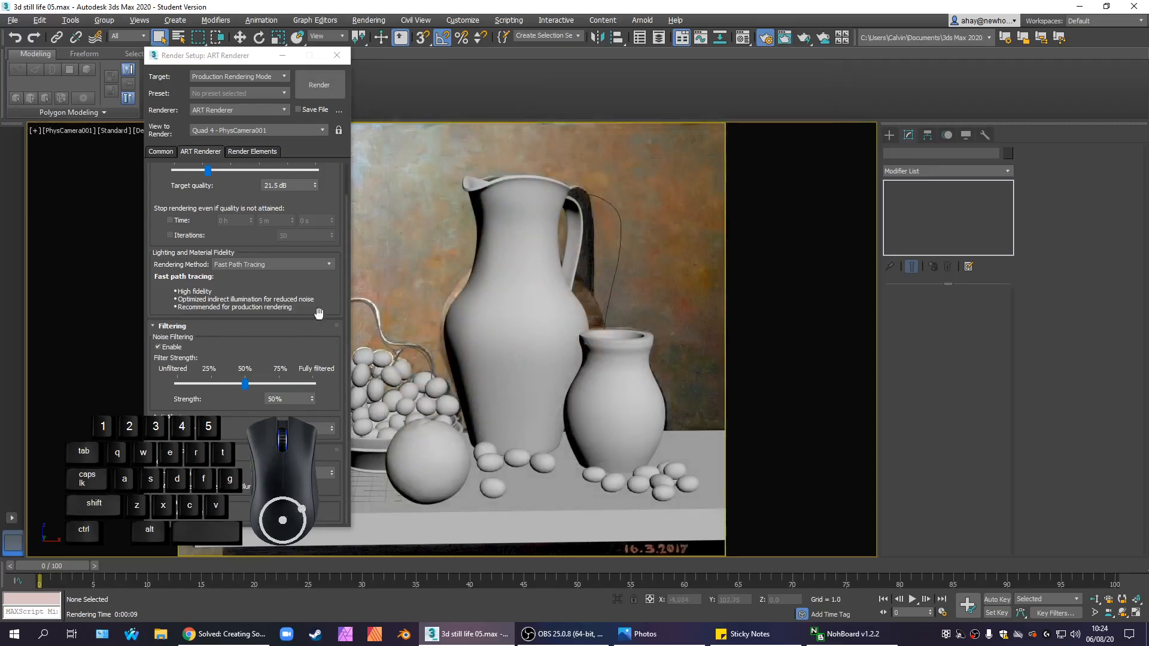
- Look over the remaining ART Renderer filtering and advanced settings and close the render setup
{"action": "left_click_drag", "start_coordinate": [319, 315], "coordinate": [319, 316]}
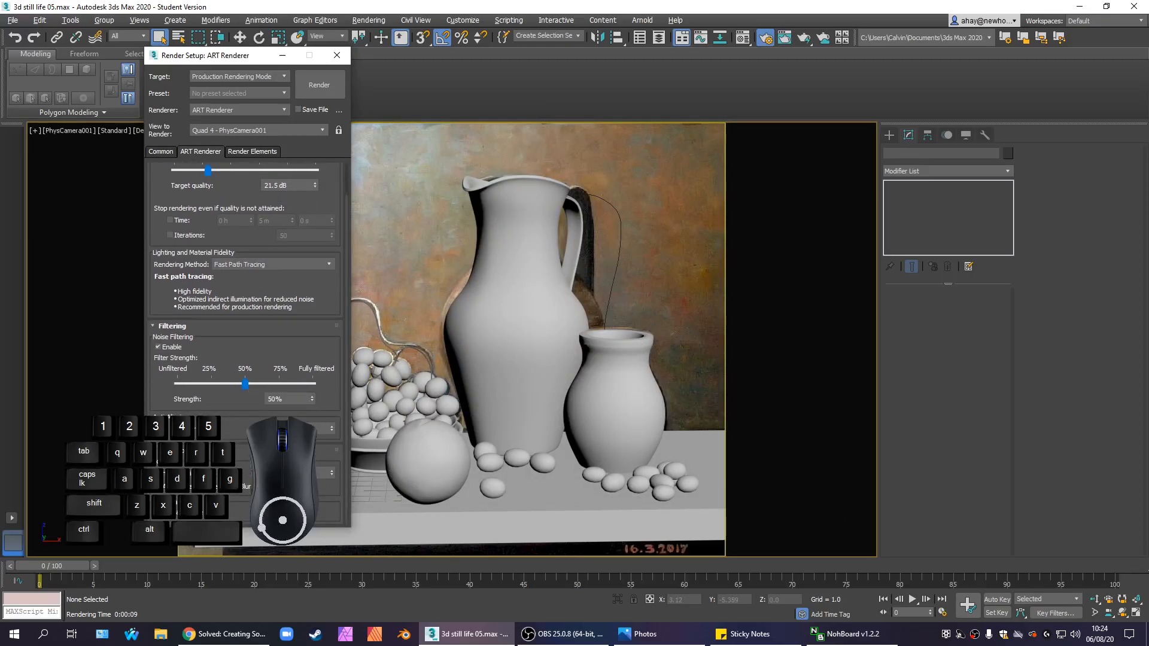
{"action": "left_click", "coordinate": [326, 503]}
{"action": "left_click", "coordinate": [326, 472]}
{"action": "left_click_drag", "start_coordinate": [305, 318], "coordinate": [328, 370]}
{"action": "left_click", "coordinate": [765, 37]}
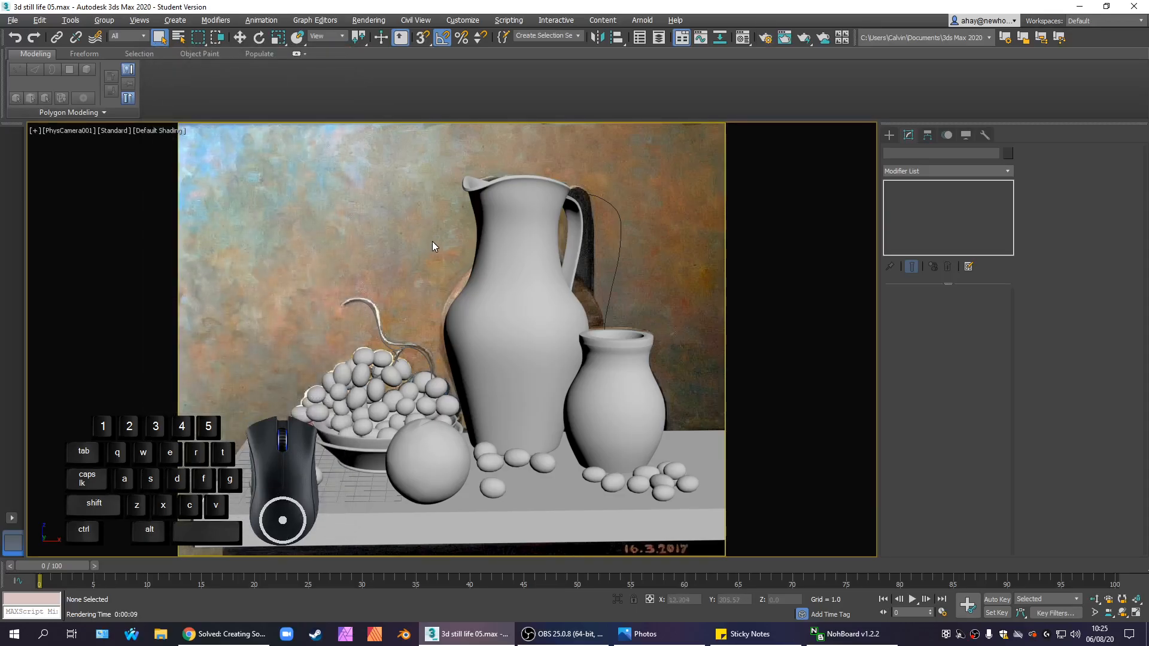
- Turn off the environment map for the background, test-render the PhysCamera001 view and close the rendered frame
{"action": "key", "text": "alt+w"}
{"action": "left_click", "coordinate": [606, 419]}
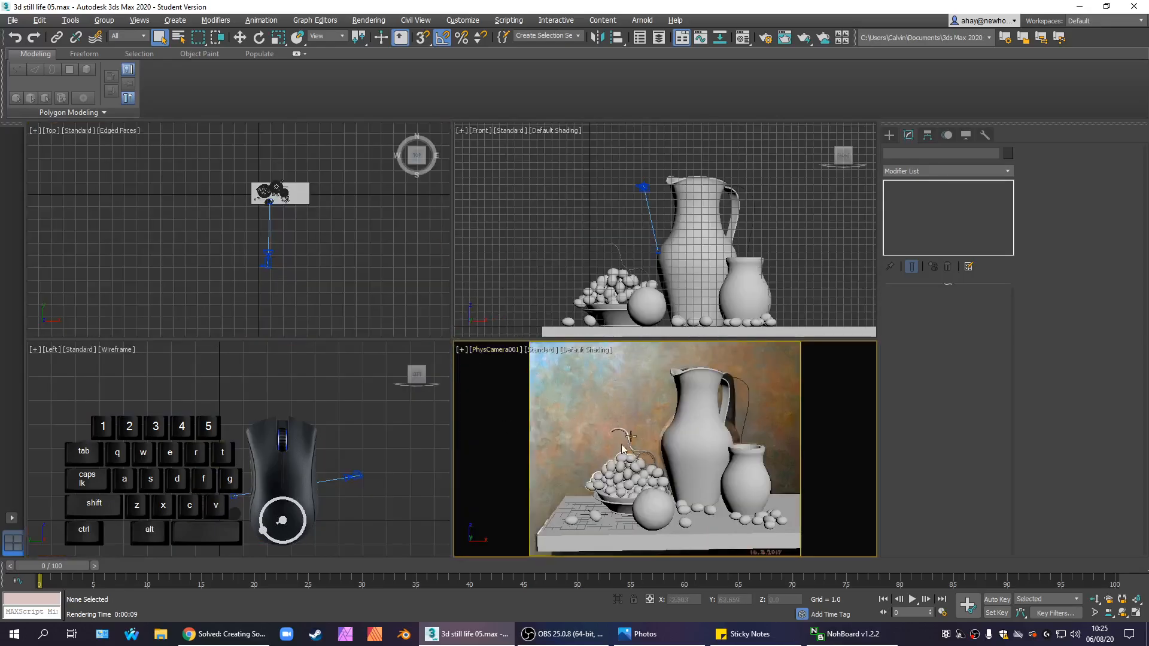
{"action": "key", "text": "8"}
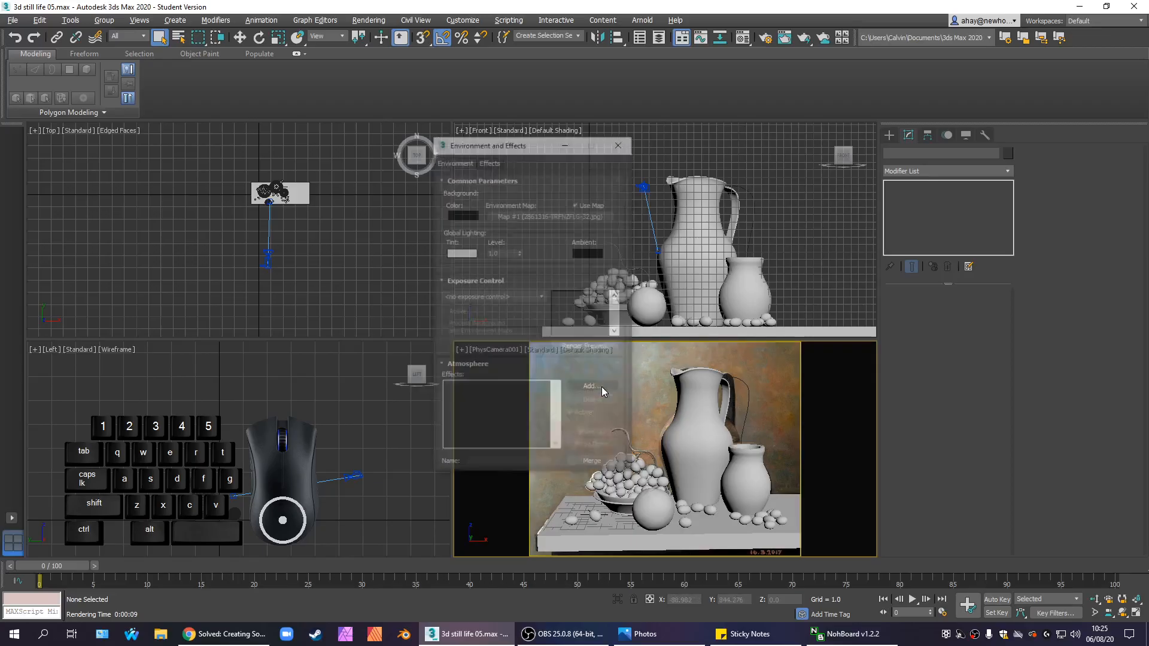
{"action": "left_click", "coordinate": [577, 204]}
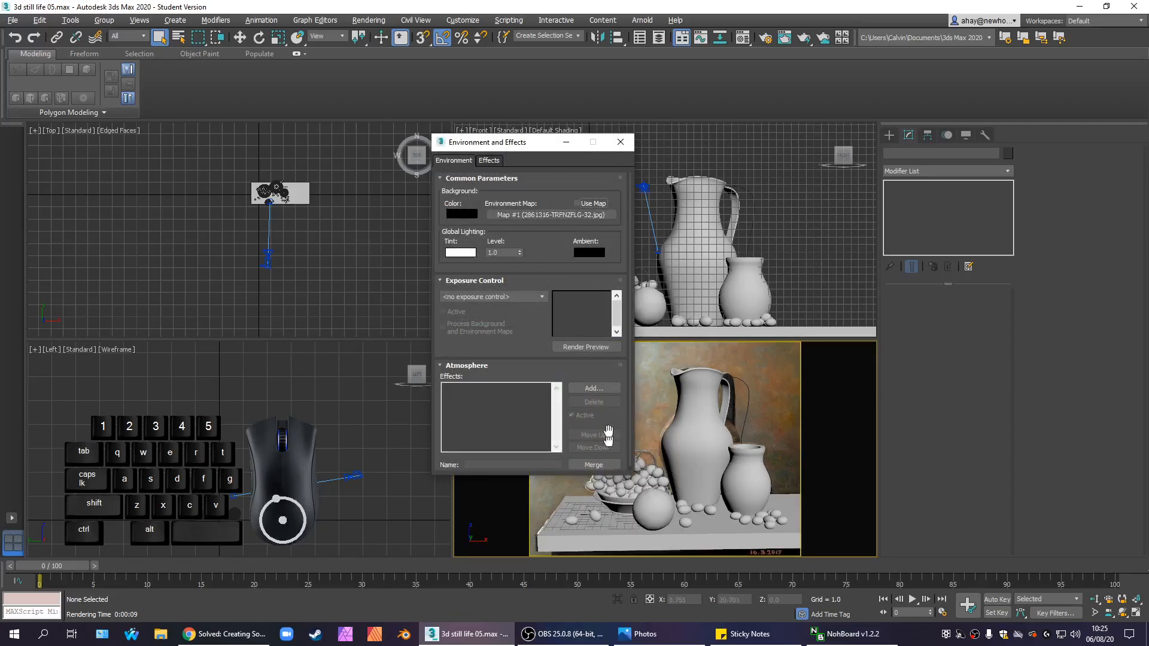
{"action": "left_click", "coordinate": [621, 144]}
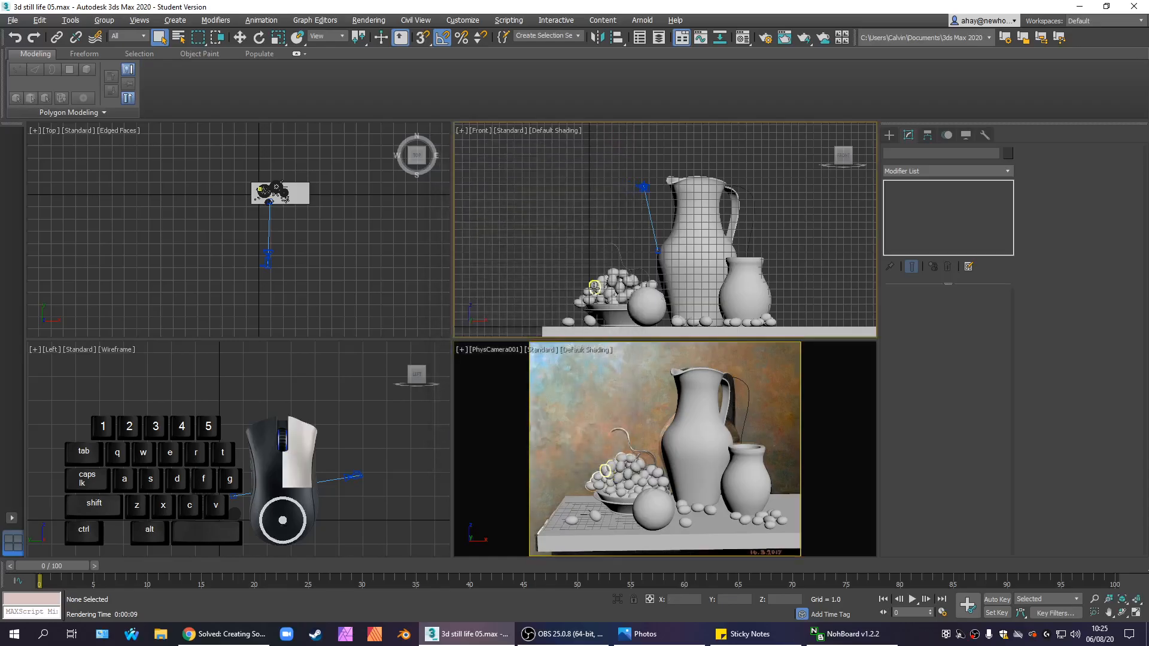
{"action": "key", "text": "shift+q"}
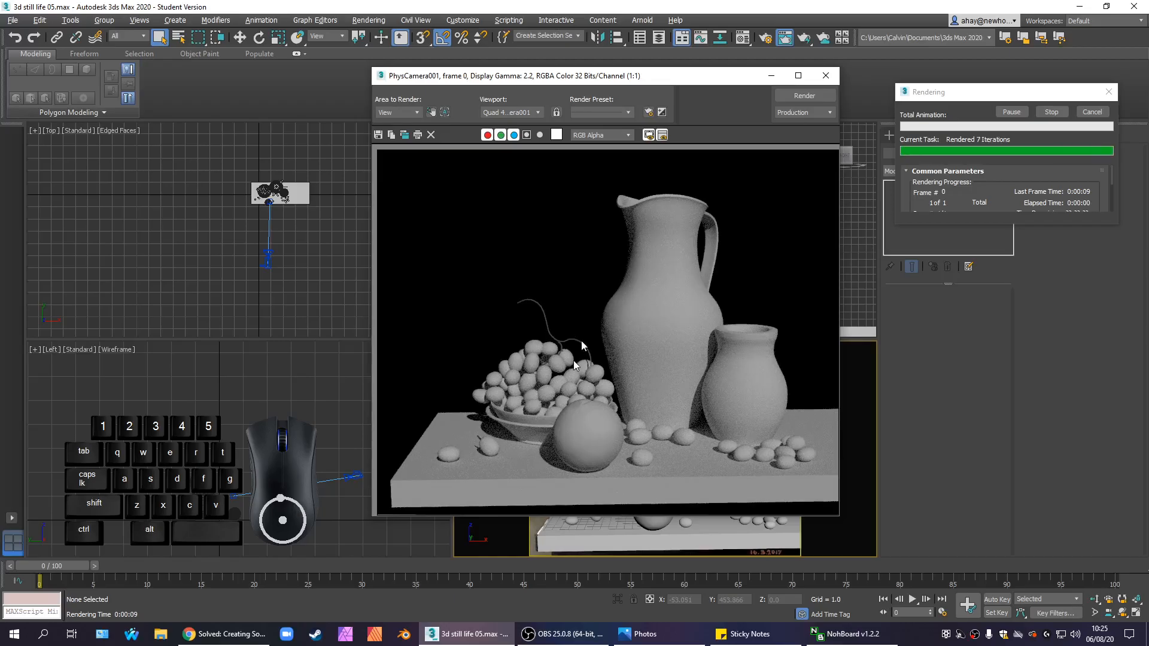
{"action": "left_click", "coordinate": [826, 75]}
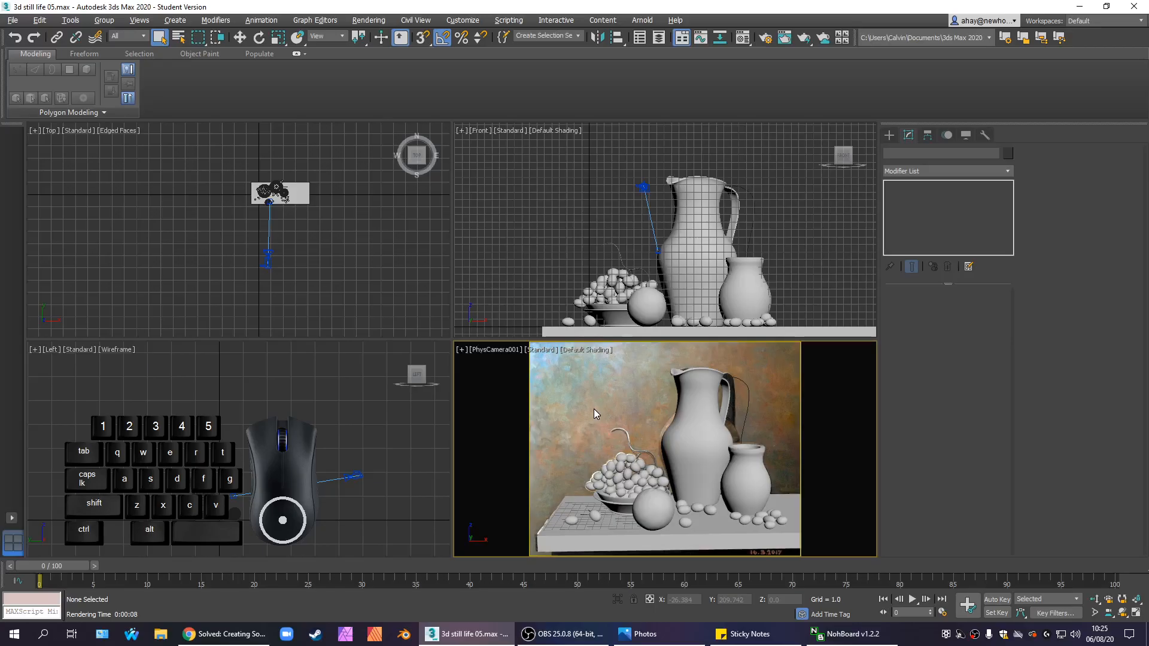
- Open the Material Editor and look over the material types available for the 02 - Default material
{"action": "key", "text": "m"}
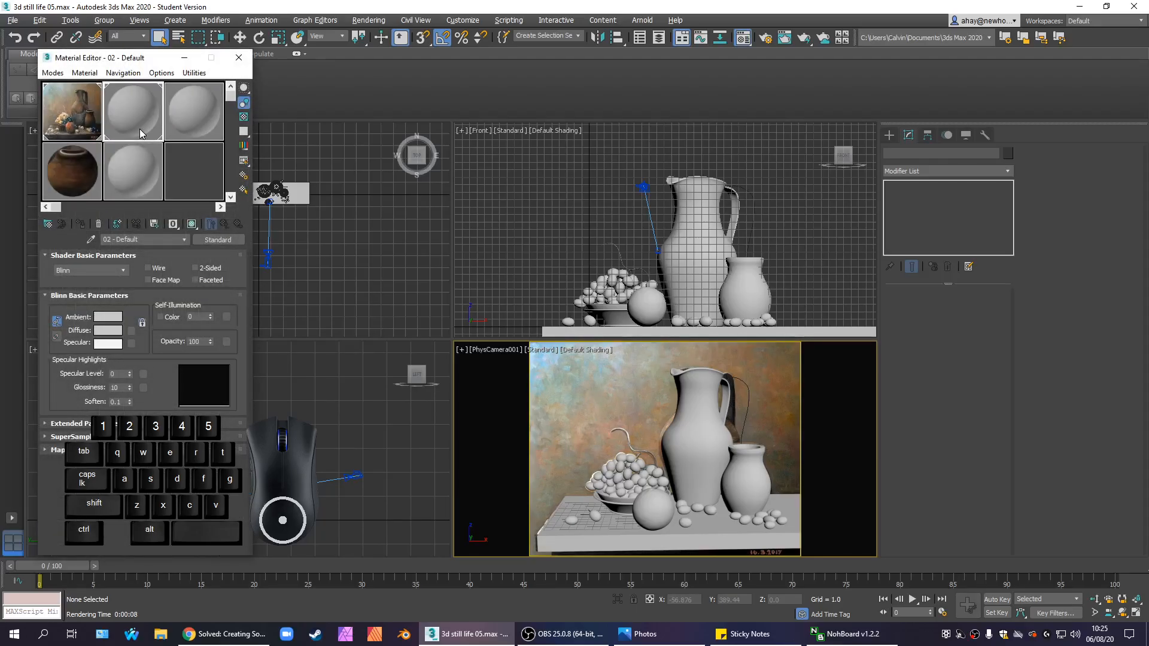
{"action": "left_click", "coordinate": [217, 240]}
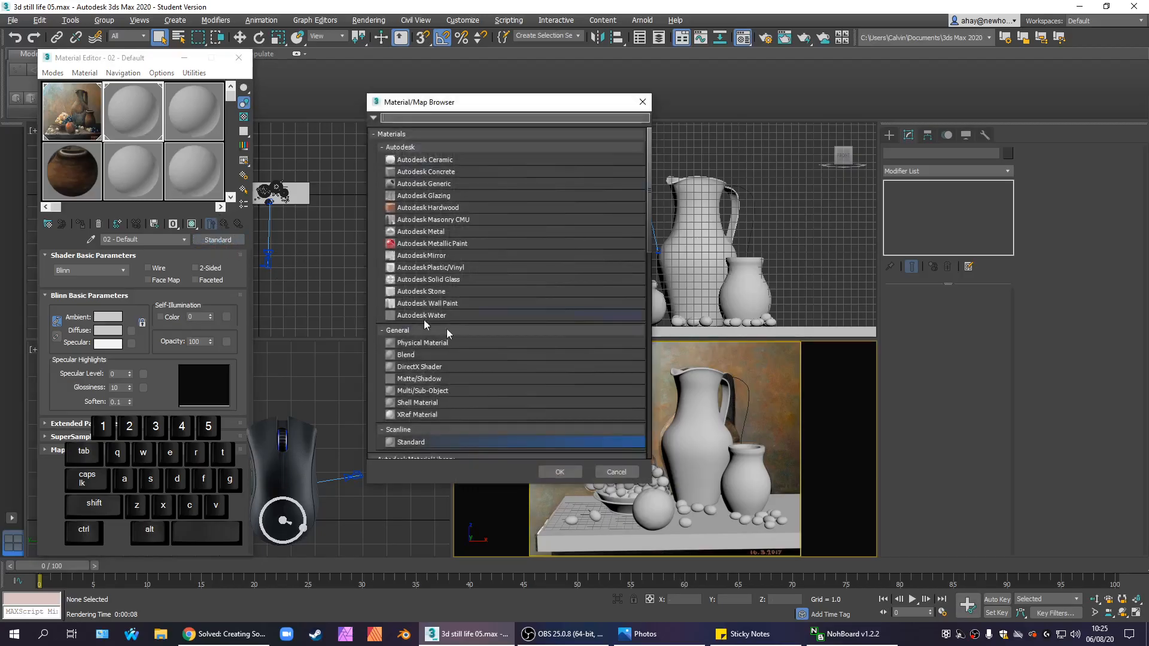
{"action": "left_click", "coordinate": [617, 471]}
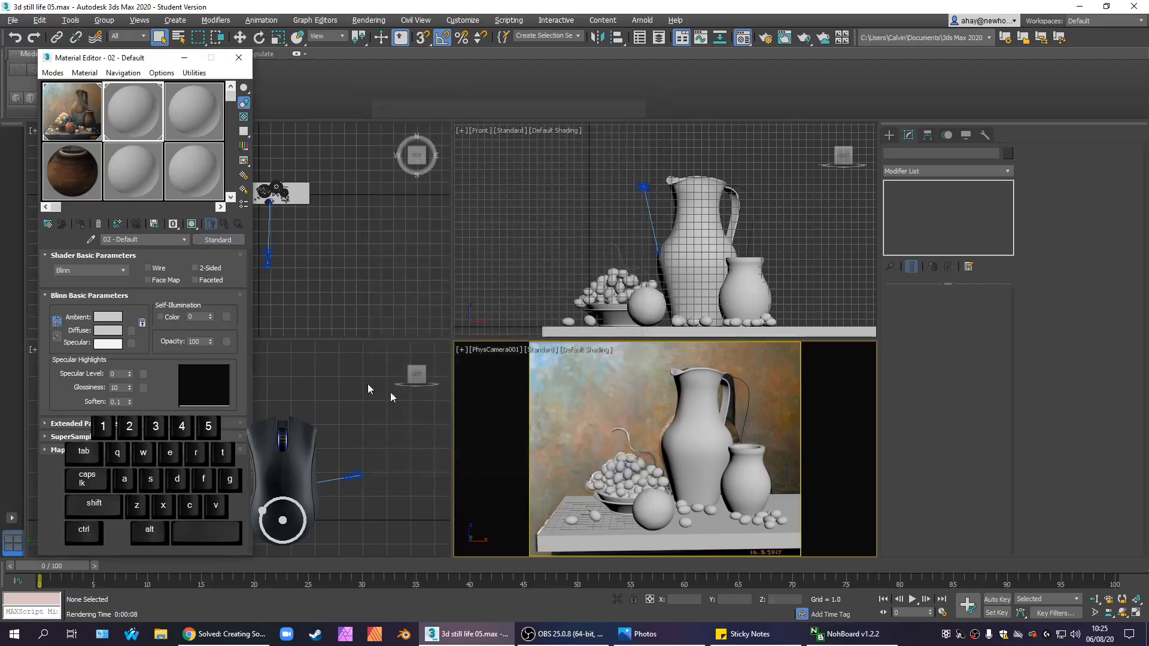
- Try the 02 - Default material at an opacity of 10 and restore it to 100
{"action": "double_click", "coordinate": [199, 341]}
{"action": "type", "text": "10"}
{"action": "key", "text": "Return"}
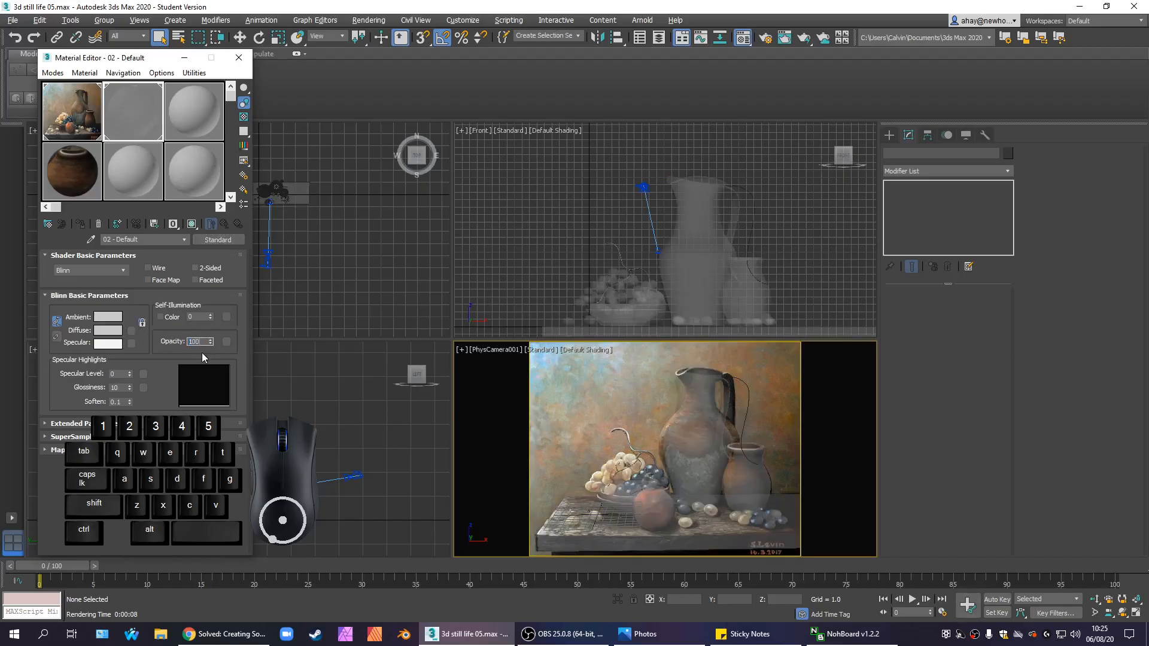
{"action": "key", "text": "Return"}
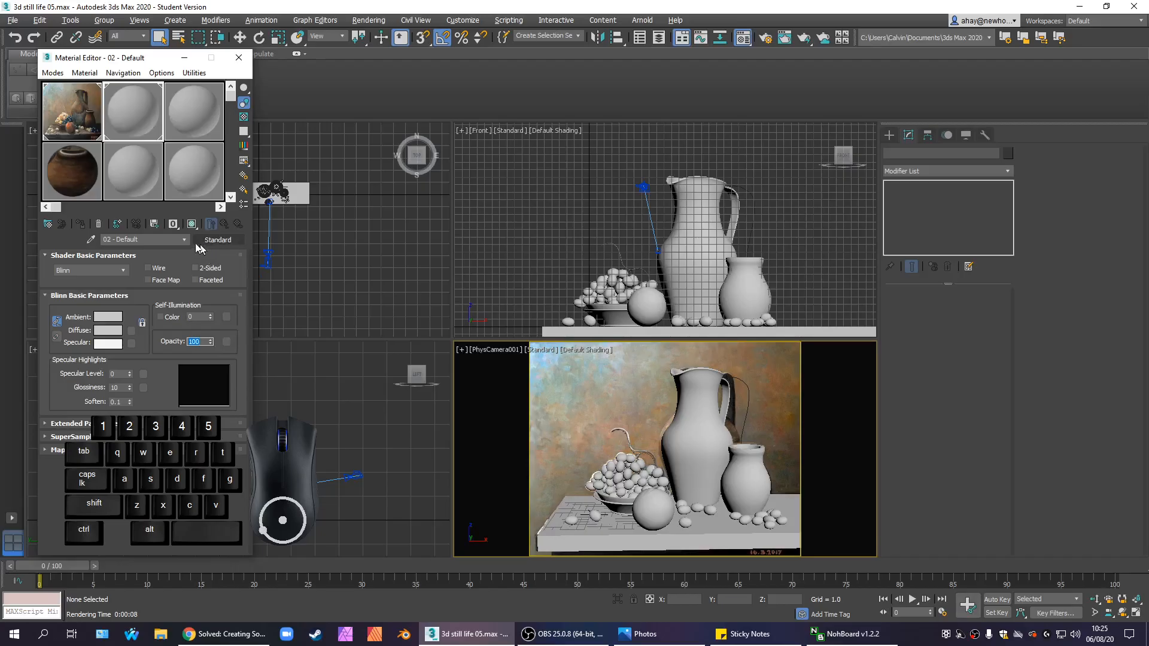
- Change the 02 - Default material's type to Physical Material after looking through the available materials and library categories
{"action": "left_click", "coordinate": [216, 240]}
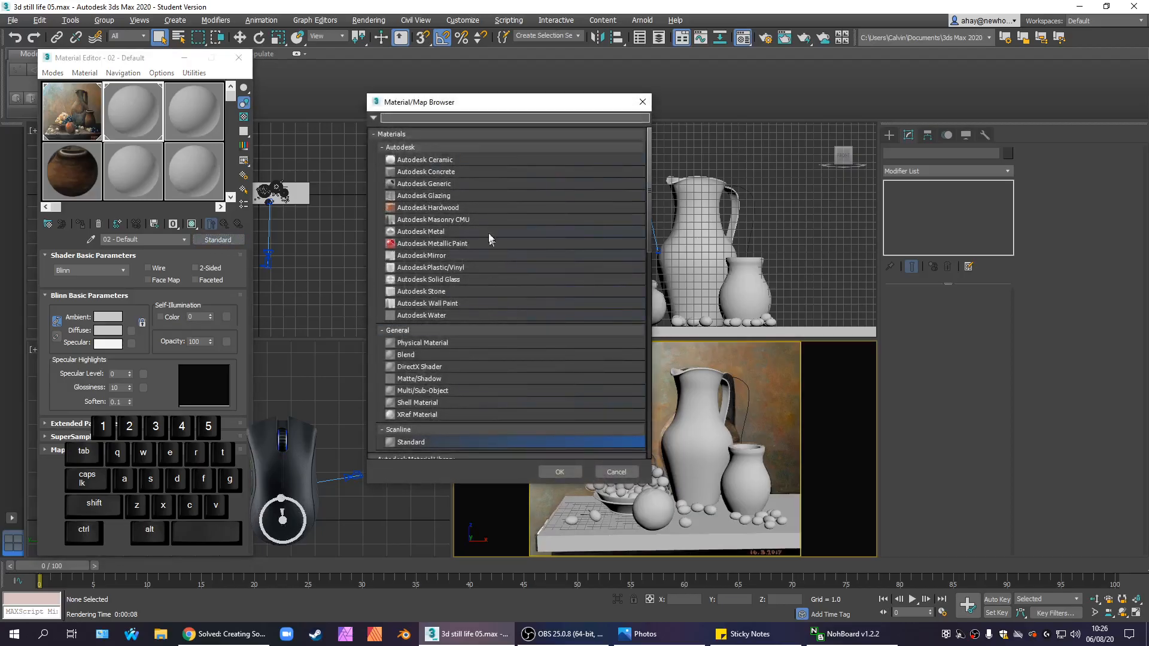
{"action": "left_click", "coordinate": [425, 344]}
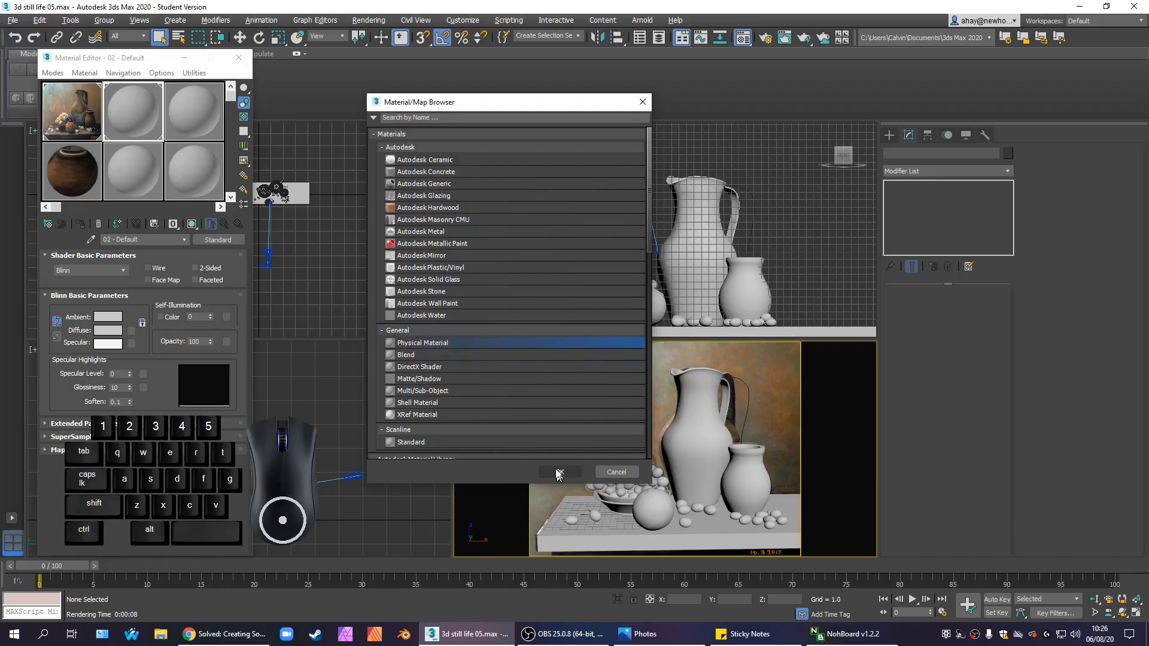
{"action": "scroll", "coordinate": [545, 330], "scroll_direction": "down", "scroll_amount": 3}
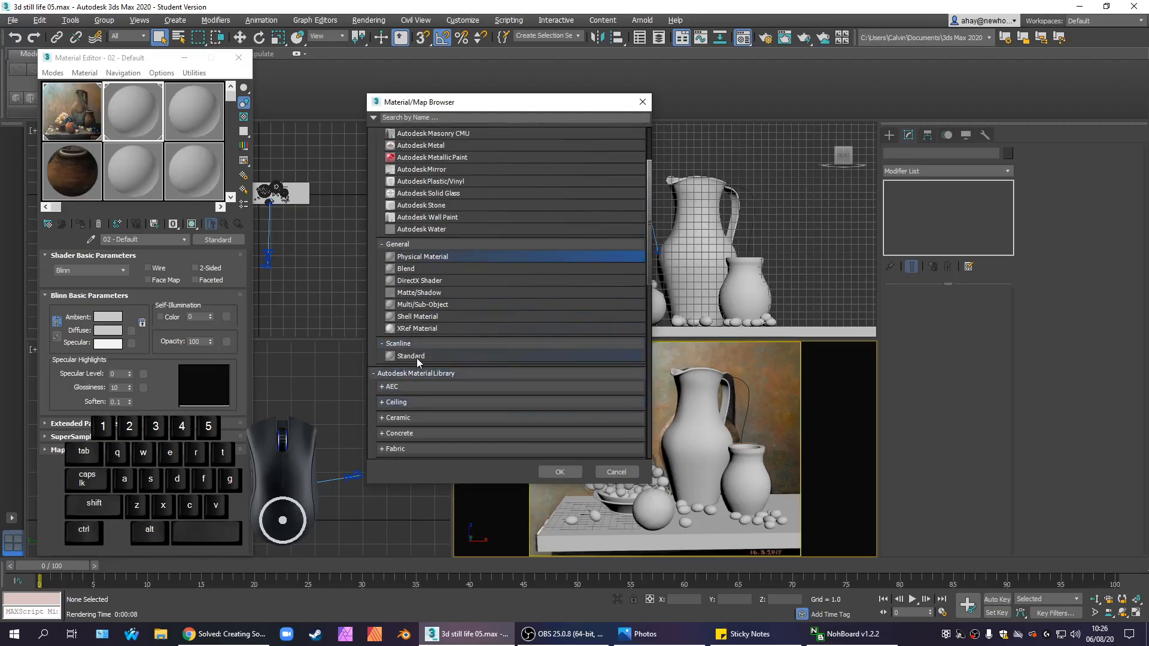
{"action": "scroll", "coordinate": [468, 359], "scroll_direction": "down", "scroll_amount": 5}
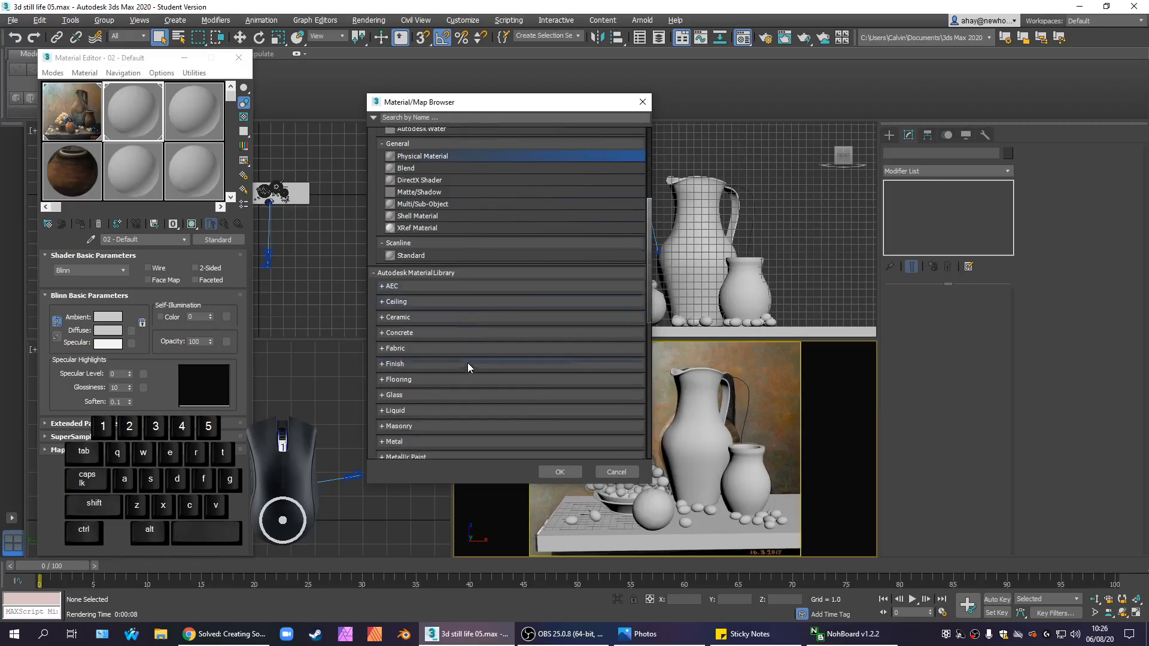
{"action": "scroll", "coordinate": [472, 355], "scroll_direction": "down", "scroll_amount": 3}
{"action": "scroll", "coordinate": [477, 344], "scroll_direction": "up", "scroll_amount": 5}
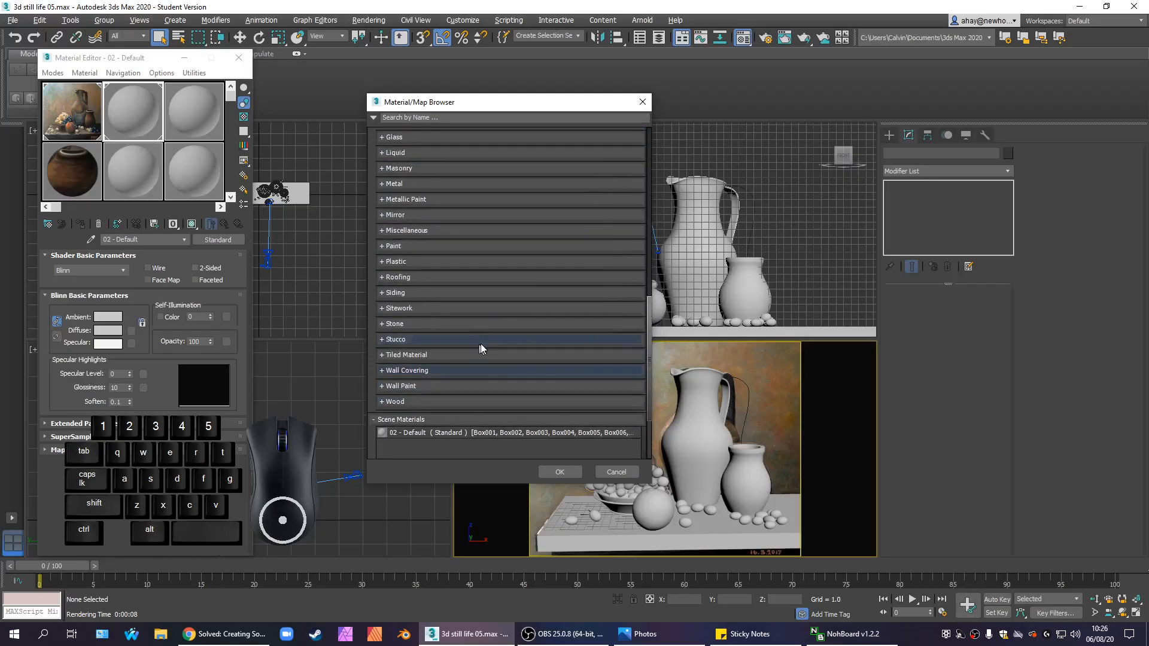
{"action": "scroll", "coordinate": [483, 324], "scroll_direction": "up", "scroll_amount": 3}
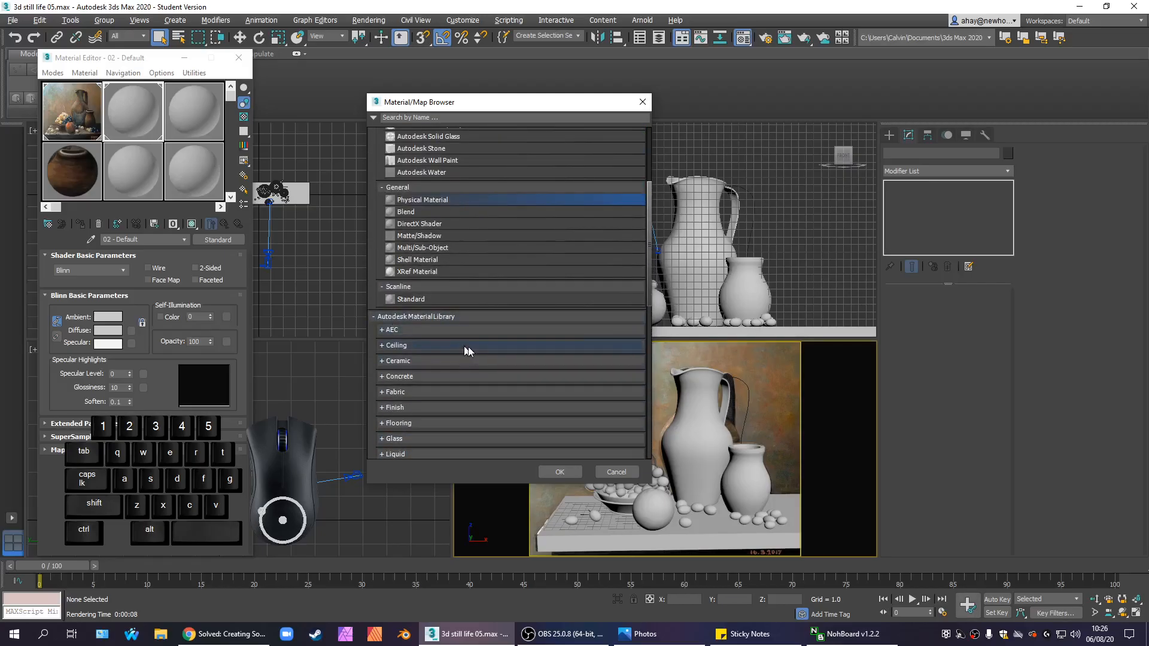
{"action": "scroll", "coordinate": [484, 328], "scroll_direction": "up", "scroll_amount": 2}
{"action": "scroll", "coordinate": [484, 329], "scroll_direction": "up", "scroll_amount": 2}
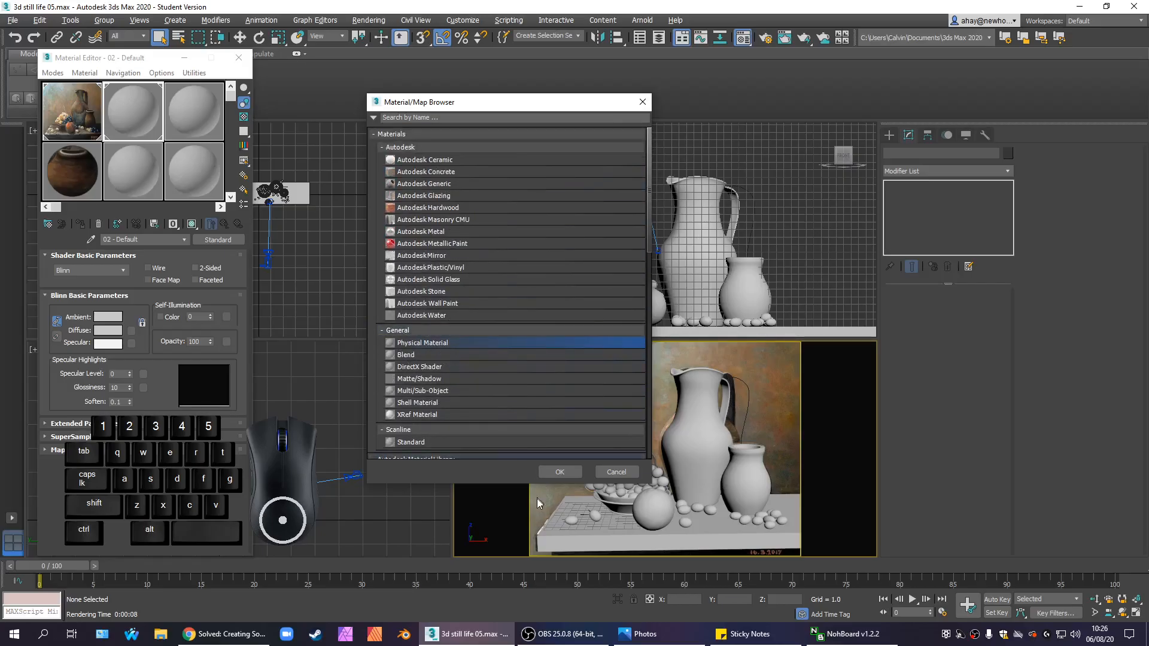
{"action": "left_click", "coordinate": [447, 343]}
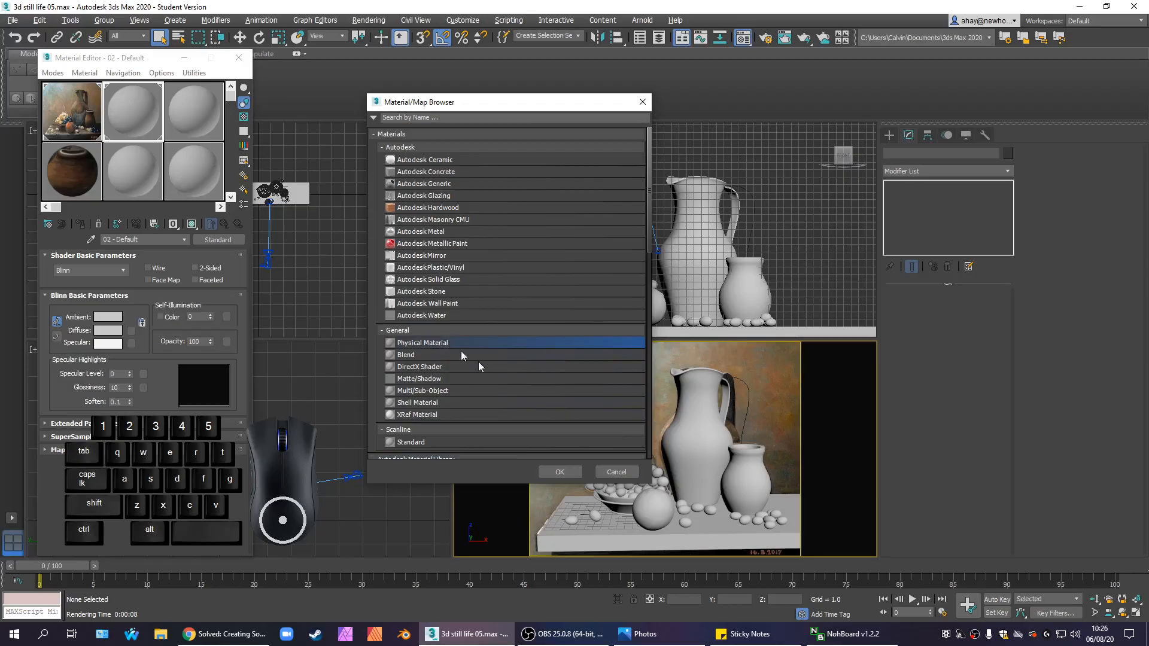
{"action": "left_click", "coordinate": [568, 470]}
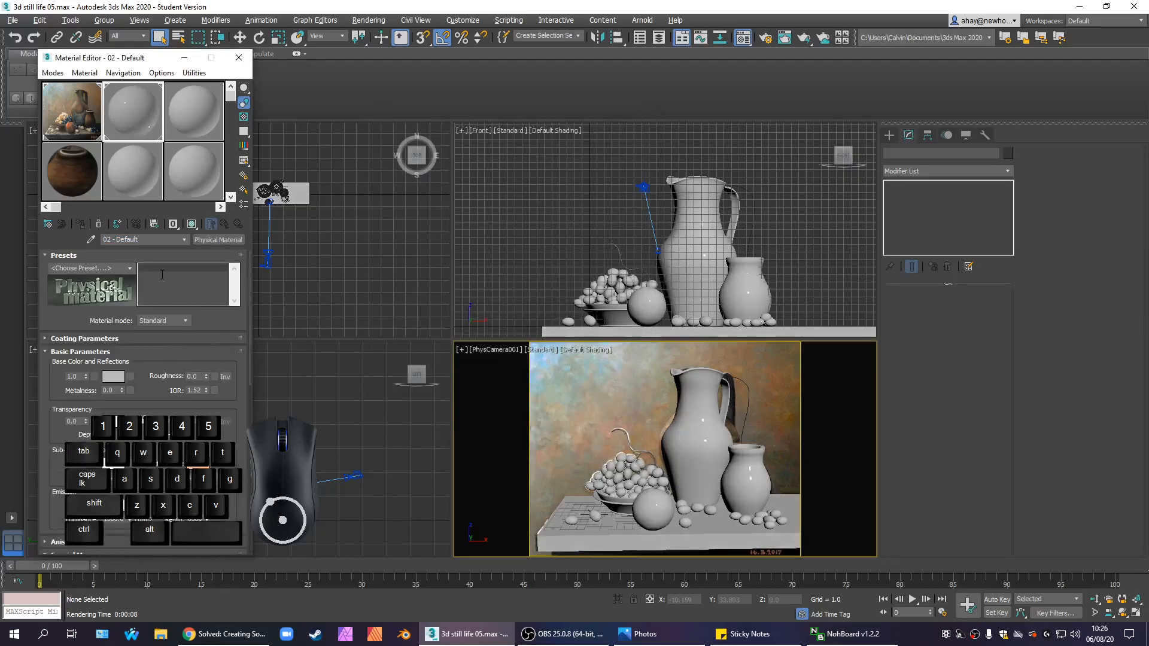
- Try the Rough Concrete and Frosted Glass (Physical) presets on the 02 - Default material
{"action": "left_click", "coordinate": [131, 269]}
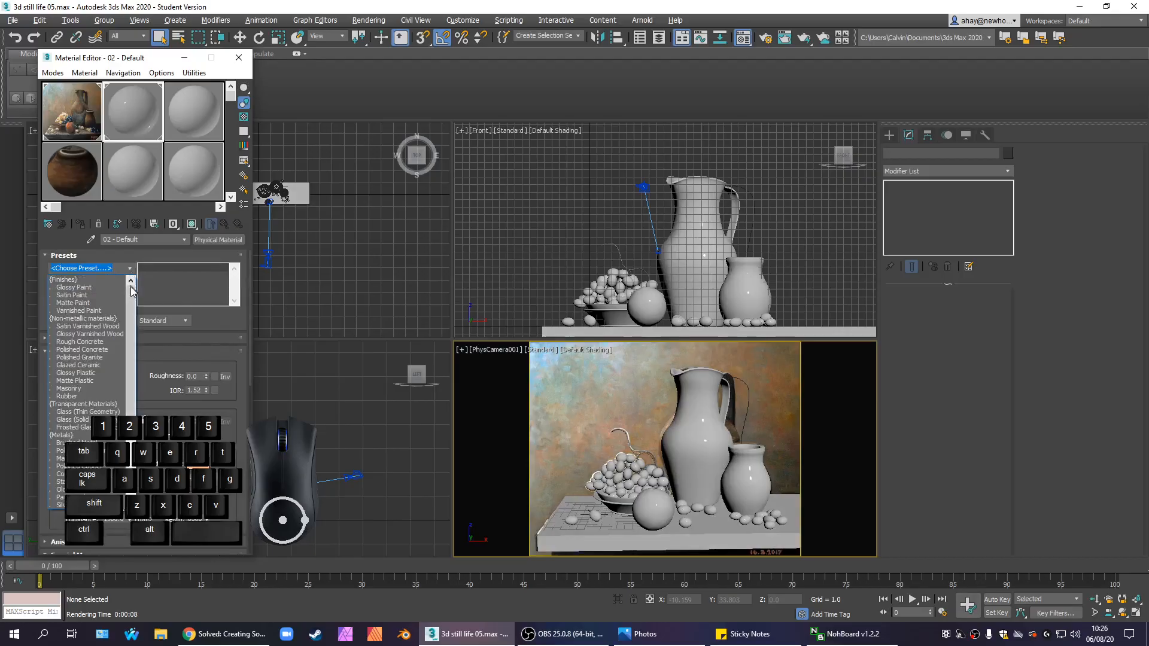
{"action": "left_click_drag", "start_coordinate": [132, 300], "coordinate": [131, 300]}
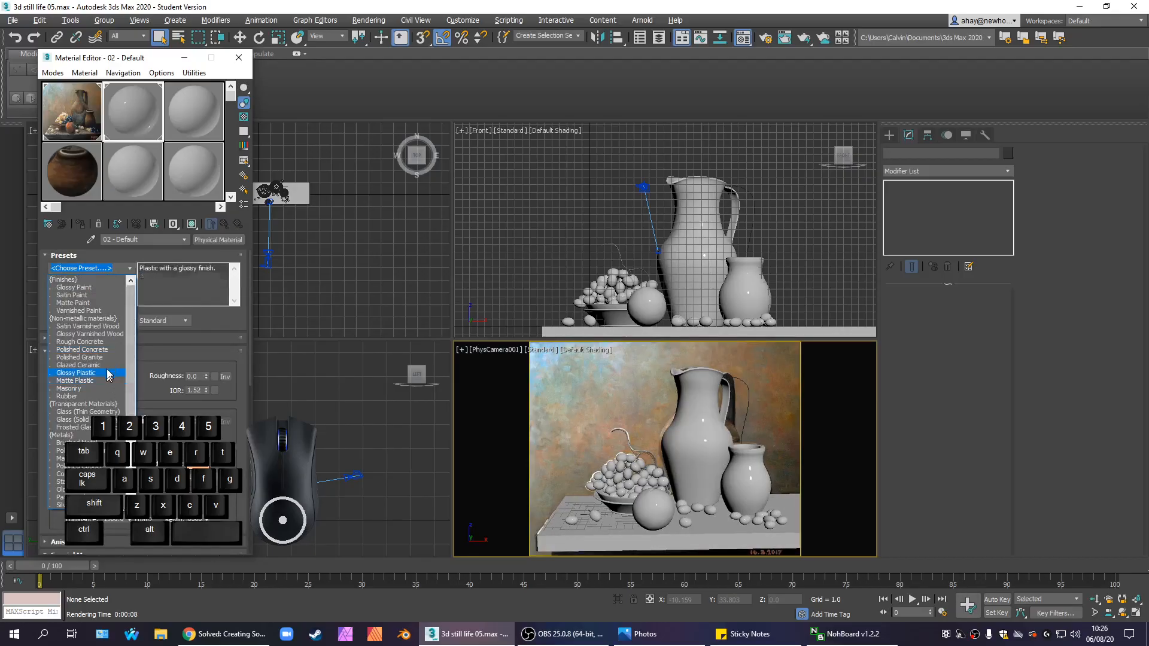
{"action": "left_click", "coordinate": [113, 343]}
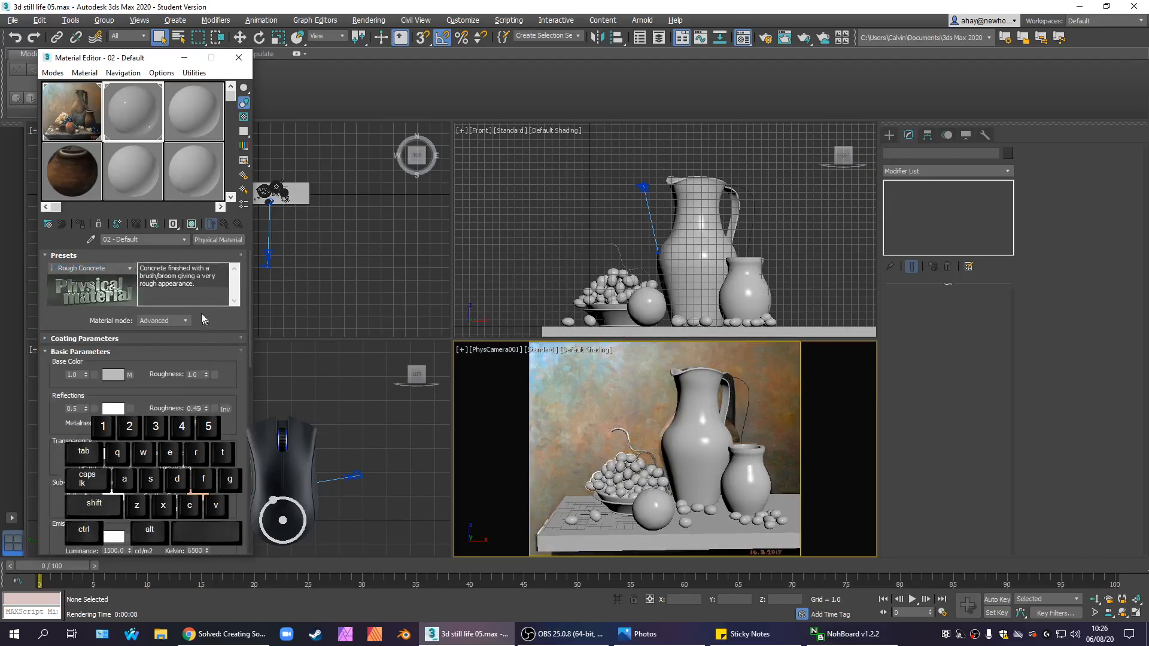
{"action": "left_click", "coordinate": [131, 270]}
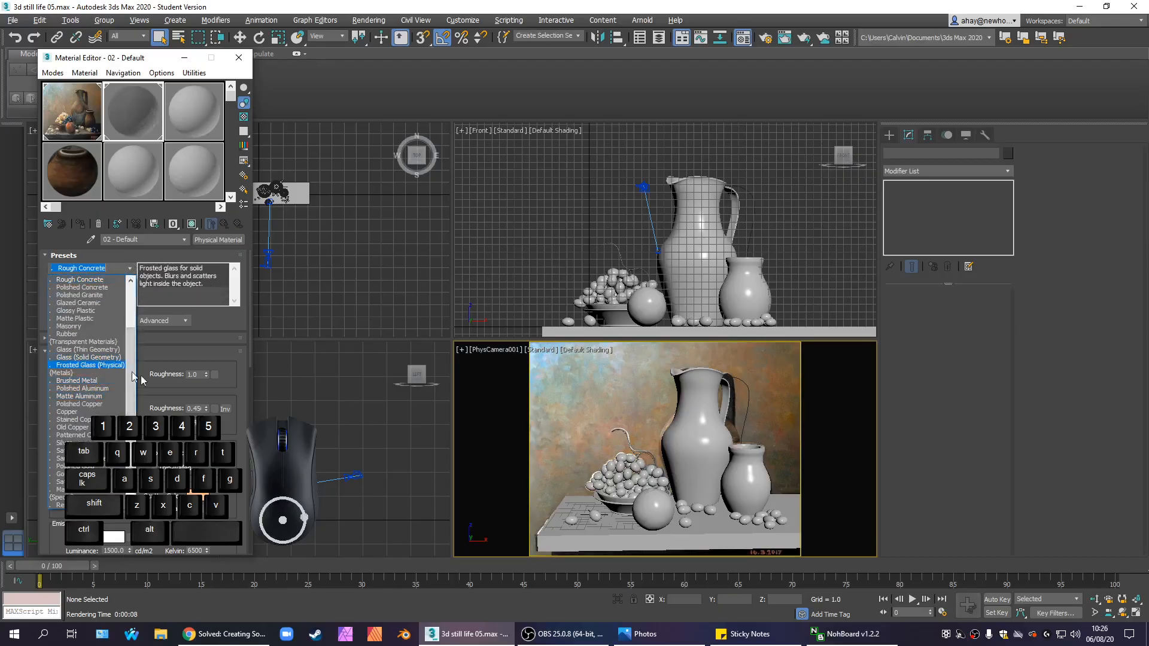
{"action": "left_click", "coordinate": [100, 368]}
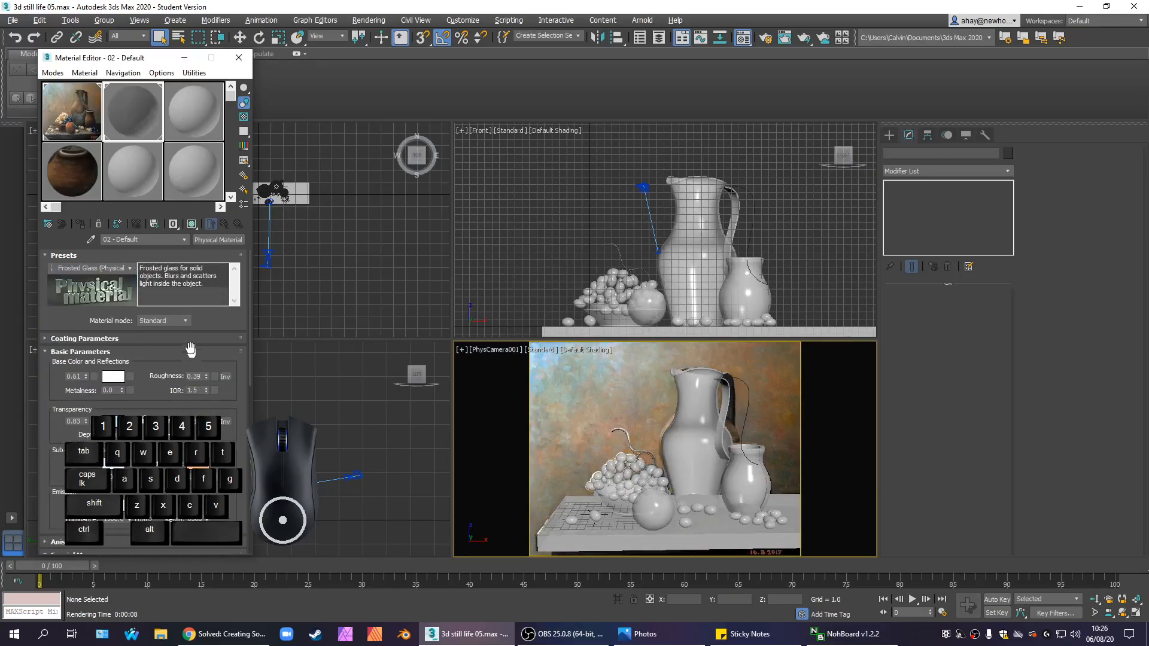
- Apply the Old Copper preset to the 02 - Default material and test-render the PhysCamera001 view, cancelling the render before it completes
{"action": "left_click", "coordinate": [131, 270]}
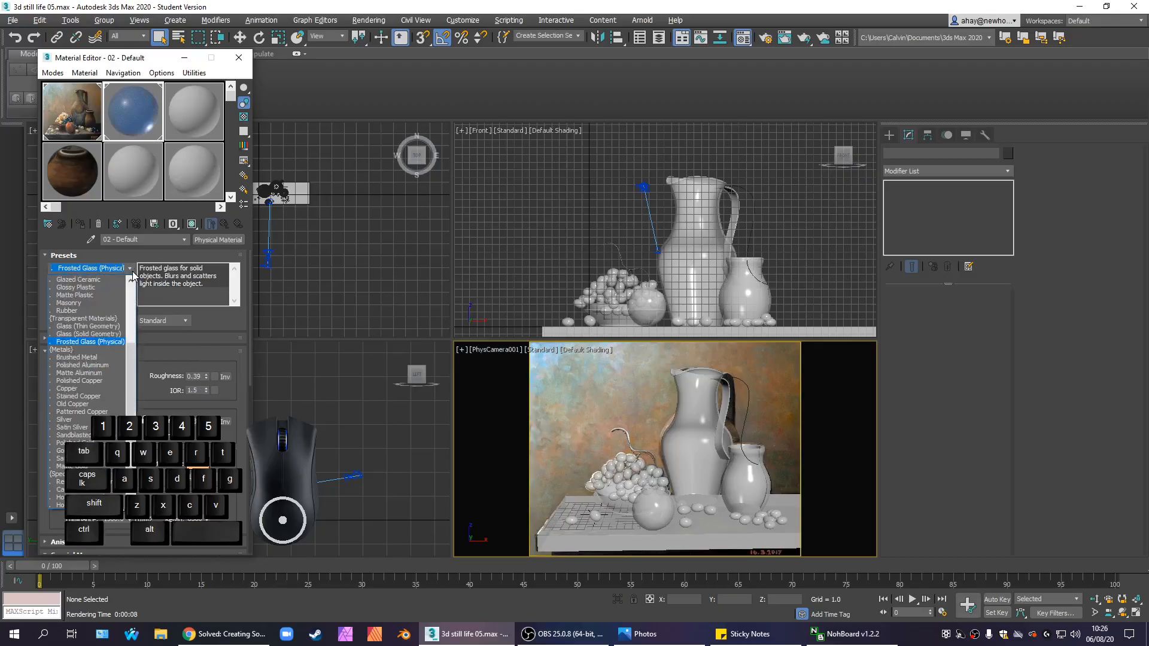
{"action": "left_click", "coordinate": [93, 405]}
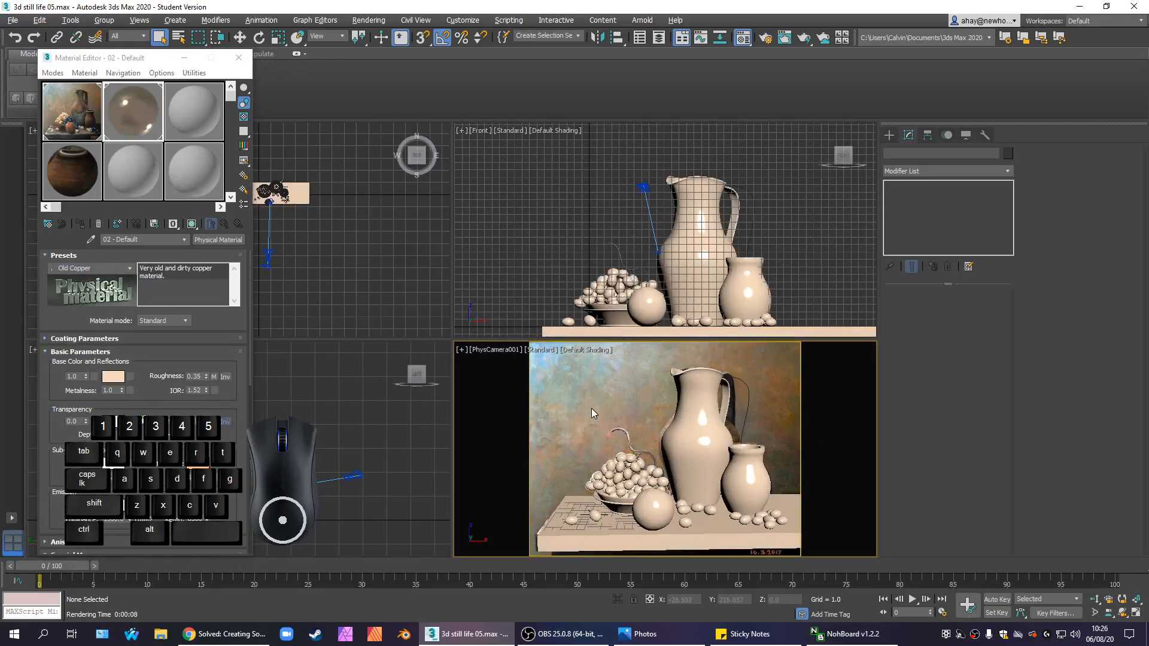
{"action": "key", "text": "shift+q"}
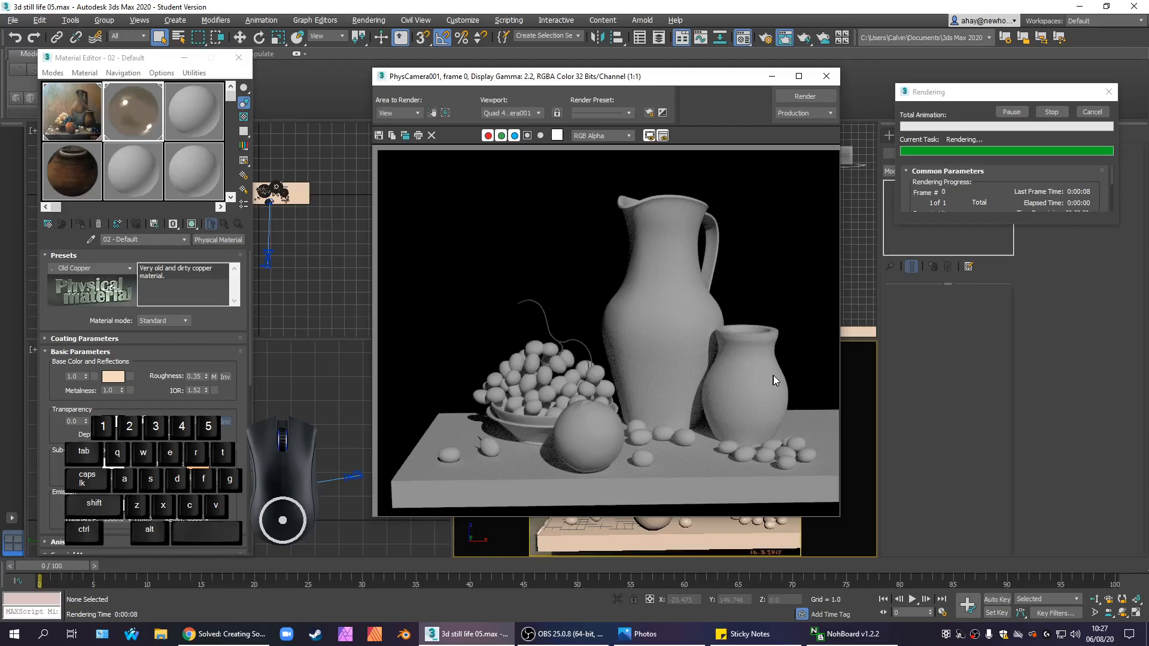
{"action": "left_click", "coordinate": [1090, 111]}
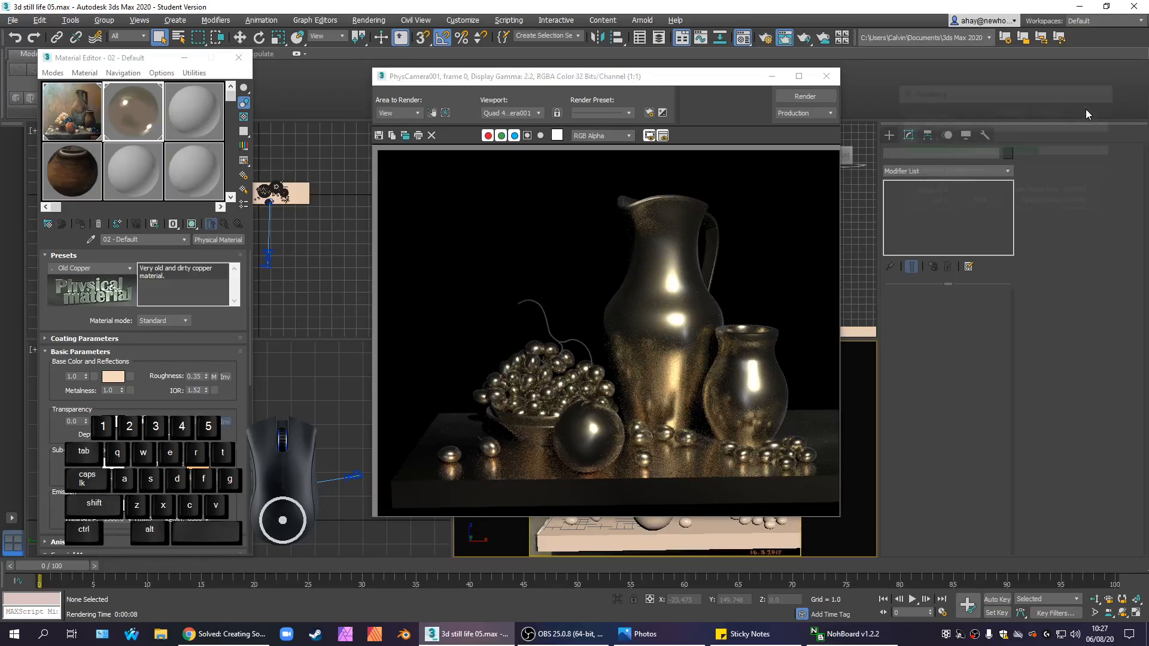
{"action": "left_click", "coordinate": [119, 279]}
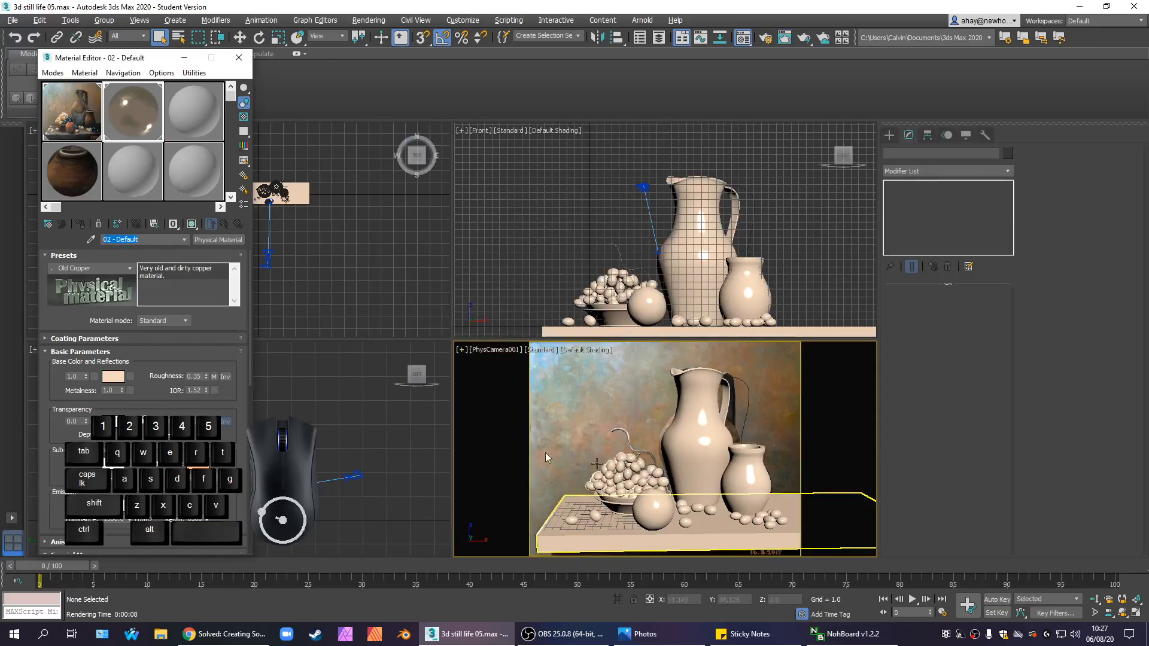
- Apply the Glazed Ceramic preset in Advanced mode to the 02 - Default material and test-render the PhysCamera001 view
{"action": "left_click", "coordinate": [130, 269]}
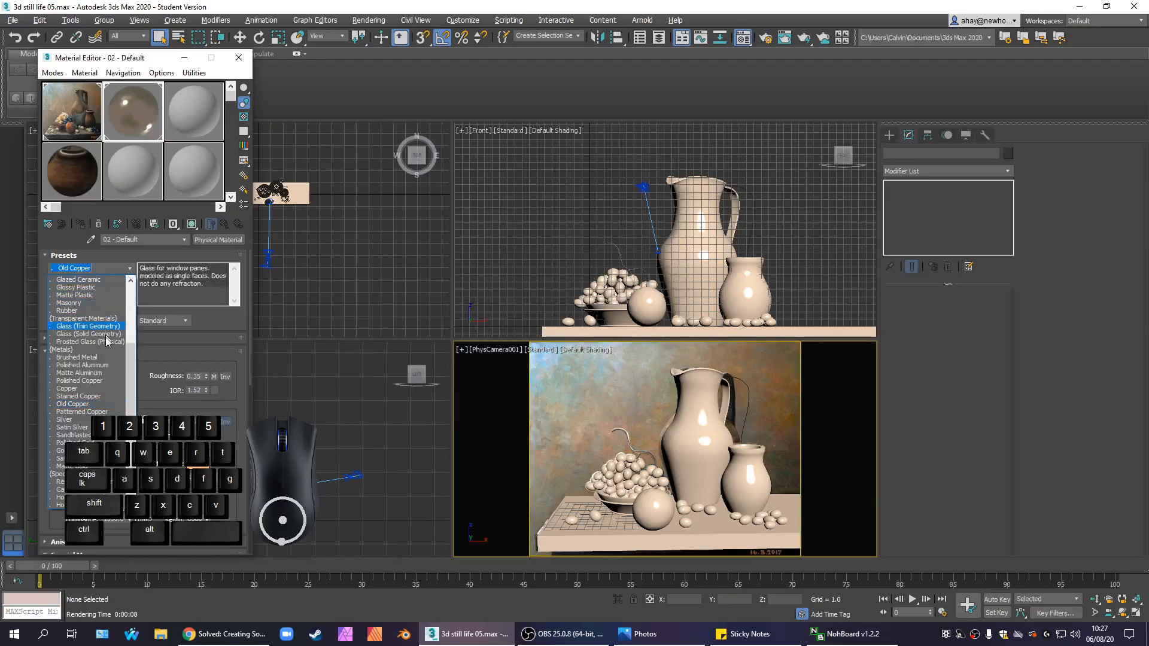
{"action": "scroll", "coordinate": [106, 342], "scroll_direction": "up", "scroll_amount": 3}
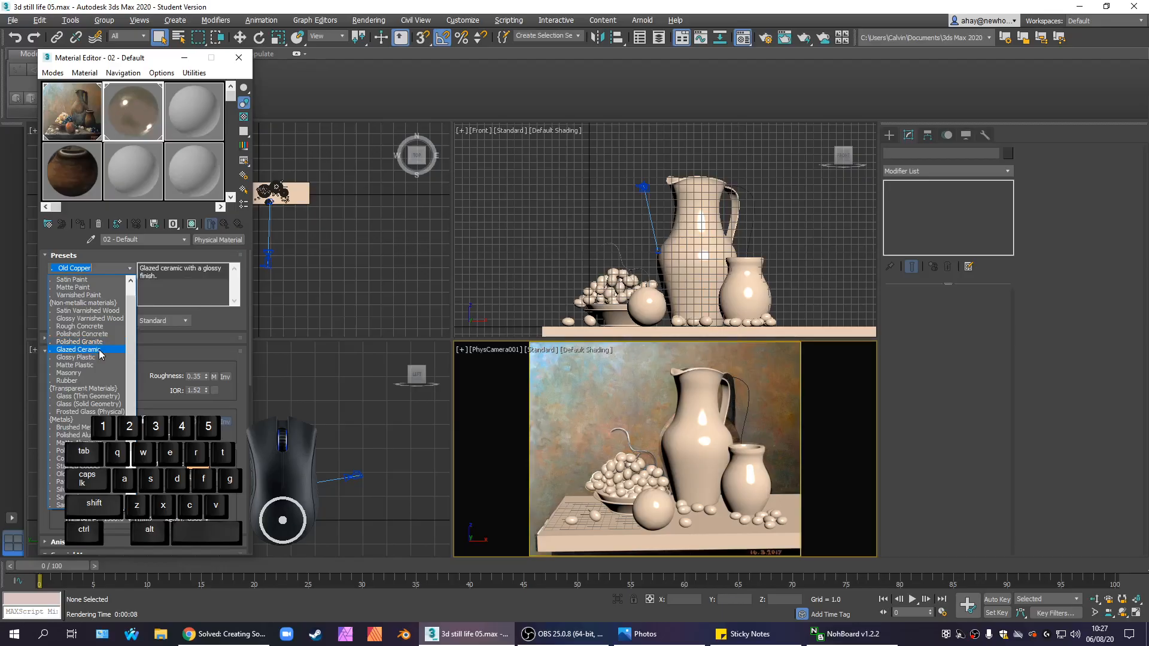
{"action": "left_click", "coordinate": [97, 353]}
{"action": "left_click", "coordinate": [161, 322]}
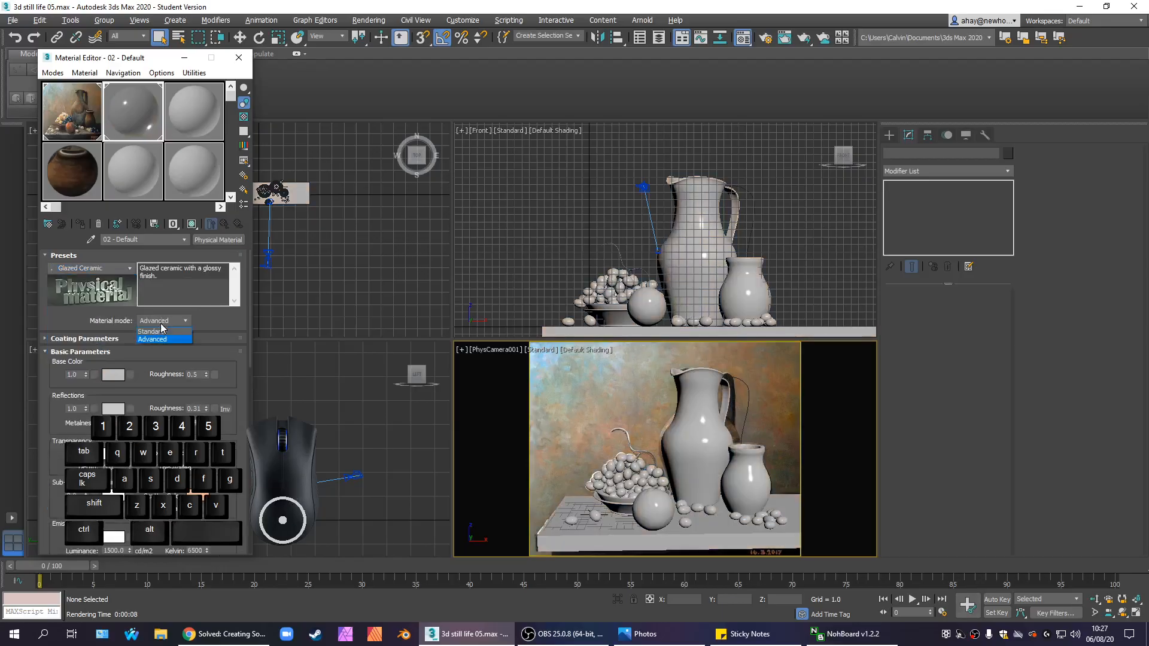
{"action": "left_click", "coordinate": [154, 340]}
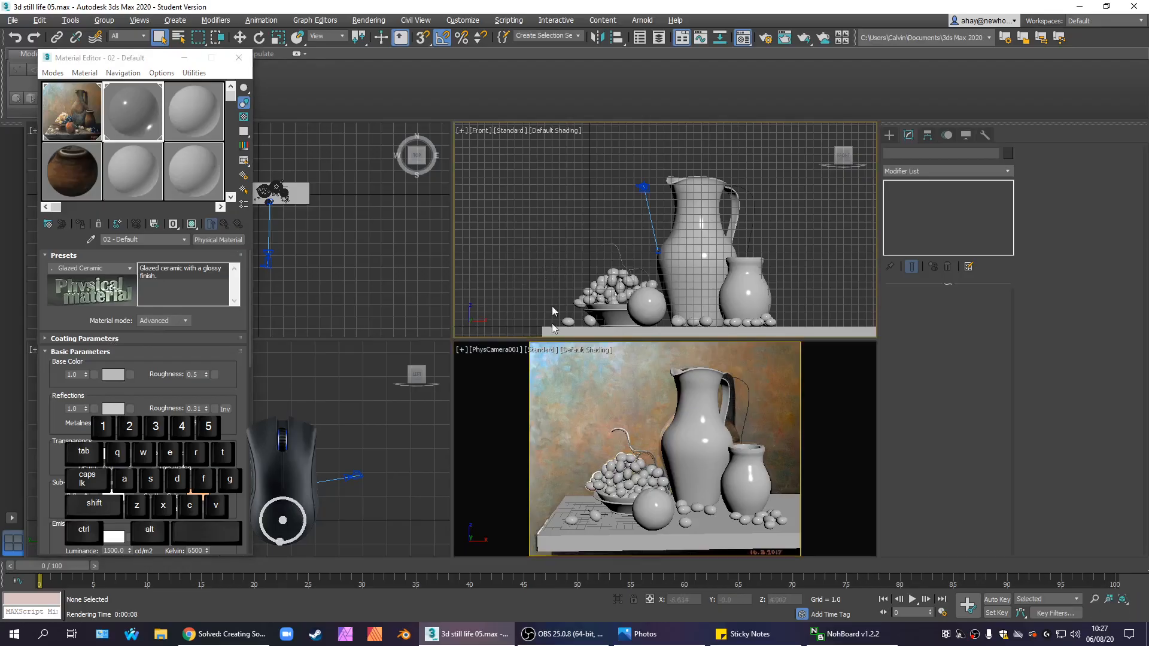
{"action": "key", "text": "shift+q"}
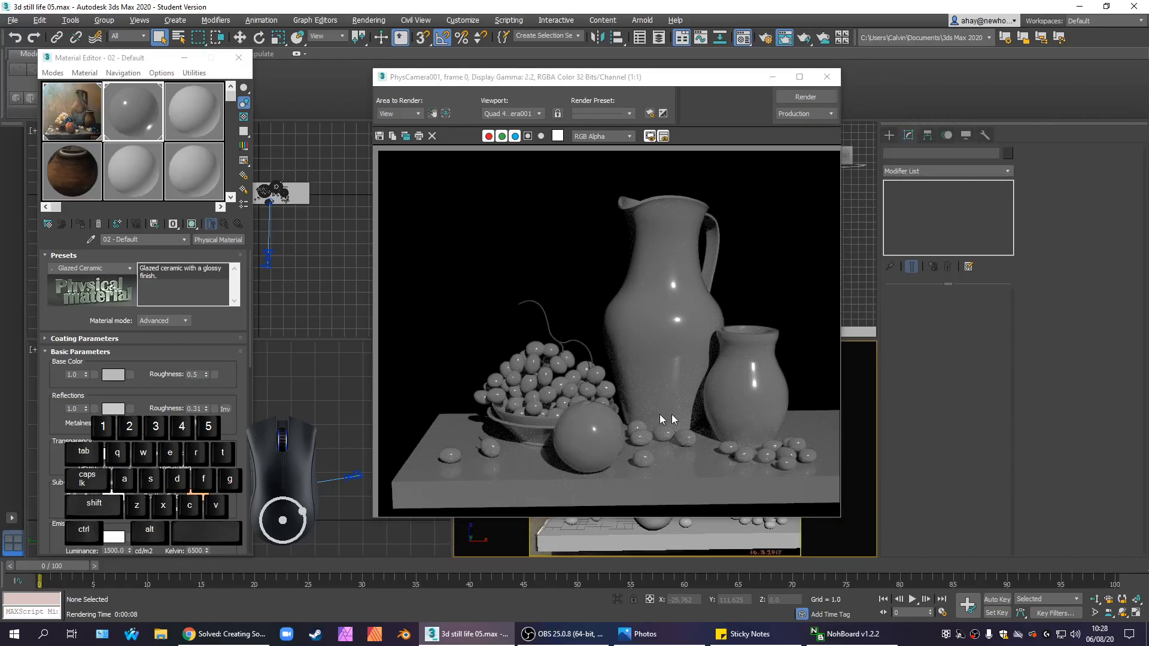
{"action": "left_click", "coordinate": [827, 76]}
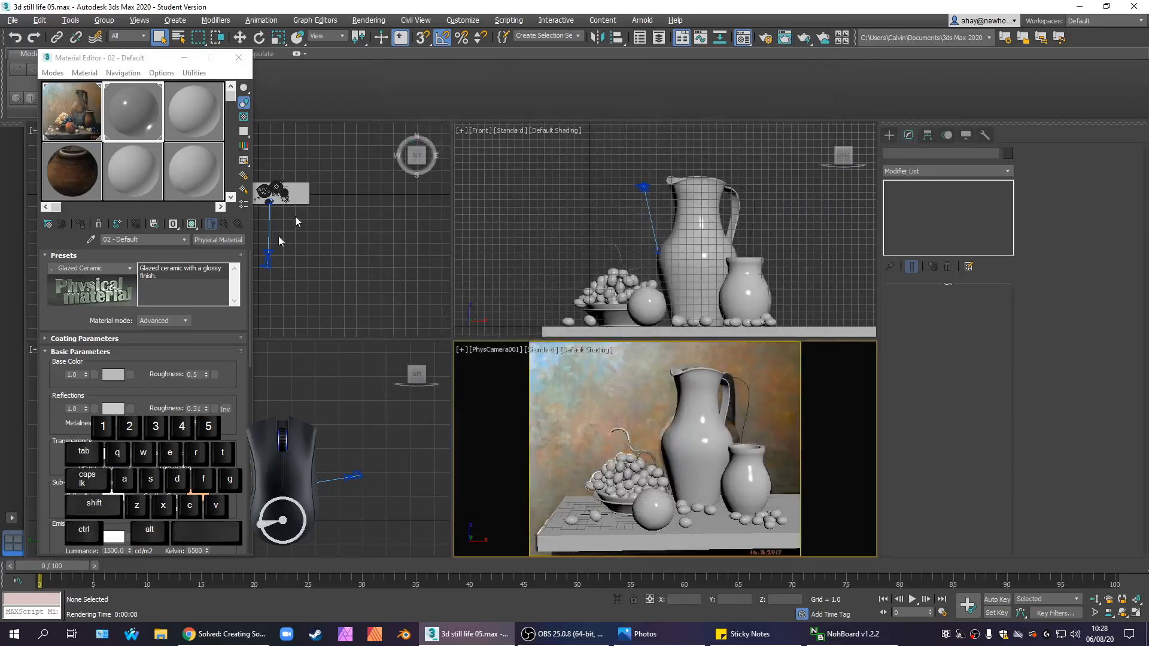
- Set the 02 - Default material's clearcoat weight to 0 and test-render the PhysCamera001 view
{"action": "left_click", "coordinate": [122, 339]}
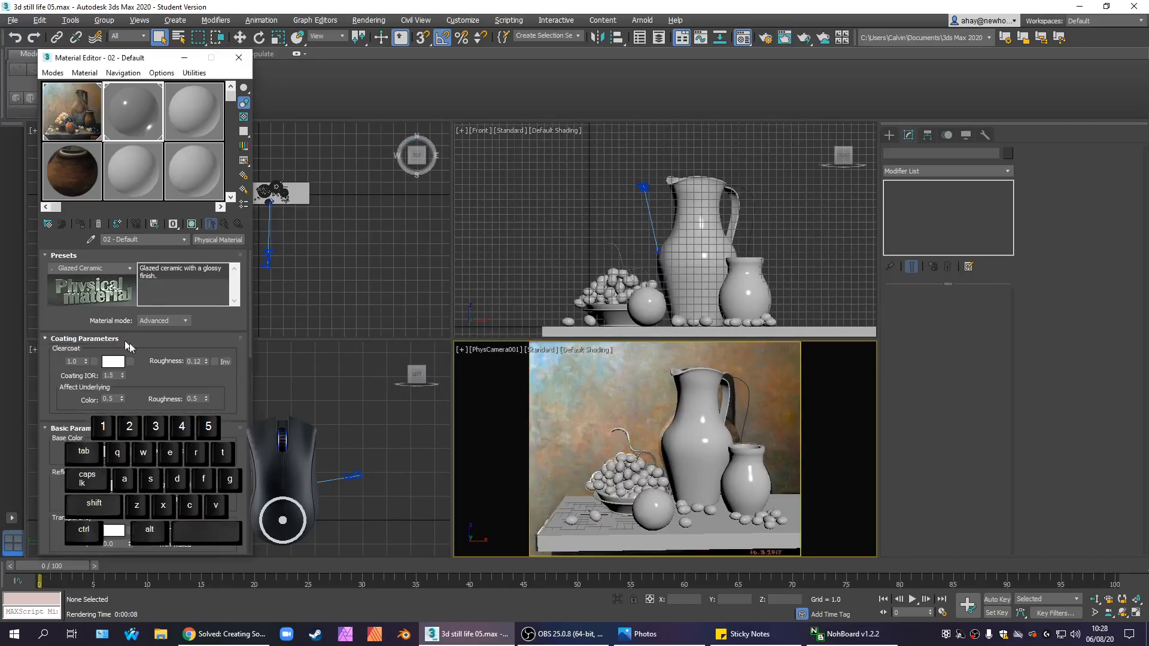
{"action": "left_click", "coordinate": [73, 362]}
{"action": "type", "text": "0"}
{"action": "left_click", "coordinate": [568, 378]}
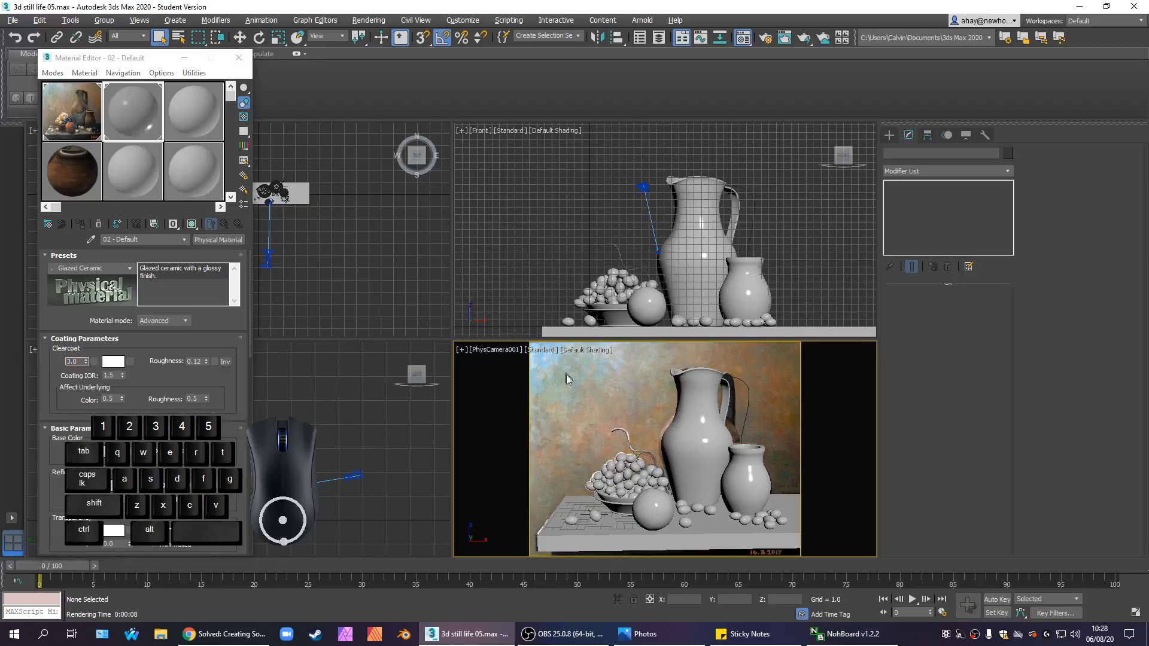
{"action": "key", "text": "F9"}
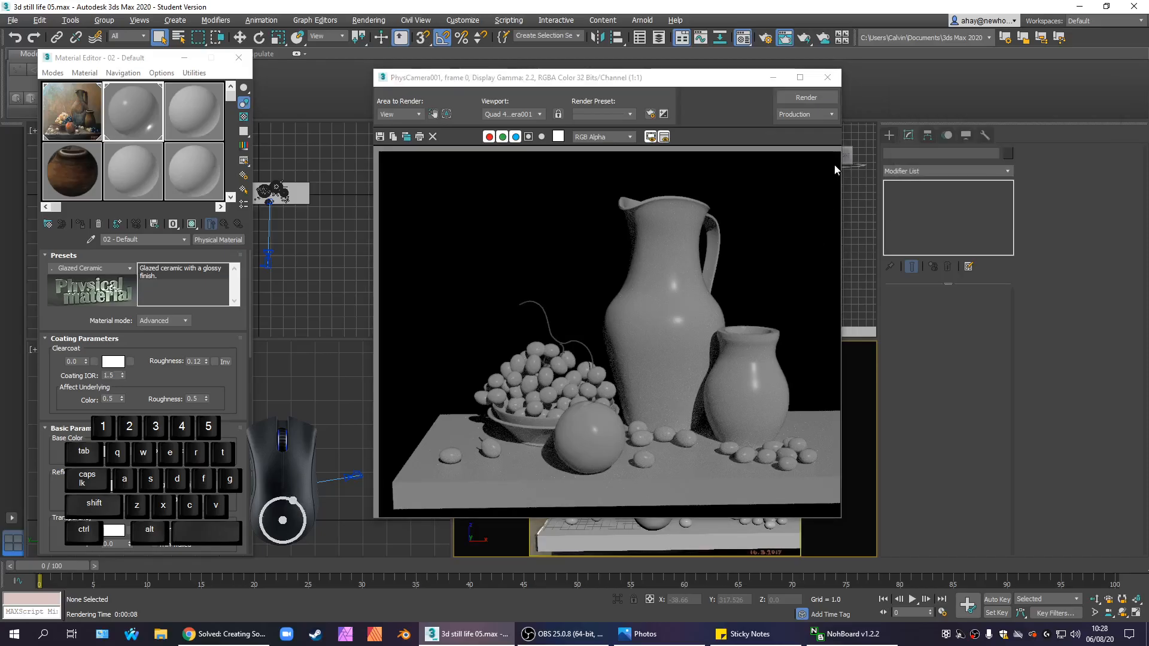
{"action": "left_click", "coordinate": [828, 77]}
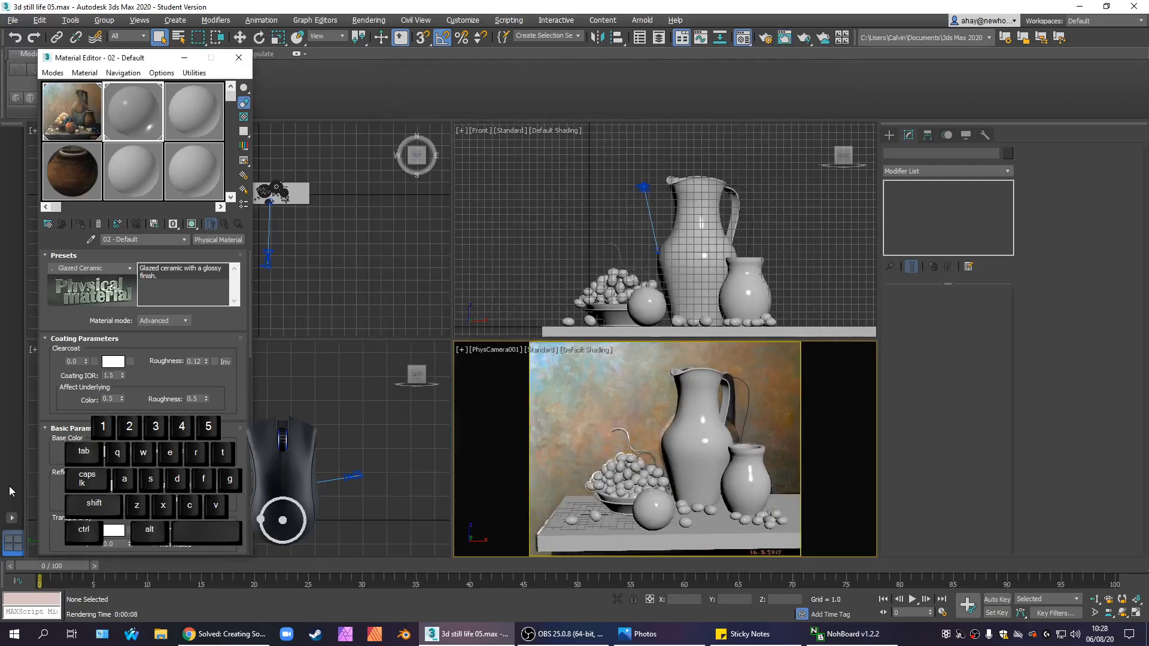
- Render the PhysCamera001 view again to check the material's shine, then close the render and the Material Editor
{"action": "right_click", "coordinate": [555, 249]}
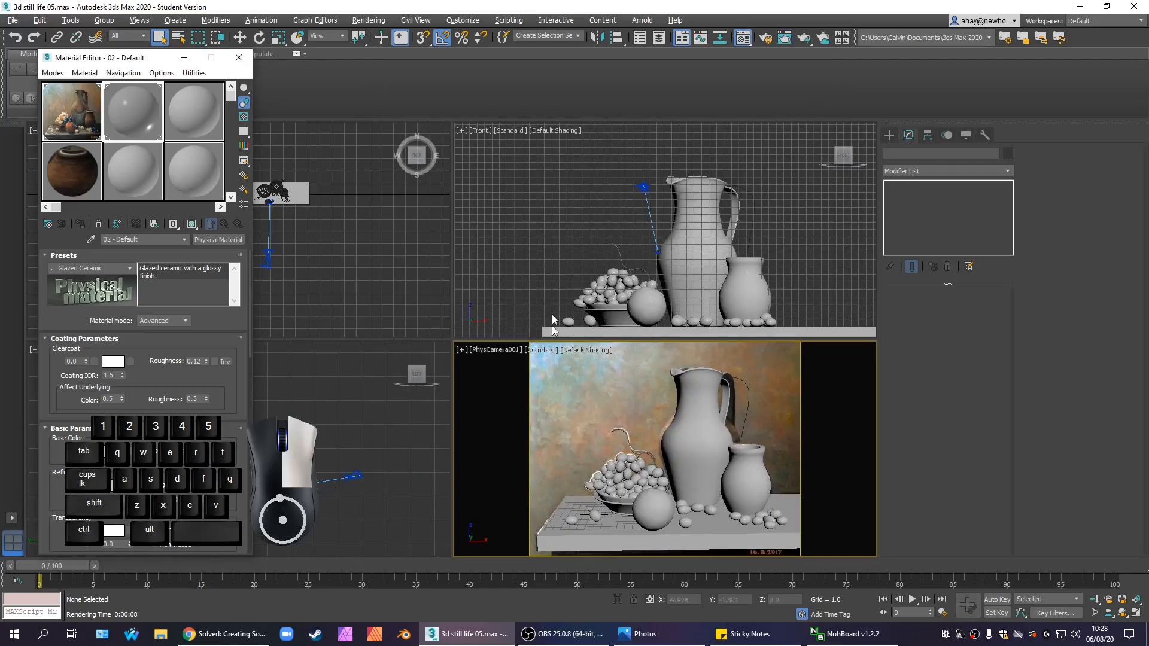
{"action": "key", "text": "shift+q"}
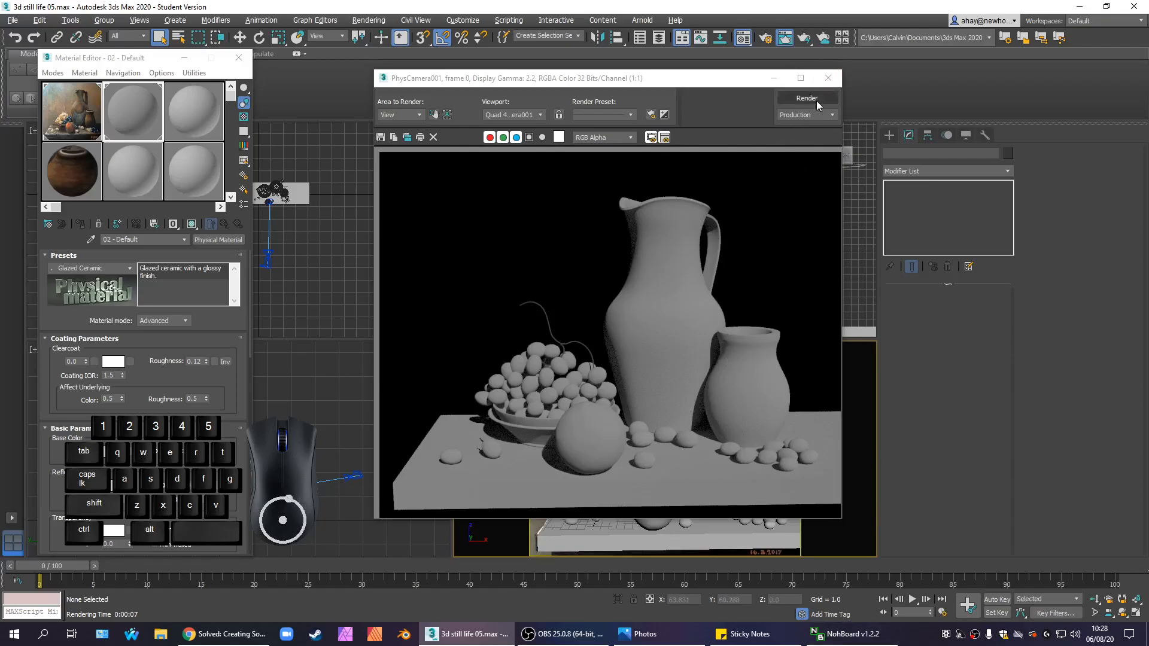
{"action": "left_click", "coordinate": [840, 80]}
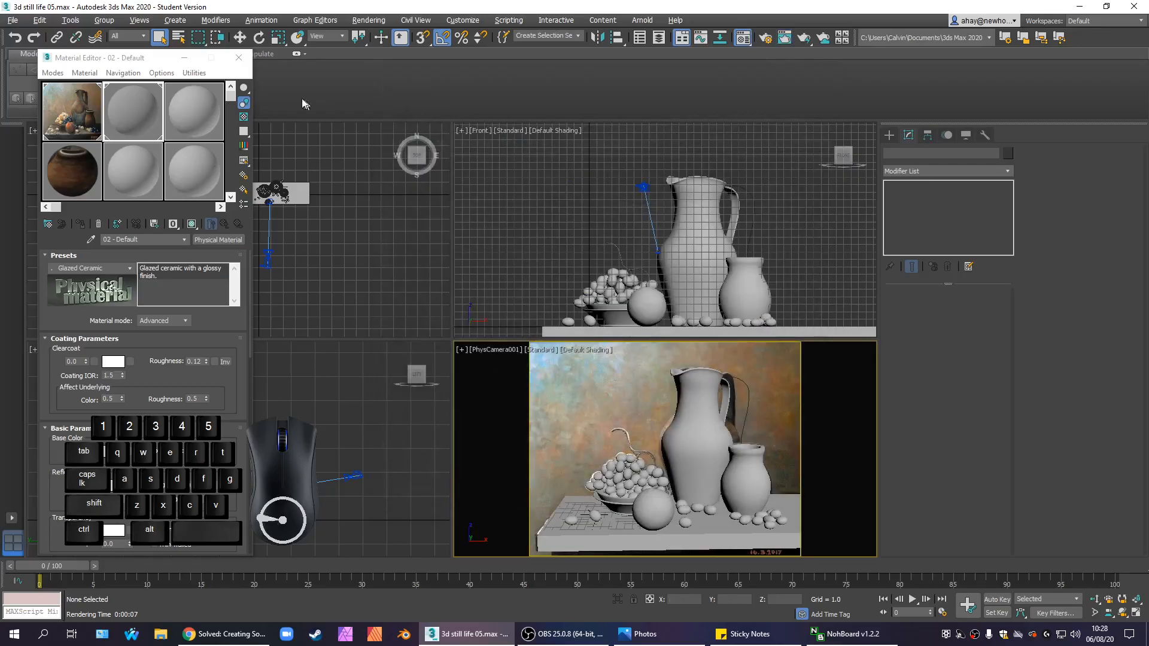
{"action": "left_click", "coordinate": [238, 57]}
- Create a photometric Free Light in the Top view, left of and in front of the table, accepting the Physical Camera Exposure Control
{"action": "left_click", "coordinate": [891, 133]}
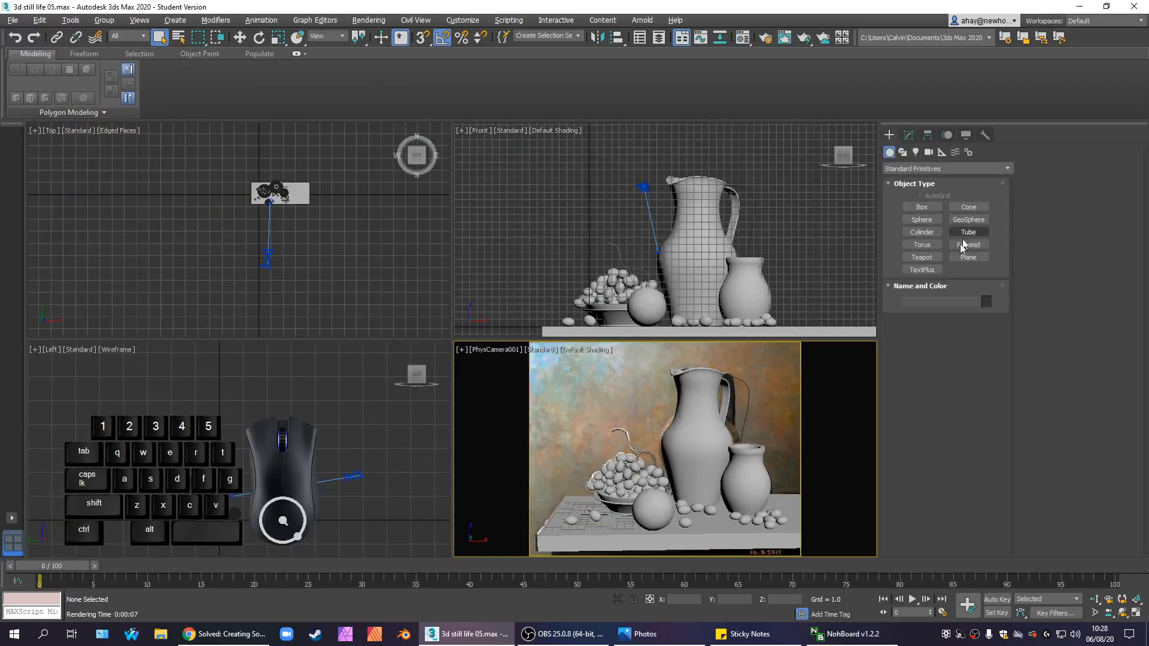
{"action": "left_click", "coordinate": [916, 152]}
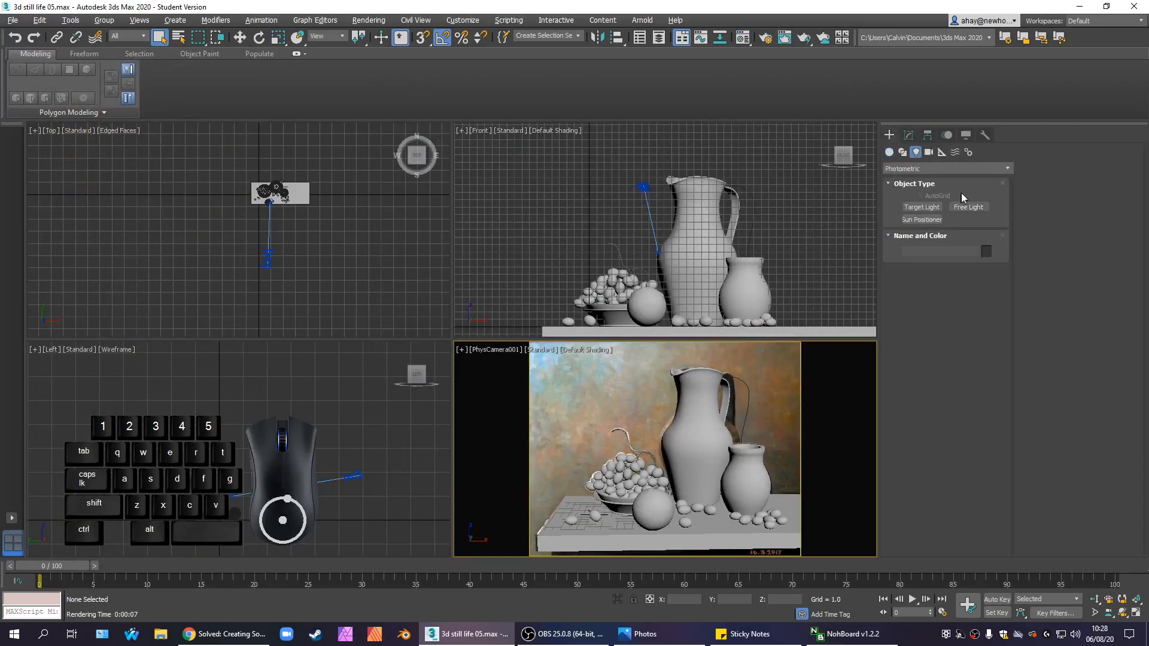
{"action": "left_click", "coordinate": [919, 169]}
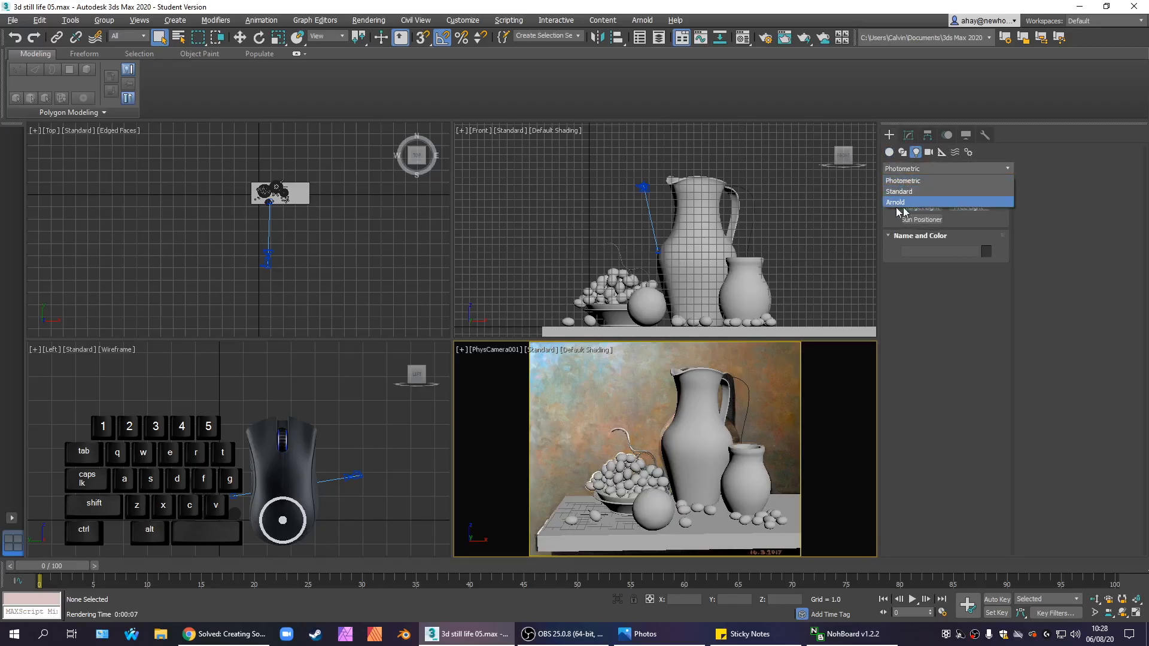
{"action": "left_click", "coordinate": [937, 186]}
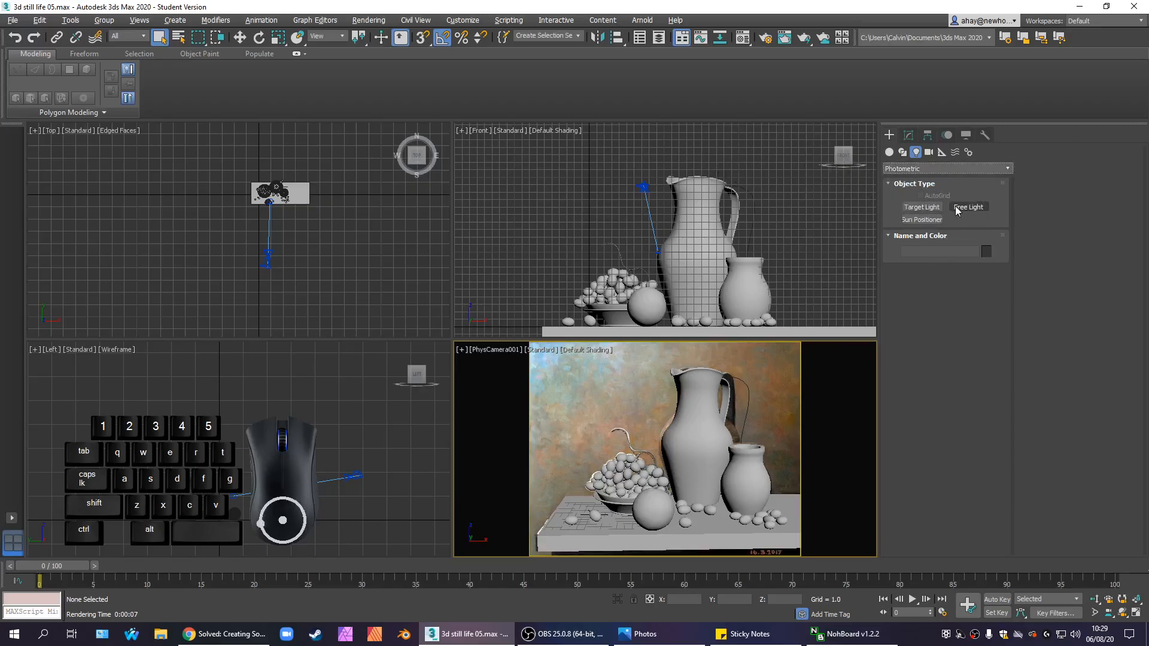
{"action": "left_click", "coordinate": [944, 172]}
{"action": "left_click", "coordinate": [944, 174]}
{"action": "left_click", "coordinate": [966, 208]}
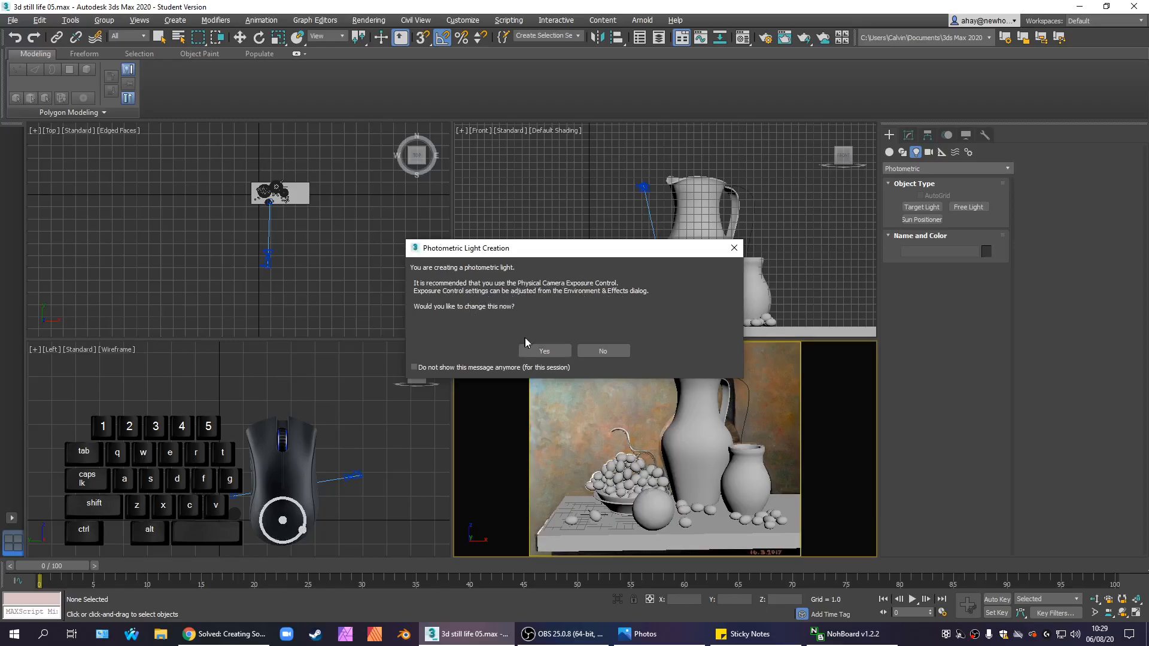
{"action": "left_click", "coordinate": [551, 353]}
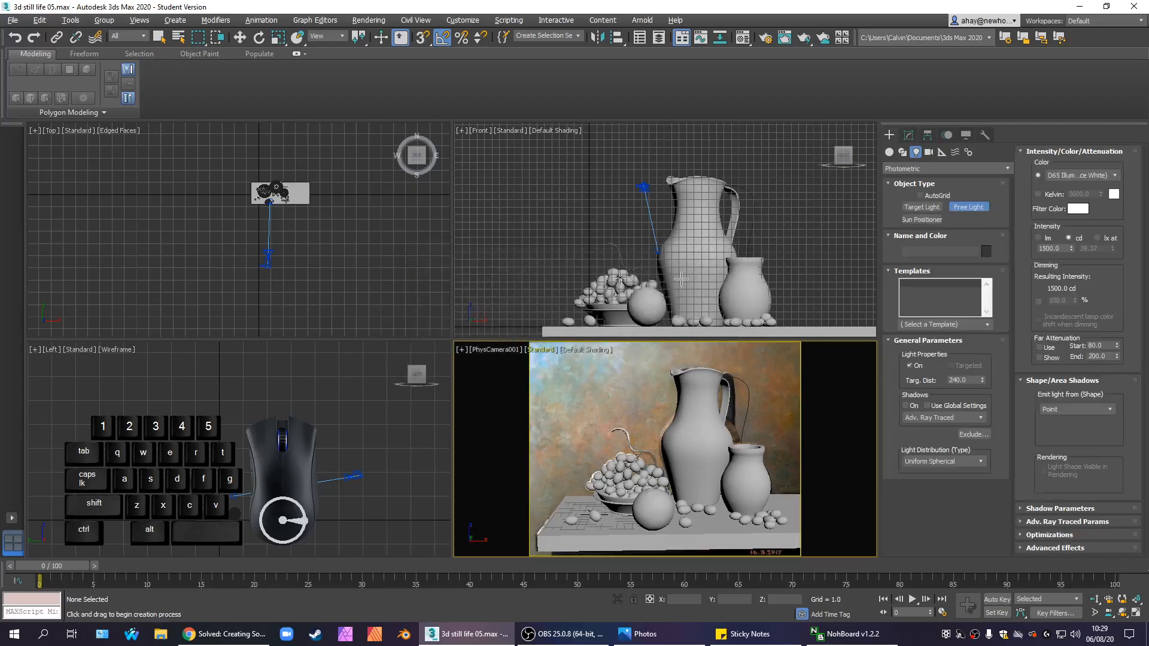
{"action": "left_click", "coordinate": [210, 221]}
- Move the free light up to about Z 39.6 and shift it to about X -41.5, Y -26.6
{"action": "right_click", "coordinate": [335, 445]}
{"action": "key", "text": "w"}
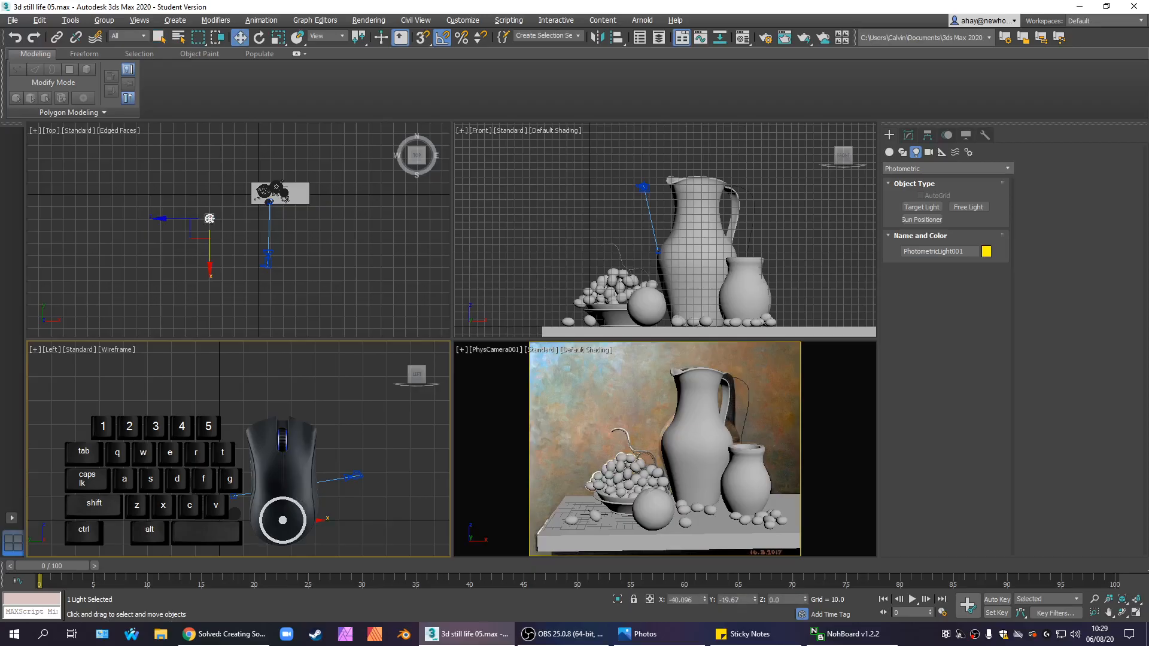
{"action": "left_click_drag", "start_coordinate": [295, 509], "coordinate": [293, 412]}
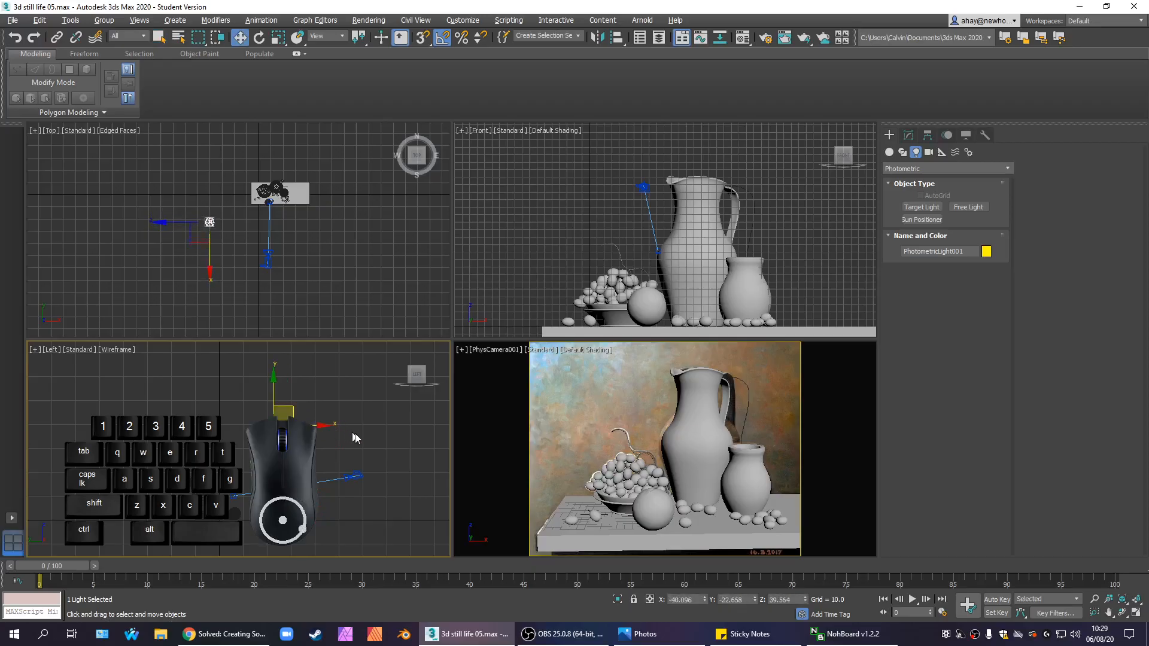
{"action": "right_click", "coordinate": [294, 239]}
{"action": "mouse_move", "coordinate": [221, 202]}
{"action": "left_mouse_down"}
{"action": "mouse_move", "coordinate": [419, 202]}
{"action": "mouse_move", "coordinate": [295, 187]}
{"action": "mouse_move", "coordinate": [199, 215]}
{"action": "mouse_move", "coordinate": [222, 208]}
{"action": "left_mouse_up"}
- Test-render the PhysCamera001 view with the new photometric light and dismiss the render
{"action": "right_click", "coordinate": [653, 263]}
{"action": "right_click", "coordinate": [653, 436]}
{"action": "key", "text": "shift+q"}
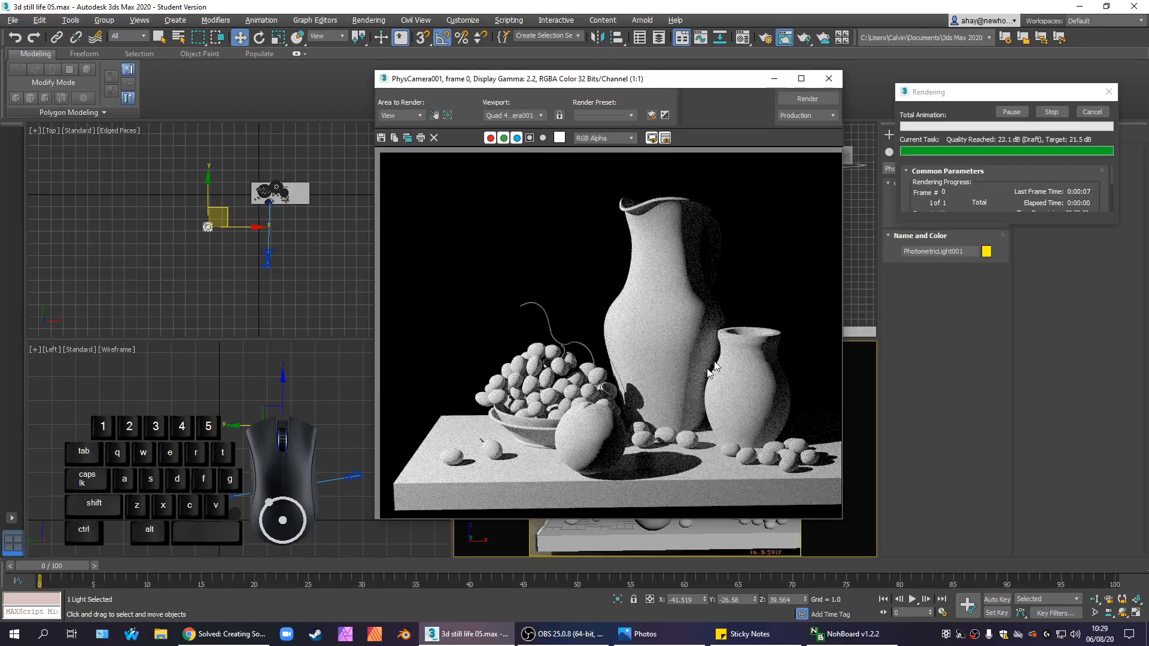
{"action": "key", "text": "Escape"}
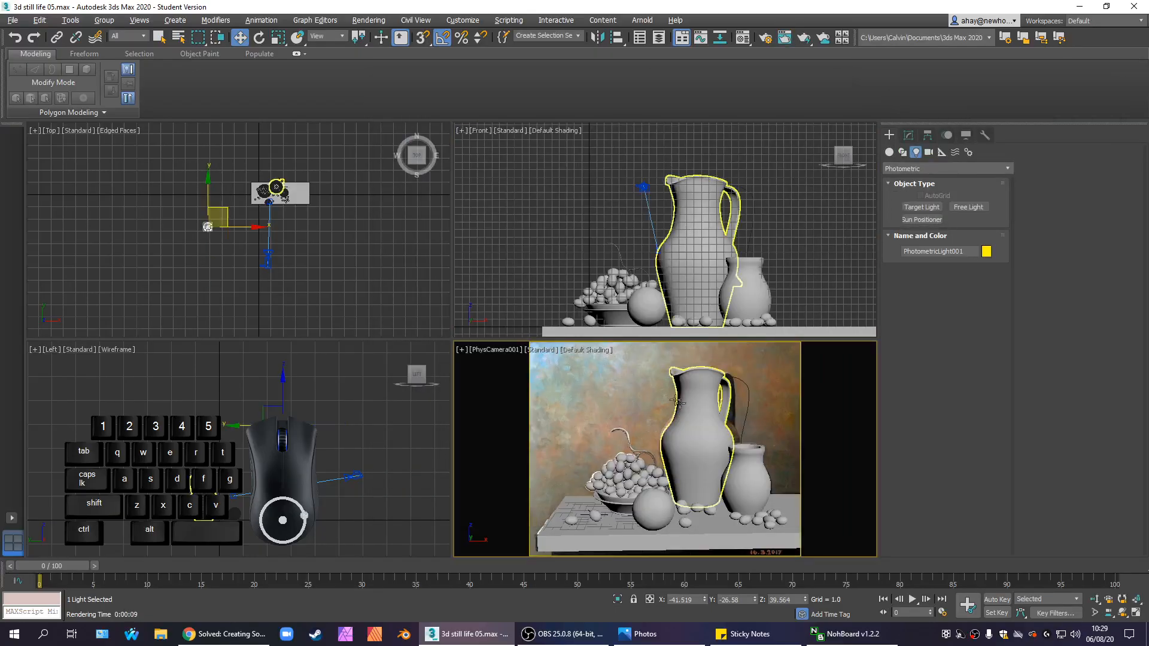
{"action": "left_click", "coordinate": [537, 351]}
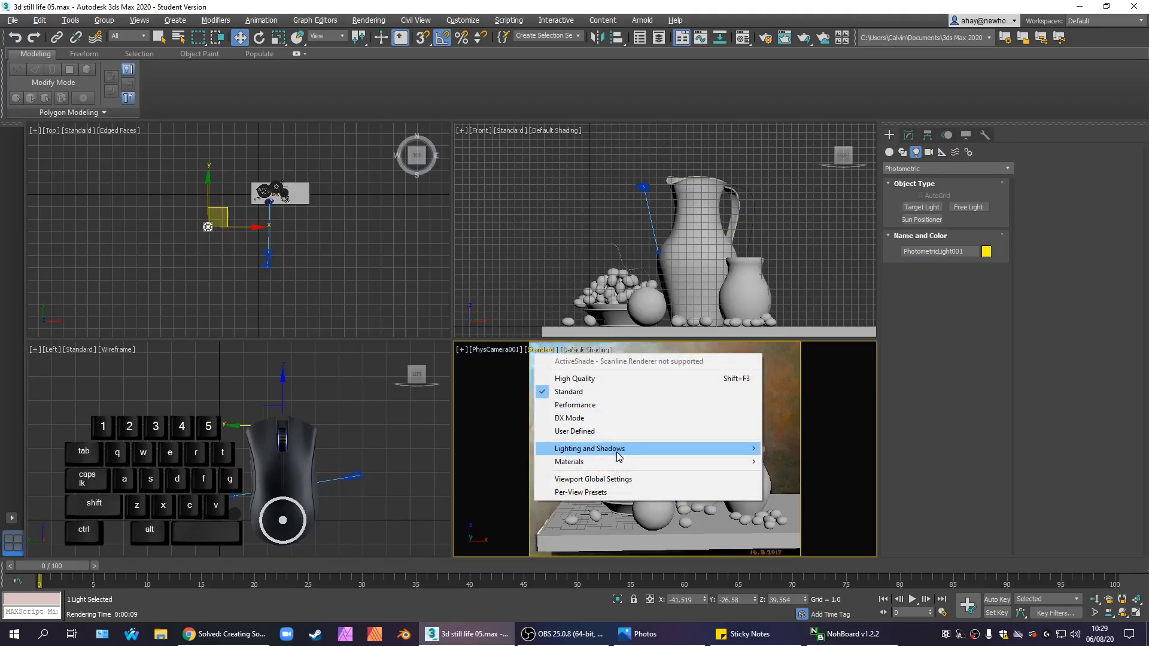
{"action": "mouse_move", "coordinate": [629, 453]}
{"action": "right_click", "coordinate": [551, 265]}
{"action": "right_click", "coordinate": [600, 433]}
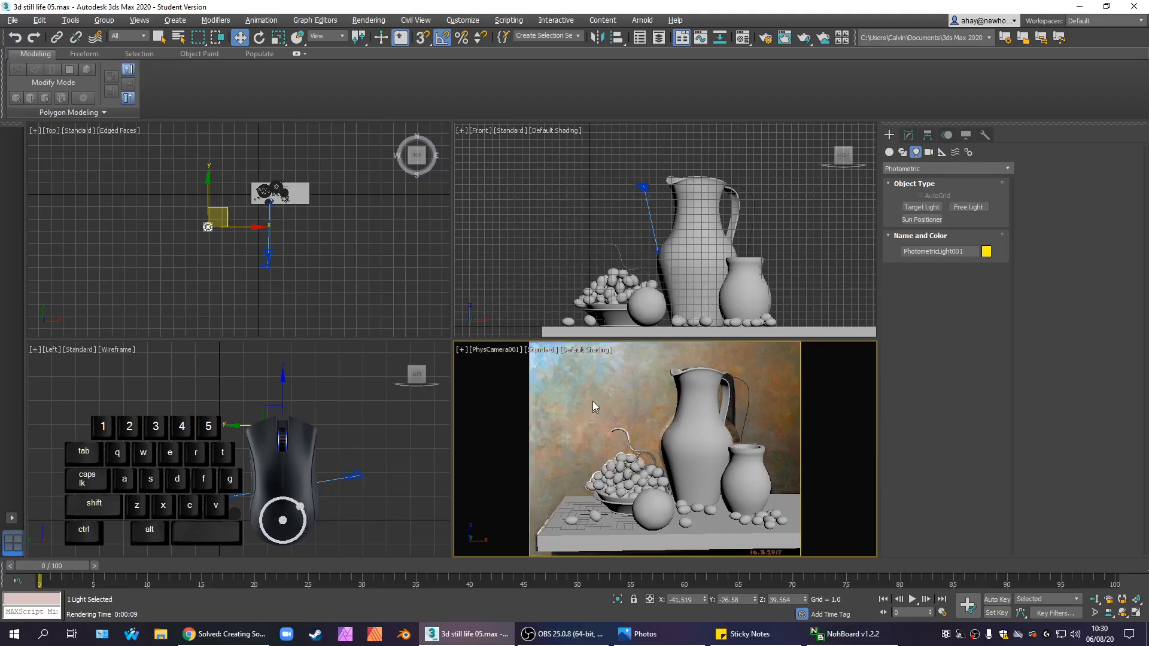
- Illuminate the PhysCamera001 viewport with the scene lights and enable its viewport shadows
{"action": "left_click", "coordinate": [546, 352]}
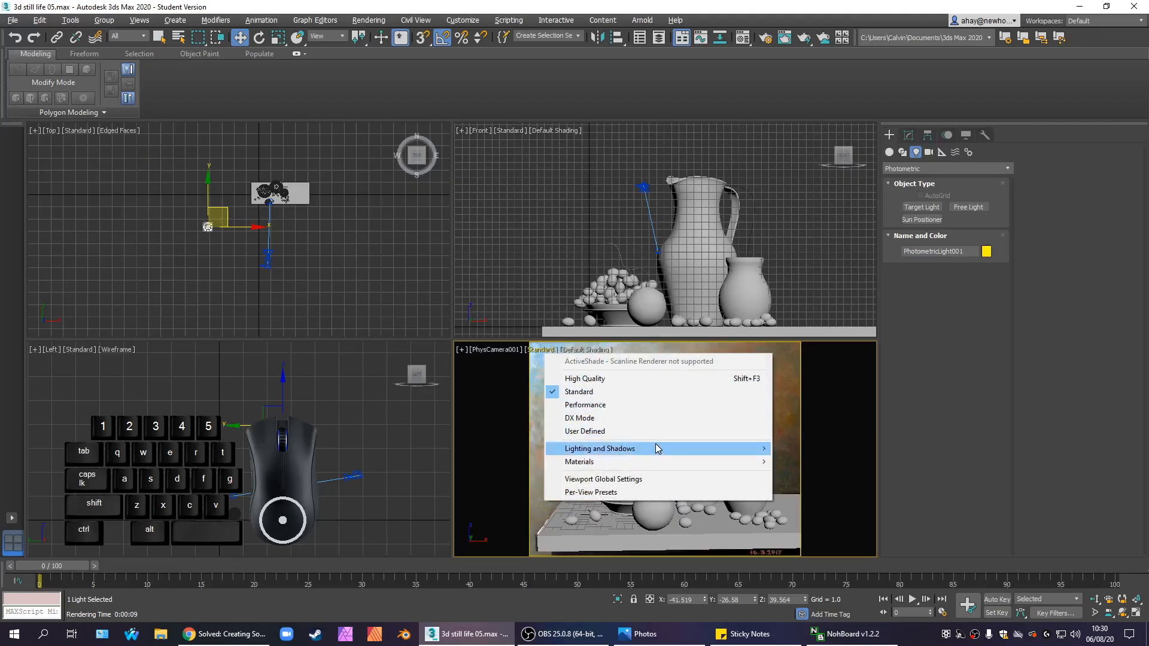
{"action": "mouse_move", "coordinate": [658, 450]}
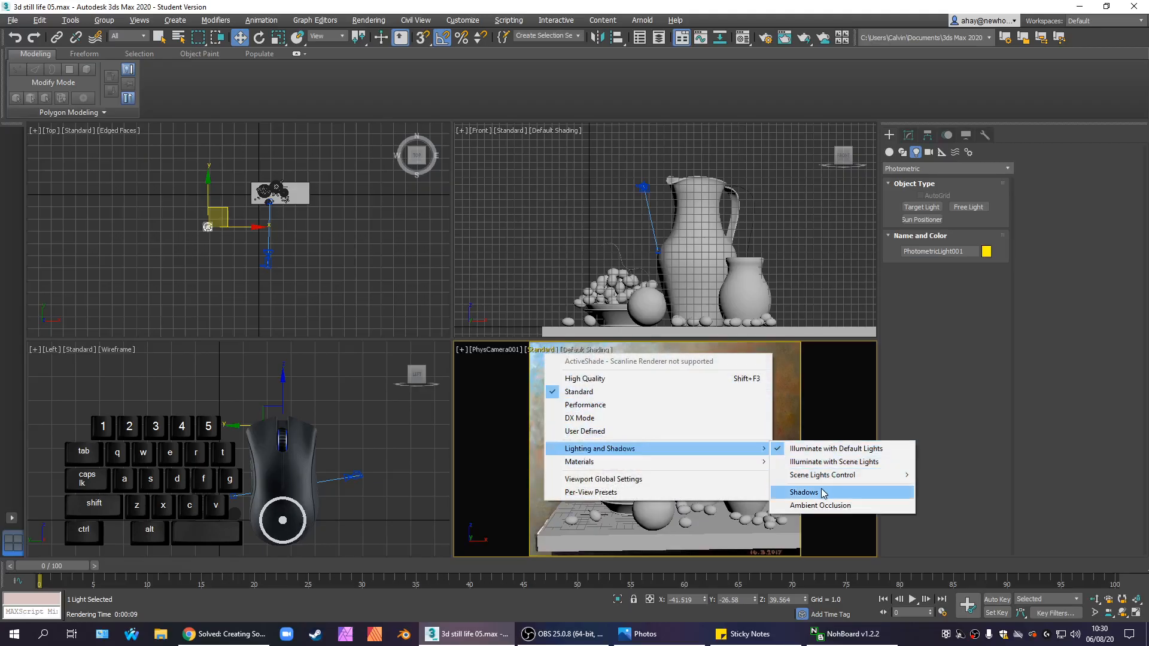
{"action": "left_click", "coordinate": [842, 466]}
{"action": "left_click", "coordinate": [535, 353]}
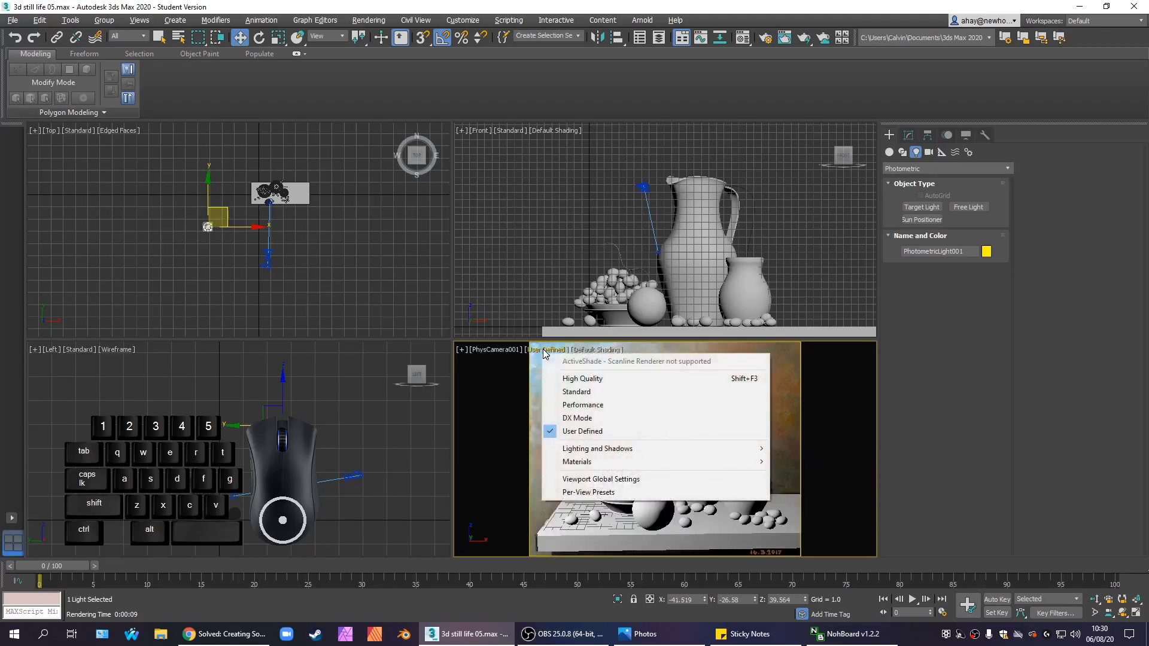
{"action": "mouse_move", "coordinate": [661, 452]}
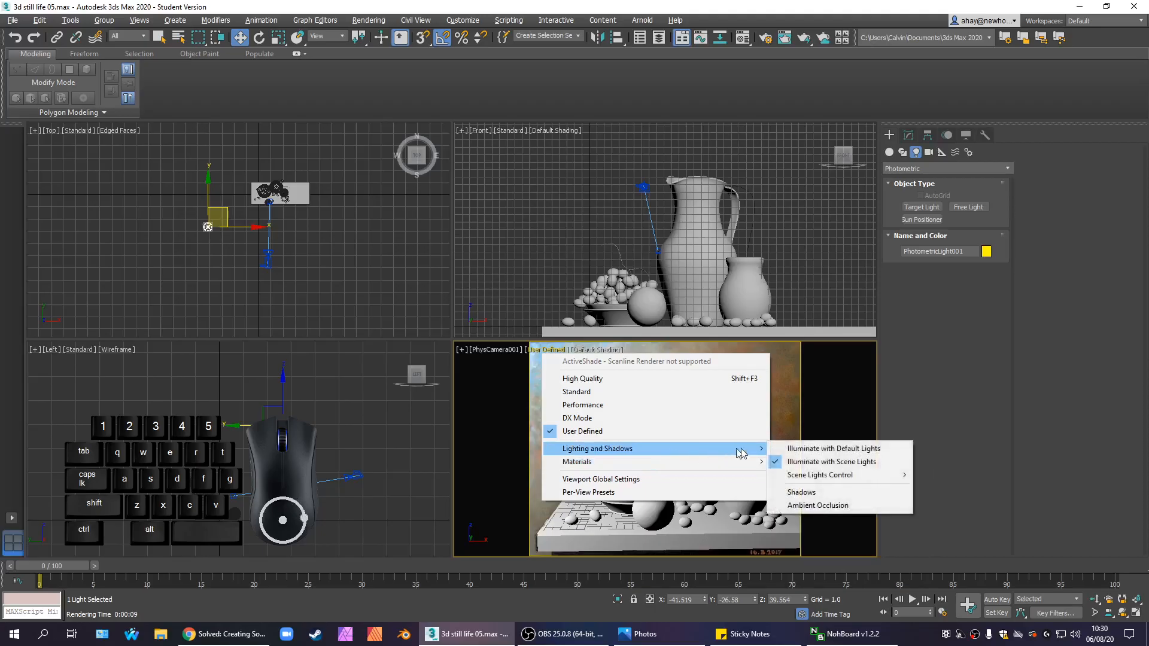
{"action": "left_click", "coordinate": [833, 495]}
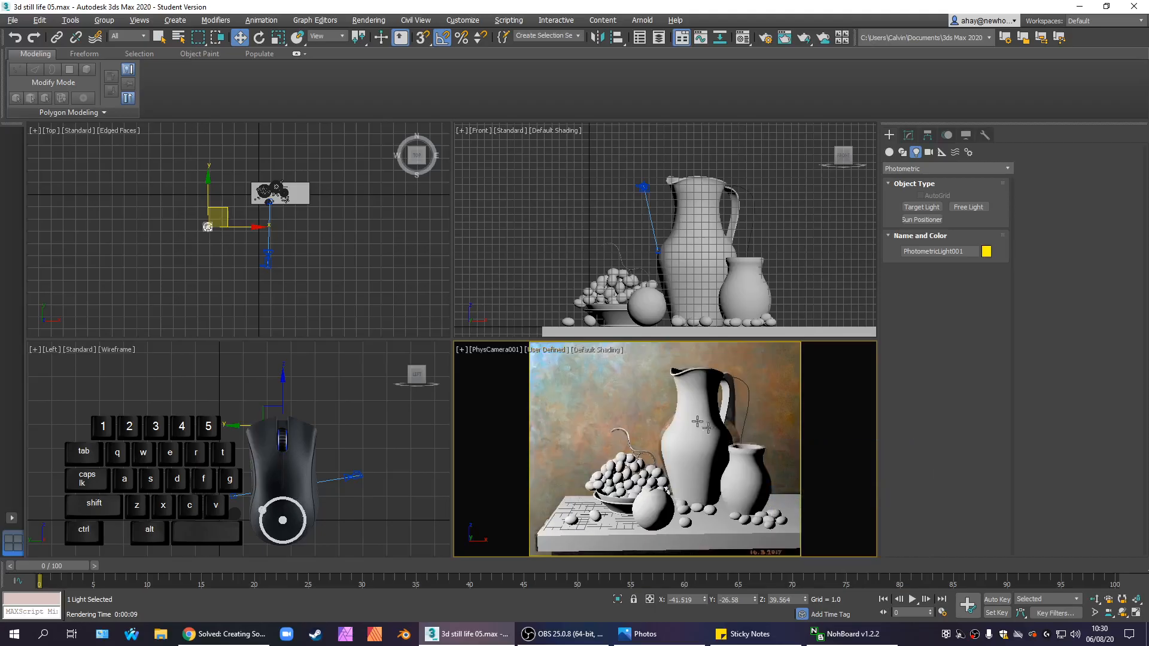
- Turn on shadows for the photometric free light and set their type to Area Shadows
{"action": "right_click", "coordinate": [230, 282]}
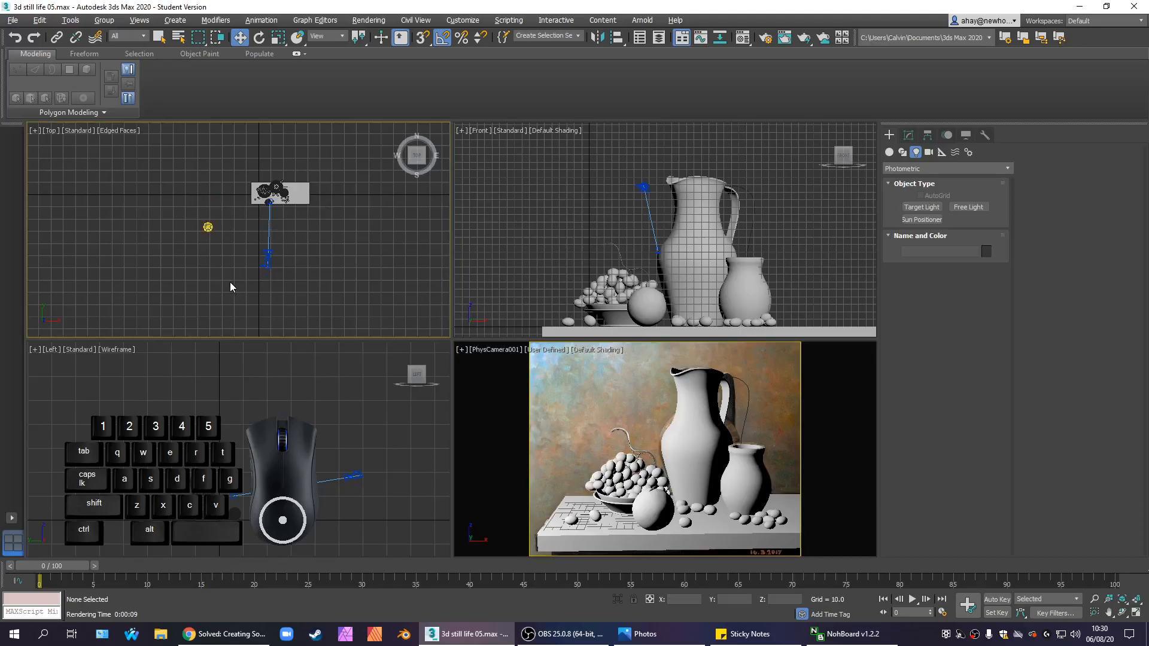
{"action": "left_click", "coordinate": [909, 144]}
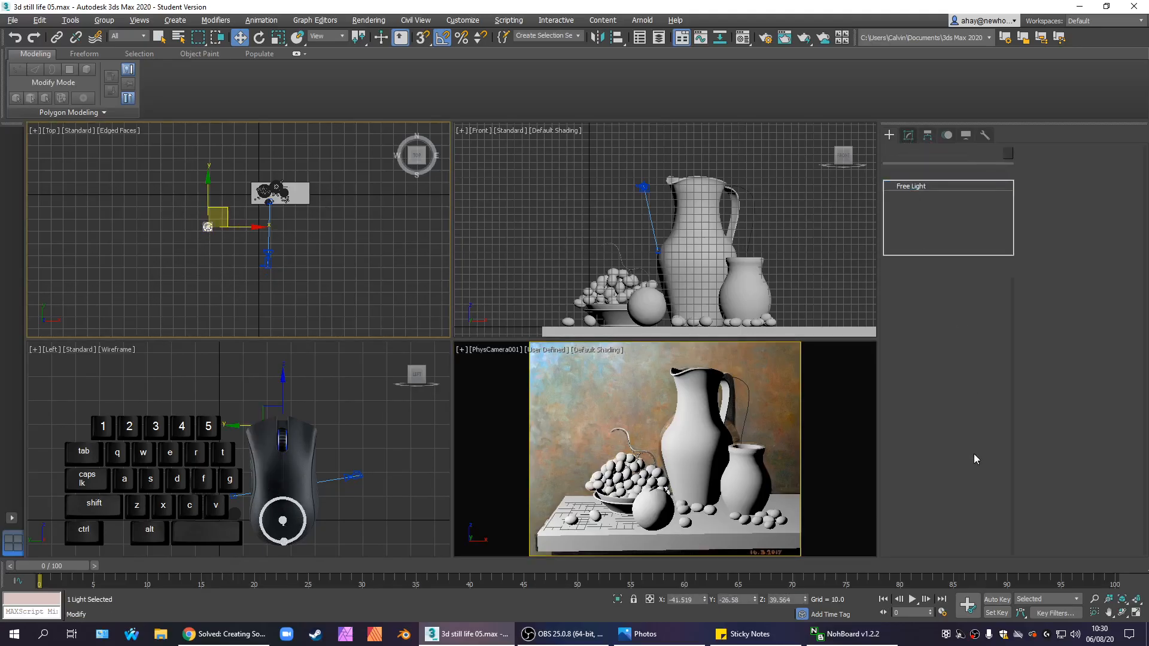
{"action": "left_click", "coordinate": [907, 429]}
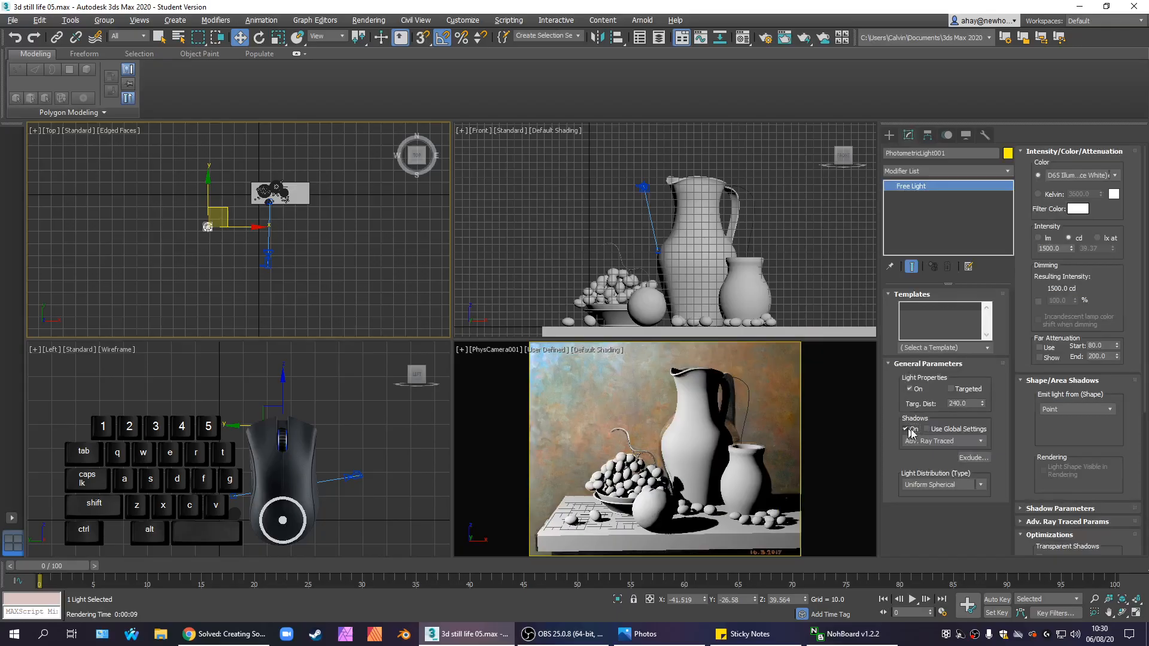
{"action": "left_click", "coordinate": [965, 443]}
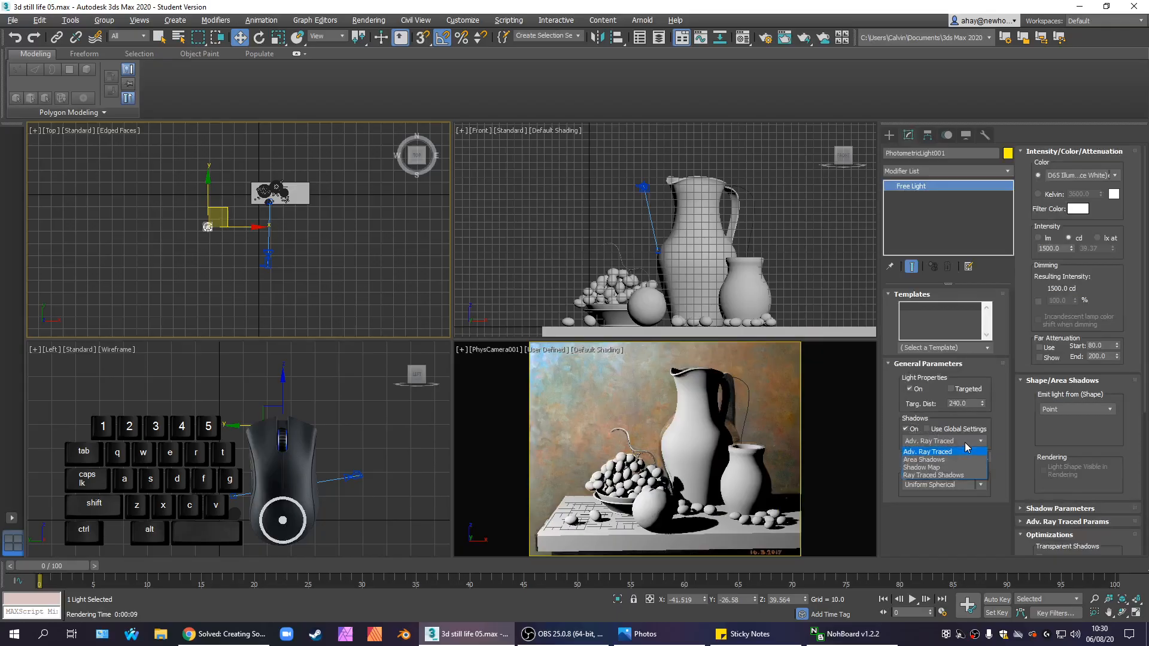
{"action": "left_click", "coordinate": [935, 461]}
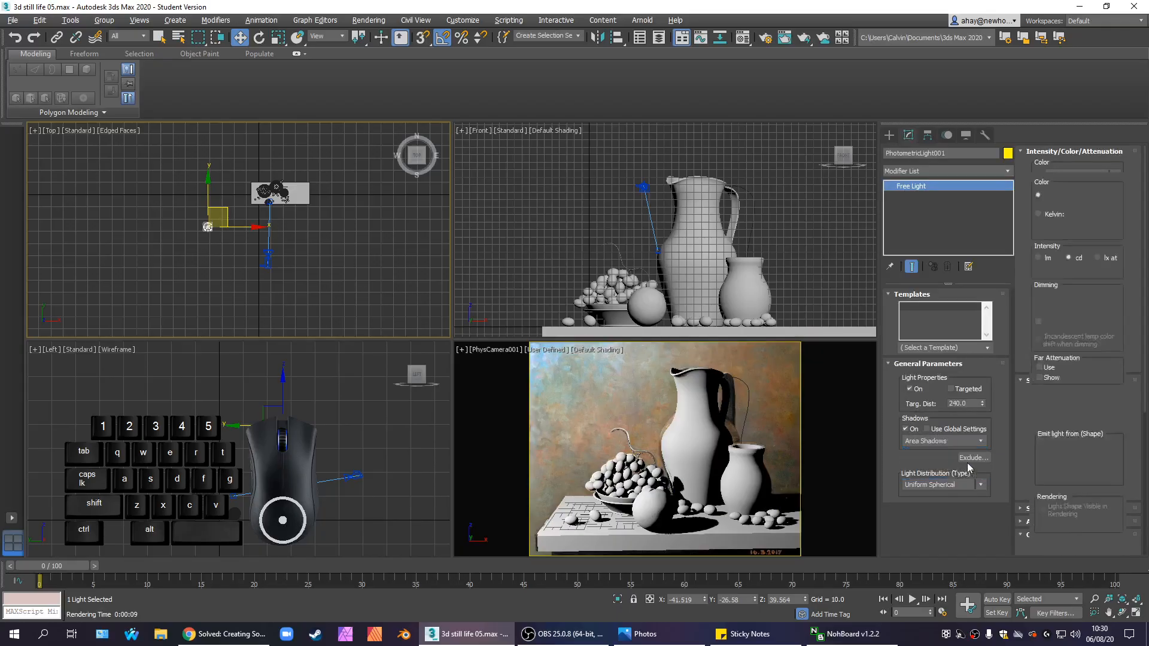
- Set the photometric light's shadow type to Adv. Ray Traced
{"action": "left_click", "coordinate": [951, 443]}
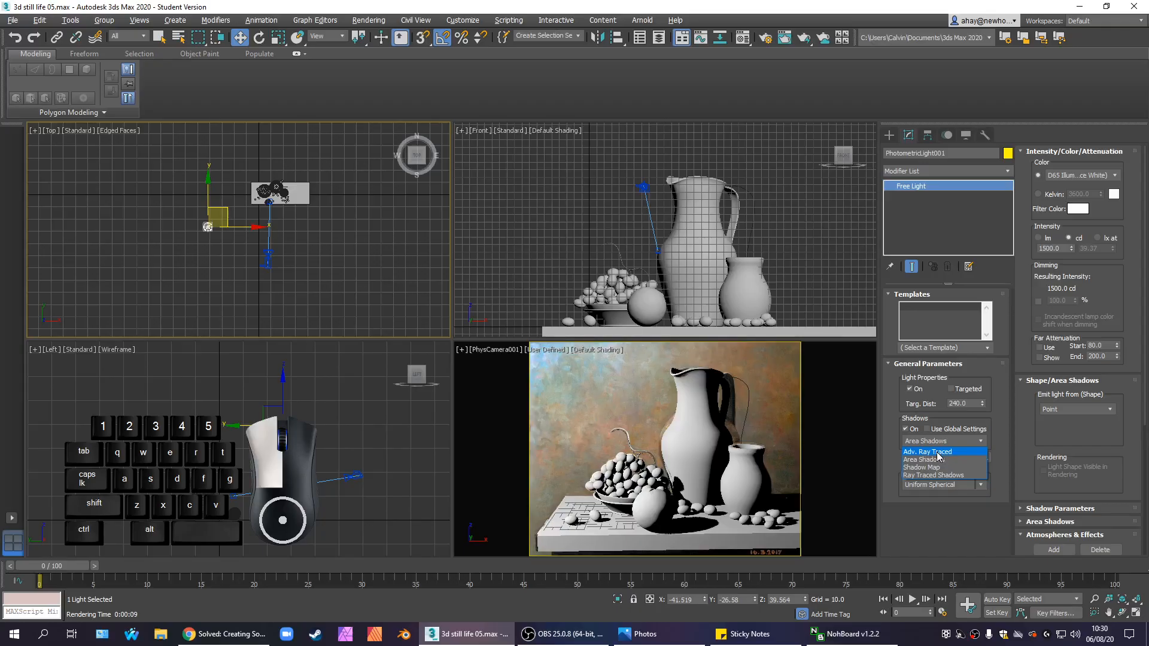
{"action": "left_click", "coordinate": [938, 453]}
{"action": "left_click", "coordinate": [952, 441]}
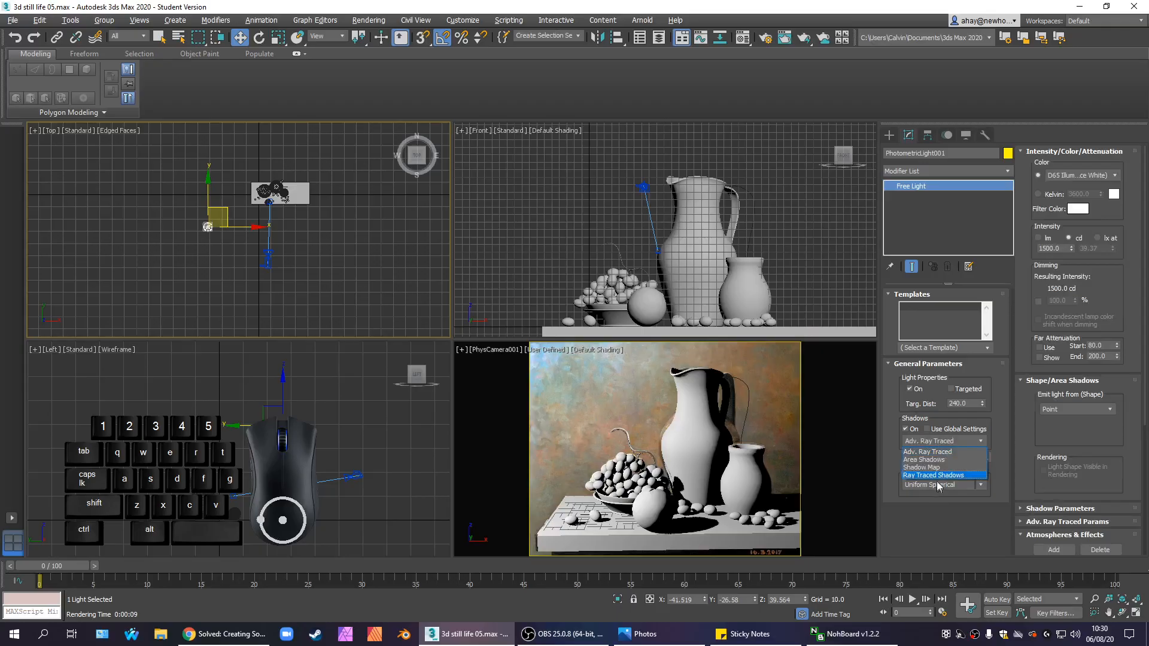
{"action": "left_click", "coordinate": [953, 444]}
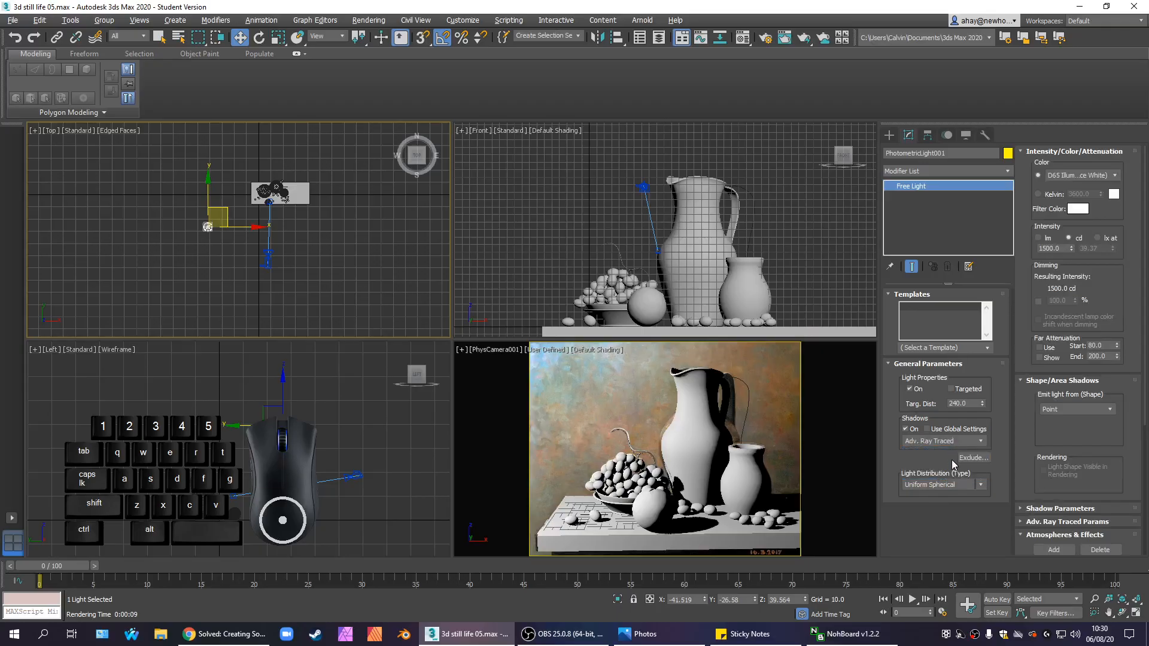
{"action": "right_click", "coordinate": [340, 246]}
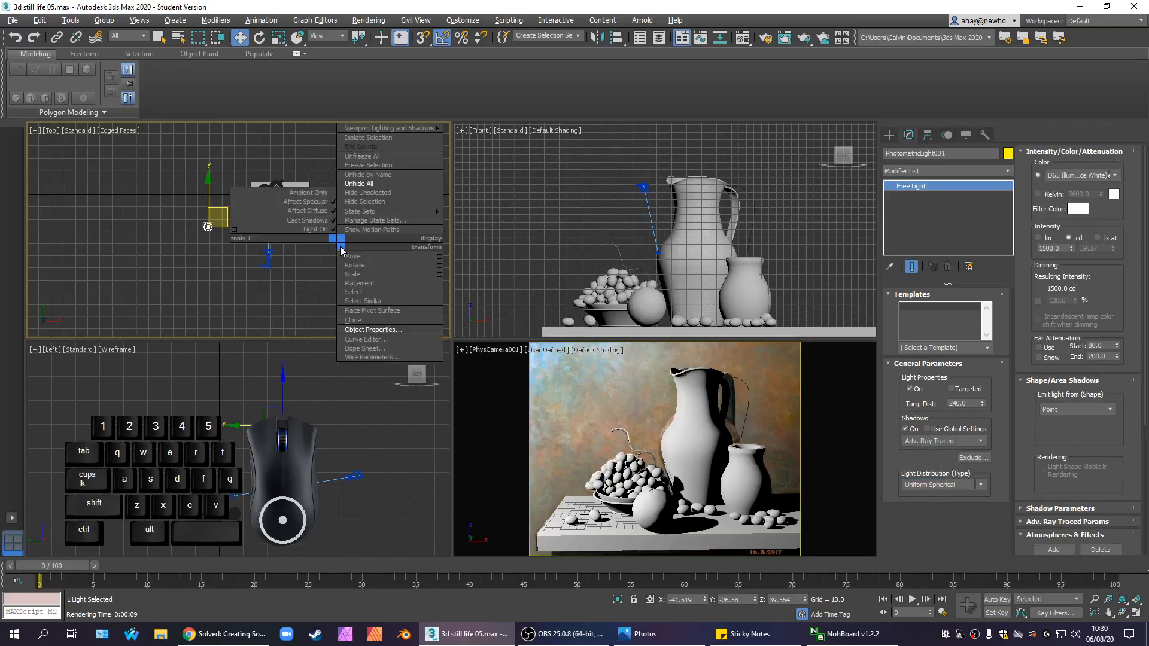
{"action": "scroll", "coordinate": [254, 198], "scroll_direction": "up", "scroll_amount": 4}
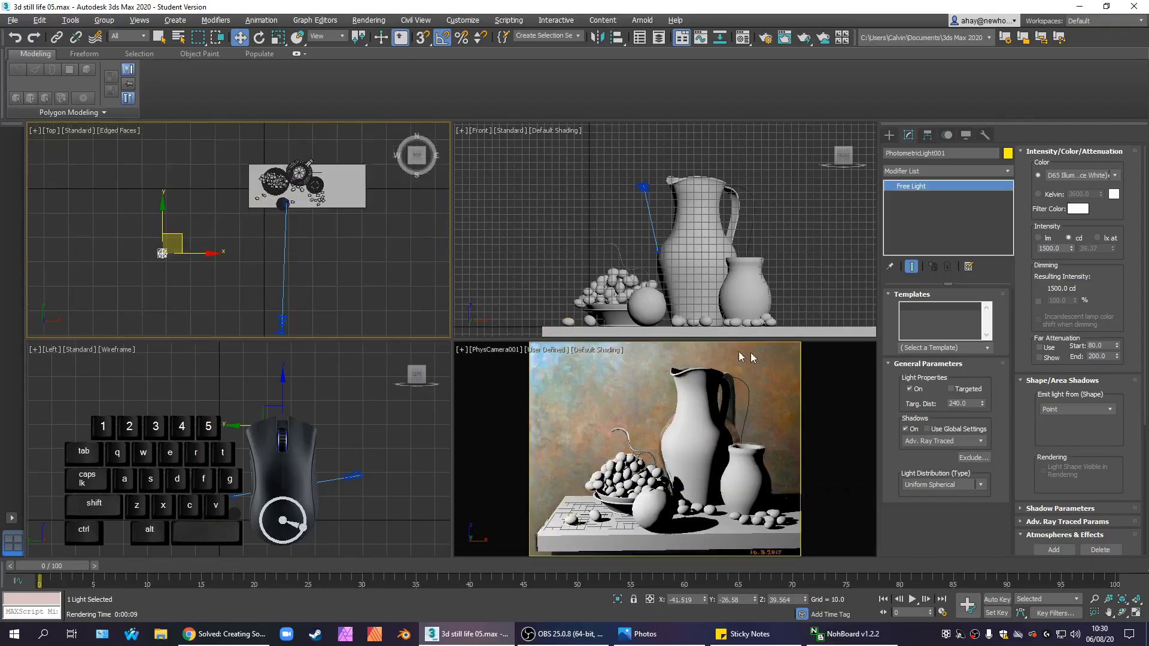
{"action": "left_click", "coordinate": [951, 437]}
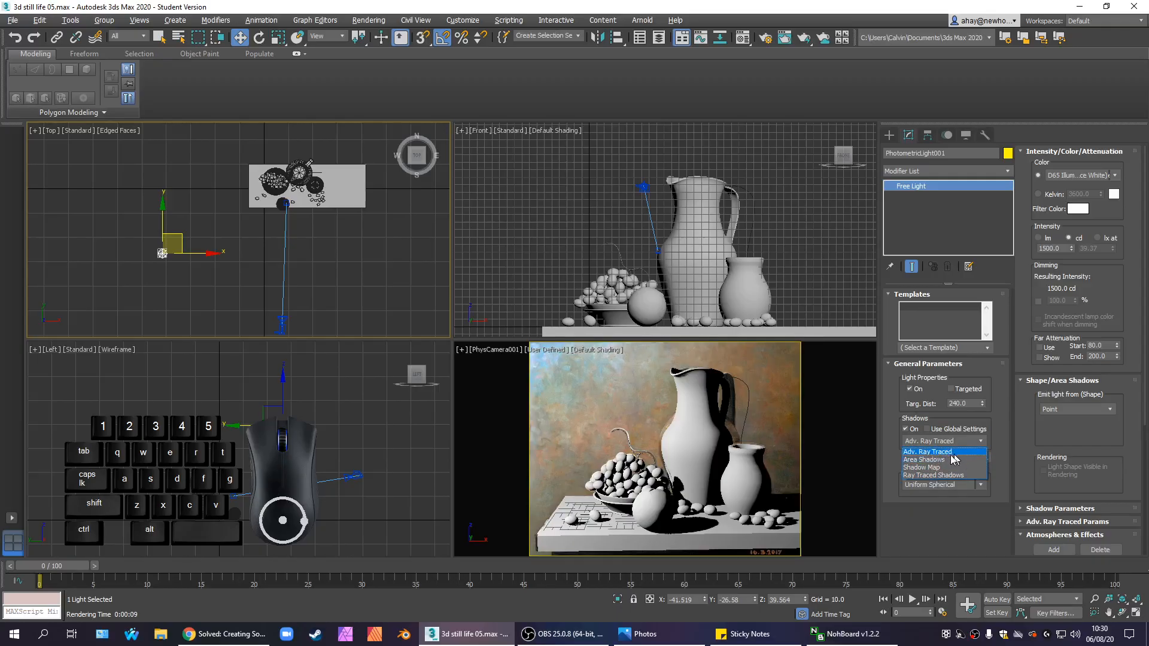
{"action": "left_click", "coordinate": [941, 452]}
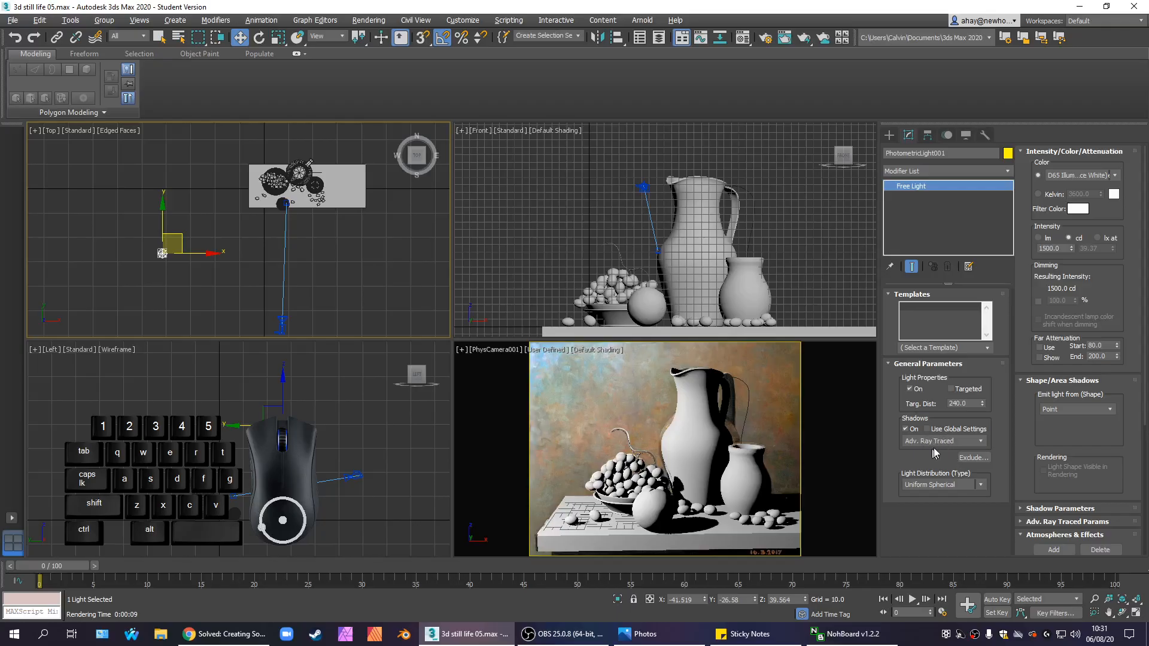
- Move the free light in the Top view to about X -10.1, Y -26.1 and reactivate the PhysCamera001 view
{"action": "right_click", "coordinate": [232, 273]}
{"action": "left_click_drag", "start_coordinate": [182, 241], "coordinate": [258, 240]}
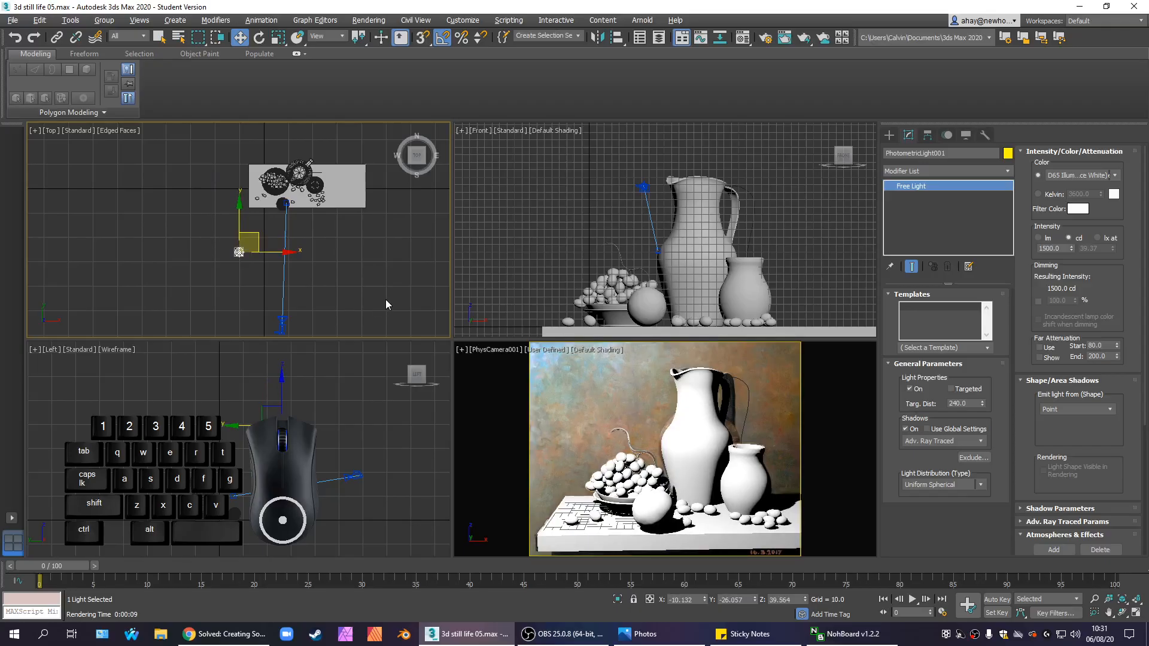
{"action": "right_click", "coordinate": [360, 417]}
{"action": "right_click", "coordinate": [366, 261]}
{"action": "right_click", "coordinate": [657, 284]}
{"action": "right_click", "coordinate": [660, 411]}
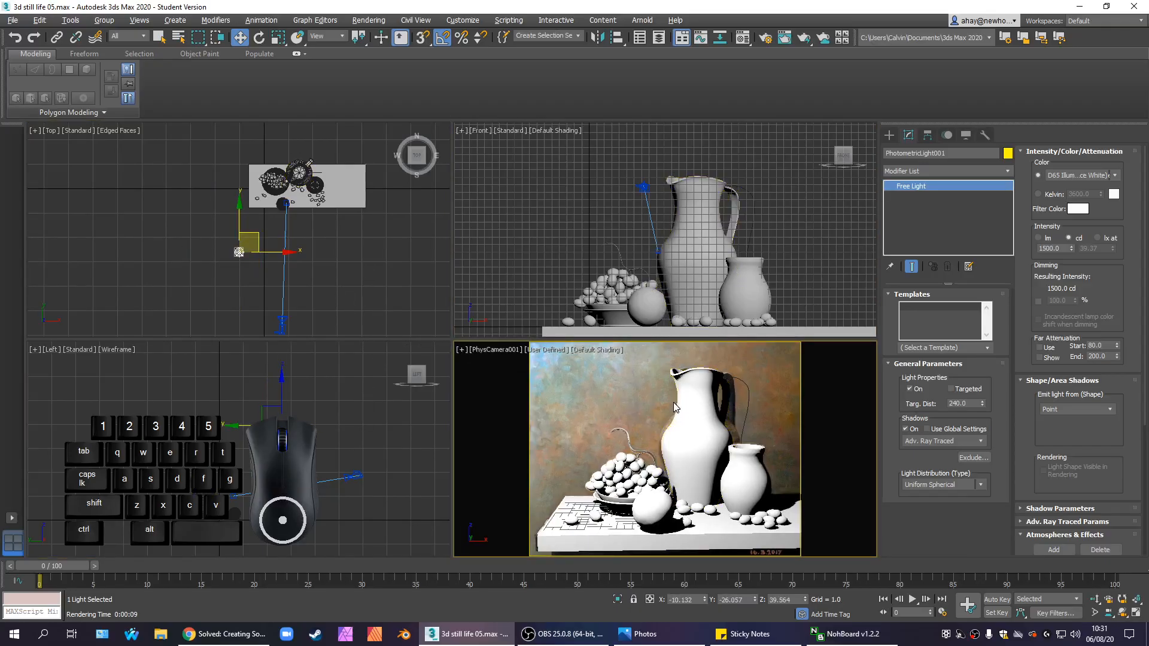
{"action": "right_click", "coordinate": [608, 274]}
{"action": "right_click", "coordinate": [607, 390]}
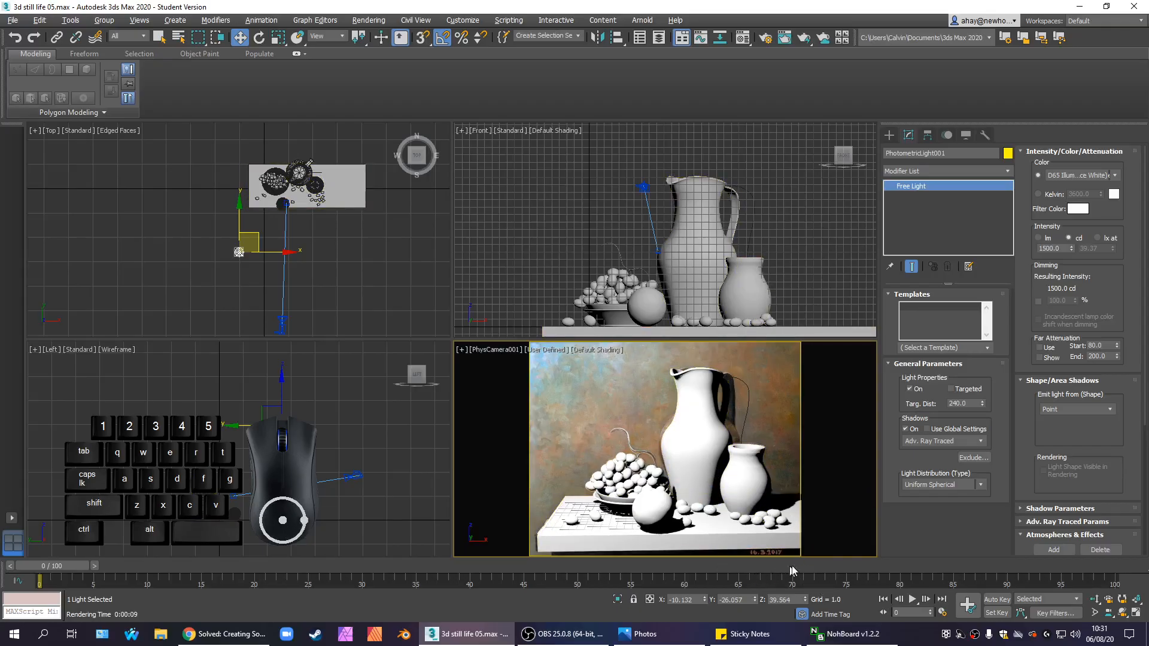
- Open the reference painting 2861316-TRFNZFLG-32 from the 3d Still Life folder
{"action": "left_click", "coordinate": [160, 634]}
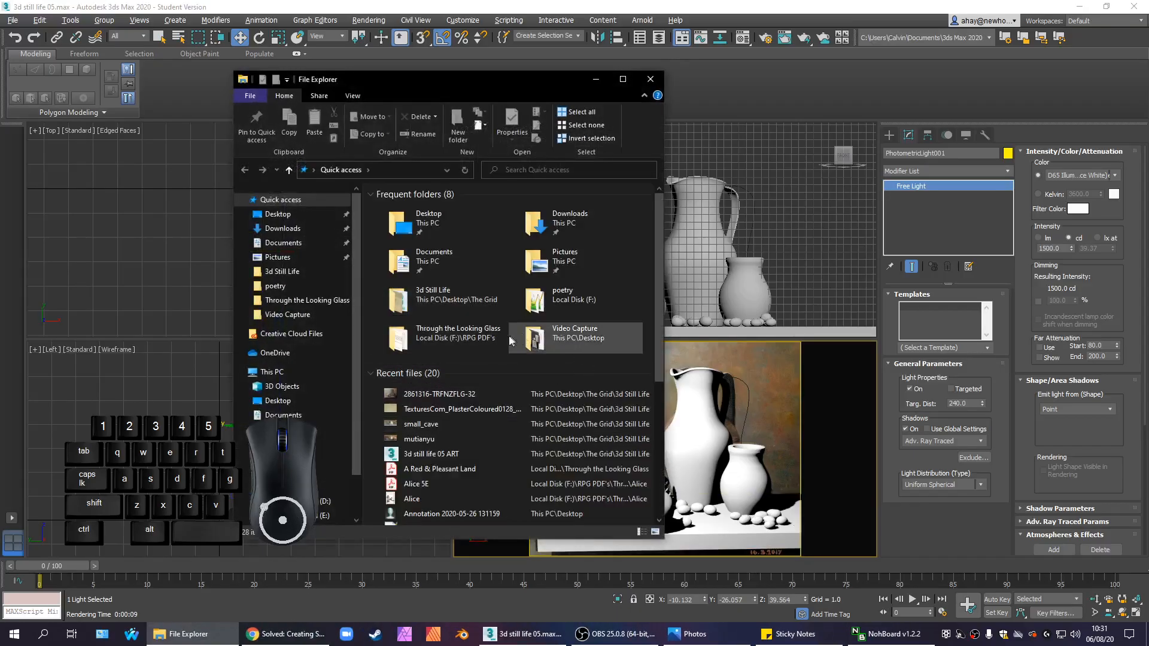
{"action": "left_click", "coordinate": [465, 288]}
{"action": "double_click", "coordinate": [464, 288]}
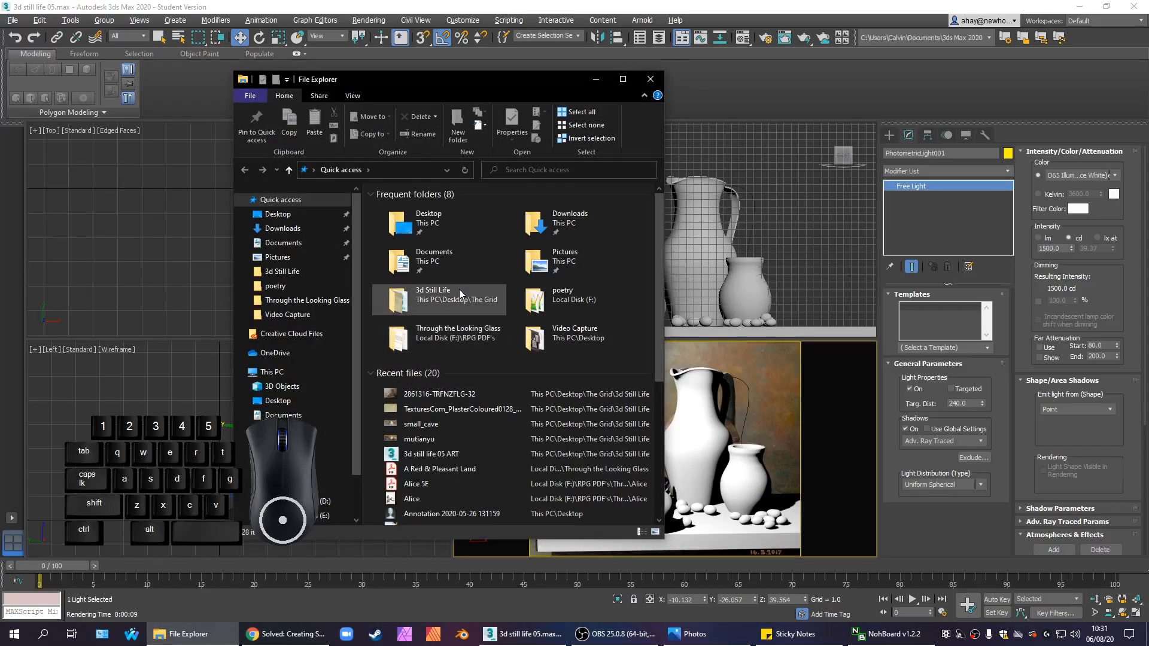
{"action": "left_click", "coordinate": [556, 322]}
{"action": "double_click", "coordinate": [556, 321]}
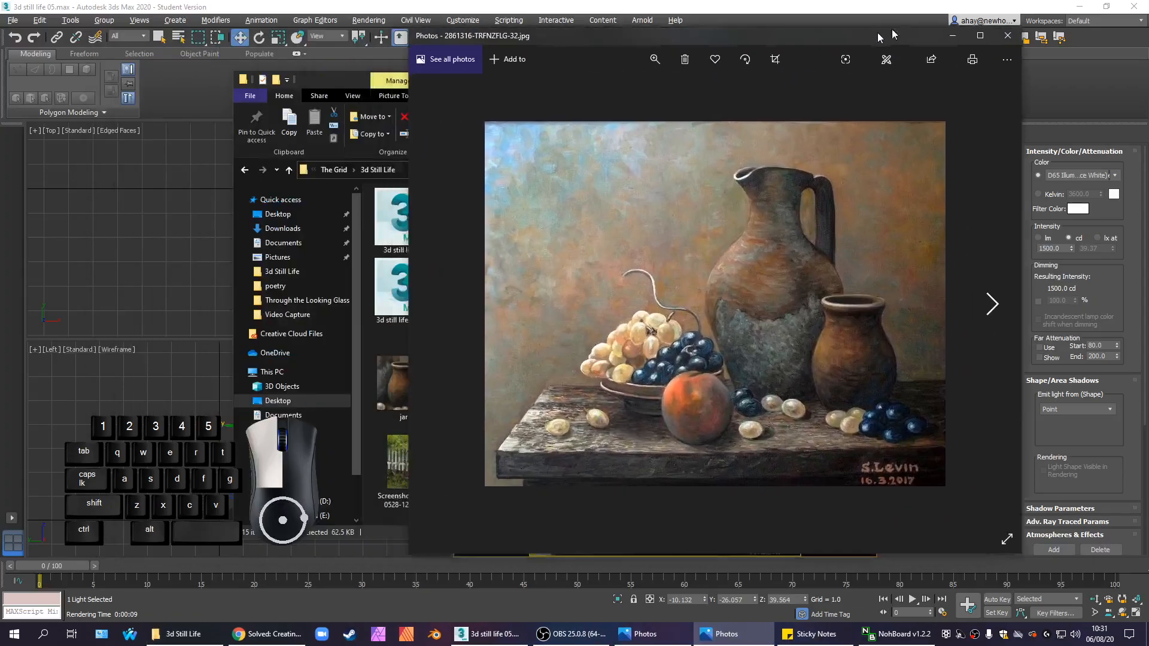
- Close the folder window, compare the reference painting side by side with the camera view, and close the image
{"action": "left_click_drag", "start_coordinate": [892, 34], "coordinate": [936, 23]}
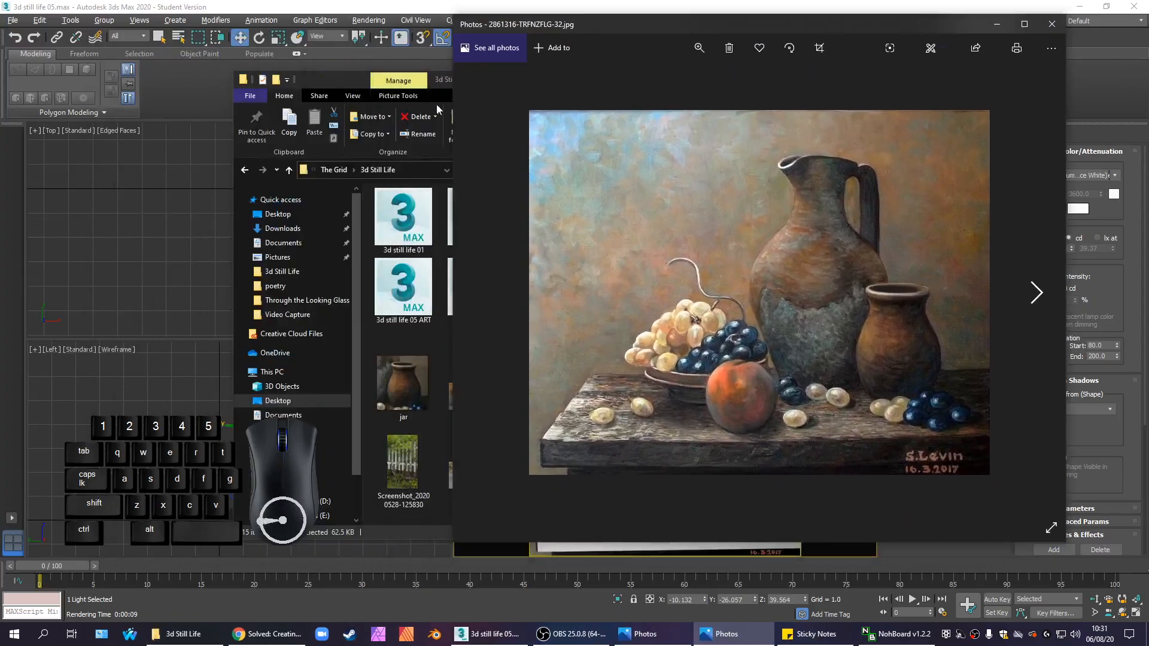
{"action": "left_click", "coordinate": [380, 97]}
{"action": "left_click", "coordinate": [663, 96]}
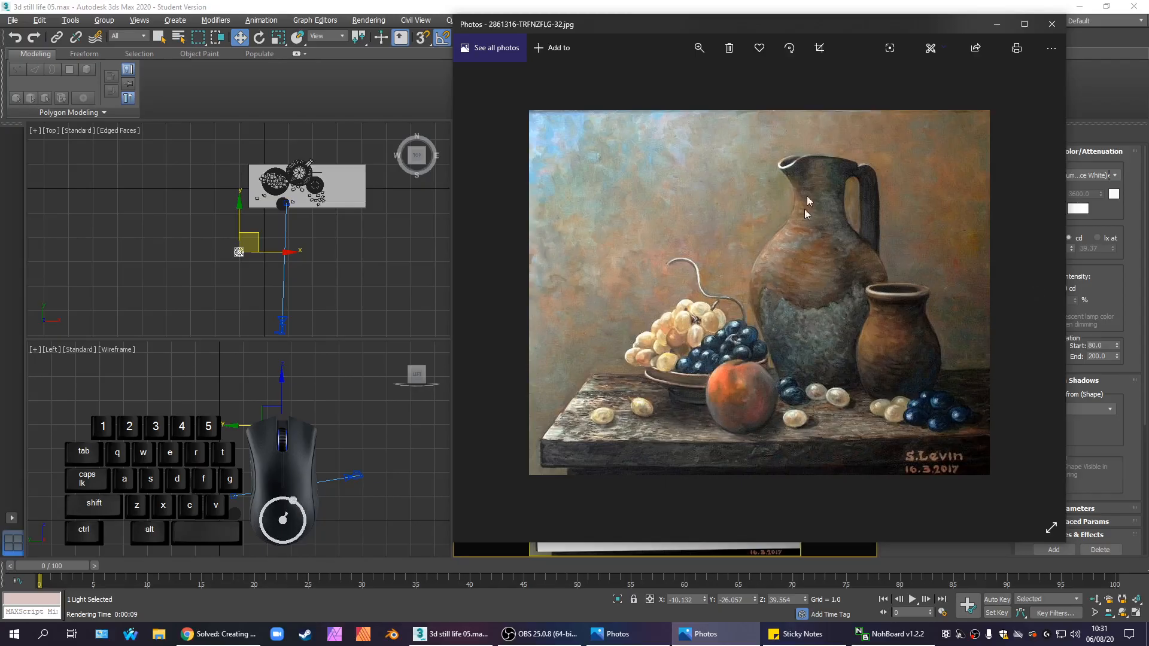
{"action": "left_click_drag", "start_coordinate": [846, 34], "coordinate": [371, 66]}
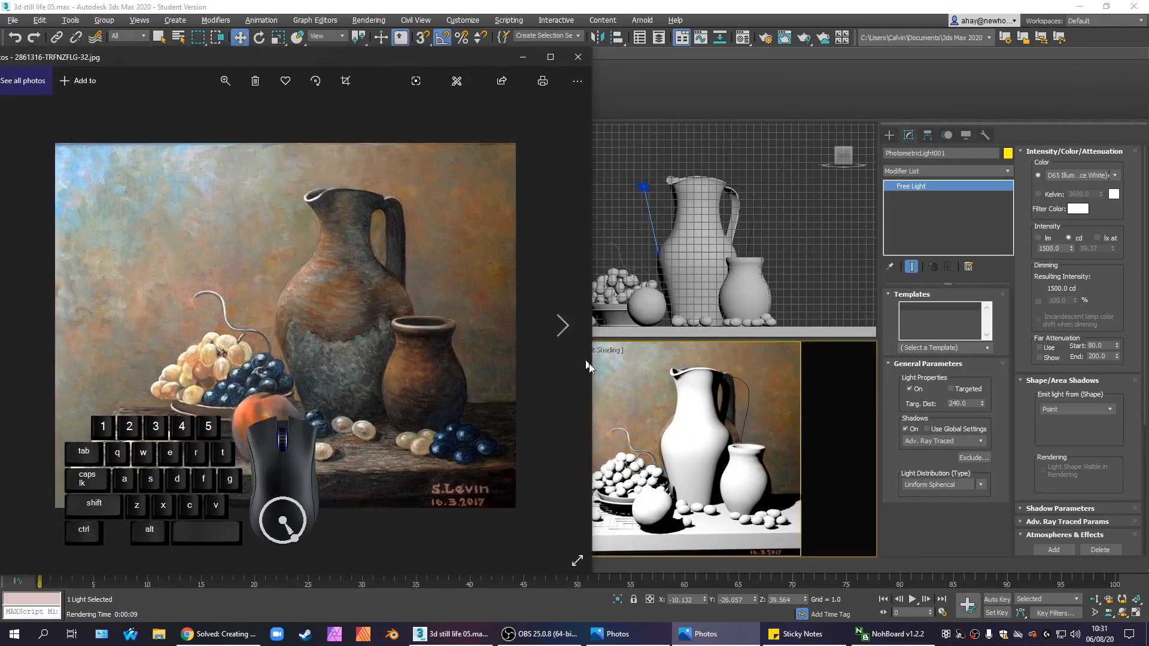
{"action": "left_click", "coordinate": [578, 57]}
- Raise the free light to about Z 62.3 and nudge it to about X -11.4
{"action": "right_click", "coordinate": [353, 360]}
{"action": "left_click_drag", "start_coordinate": [279, 392], "coordinate": [281, 358]}
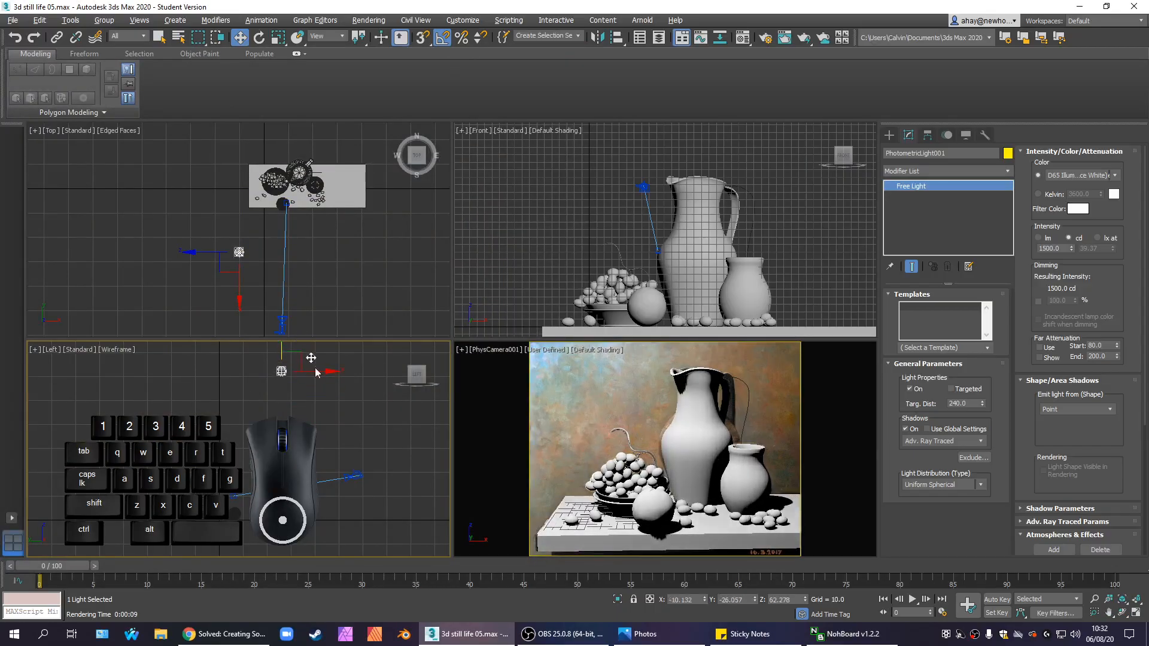
{"action": "right_click", "coordinate": [340, 175]}
{"action": "mouse_move", "coordinate": [271, 259]}
{"action": "left_mouse_down"}
{"action": "mouse_move", "coordinate": [223, 250]}
{"action": "mouse_move", "coordinate": [296, 241]}
{"action": "mouse_move", "coordinate": [275, 246]}
{"action": "left_mouse_up"}
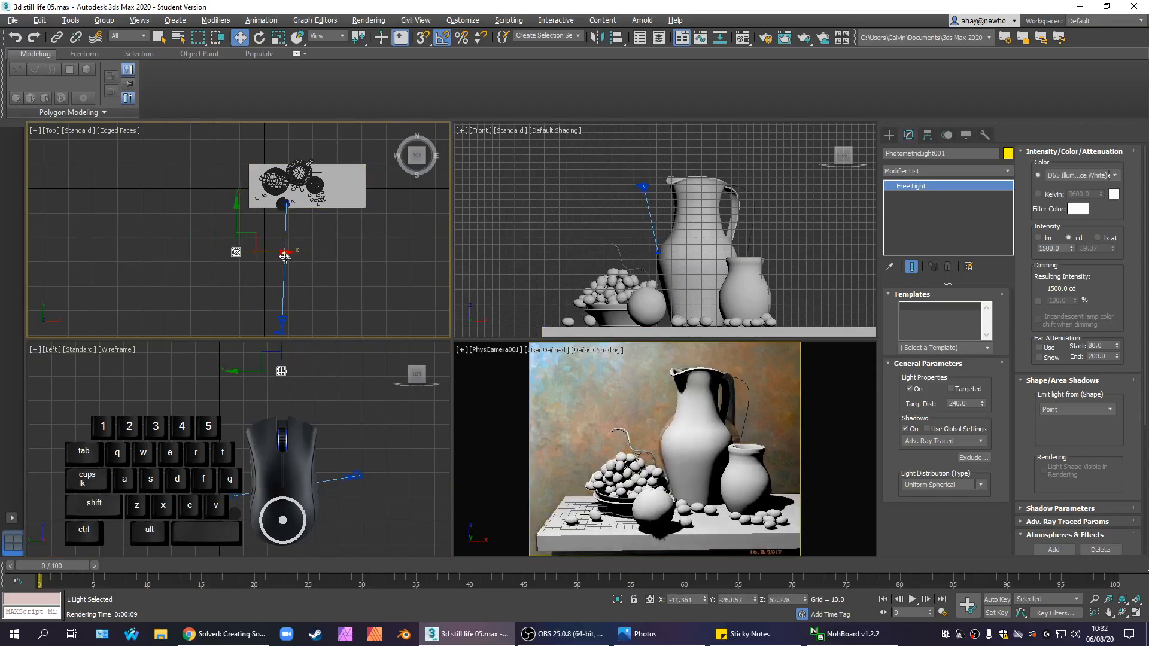
- Check the reference painting, shift the free light to about X -21.9, and raise it to about Z 64.0
{"action": "left_click", "coordinate": [667, 643]}
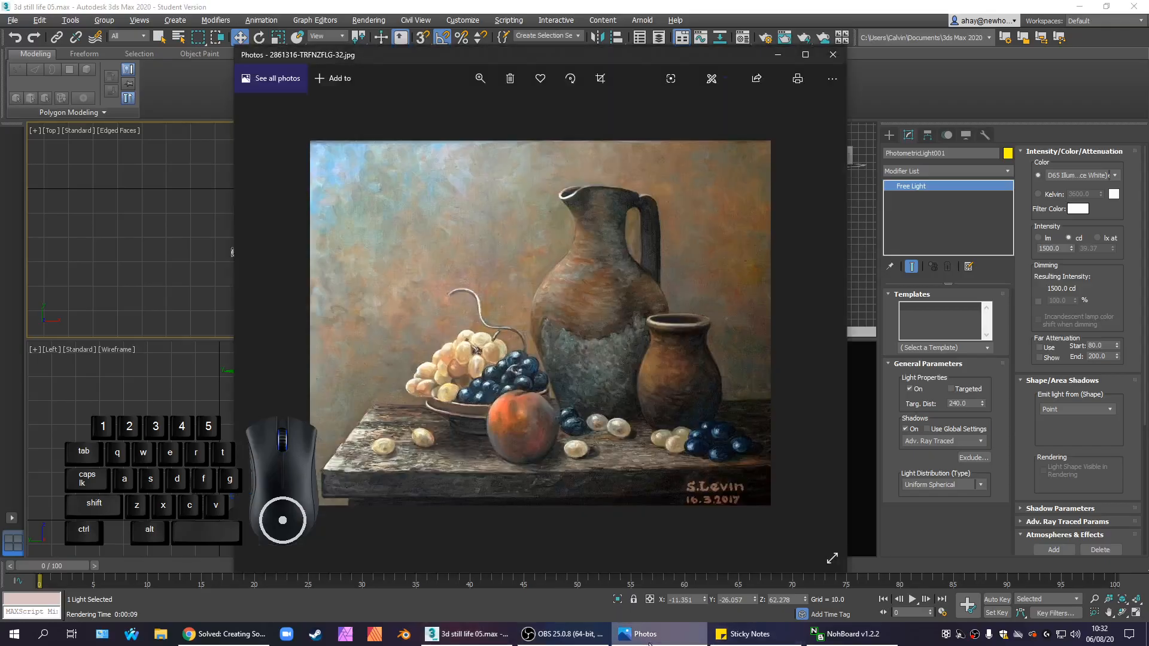
{"action": "left_click", "coordinate": [649, 643]}
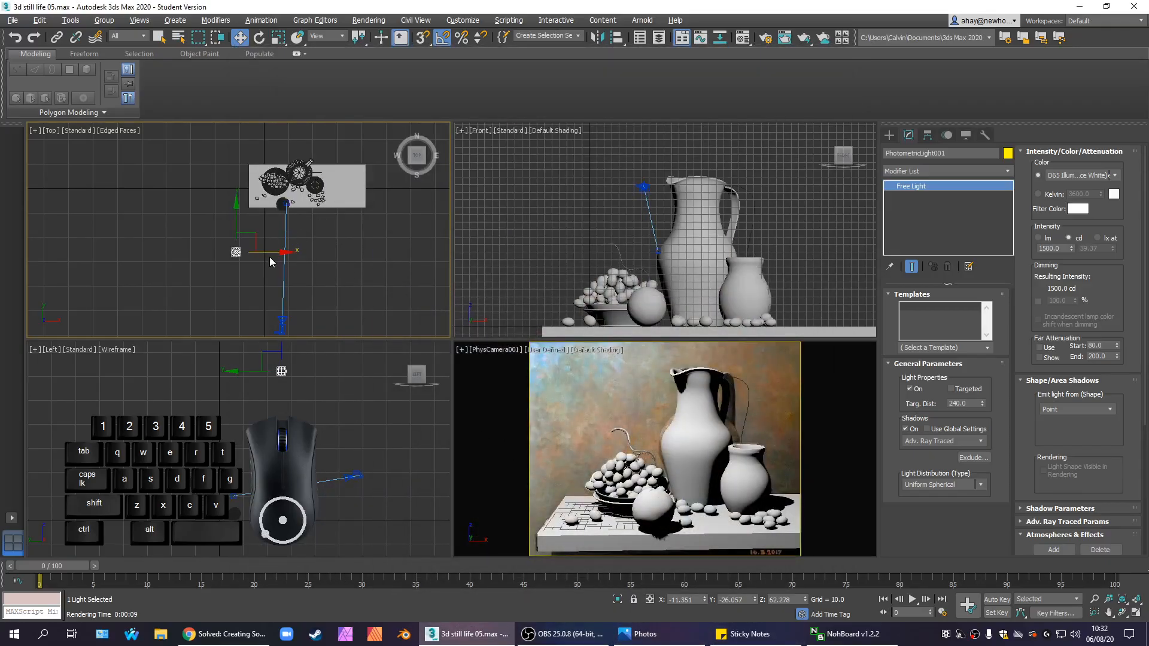
{"action": "left_click_drag", "start_coordinate": [274, 255], "coordinate": [248, 246]}
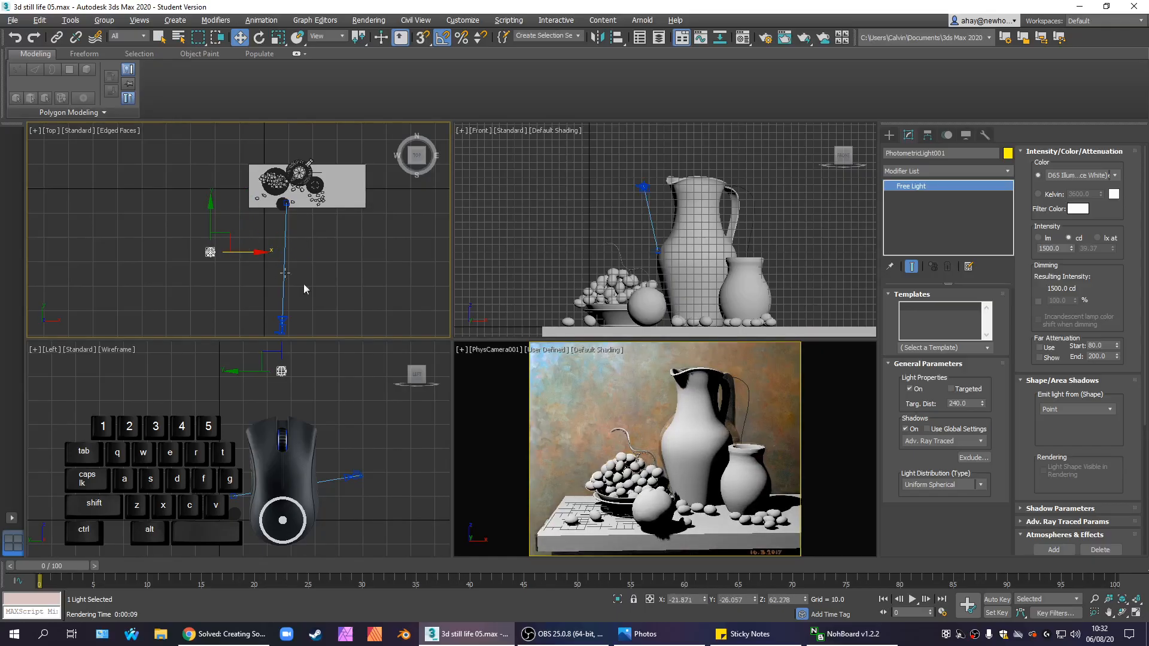
{"action": "right_click", "coordinate": [349, 462]}
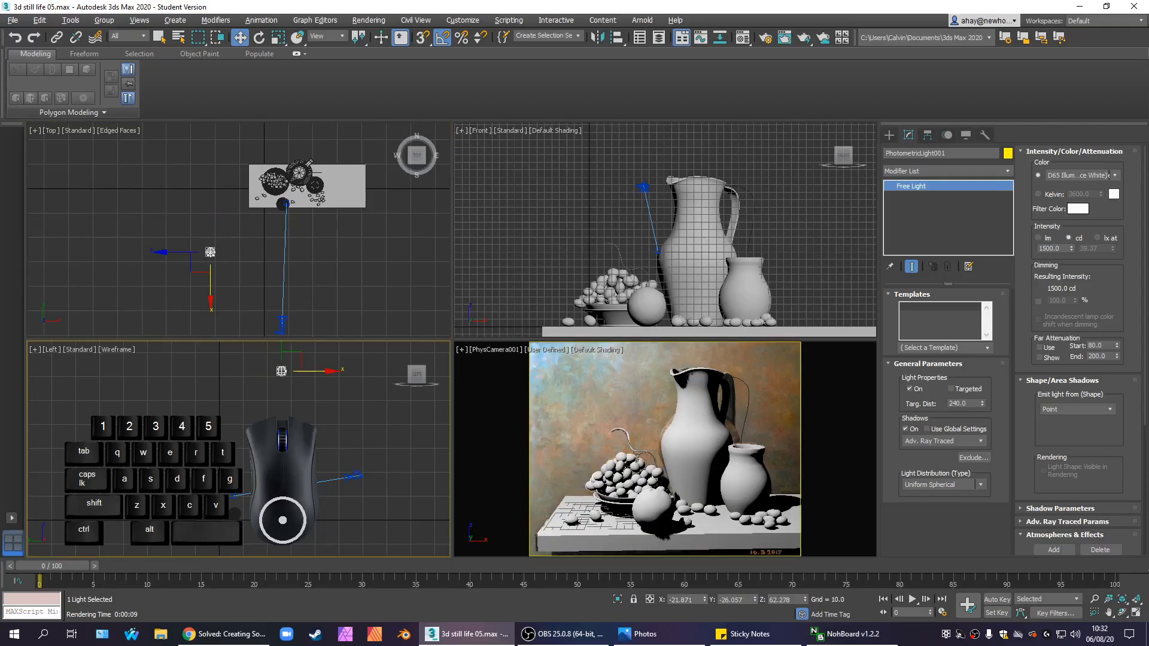
{"action": "scroll", "coordinate": [322, 458], "scroll_direction": "down", "scroll_amount": 2}
{"action": "middle_click_drag", "start_coordinate": [322, 459], "coordinate": [308, 479]}
{"action": "left_click_drag", "start_coordinate": [283, 376], "coordinate": [284, 385]}
- Test-render the PhysCamera001 view with the raised light and dismiss the render
{"action": "right_click", "coordinate": [707, 497]}
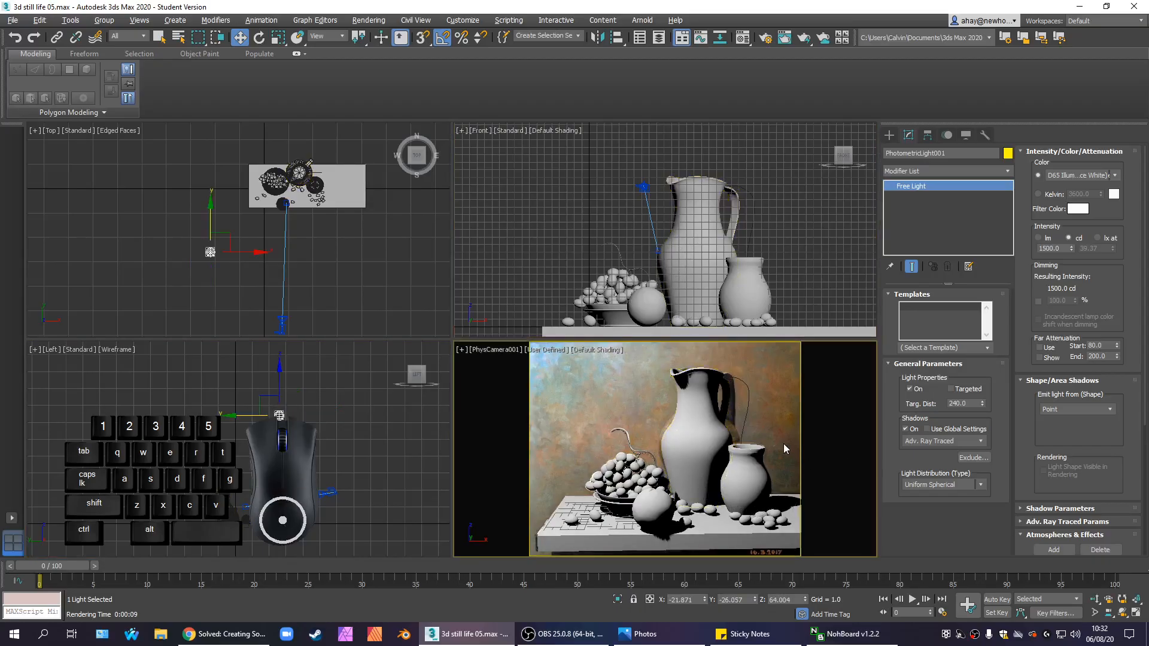
{"action": "key", "text": "shift+q"}
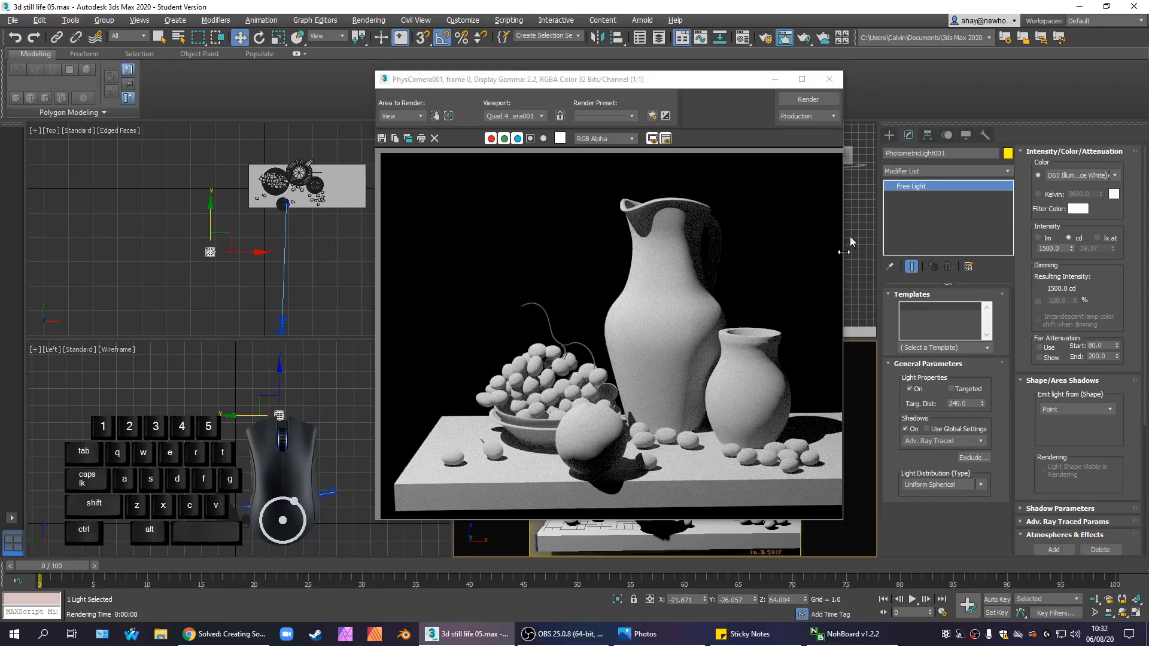
{"action": "left_click", "coordinate": [834, 85]}
- Shift the free light to about X -28.0, test-render the PhysCamera001 view, and dismiss the render
{"action": "right_click", "coordinate": [328, 185]}
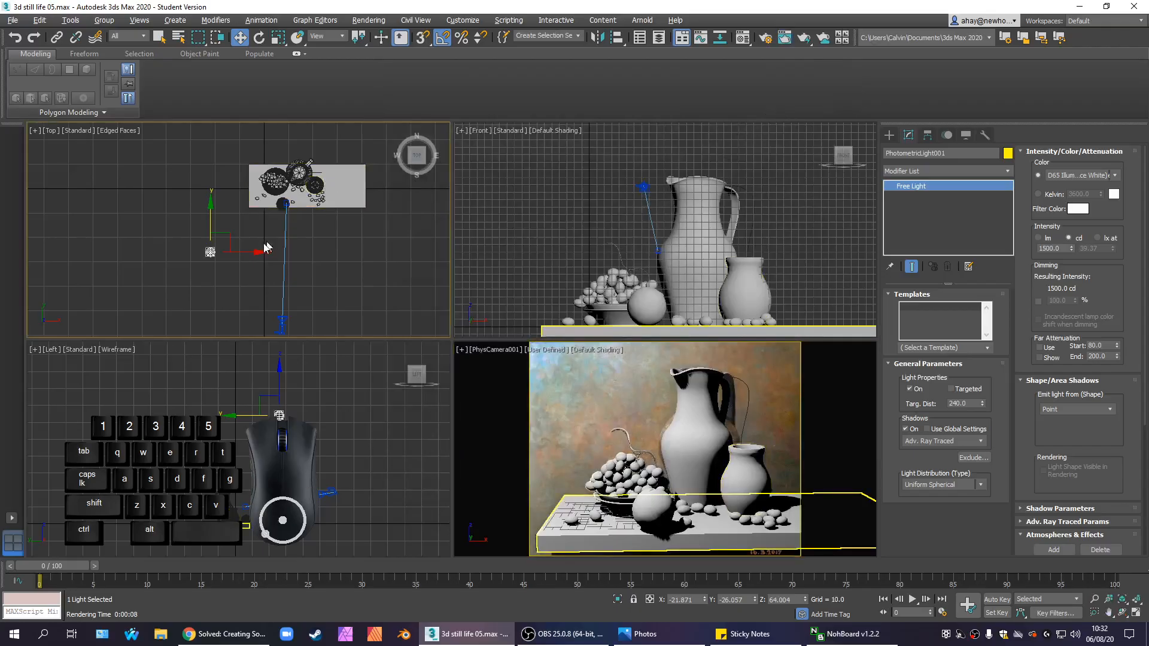
{"action": "left_click_drag", "start_coordinate": [241, 252], "coordinate": [227, 252]}
{"action": "right_click", "coordinate": [722, 321]}
{"action": "right_click", "coordinate": [746, 413]}
{"action": "key", "text": "shift+q"}
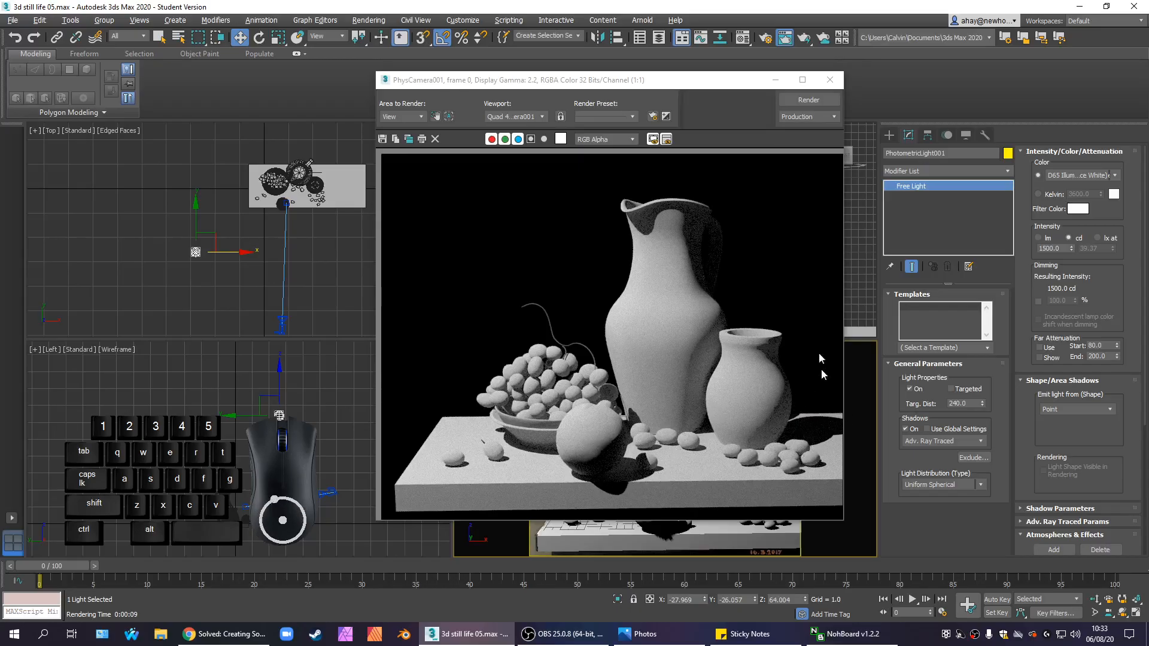
{"action": "left_click", "coordinate": [831, 80]}
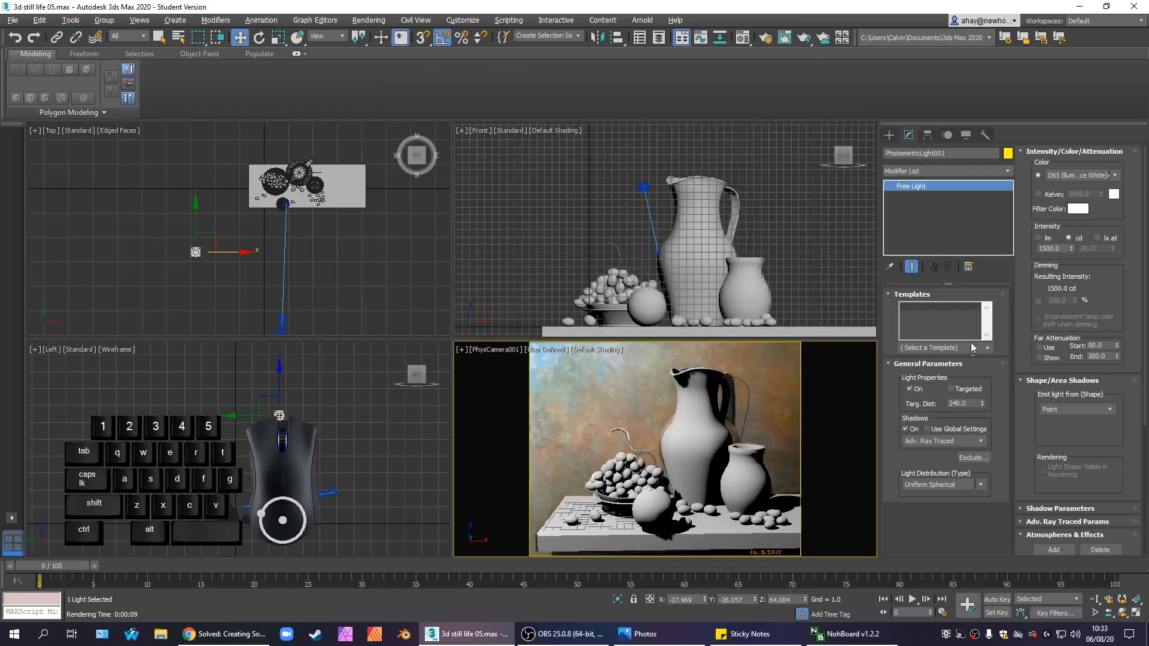
- Make the light emit from a sphere with a radius of 5.5, and test-render the camera view
{"action": "left_click", "coordinate": [1071, 409]}
{"action": "left_click", "coordinate": [1071, 408]}
{"action": "left_click", "coordinate": [1101, 412]}
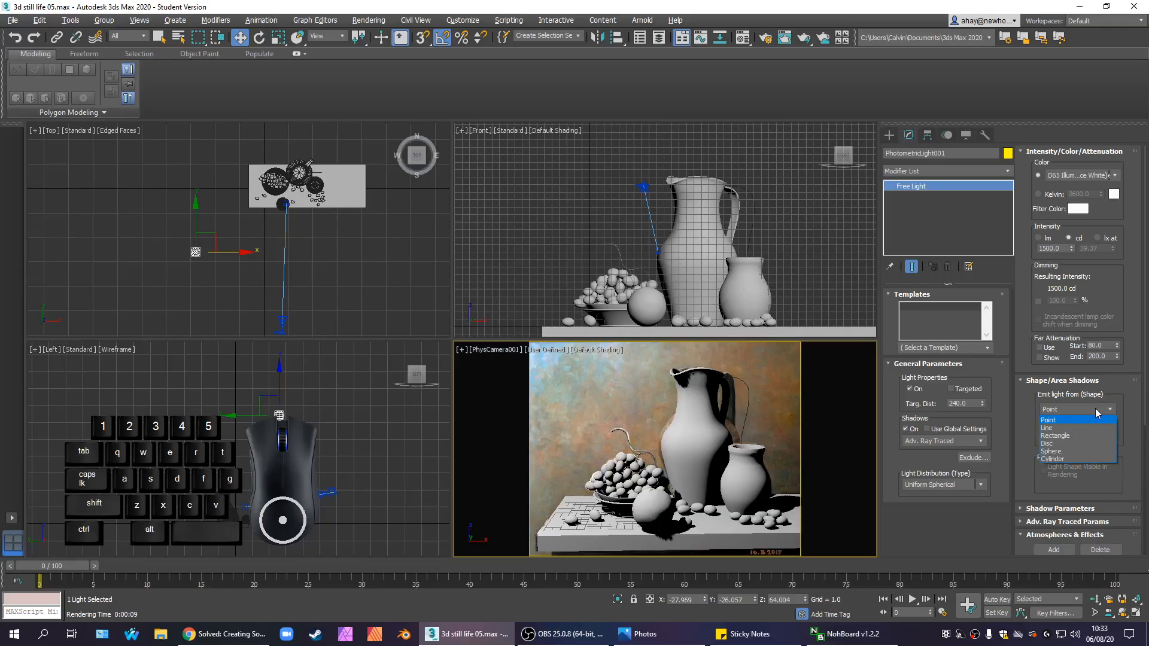
{"action": "left_click", "coordinate": [1064, 460]}
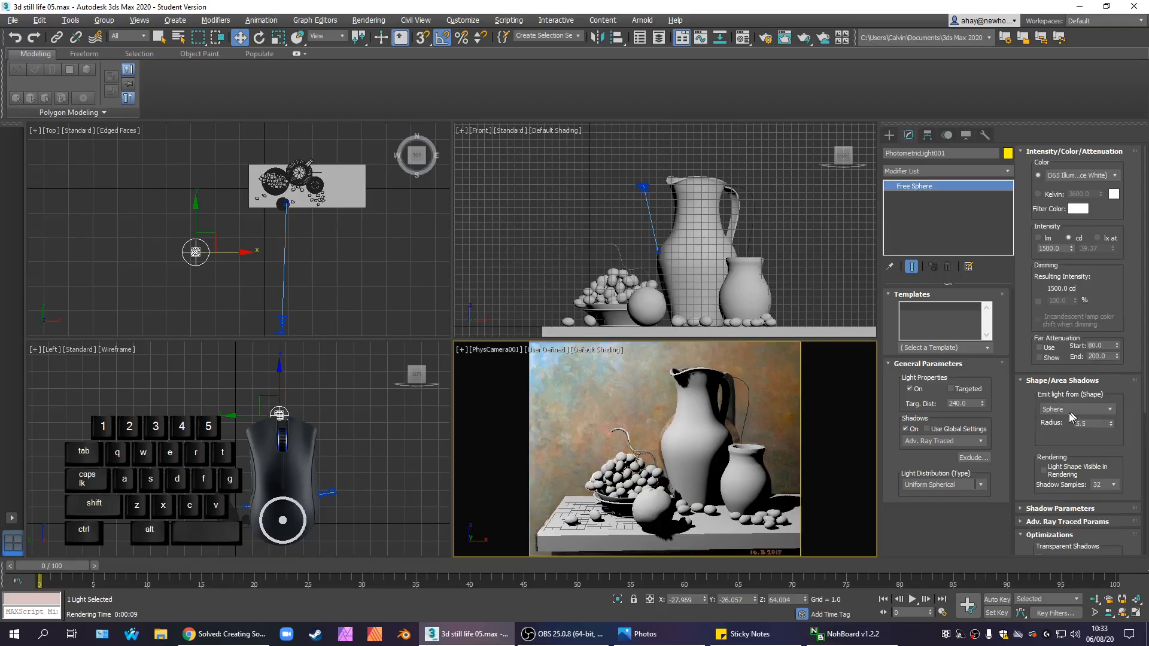
{"action": "double_click", "coordinate": [1084, 423]}
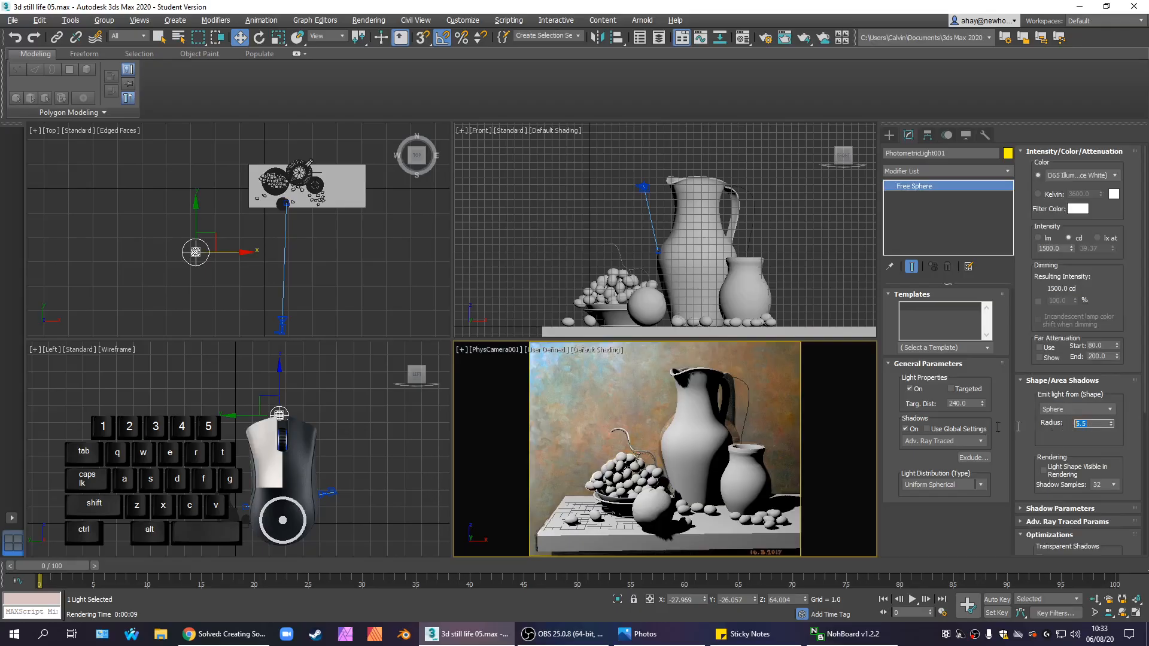
{"action": "key", "text": "Return"}
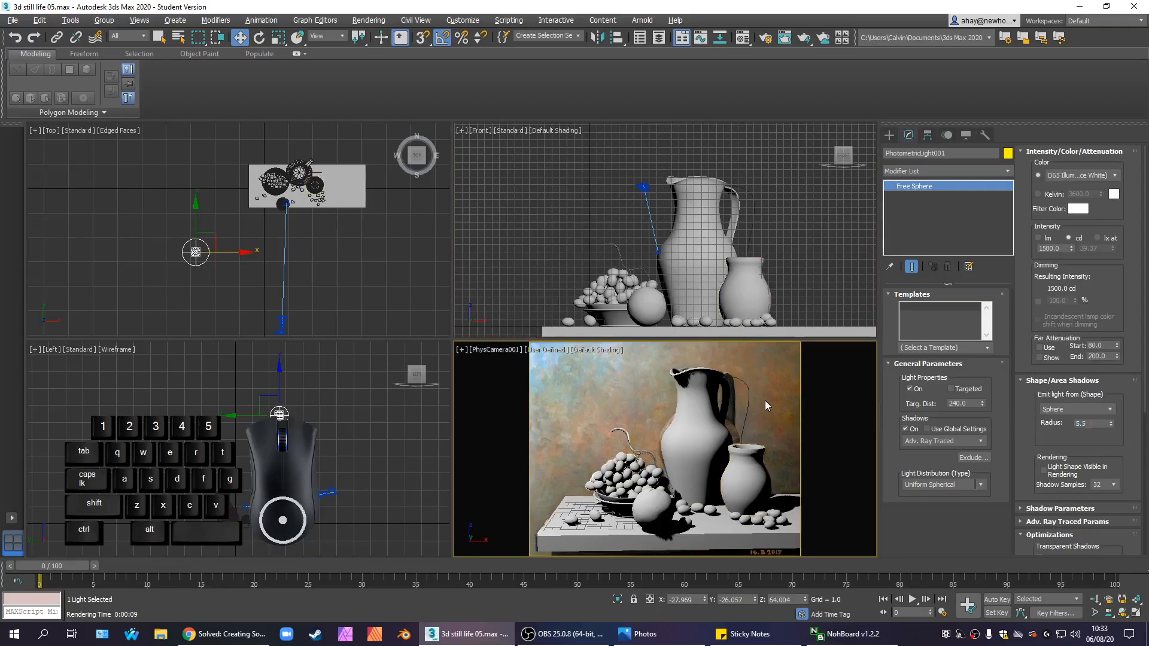
{"action": "key", "text": "shift+q"}
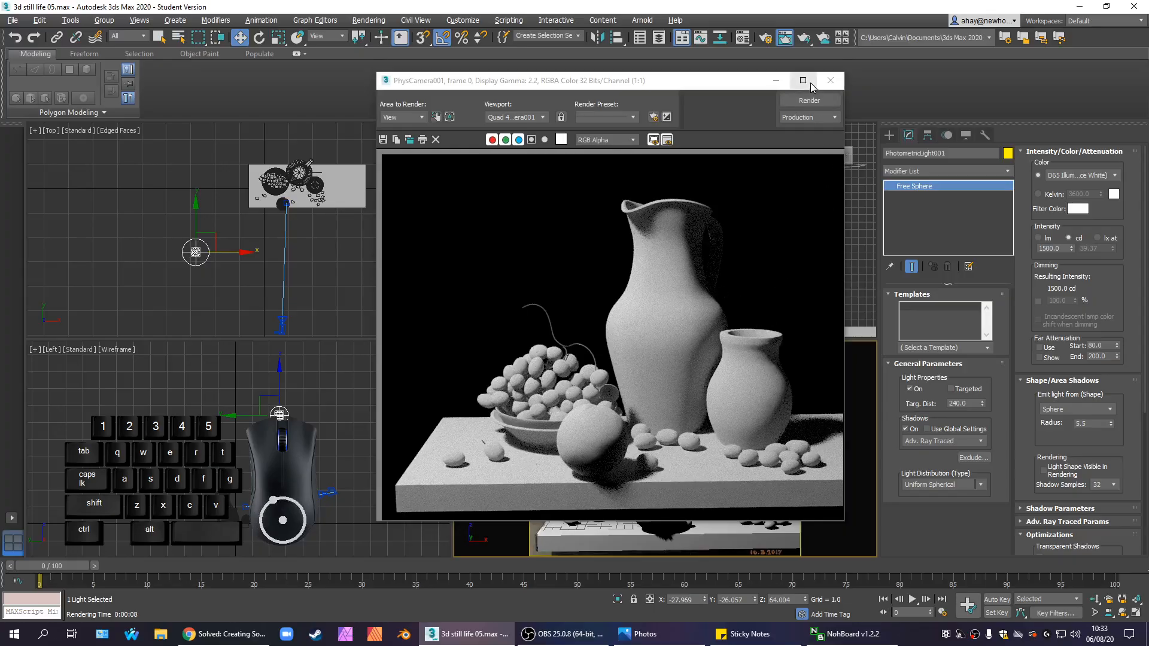
{"action": "left_click", "coordinate": [831, 80]}
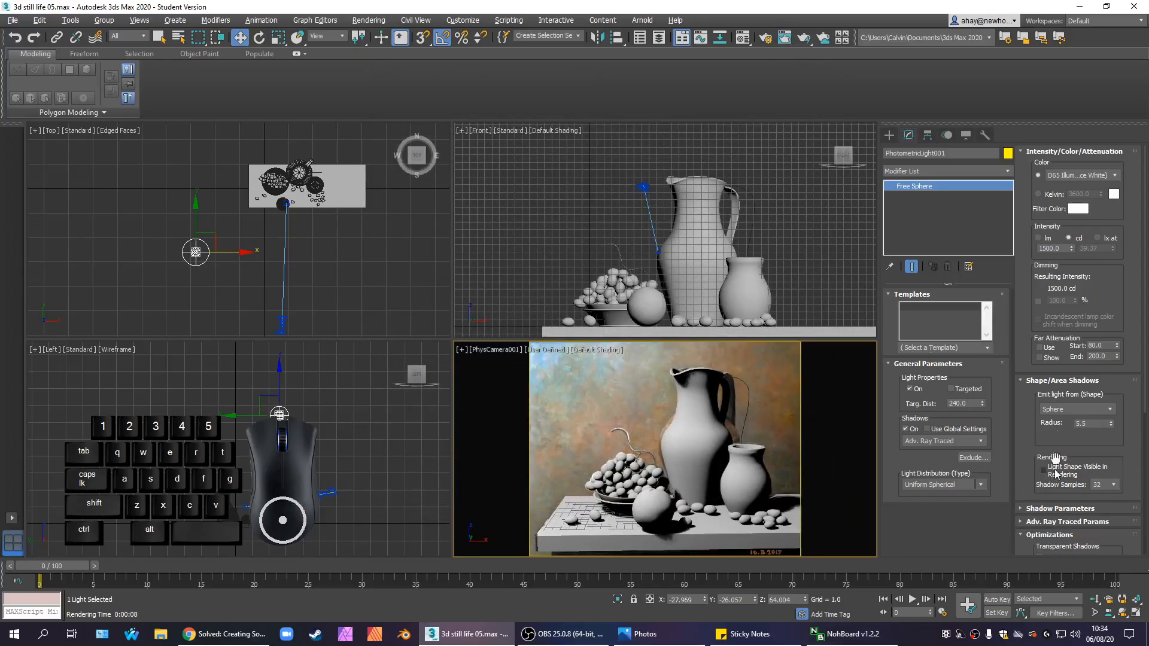
- Try lm as the light's intensity unit and switch the intensity to lx at a distance
{"action": "left_click", "coordinate": [1060, 249]}
{"action": "left_click", "coordinate": [1065, 249]}
{"action": "left_click", "coordinate": [1048, 238]}
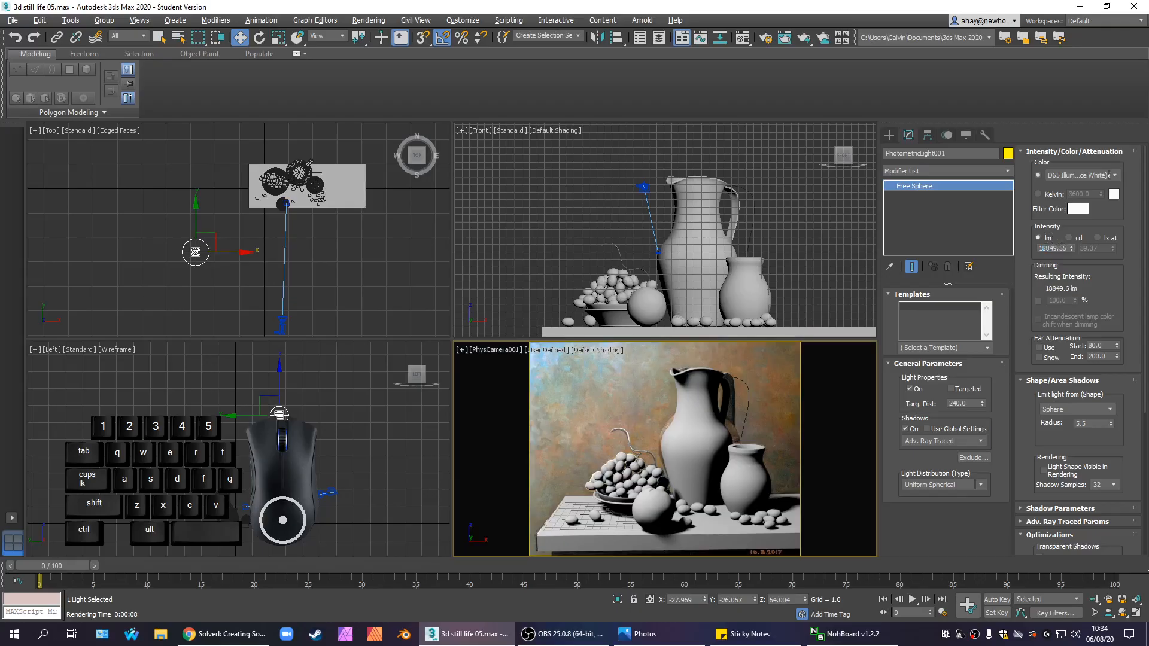
{"action": "left_click", "coordinate": [1068, 246]}
{"action": "left_click", "coordinate": [1082, 265]}
{"action": "left_click", "coordinate": [1105, 237]}
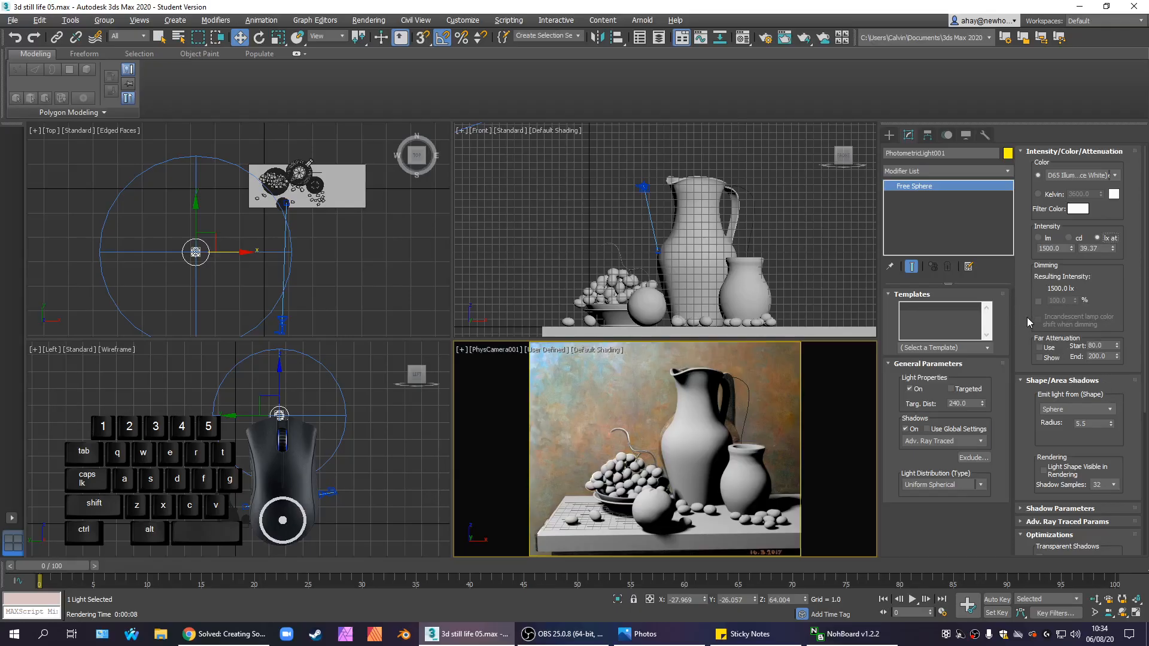
- Switch the photometric light's intensity unit to candela (cd)
{"action": "left_click", "coordinate": [1074, 239]}
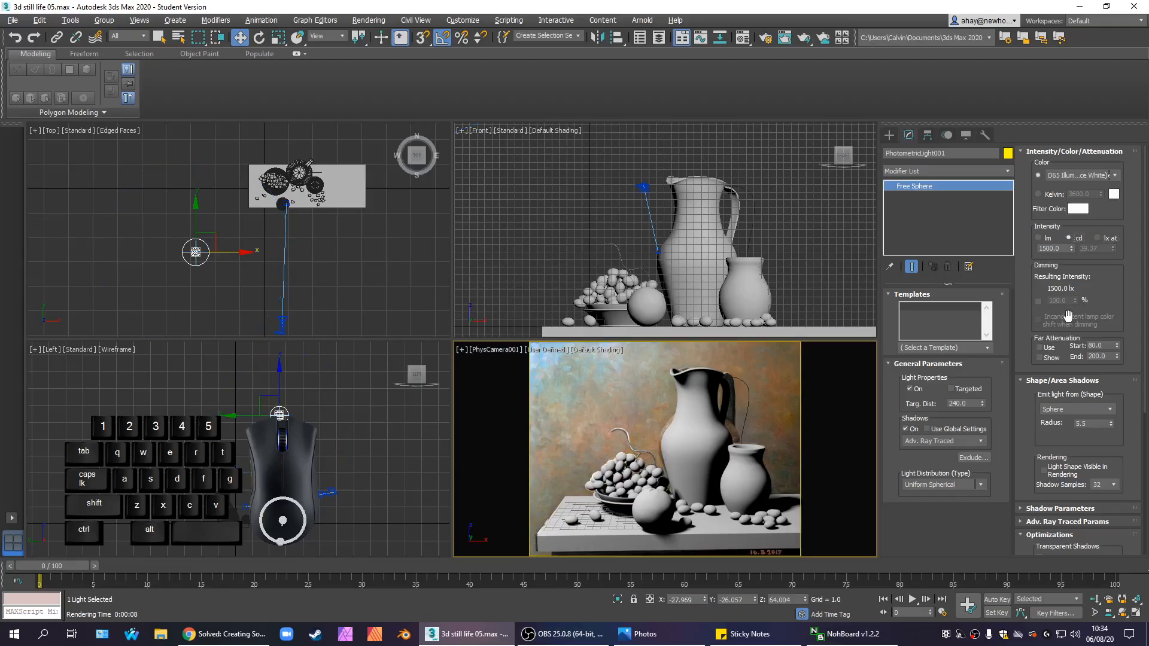
{"action": "left_click", "coordinate": [1068, 250]}
{"action": "right_click", "coordinate": [808, 276]}
{"action": "right_click", "coordinate": [821, 393]}
{"action": "right_click", "coordinate": [828, 303]}
{"action": "right_click", "coordinate": [802, 401]}
{"action": "right_click", "coordinate": [827, 272]}
{"action": "right_click", "coordinate": [820, 387]}
{"action": "right_click", "coordinate": [814, 384]}
{"action": "right_click", "coordinate": [558, 283]}
{"action": "right_click", "coordinate": [540, 422]}
{"action": "left_click", "coordinate": [1061, 248]}
- Deselect the light, create a trial cube about 38.4 units wide over the still life in the Top view, and delete it
{"action": "left_click", "coordinate": [245, 250]}
{"action": "left_click", "coordinate": [890, 136]}
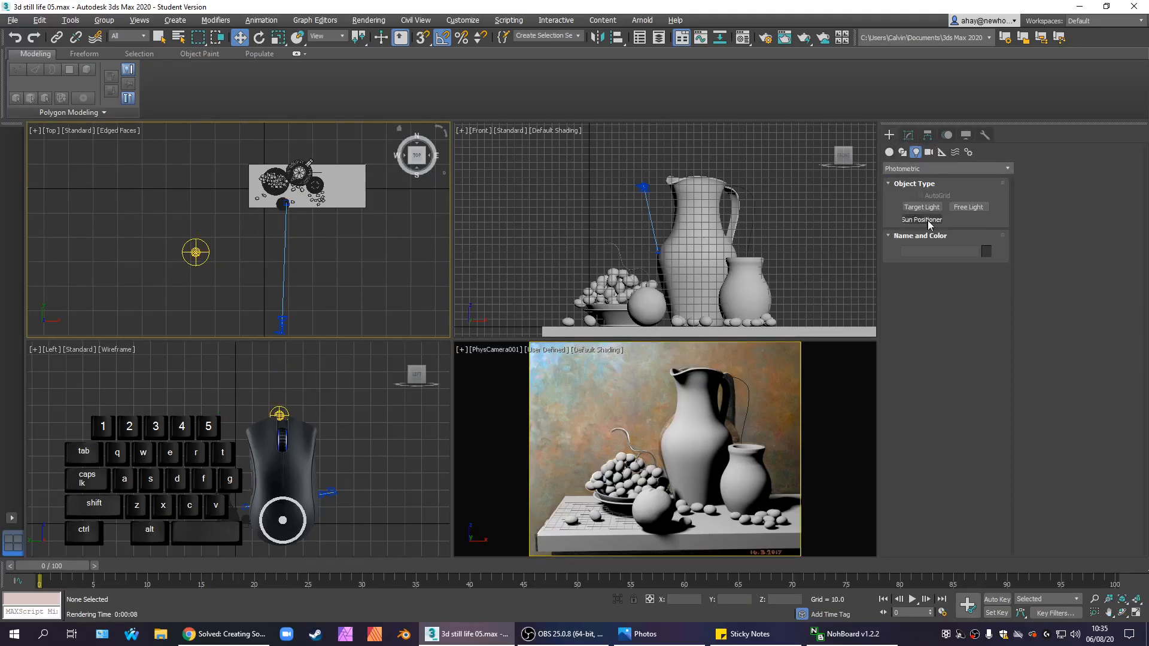
{"action": "left_click", "coordinate": [890, 153]}
{"action": "left_click", "coordinate": [921, 208]}
{"action": "left_click_drag", "start_coordinate": [306, 202], "coordinate": [258, 207]}
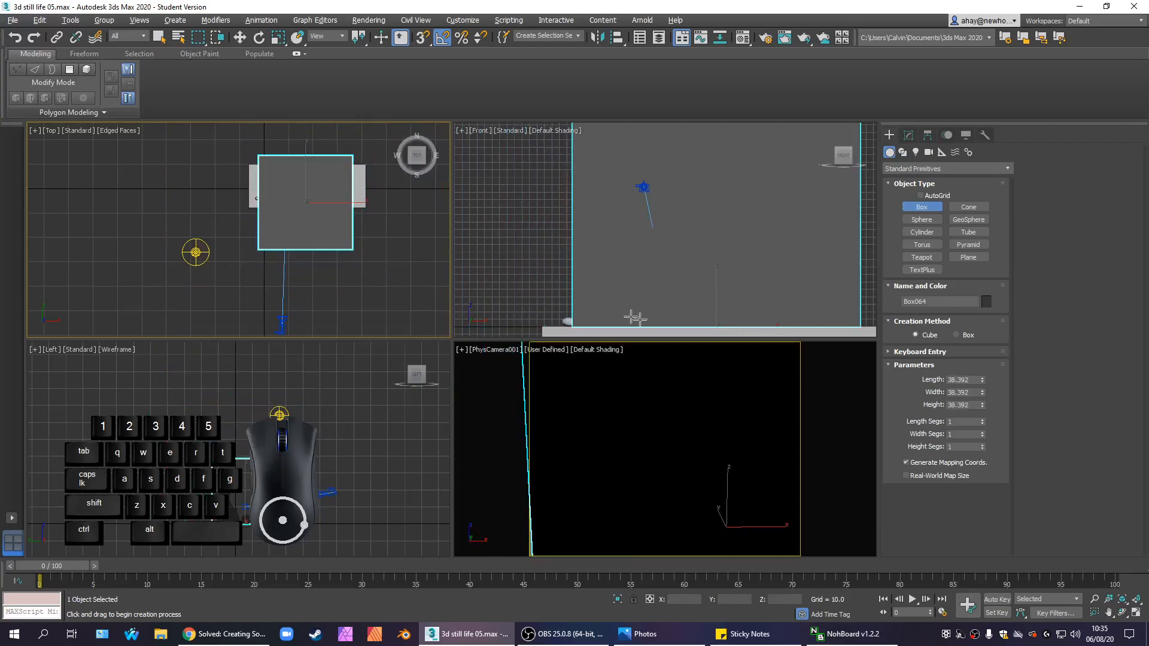
{"action": "key", "text": "Delete"}
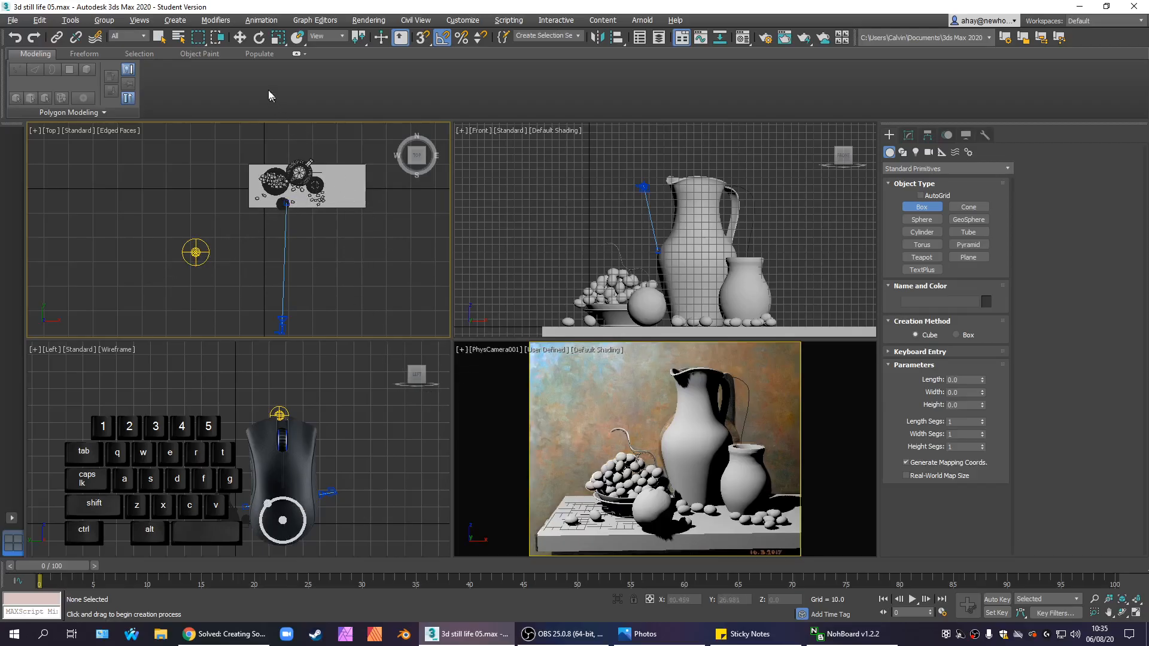
{"action": "left_click", "coordinate": [240, 38]}
- Select the PhysCamera001 camera, make its view active, and open the Environment and Effects settings
{"action": "right_click", "coordinate": [754, 299]}
{"action": "right_click", "coordinate": [770, 401]}
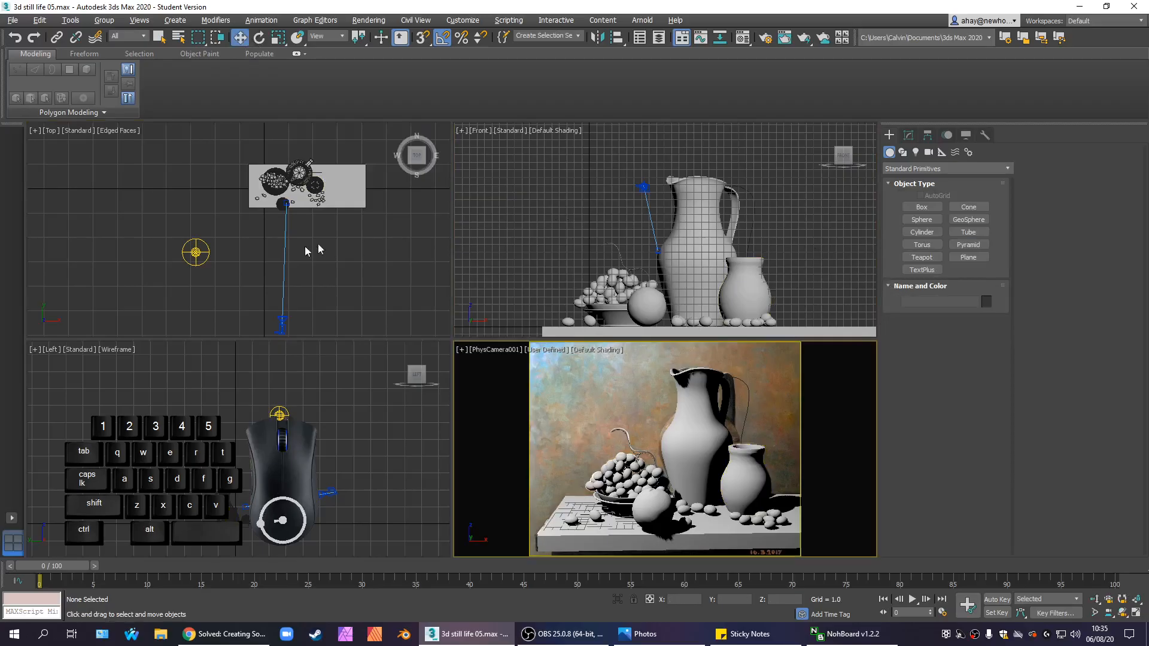
{"action": "left_click_drag", "start_coordinate": [258, 290], "coordinate": [329, 323]}
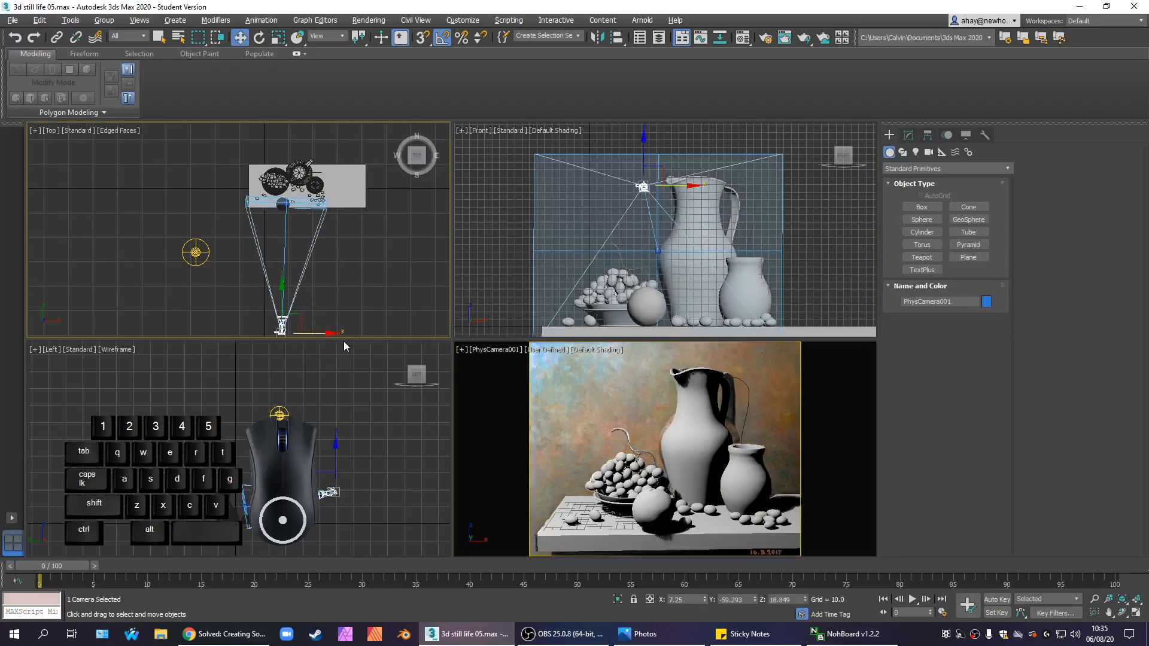
{"action": "right_click", "coordinate": [718, 284]}
{"action": "right_click", "coordinate": [809, 415]}
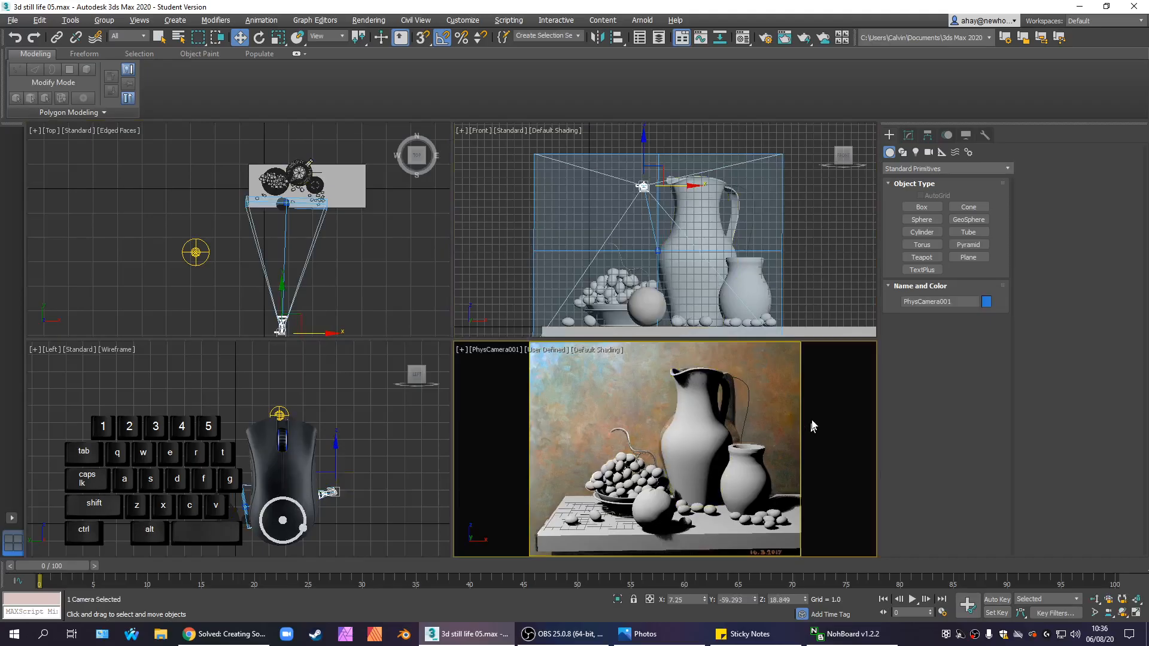
{"action": "key", "text": "8"}
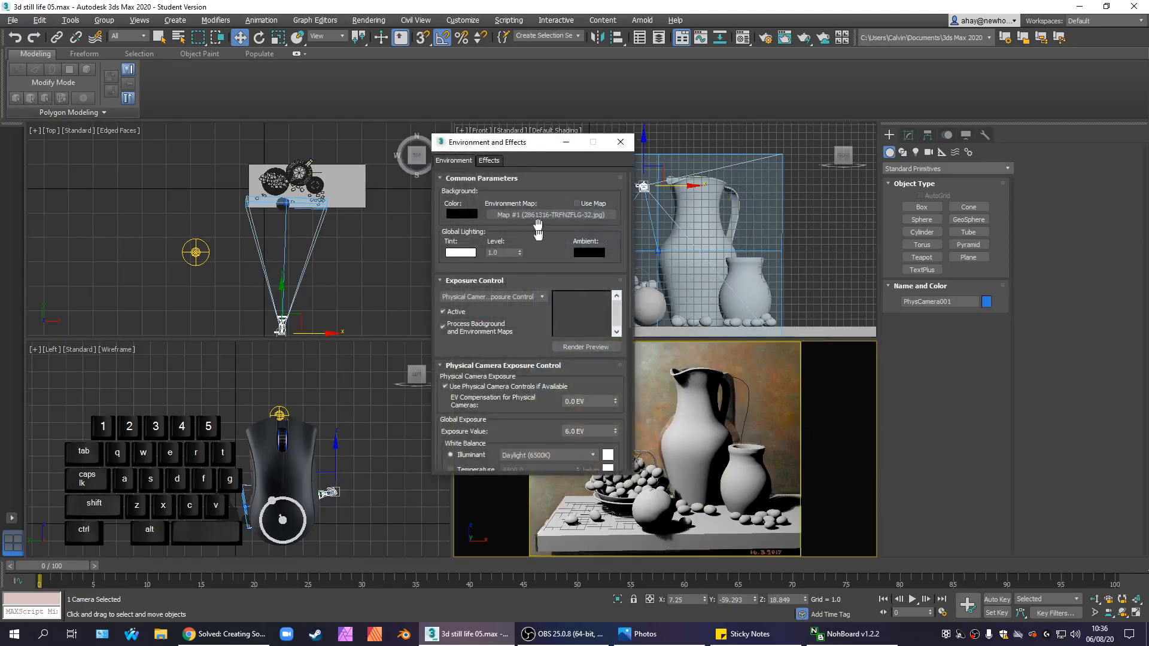
{"action": "left_click_drag", "start_coordinate": [543, 150], "coordinate": [303, 143]}
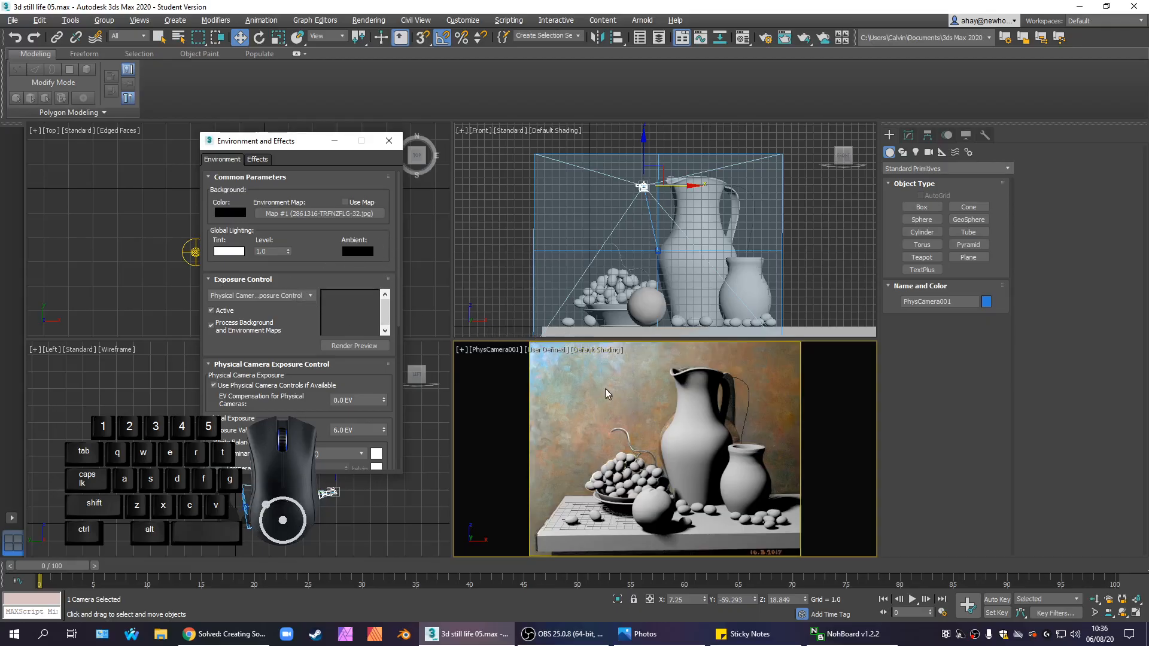
- Try the scene with no exposure control, test-rendering the camera view and dismissing the render
{"action": "left_click", "coordinate": [292, 296]}
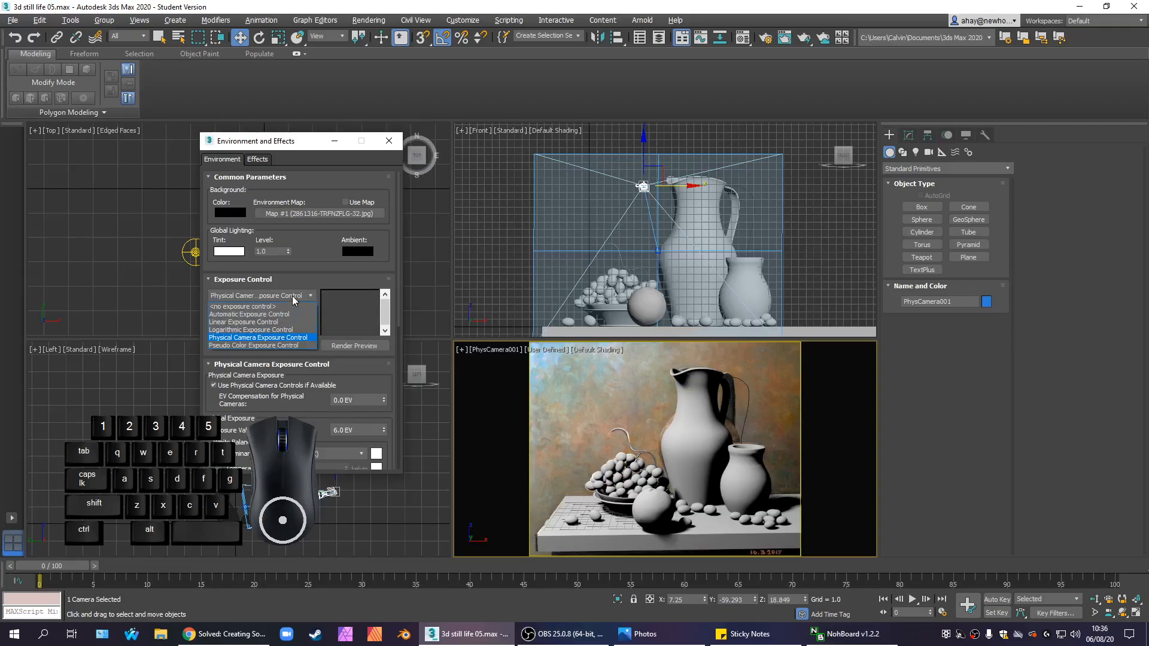
{"action": "left_click", "coordinate": [280, 306]}
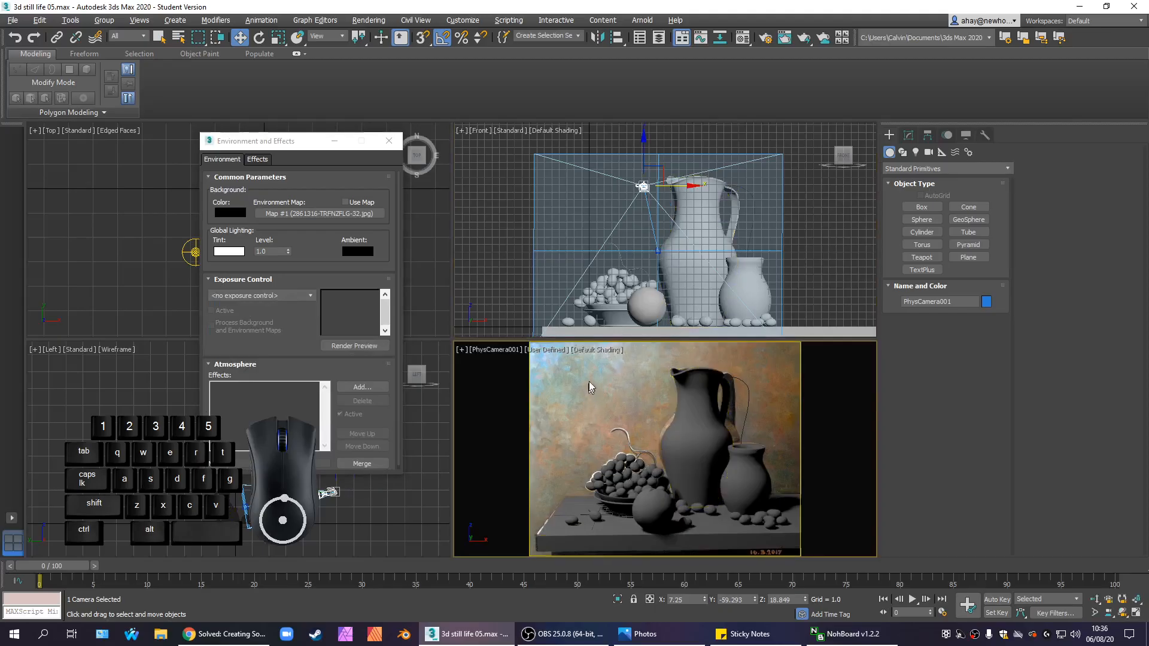
{"action": "key", "text": "shift+q"}
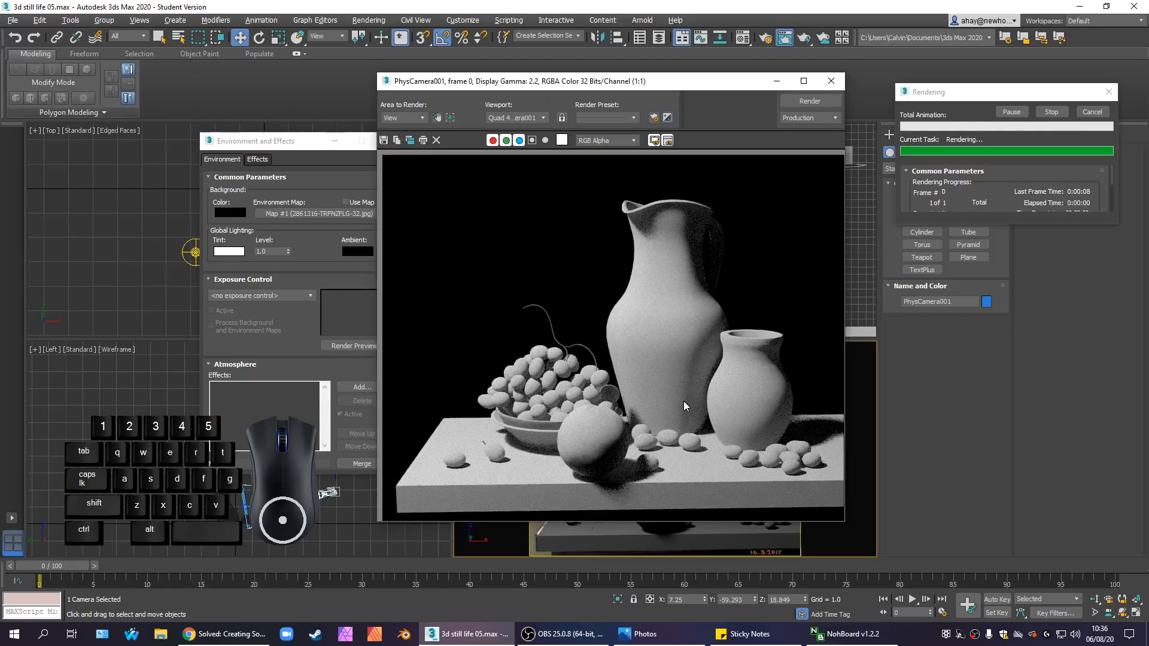
{"action": "left_click", "coordinate": [1092, 112]}
{"action": "left_click", "coordinate": [831, 79]}
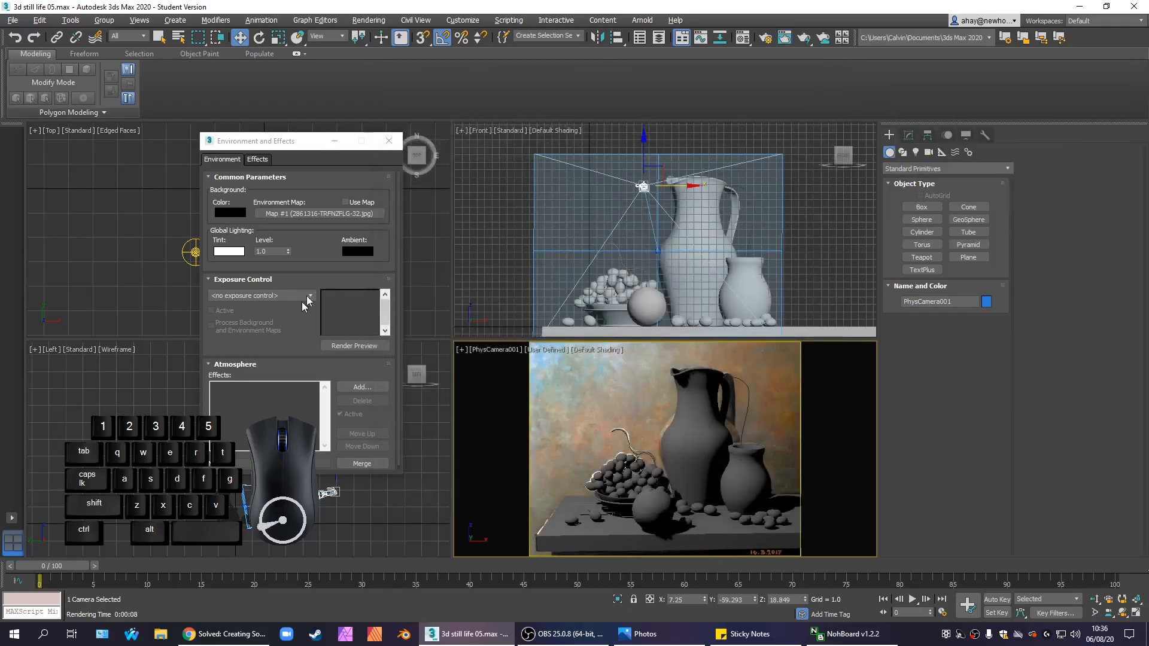
- Set the exposure control to Physical Camera Exposure Control and render its preview thumbnail
{"action": "left_click", "coordinate": [283, 296]}
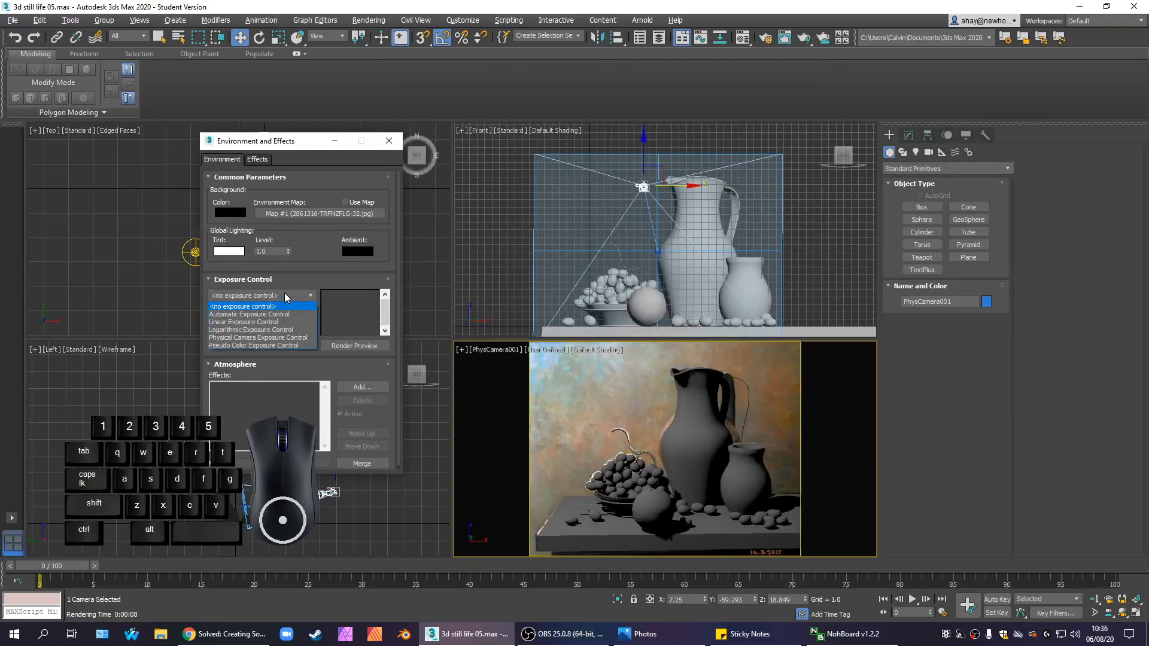
{"action": "left_click", "coordinate": [256, 340]}
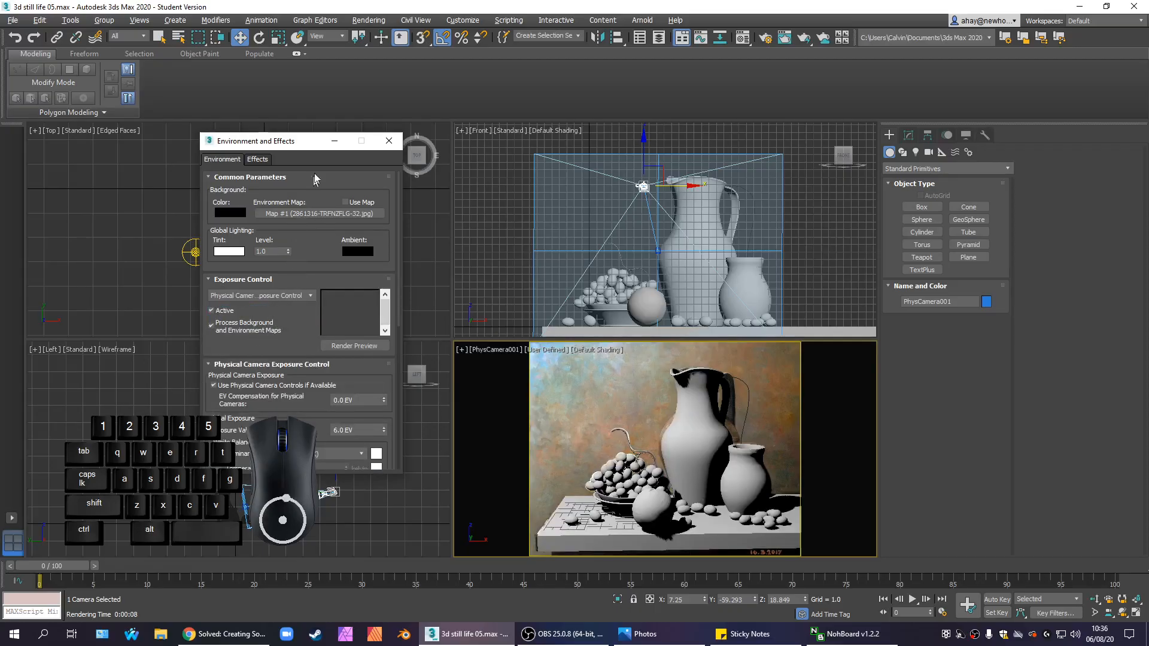
{"action": "left_click_drag", "start_coordinate": [305, 148], "coordinate": [417, 149]}
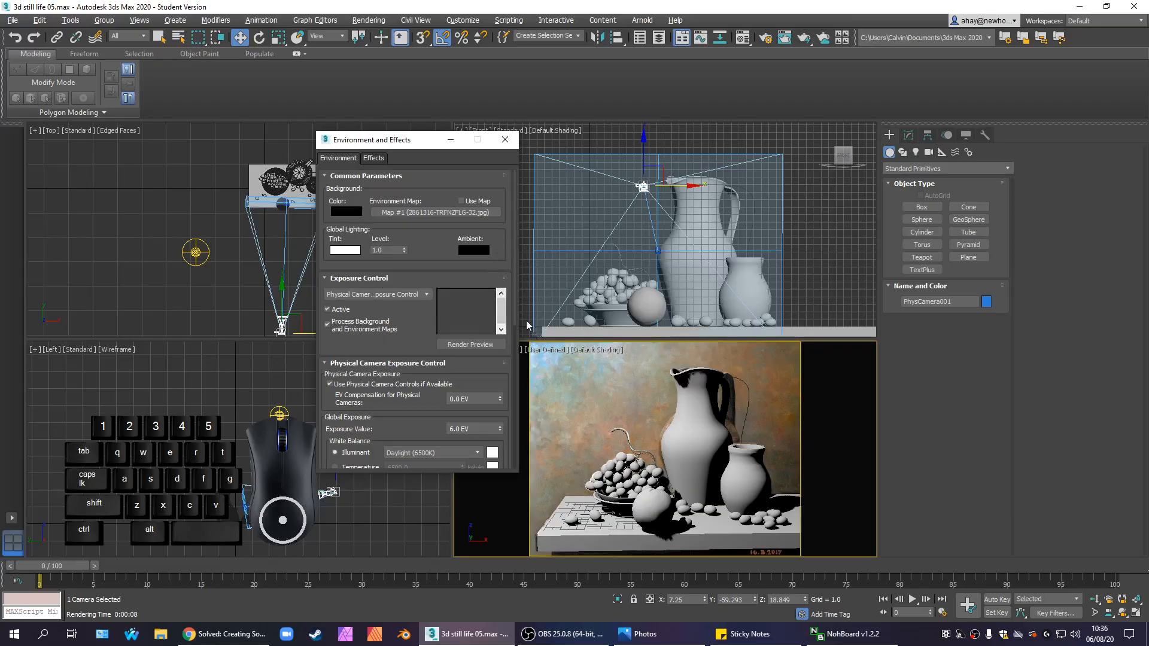
{"action": "left_click_drag", "start_coordinate": [449, 140], "coordinate": [413, 139]}
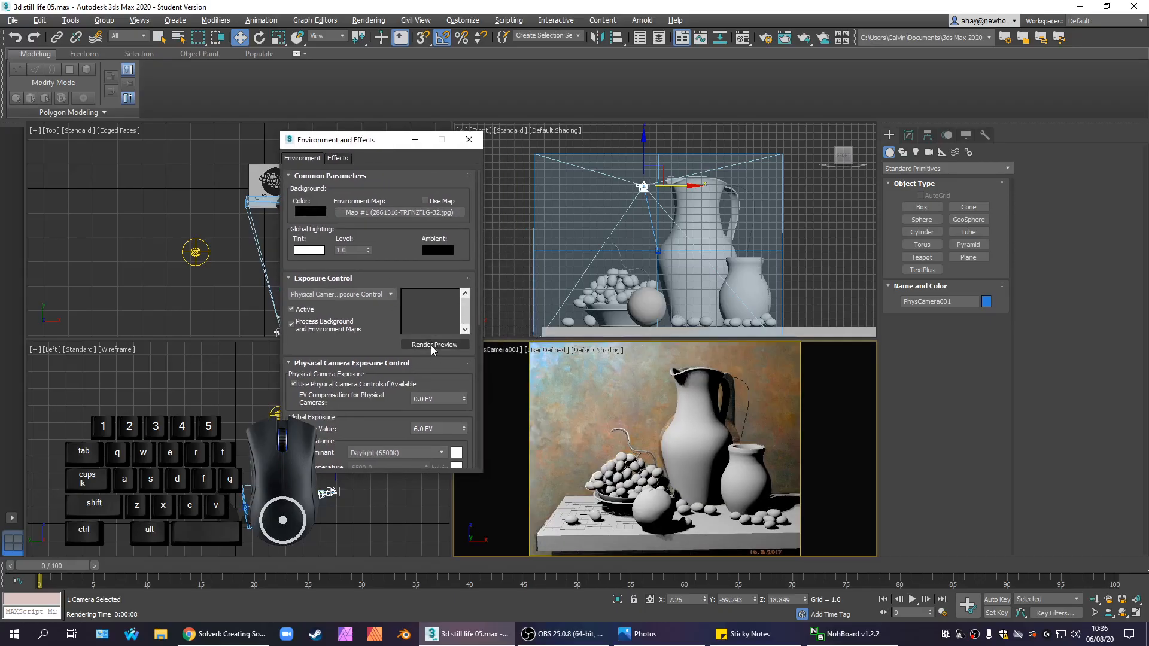
{"action": "left_click", "coordinate": [360, 295]}
{"action": "left_click", "coordinate": [359, 295]}
{"action": "left_click", "coordinate": [423, 348]}
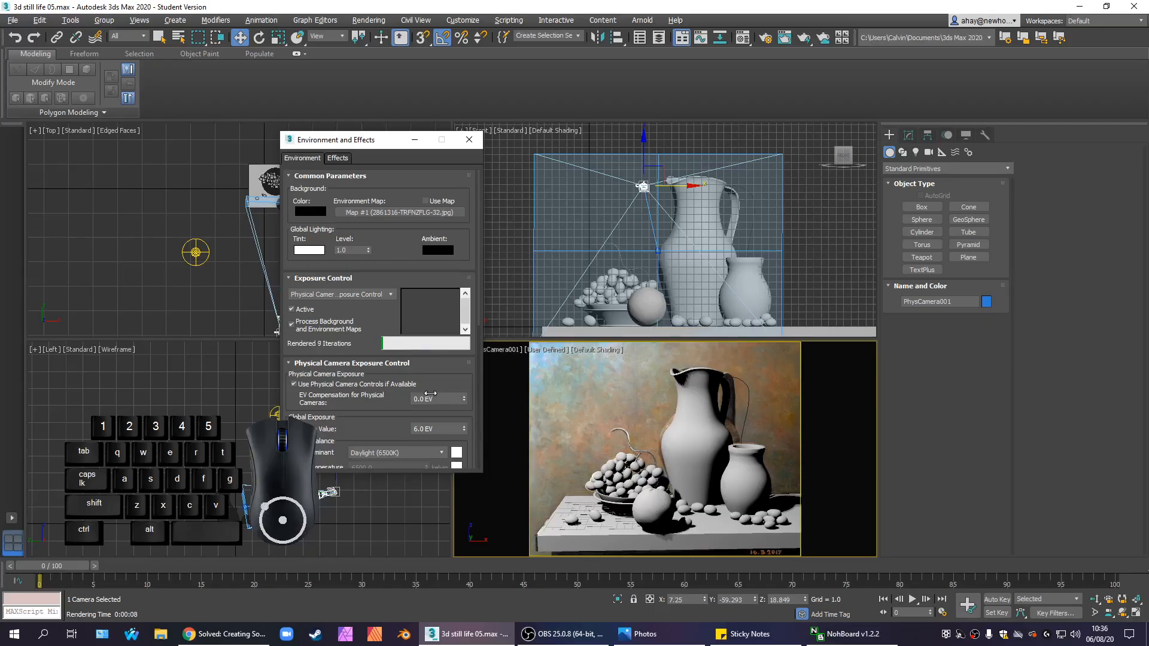
{"action": "left_click", "coordinate": [317, 295]}
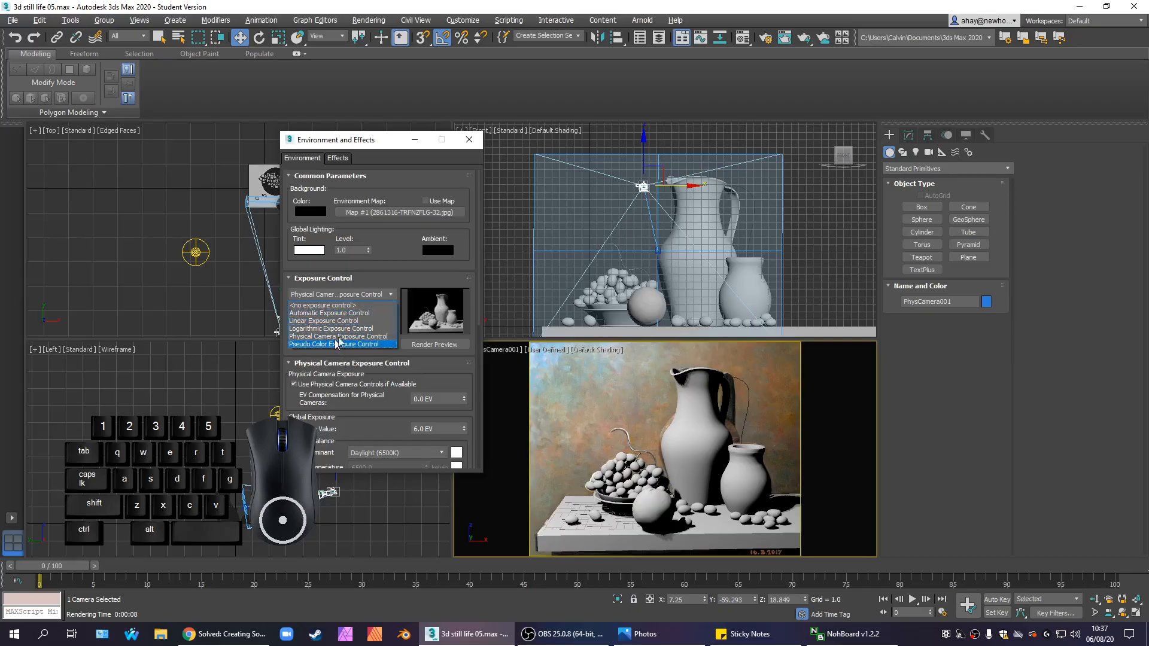
{"action": "left_click", "coordinate": [446, 376]}
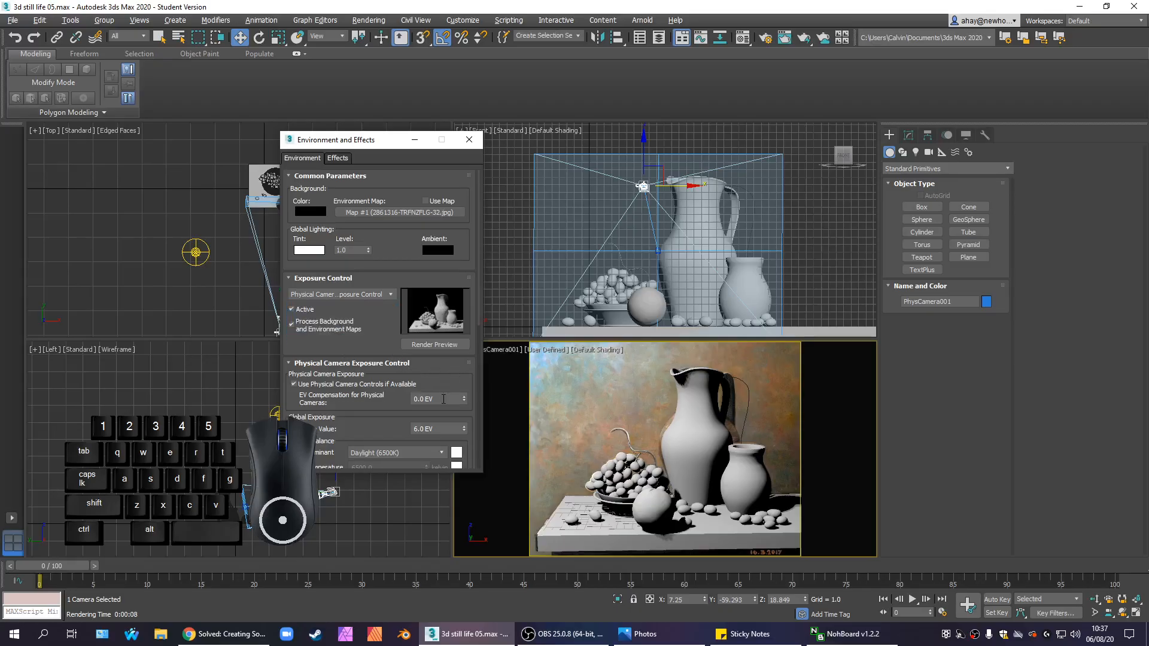
- Try EV compensations of 1, 2 and 3 for physical cameras
{"action": "scroll", "coordinate": [448, 375], "scroll_direction": "down", "scroll_amount": 3}
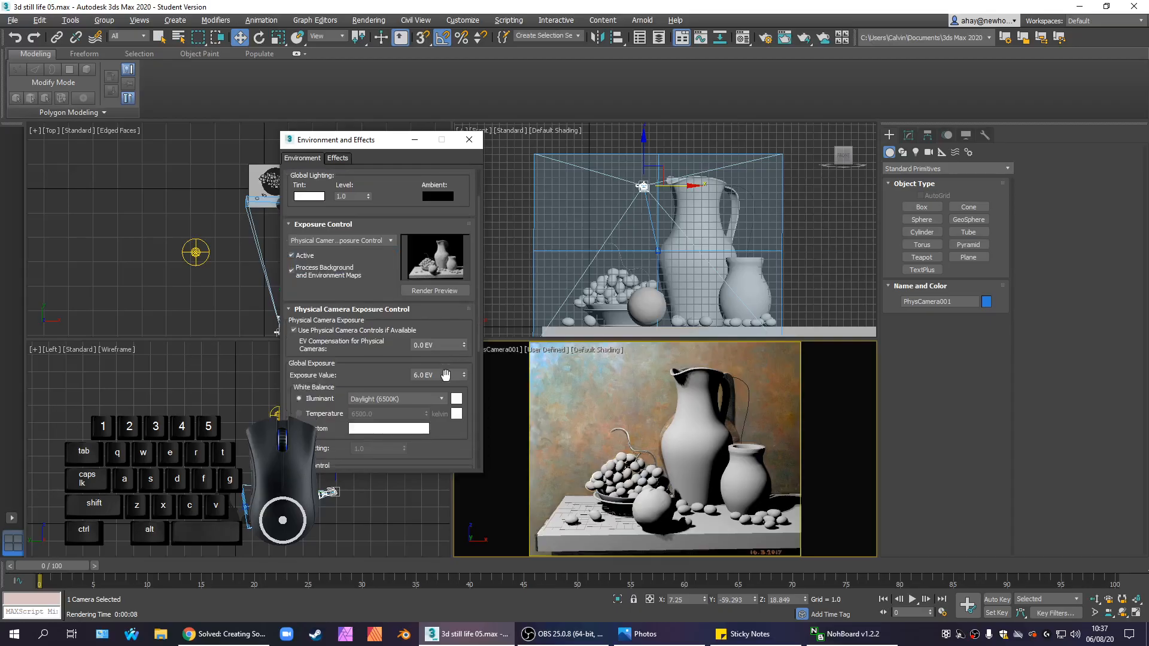
{"action": "scroll", "coordinate": [448, 375], "scroll_direction": "up", "scroll_amount": 3}
{"action": "double_click", "coordinate": [439, 400]}
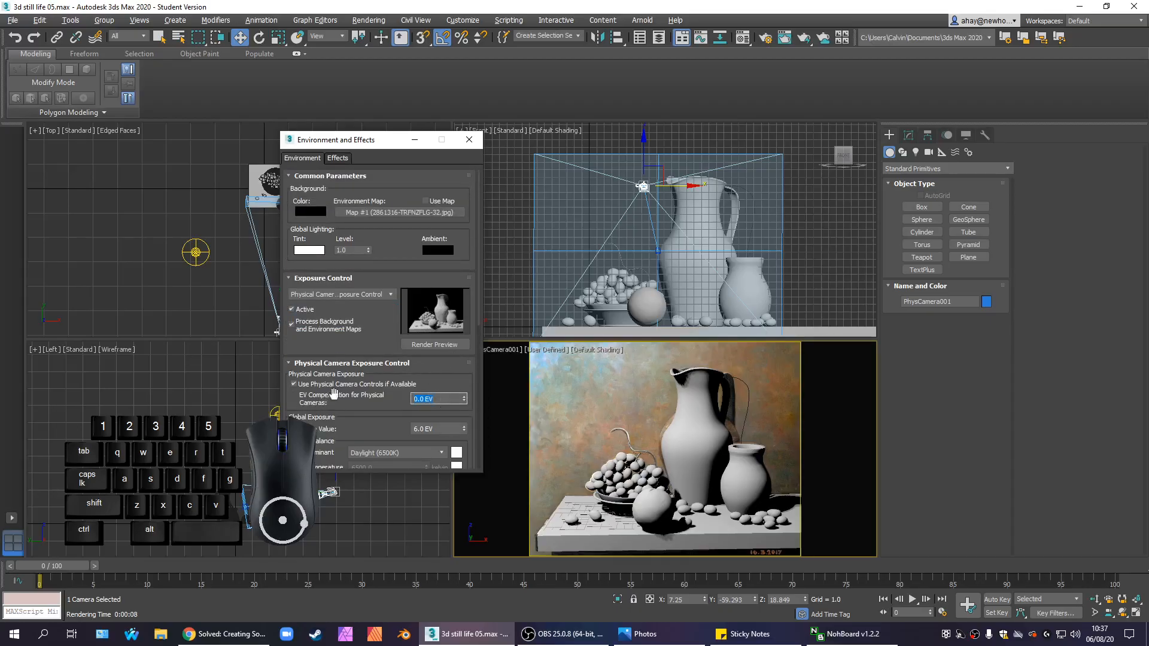
{"action": "type", "text": "1"}
{"action": "key", "text": "Return"}
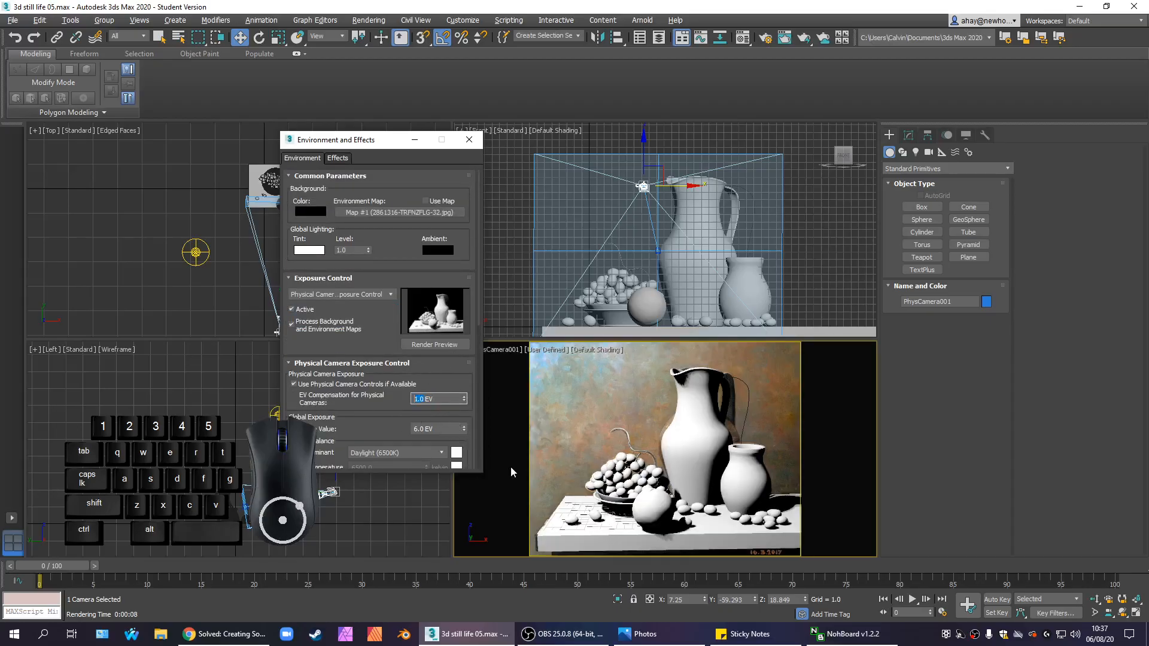
{"action": "type", "text": "3"}
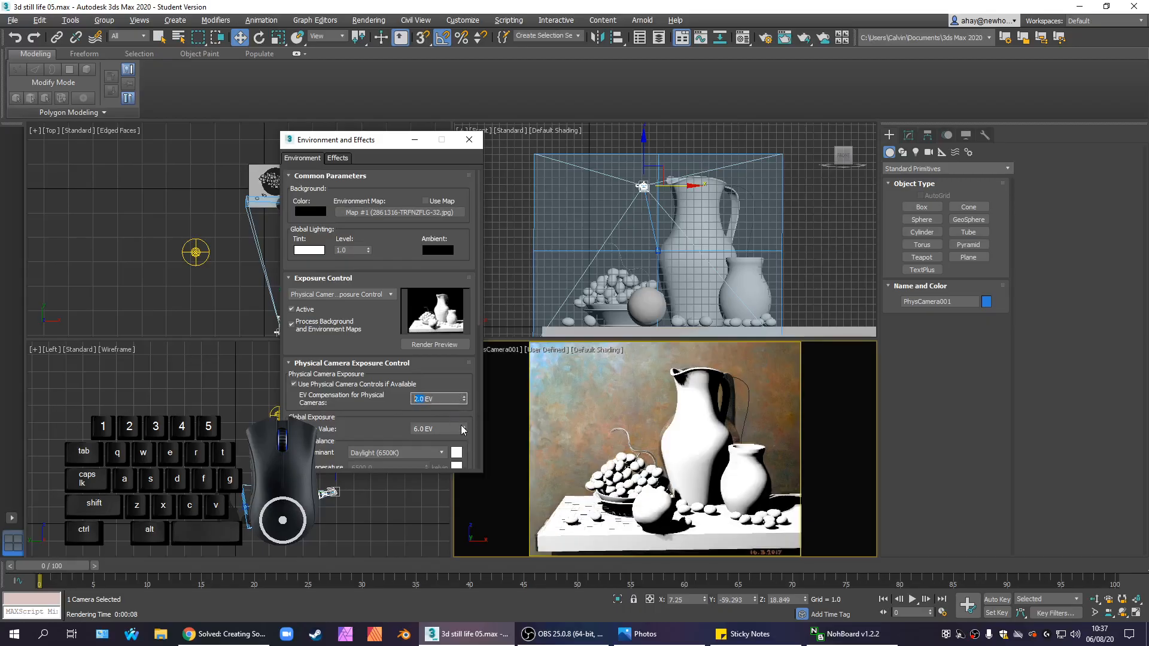
{"action": "key", "text": "Return"}
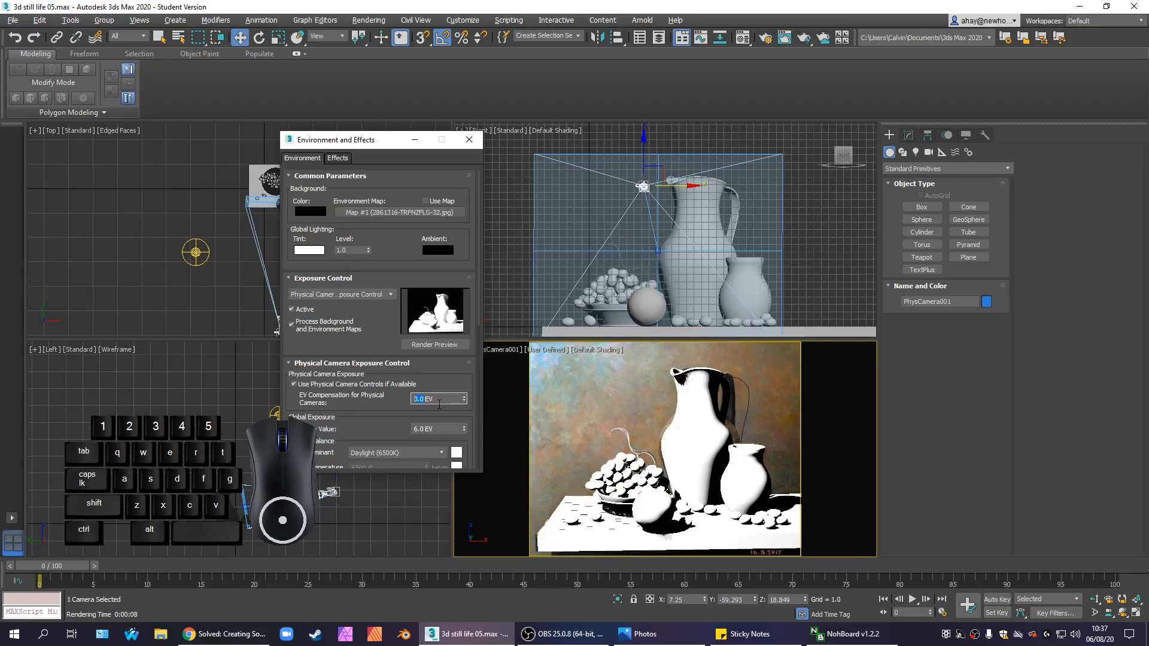
- Try EV compensations of -1 and -2 for physical cameras, and set the compensation back to 0
{"action": "type", "text": "-"}
{"action": "type", "text": "1"}
{"action": "key", "text": "Return"}
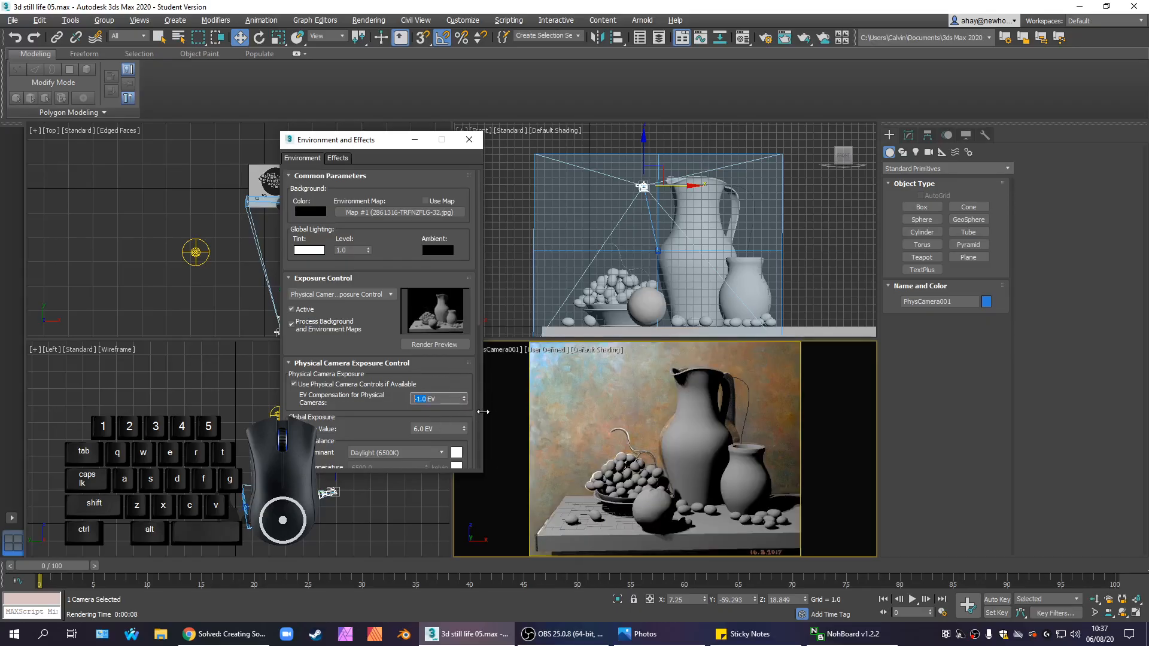
{"action": "type", "text": "2"}
{"action": "key", "text": "Return"}
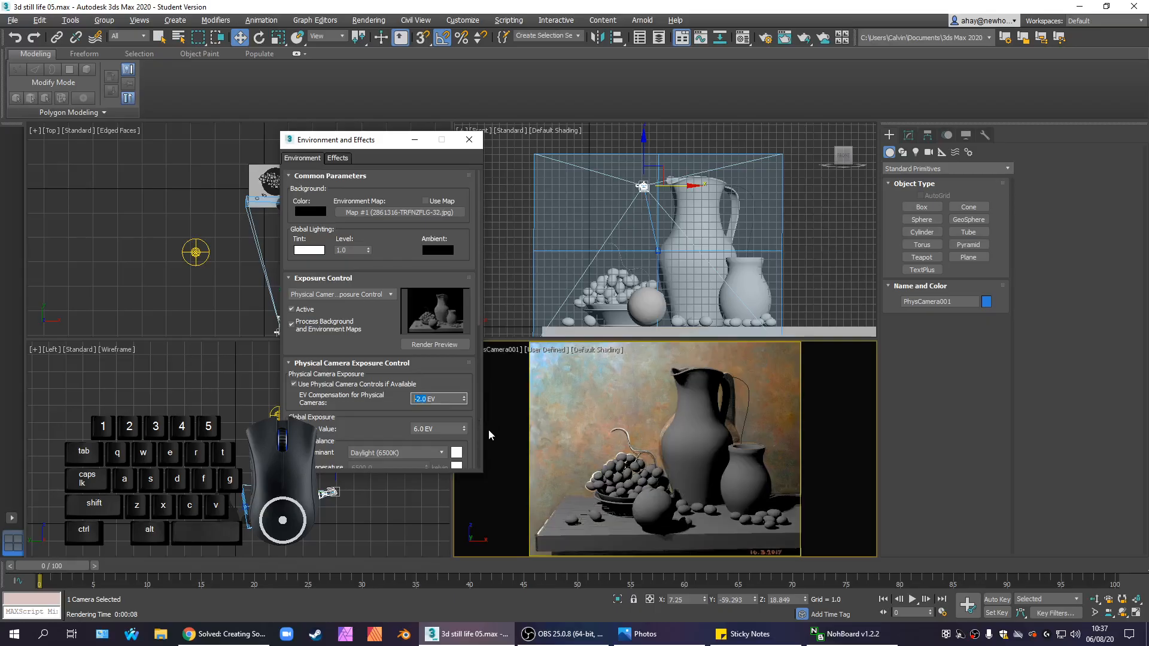
{"action": "type", "text": "0"}
{"action": "key", "text": "Return"}
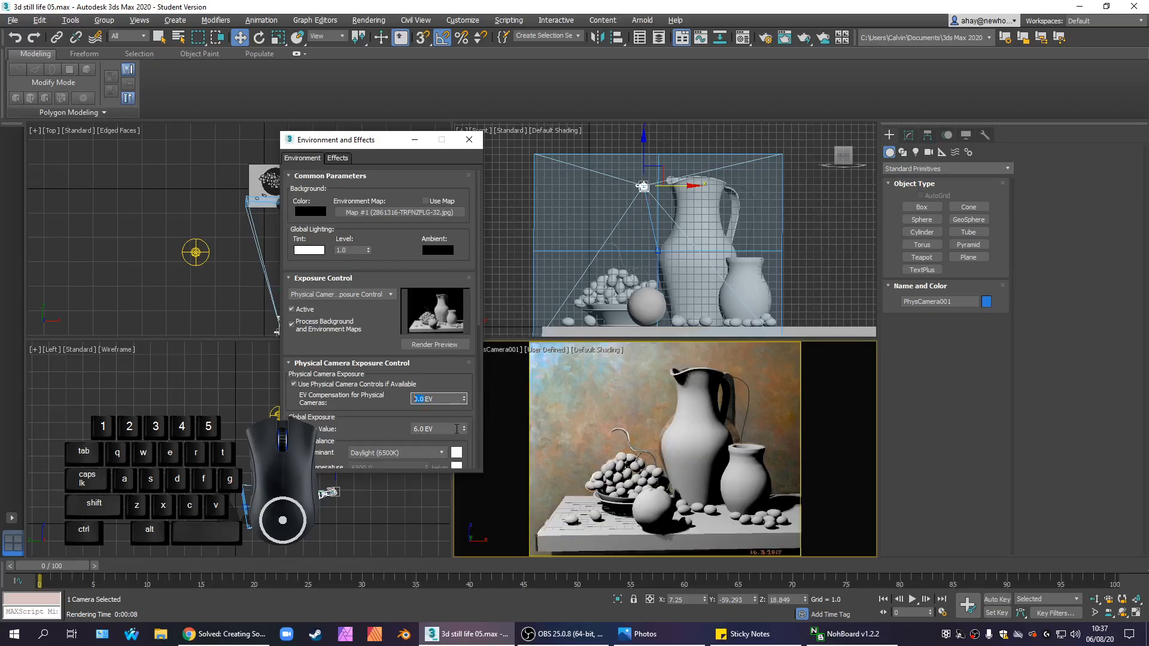
- Try a global exposure value of 0 EV with the physical camera controls in use, and undo it
{"action": "left_click", "coordinate": [307, 385]}
{"action": "left_click_drag", "start_coordinate": [368, 413], "coordinate": [377, 347]}
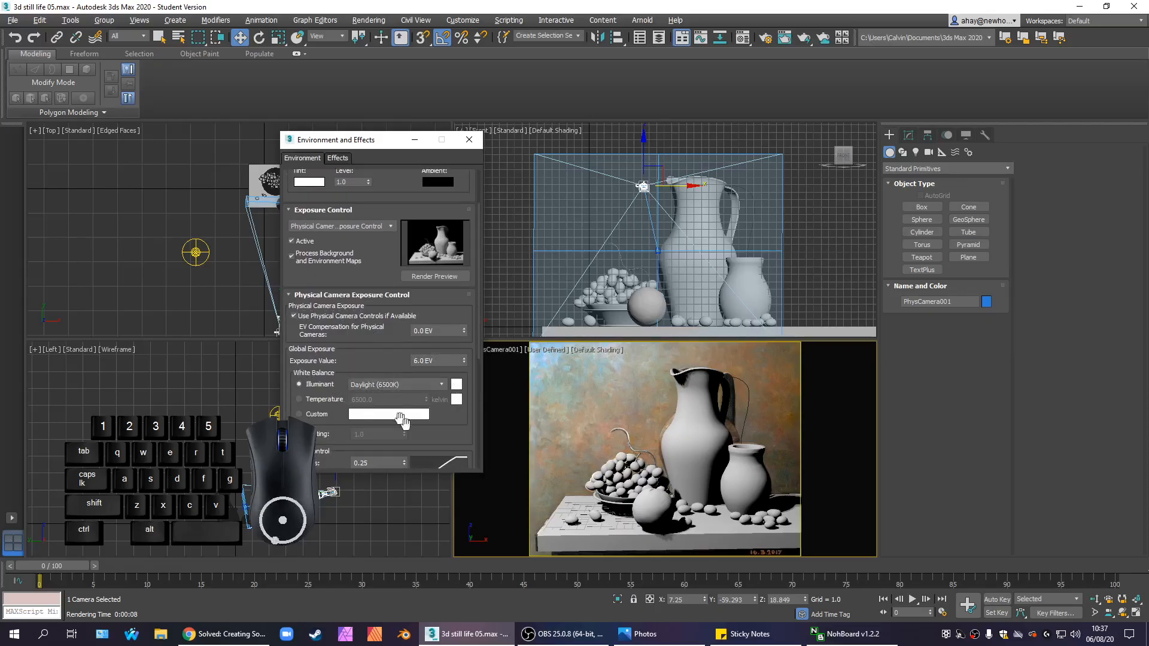
{"action": "left_click_drag", "start_coordinate": [437, 446], "coordinate": [365, 410]}
{"action": "double_click", "coordinate": [439, 381]}
{"action": "type", "text": "0"}
{"action": "key", "text": "Return"}
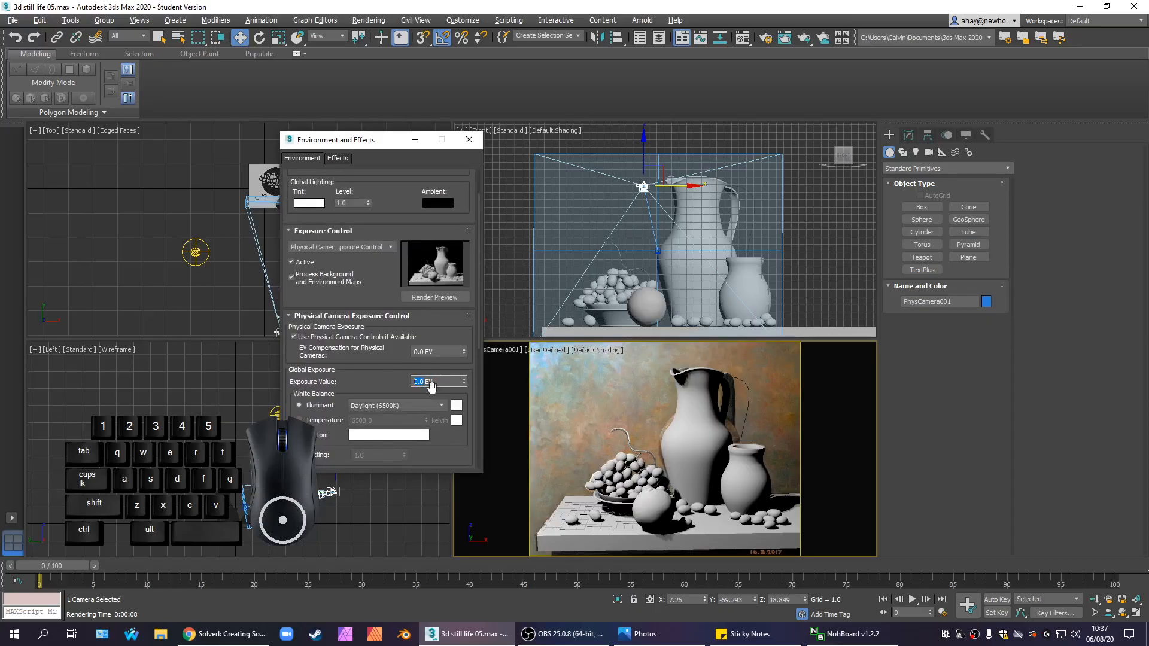
{"action": "key", "text": "ctrl+z"}
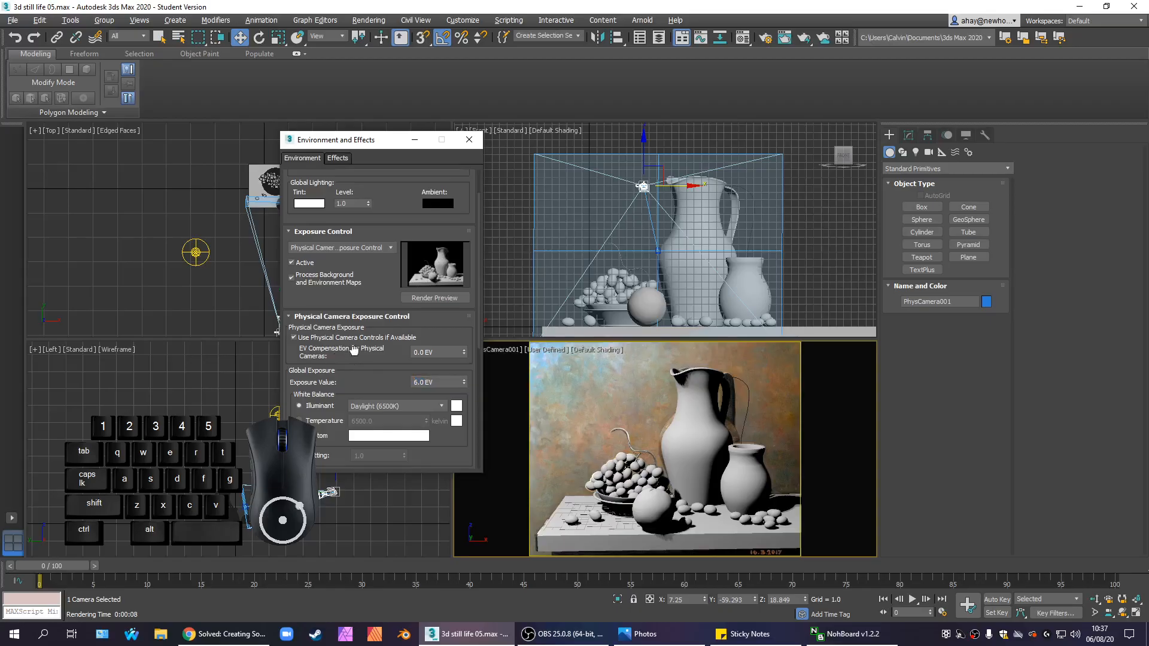
- Turn off the use of physical camera controls and set the global exposure value to 0 EV
{"action": "left_click", "coordinate": [294, 338]}
{"action": "scroll", "coordinate": [359, 374], "scroll_direction": "down", "scroll_amount": 1}
{"action": "scroll", "coordinate": [385, 387], "scroll_direction": "up", "scroll_amount": 1}
{"action": "key", "text": "Return"}
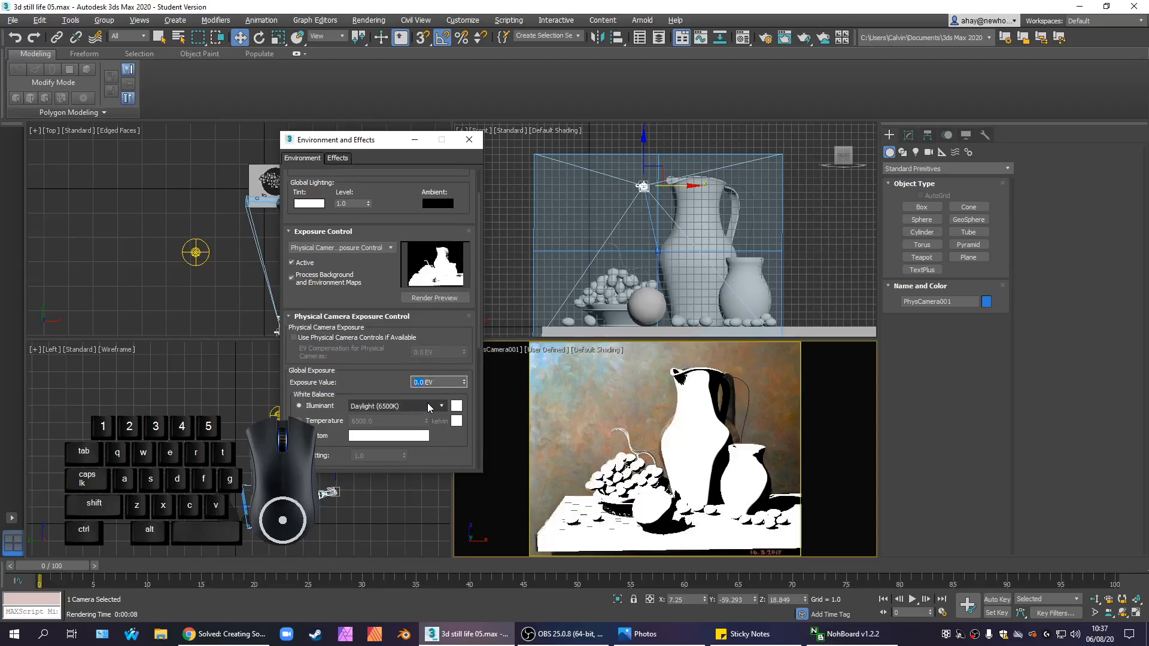
- Try a global exposure value of 8 EV and settle on 6 EV
{"action": "scroll", "coordinate": [438, 411], "scroll_direction": "down", "scroll_amount": 1}
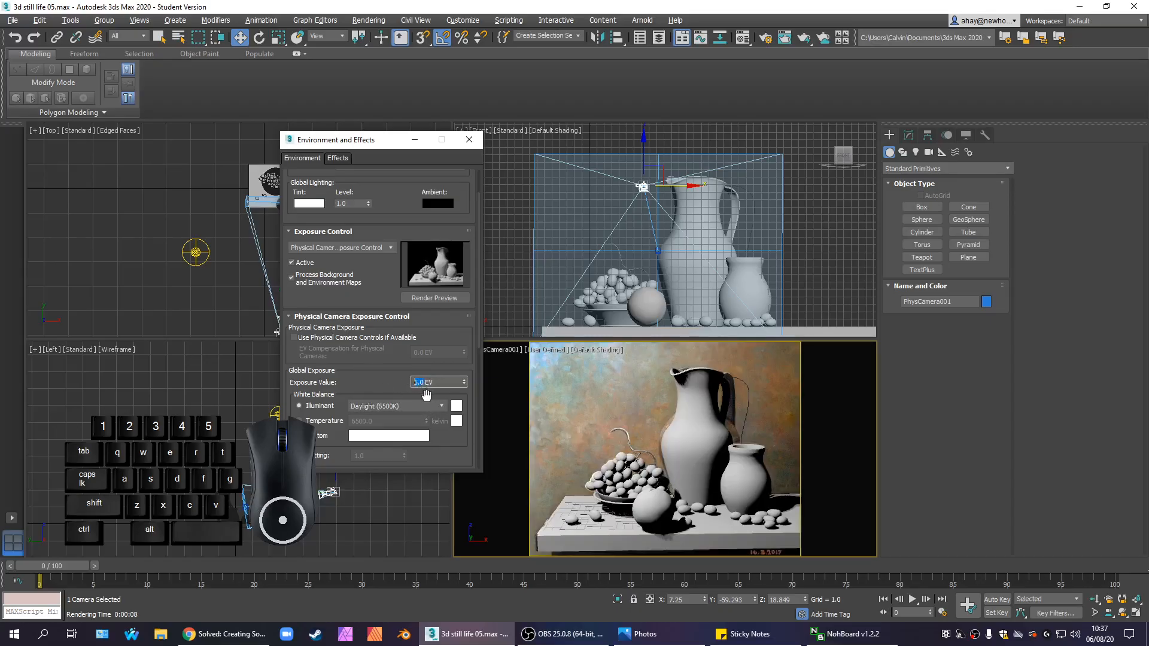
{"action": "scroll", "coordinate": [435, 410], "scroll_direction": "down", "scroll_amount": 2}
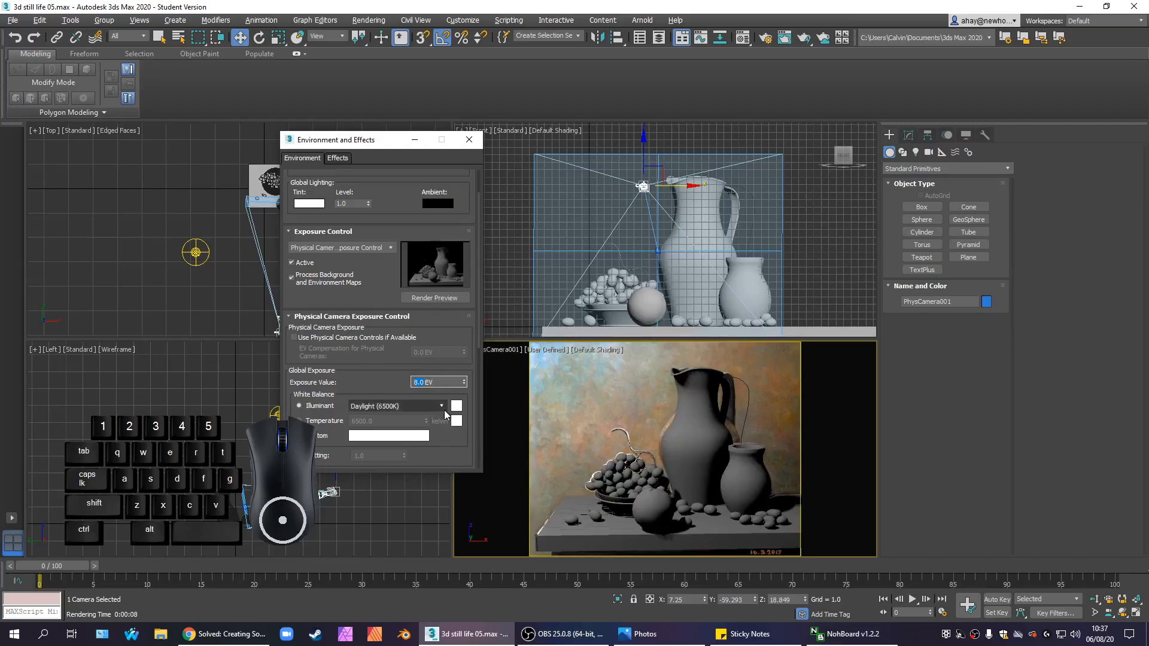
{"action": "scroll", "coordinate": [420, 396], "scroll_direction": "up", "scroll_amount": 2}
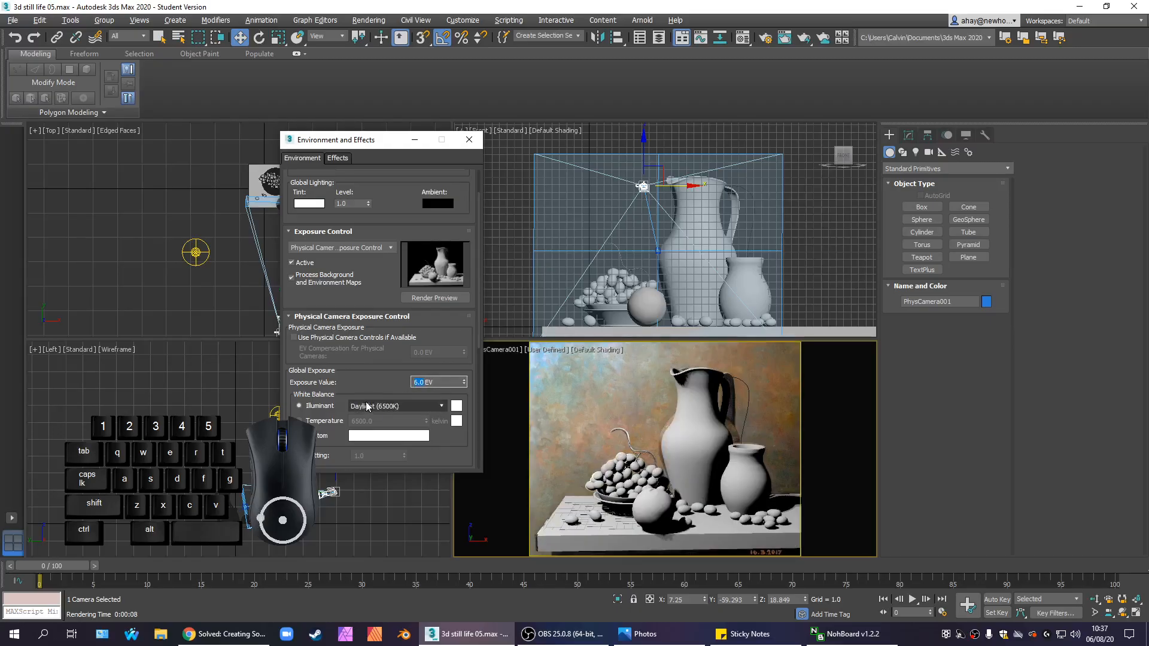
- Turn the use of physical camera controls back on in the exposure control and render its preview
{"action": "scroll", "coordinate": [367, 406], "scroll_direction": "down", "scroll_amount": 1}
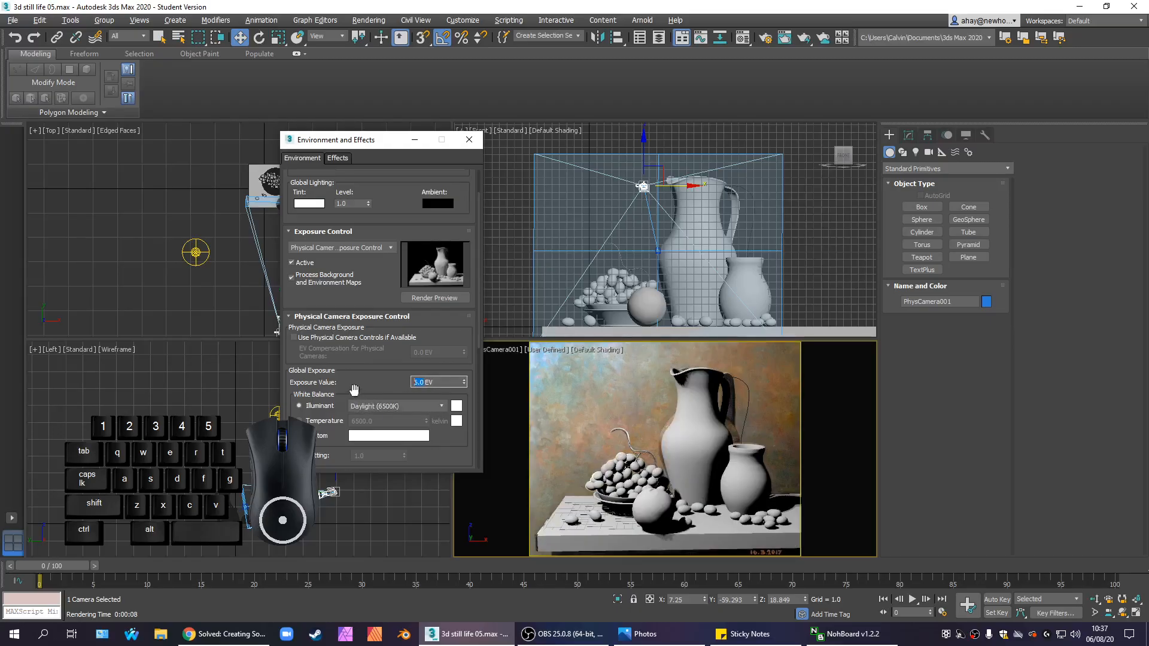
{"action": "left_click", "coordinate": [323, 339]}
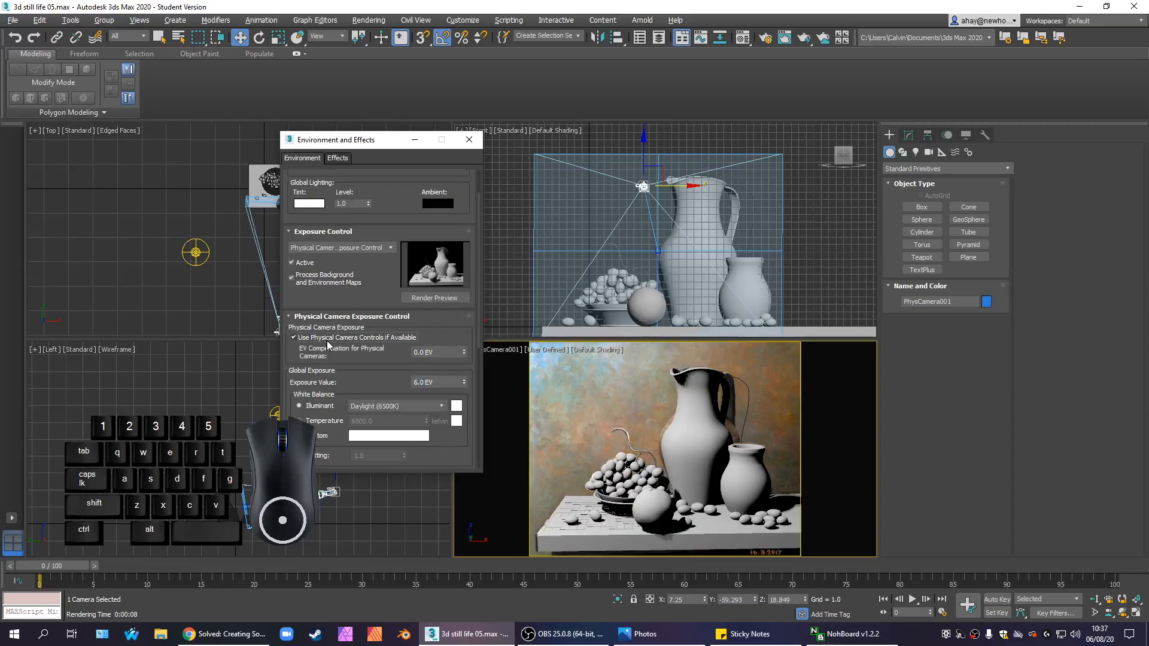
{"action": "left_click", "coordinate": [438, 353]}
{"action": "left_click", "coordinate": [429, 298]}
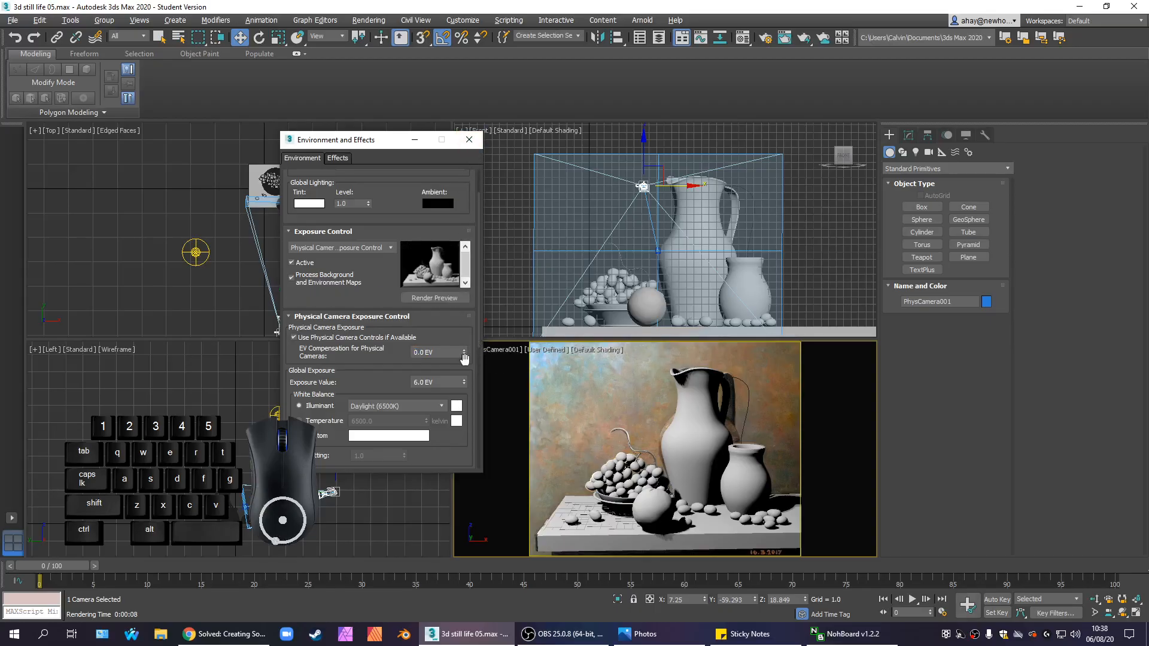
{"action": "left_click_drag", "start_coordinate": [389, 140], "coordinate": [283, 194]}
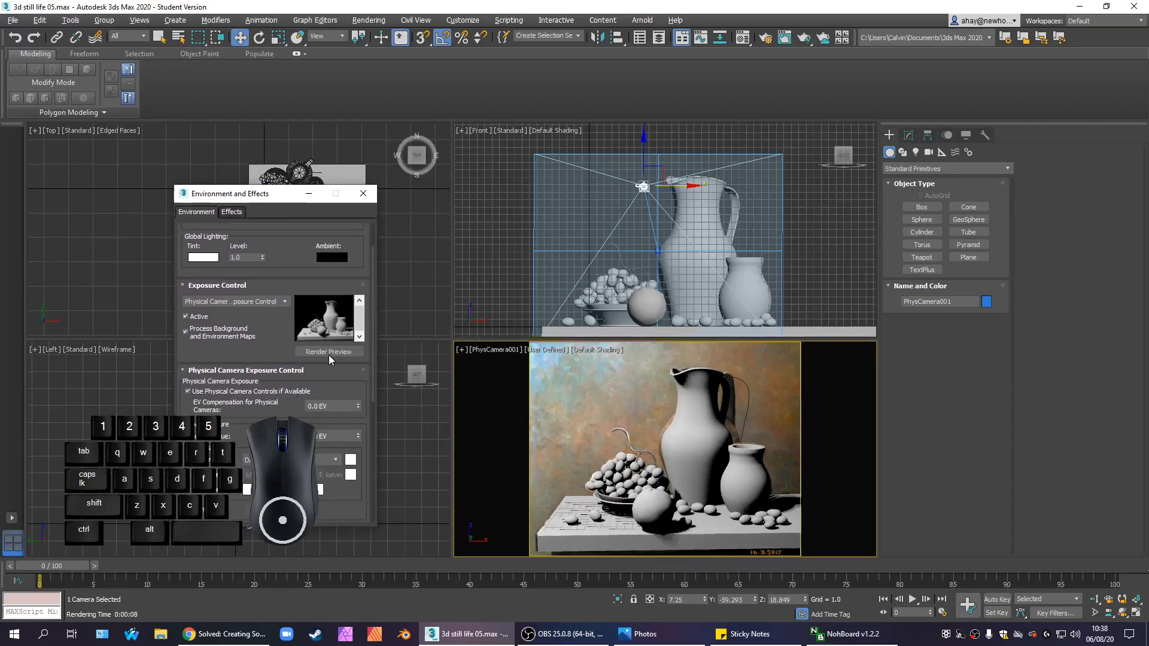
{"action": "left_click", "coordinate": [329, 355]}
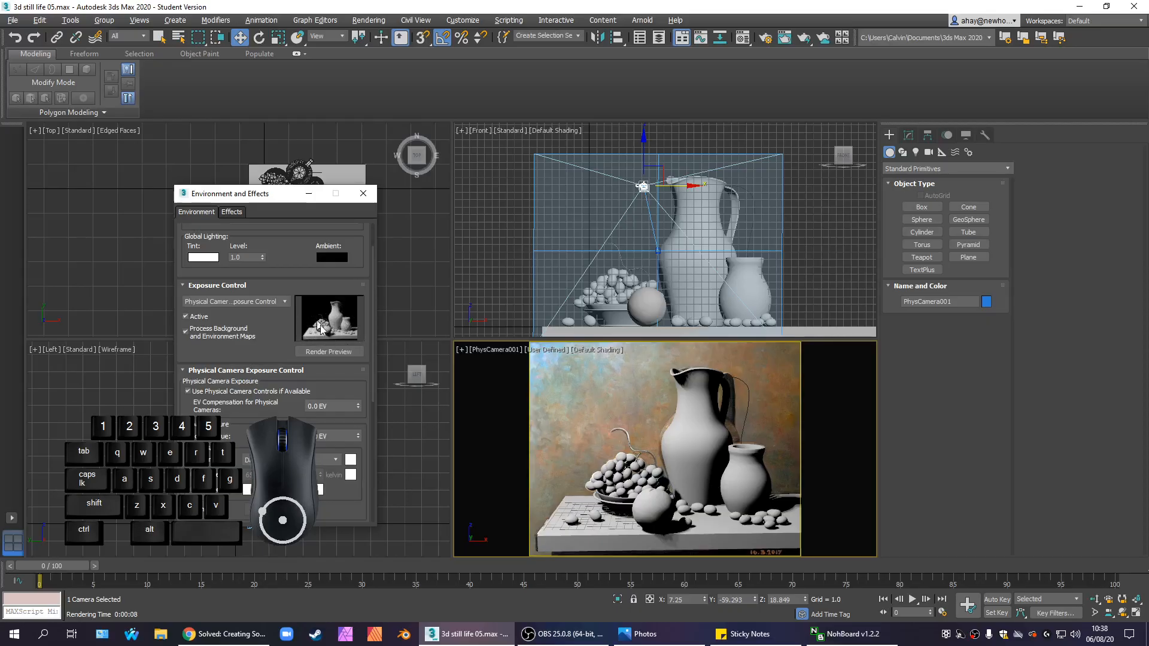
- Show the physical camera's lens and exposure parameters beside the environment settings
{"action": "left_click", "coordinate": [908, 135]}
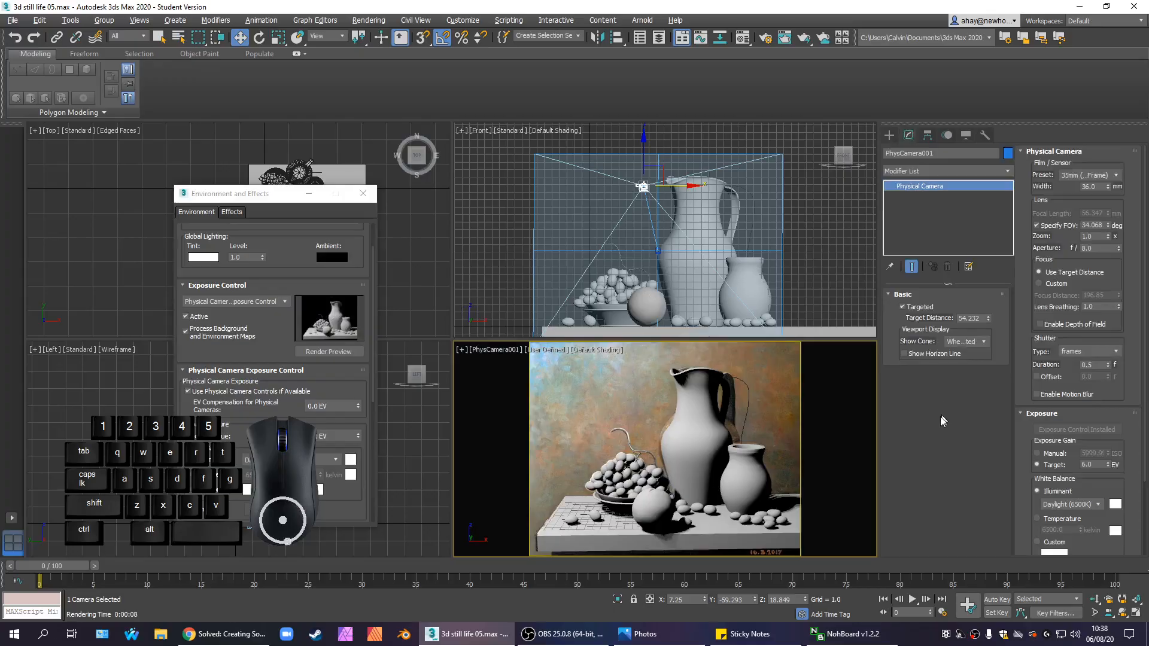
{"action": "left_click_drag", "start_coordinate": [271, 194], "coordinate": [306, 192]}
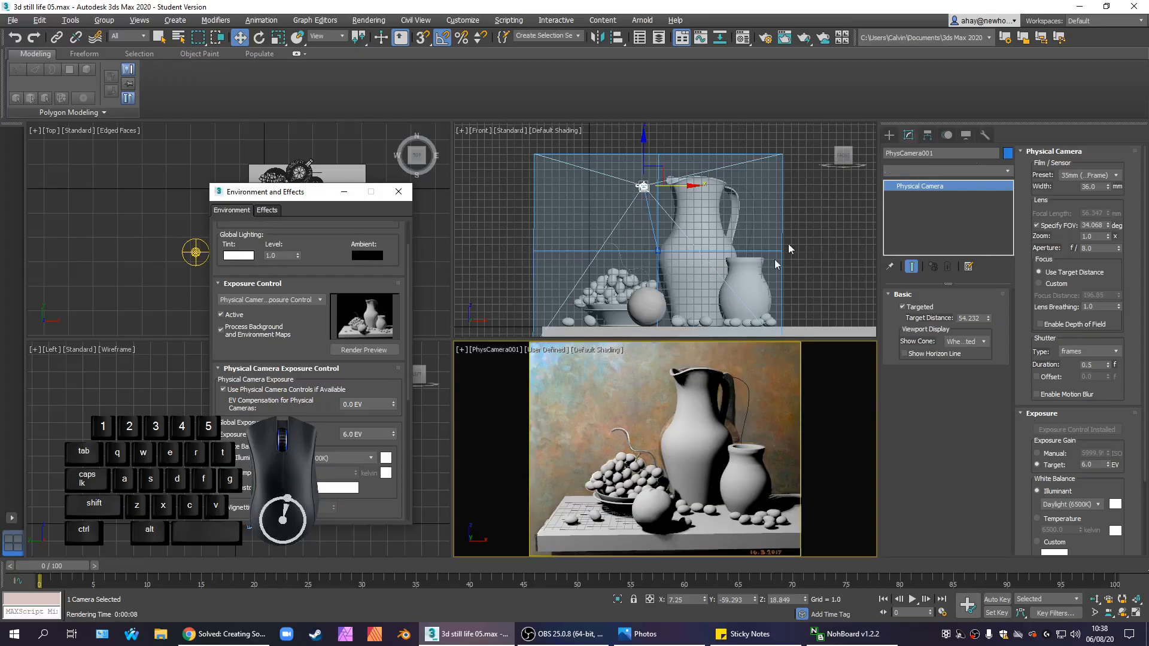
{"action": "left_click", "coordinate": [907, 140]}
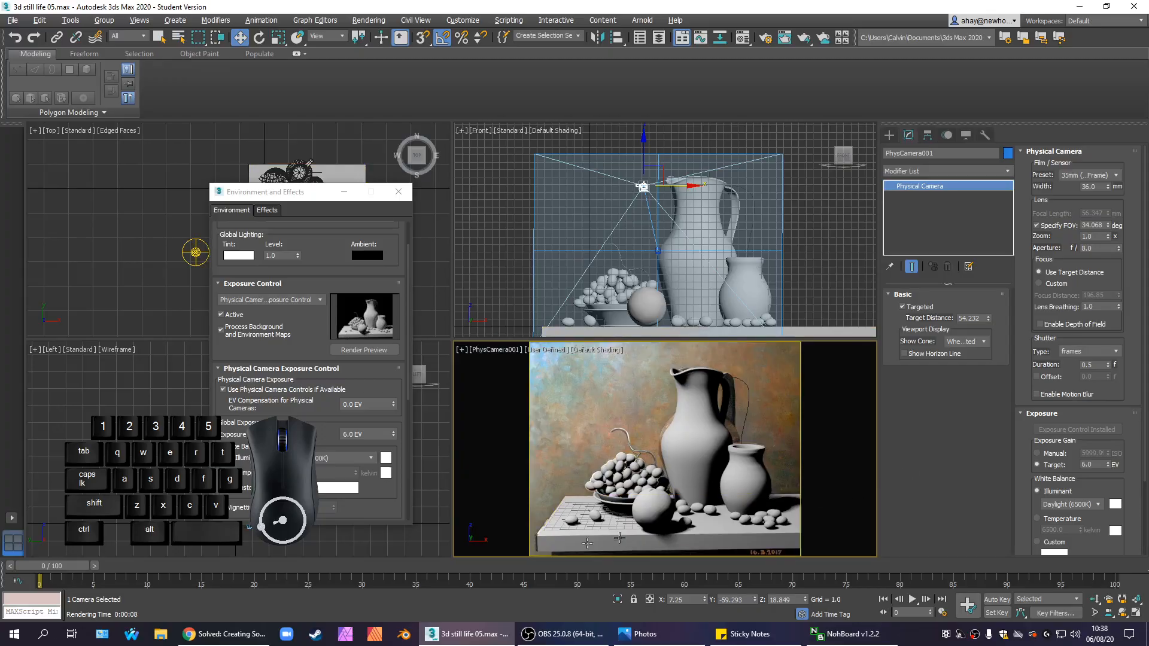
- Search Google Images for bokeh in a new incognito Chrome window
{"action": "right_click", "coordinate": [251, 635]}
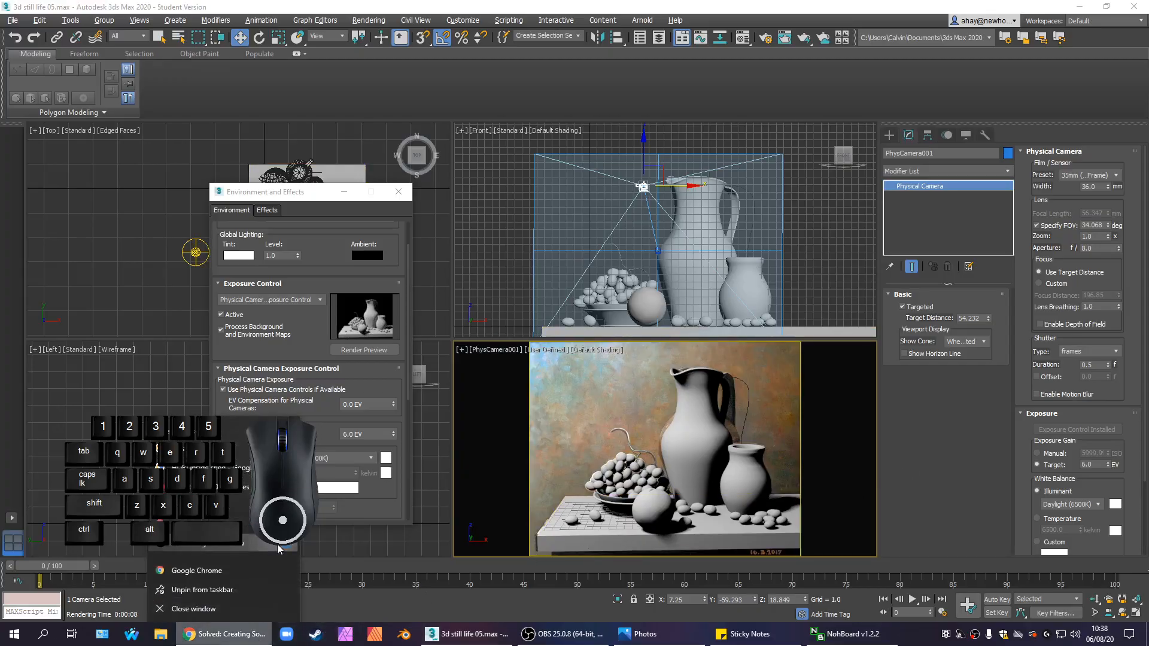
{"action": "left_click", "coordinate": [277, 544]}
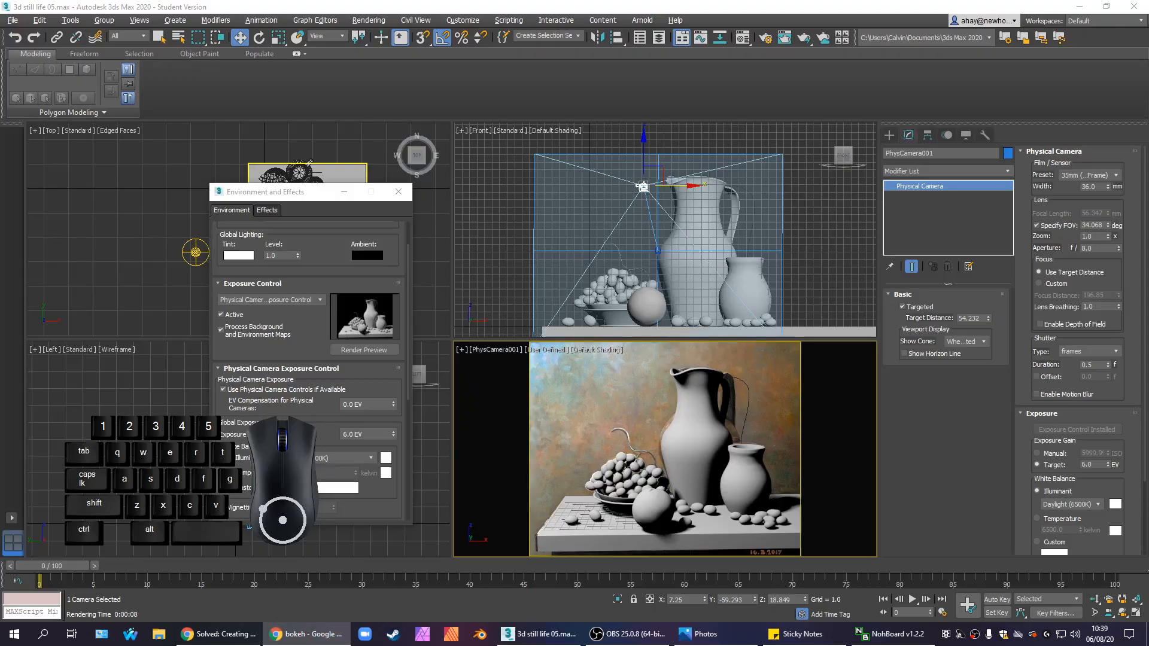
{"action": "left_click_drag", "start_coordinate": [862, 3], "coordinate": [862, 7]}
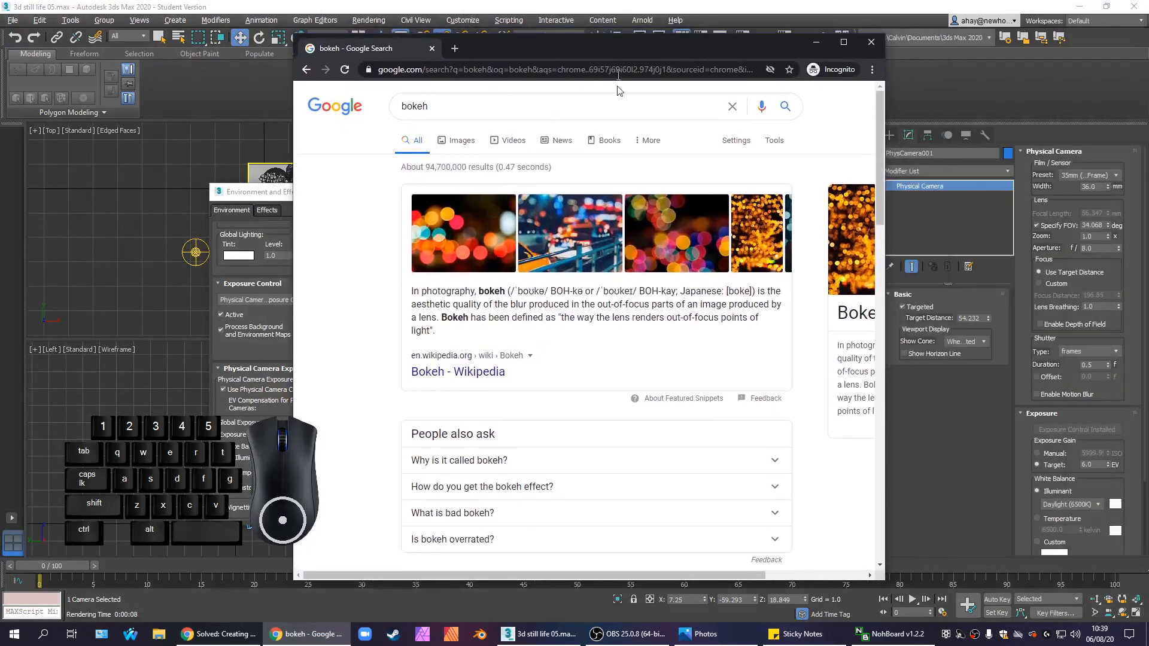
{"action": "left_click", "coordinate": [459, 141]}
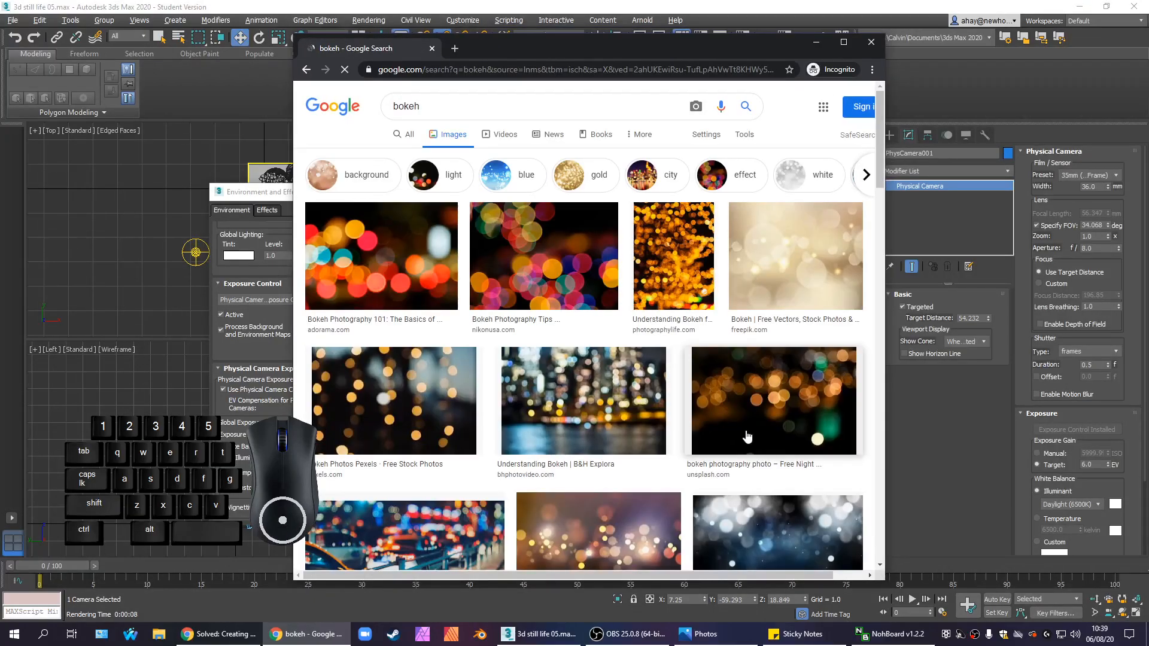
- Browse the bokeh image results and preview the photo of the toy figure against blurred lights
{"action": "scroll", "coordinate": [695, 419], "scroll_direction": "down", "scroll_amount": 3}
{"action": "scroll", "coordinate": [686, 364], "scroll_direction": "up", "scroll_amount": 1}
{"action": "scroll", "coordinate": [659, 362], "scroll_direction": "down", "scroll_amount": 6}
{"action": "scroll", "coordinate": [650, 362], "scroll_direction": "down", "scroll_amount": 7}
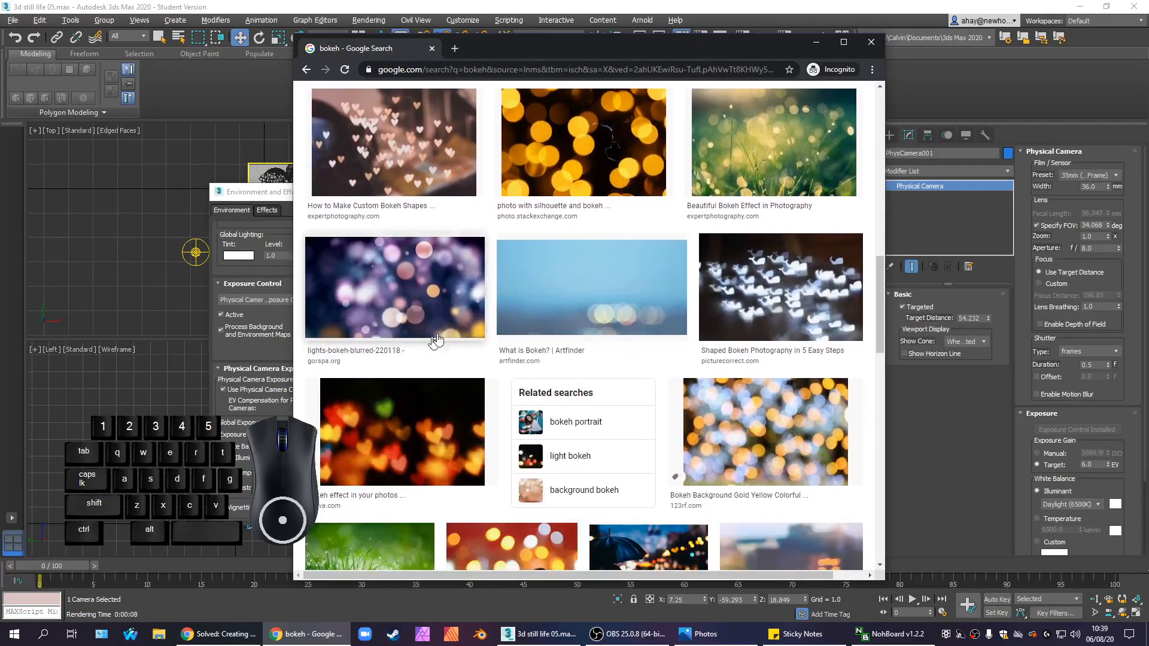
{"action": "scroll", "coordinate": [563, 387], "scroll_direction": "down", "scroll_amount": 5}
{"action": "scroll", "coordinate": [570, 398], "scroll_direction": "down", "scroll_amount": 1}
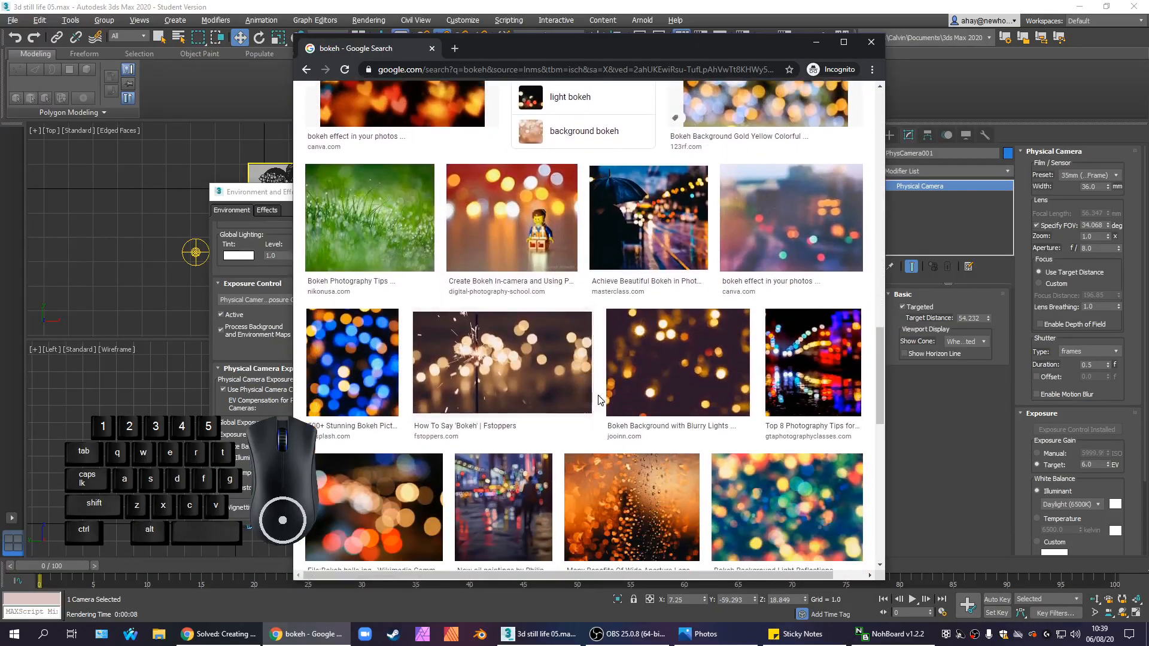
{"action": "left_click", "coordinate": [561, 241]}
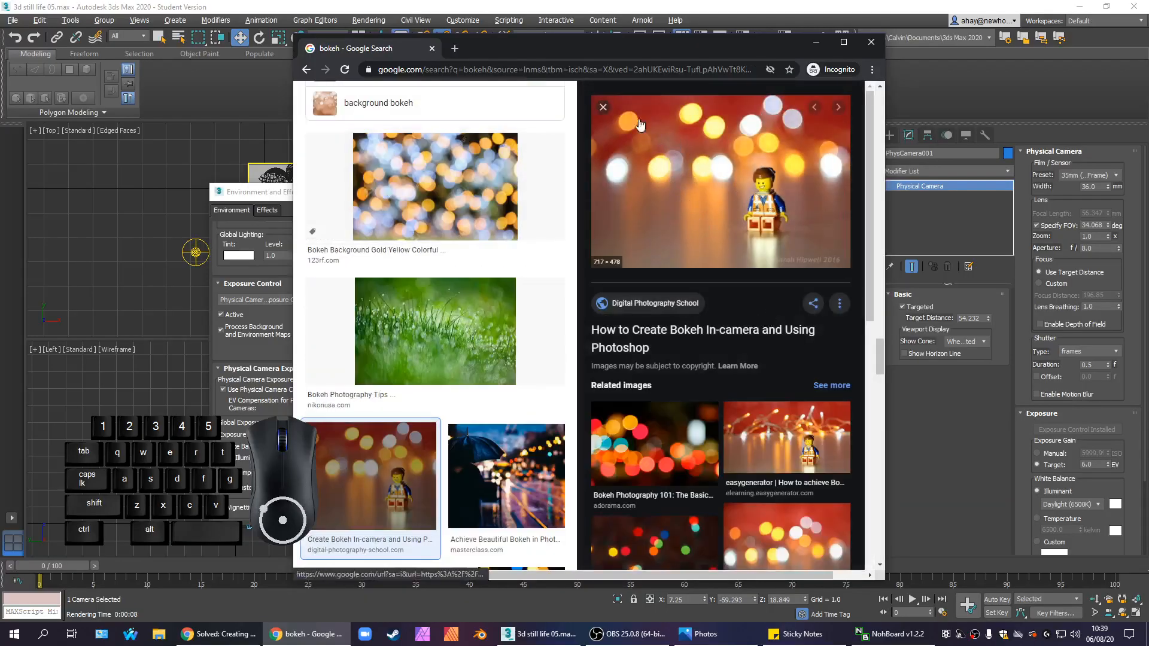
{"action": "left_click", "coordinate": [603, 107]}
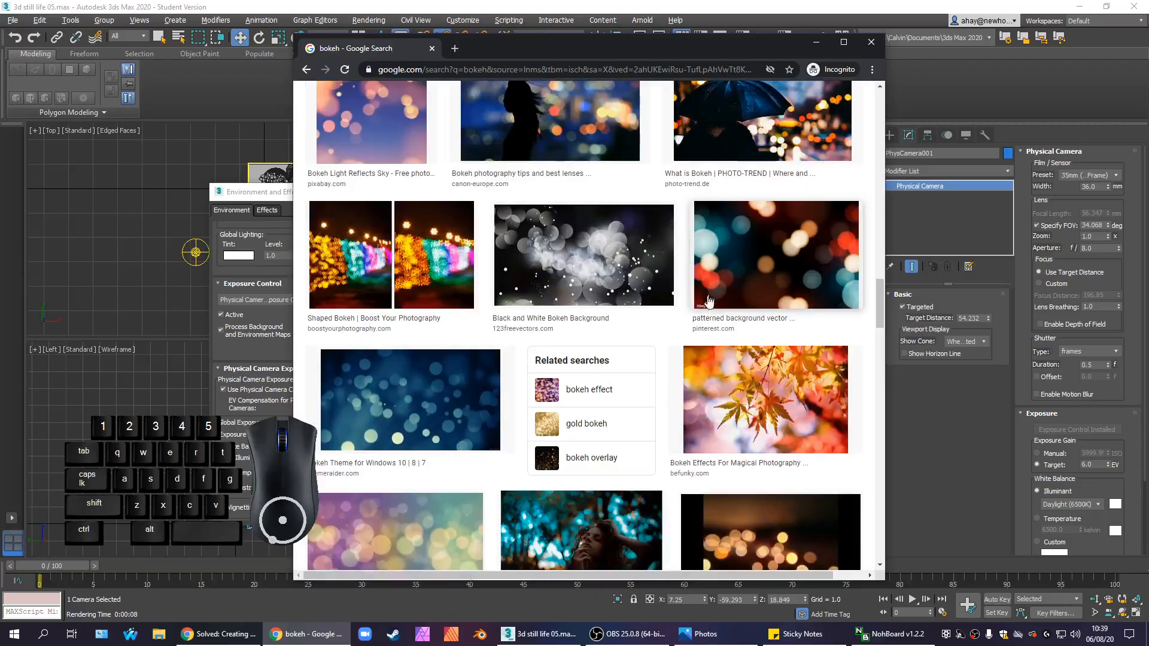
- View the umbrella bokeh photo from PHOTO-TREND full size in its own tab, and close the browser window
{"action": "scroll", "coordinate": [739, 281], "scroll_direction": "up", "scroll_amount": 2}
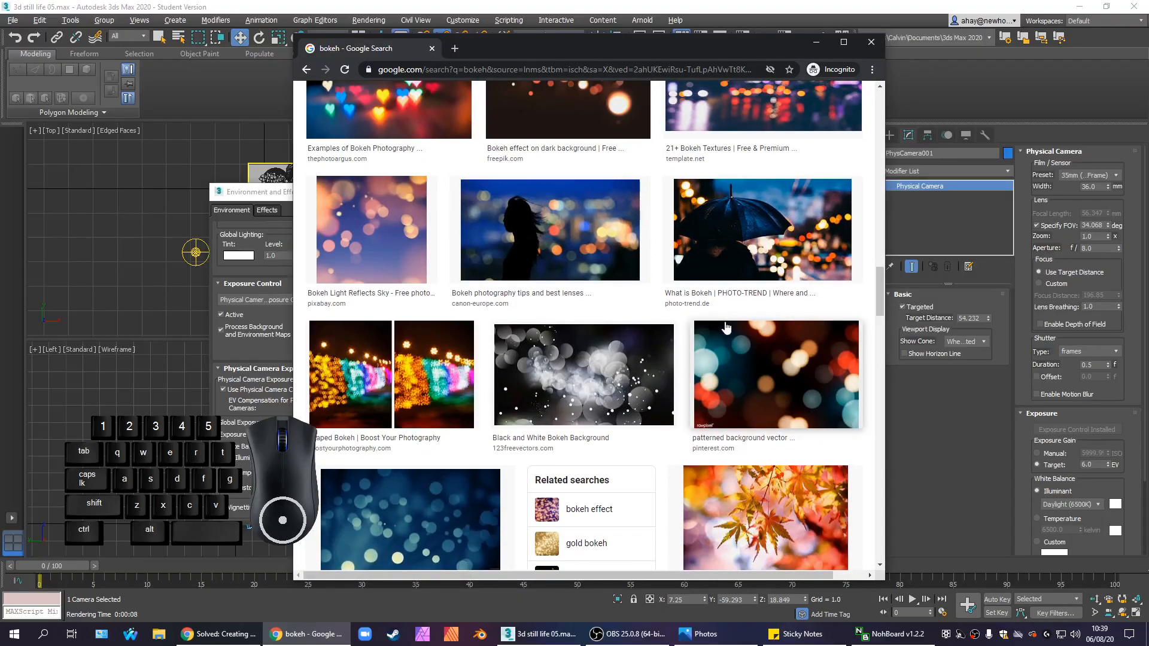
{"action": "left_click", "coordinate": [756, 247]}
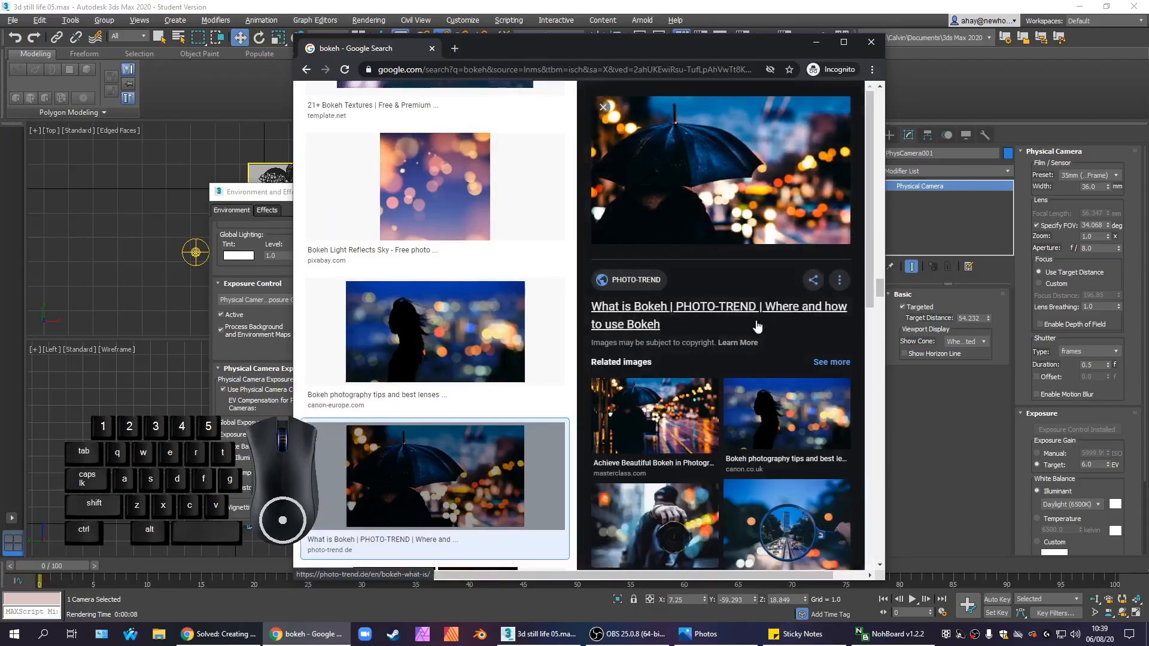
{"action": "right_click", "coordinate": [734, 221]}
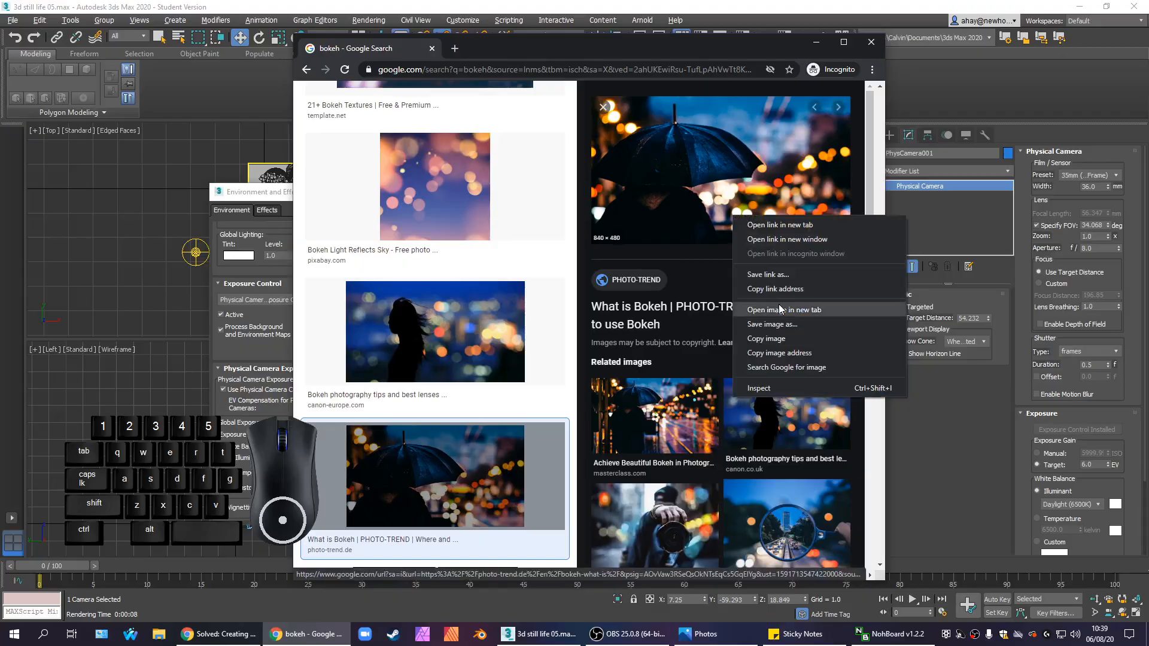
{"action": "left_click", "coordinate": [784, 308]}
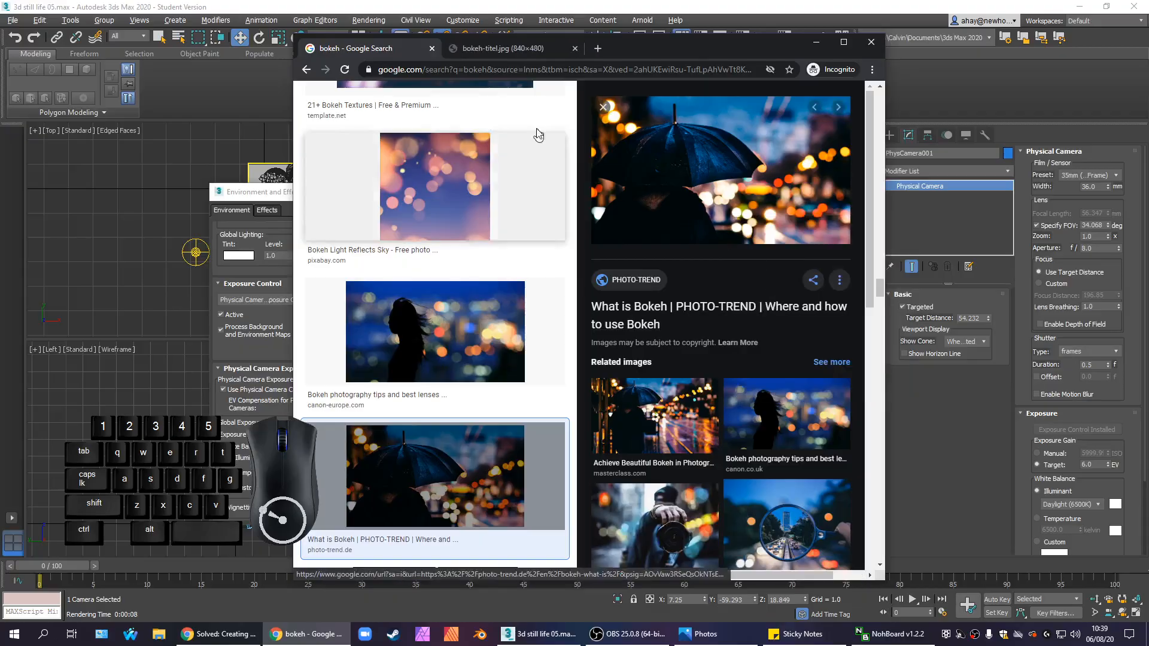
{"action": "left_click", "coordinate": [530, 53]}
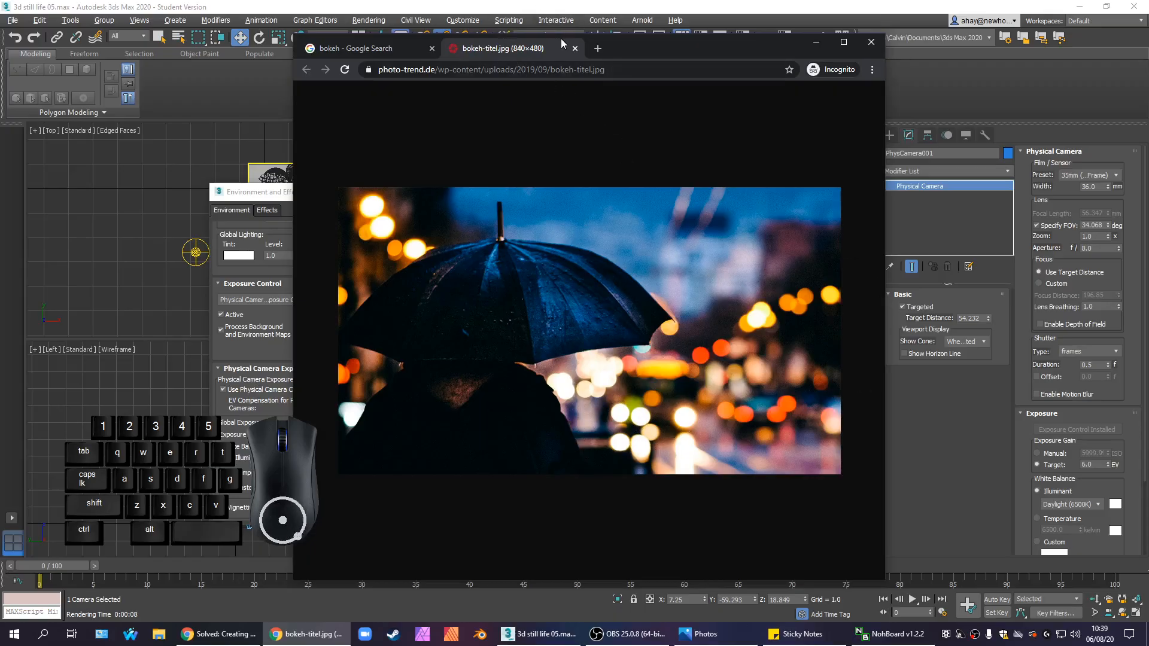
{"action": "left_click", "coordinate": [574, 50]}
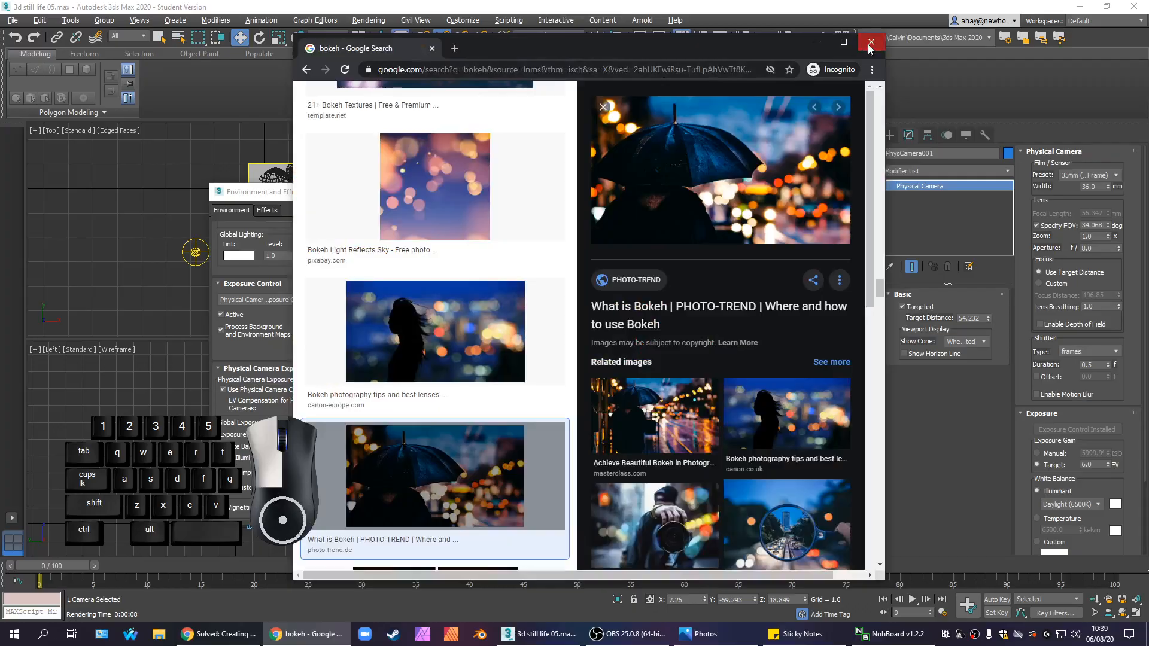
{"action": "left_click", "coordinate": [871, 44]}
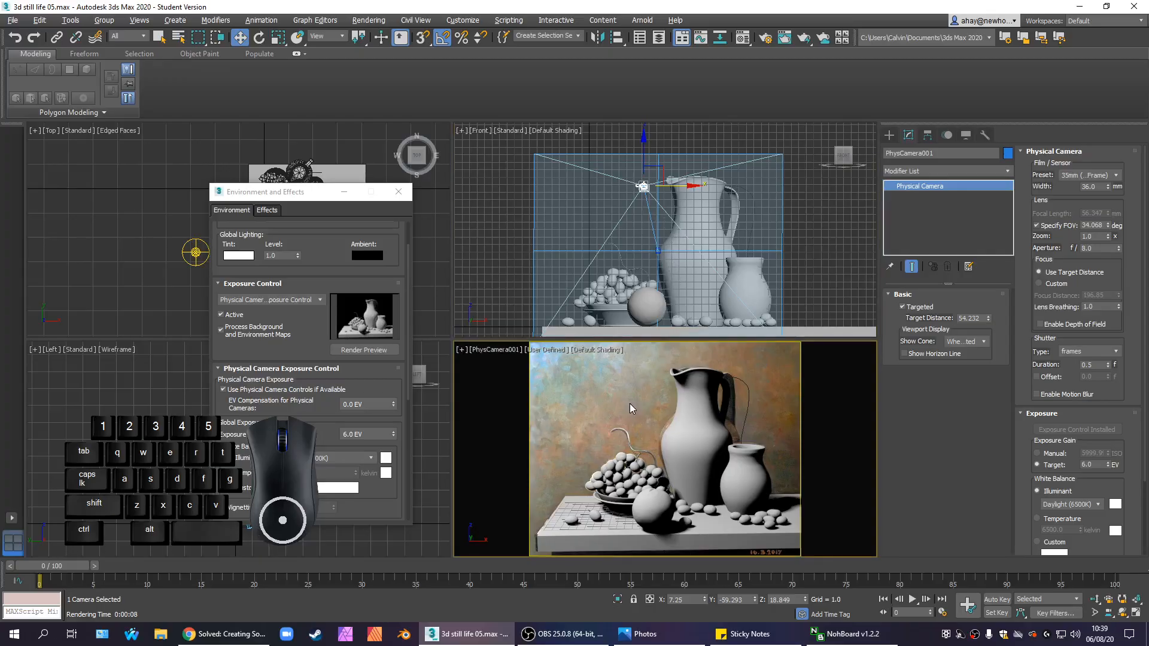
- Close the environment settings and create a teapot with a radius of about 5 just in front of the camera in the top view
{"action": "left_click", "coordinate": [398, 191]}
{"action": "scroll", "coordinate": [372, 267], "scroll_direction": "down", "scroll_amount": 5}
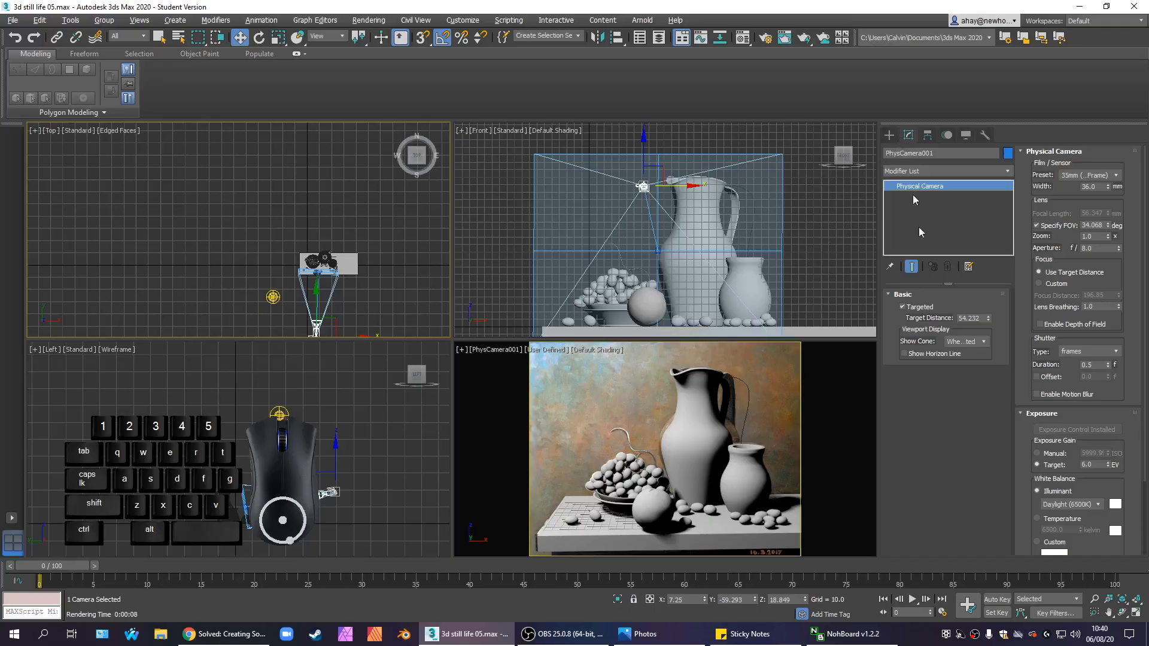
{"action": "left_click", "coordinate": [890, 135]}
{"action": "left_click", "coordinate": [922, 207]}
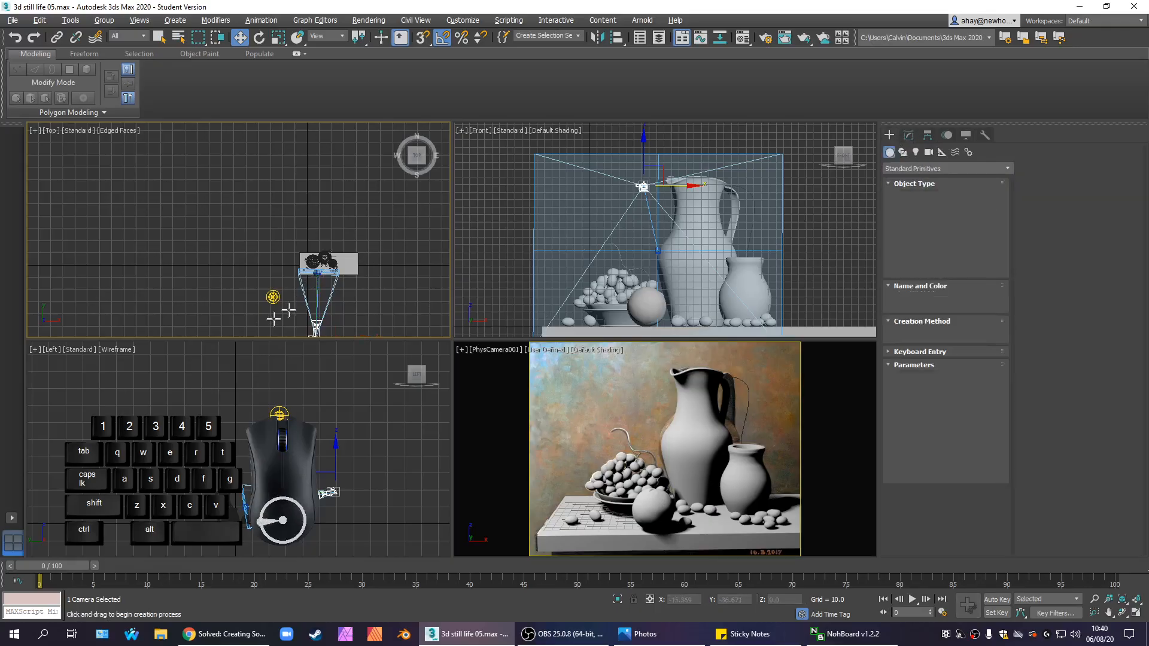
{"action": "left_click", "coordinate": [922, 257]}
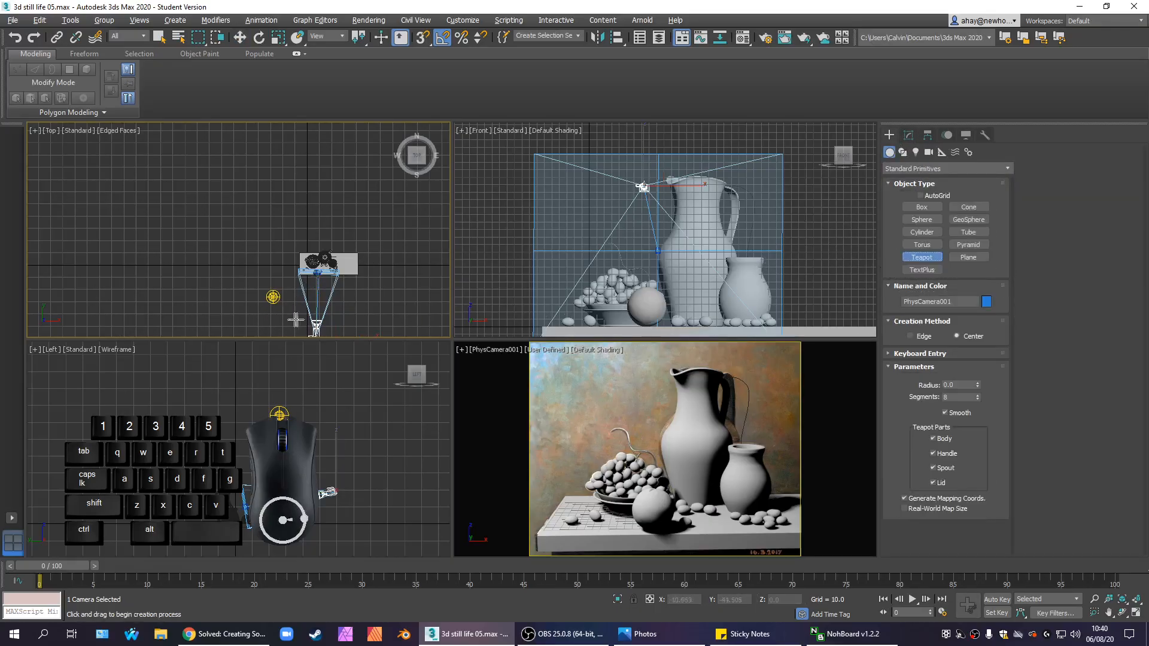
{"action": "left_click_drag", "start_coordinate": [321, 317], "coordinate": [326, 319]}
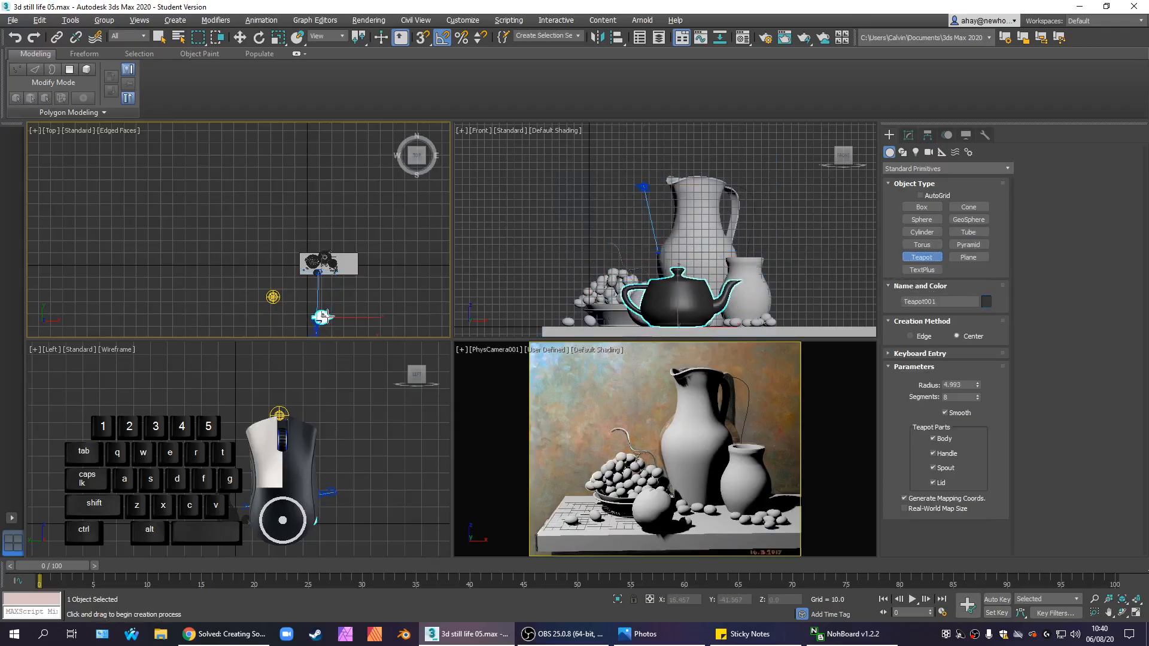
- Raise the teapot to a height of about 15.3 units and shift it about 3.3 units along X
{"action": "right_click", "coordinate": [320, 464]}
{"action": "key", "text": "w"}
{"action": "left_click_drag", "start_coordinate": [322, 484], "coordinate": [322, 468]}
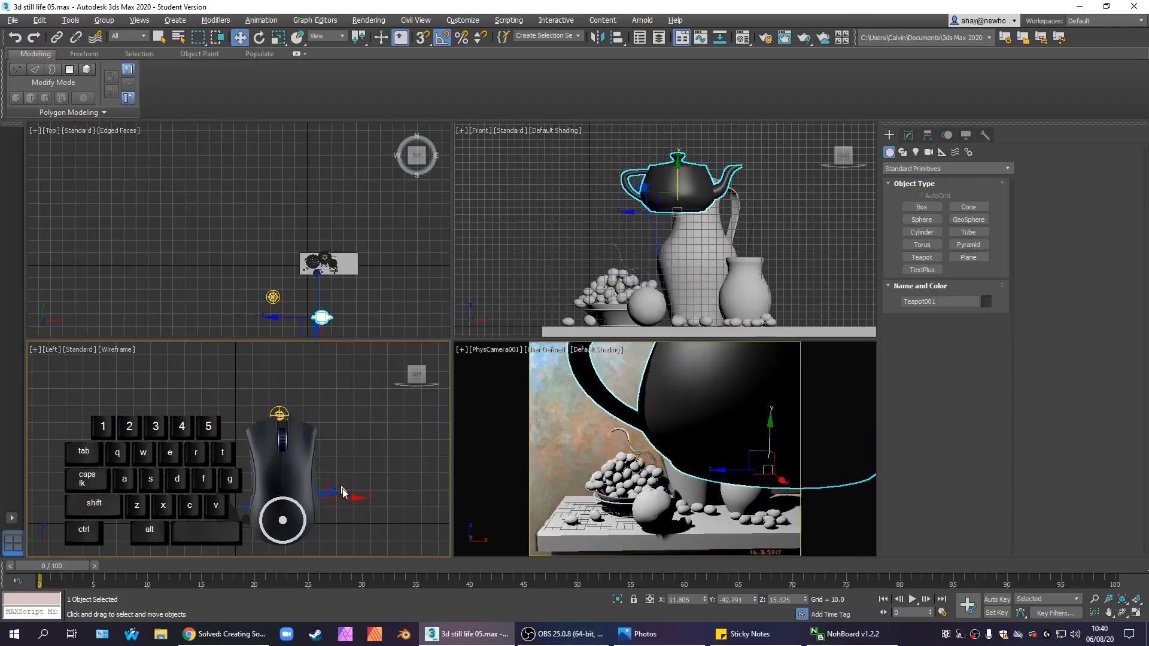
{"action": "mouse_move", "coordinate": [350, 321]}
{"action": "left_mouse_down"}
{"action": "mouse_move", "coordinate": [365, 319]}
{"action": "mouse_move", "coordinate": [350, 322]}
{"action": "left_mouse_up"}
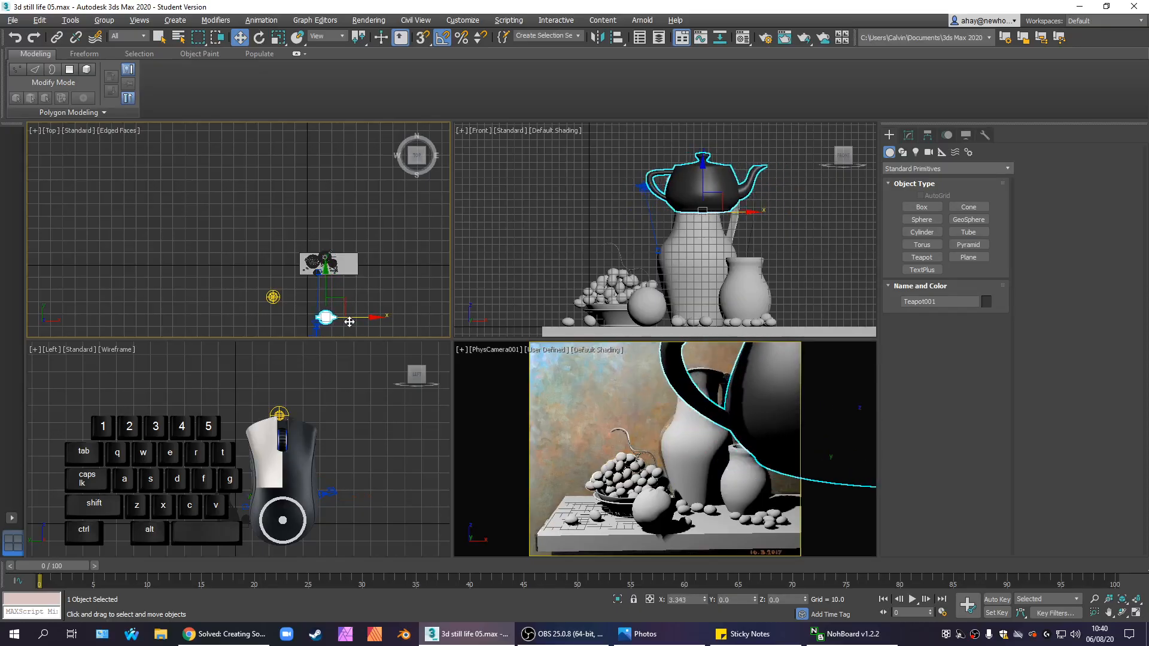
- Examine the foreground teapot in the enlarged camera view, and test-render the camera view
{"action": "right_click", "coordinate": [580, 451]}
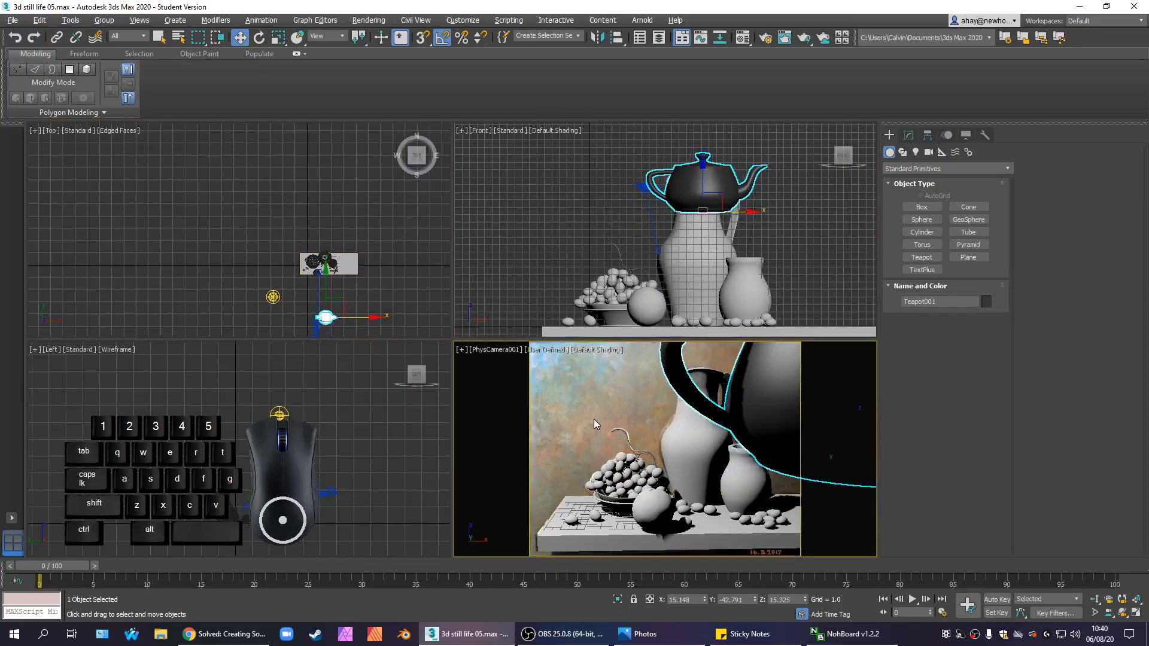
{"action": "key", "text": "alt+w"}
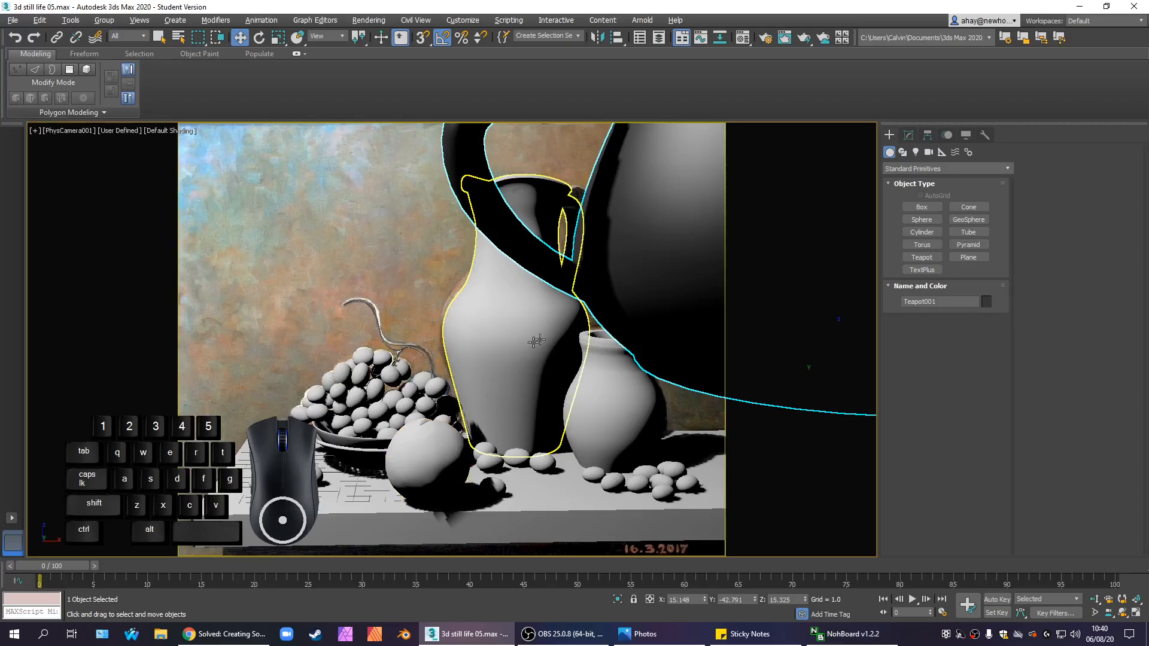
{"action": "left_click", "coordinate": [908, 135]}
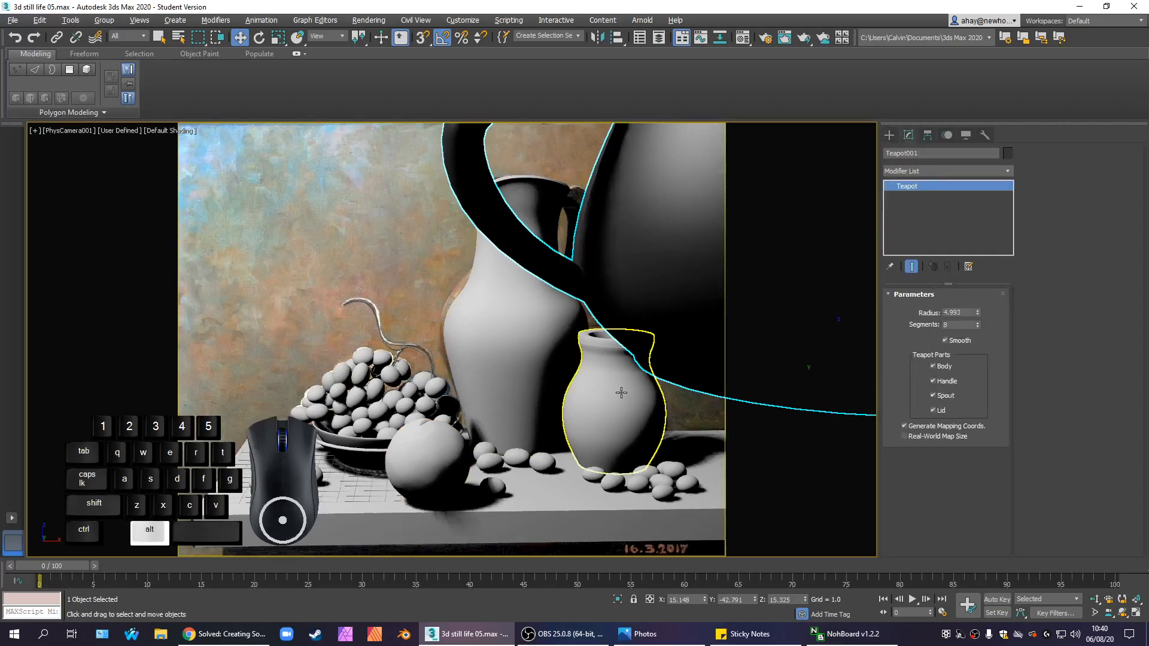
{"action": "key", "text": "alt+w"}
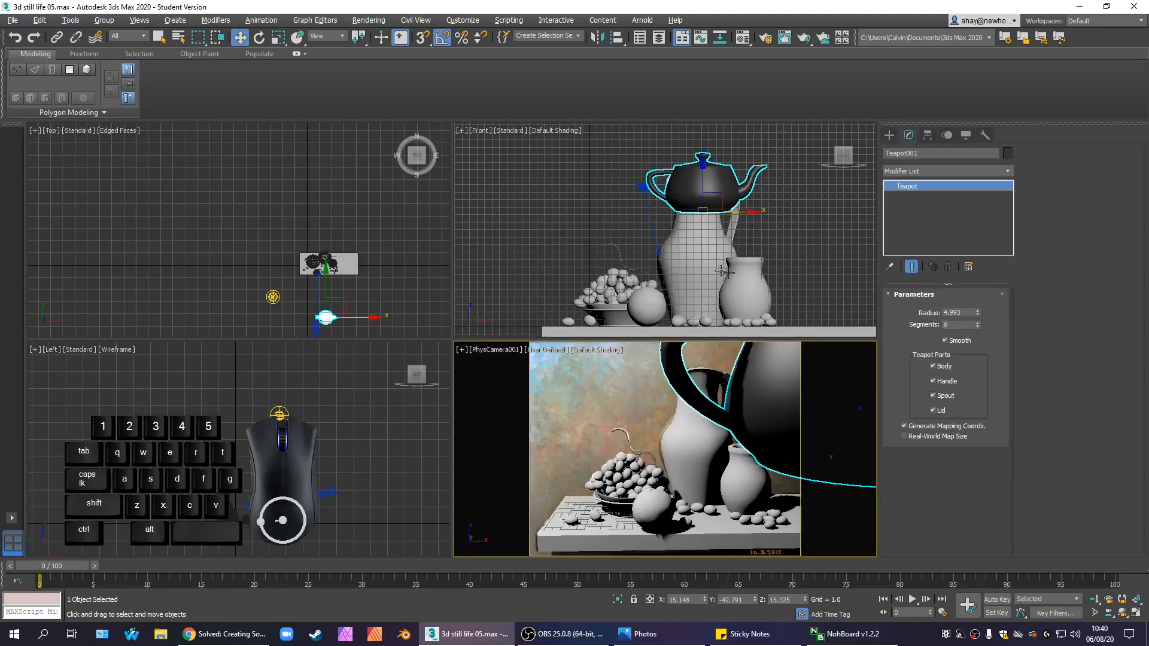
{"action": "key", "text": "shift+q"}
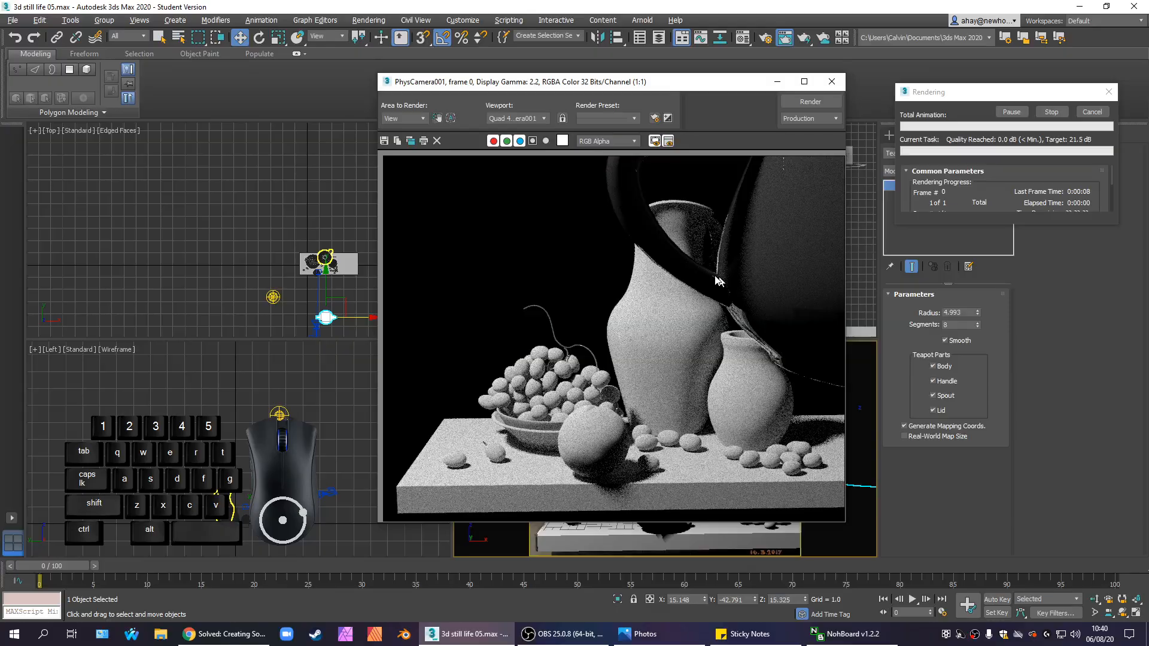
{"action": "left_click", "coordinate": [829, 81]}
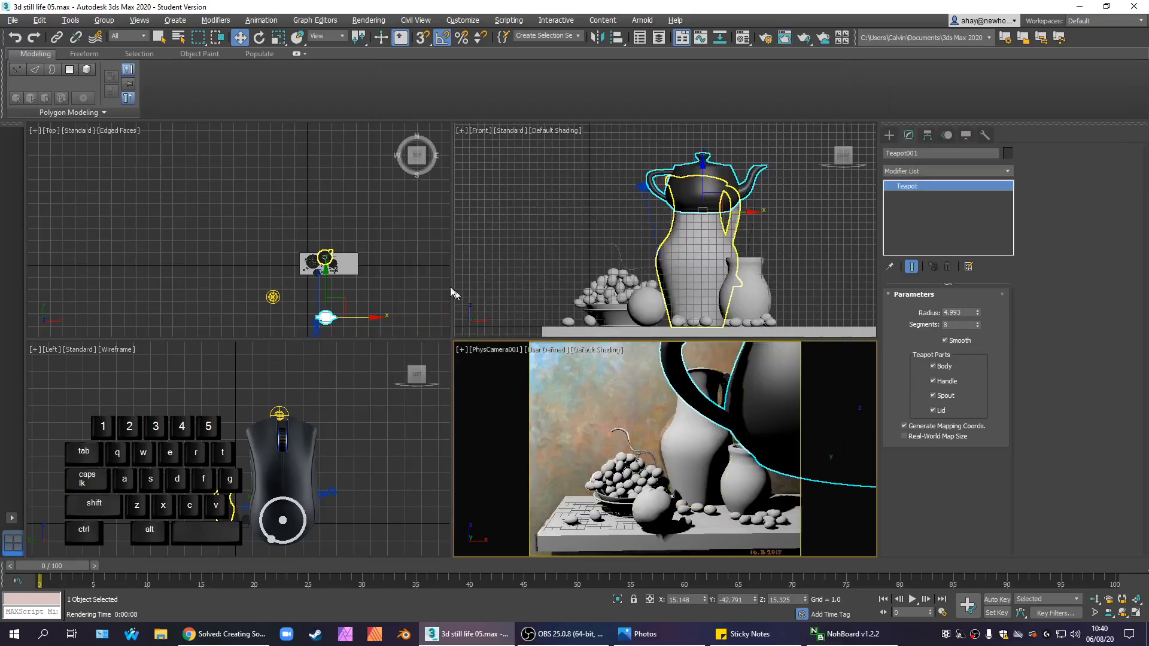
- Select the physical camera and set its aperture to f/3.5 and its shutter type to 1/seconds
{"action": "left_click", "coordinate": [397, 271]}
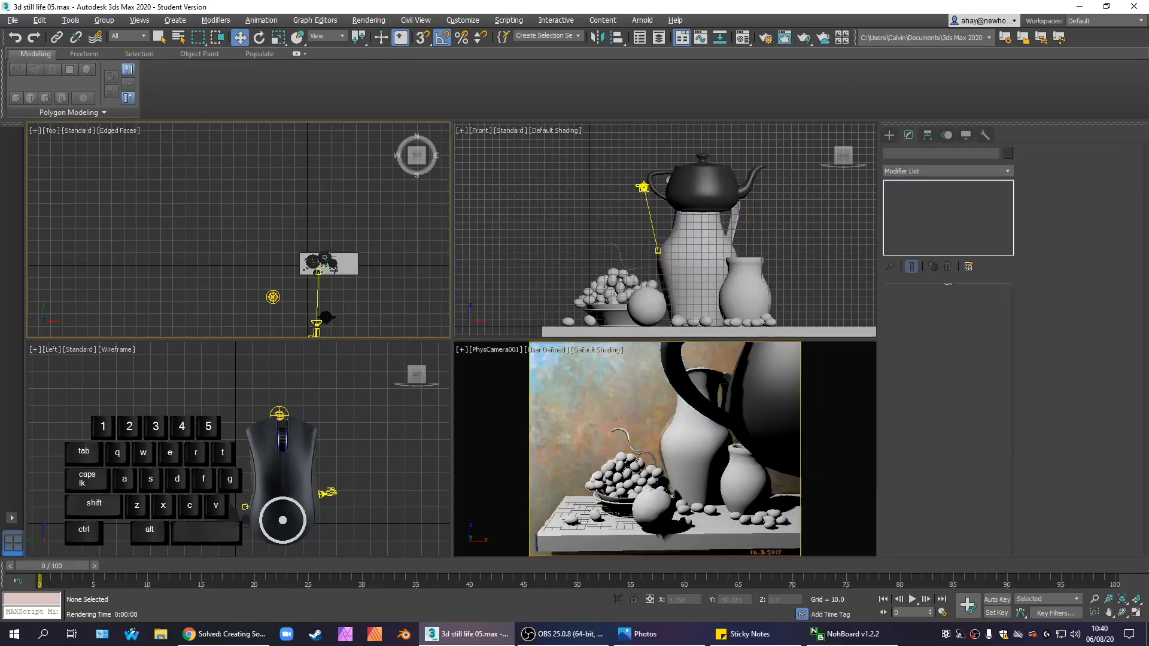
{"action": "left_click", "coordinate": [315, 328]}
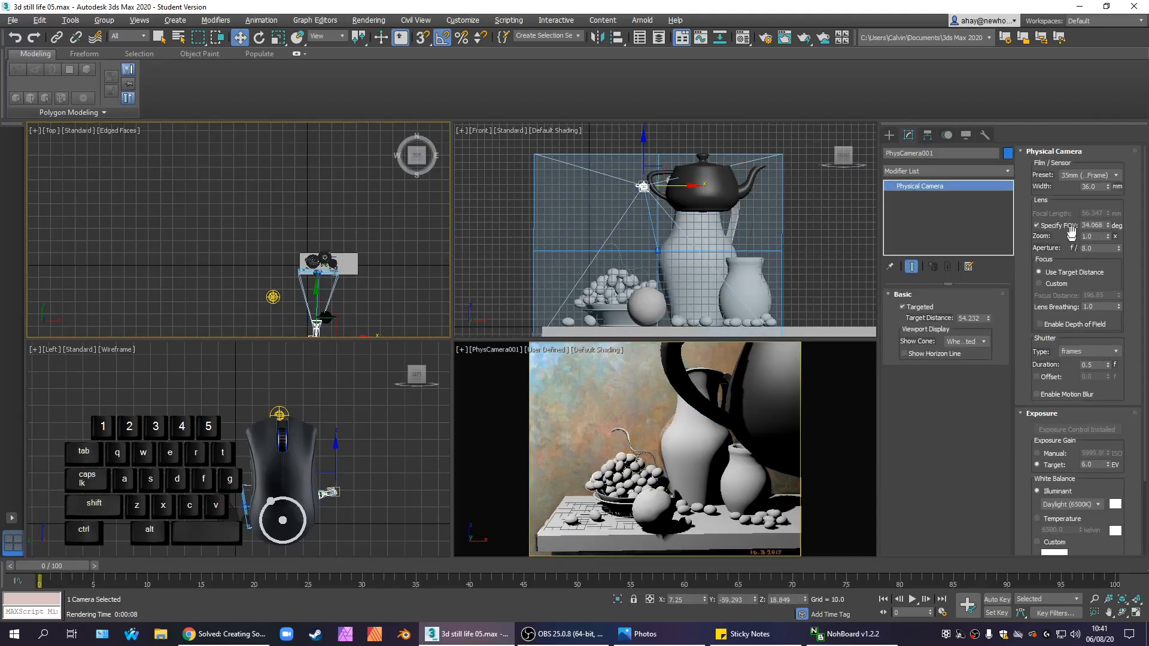
{"action": "left_click_drag", "start_coordinate": [1098, 247], "coordinate": [1013, 240]}
{"action": "type", "text": "3.5"}
{"action": "left_click", "coordinate": [1089, 351]}
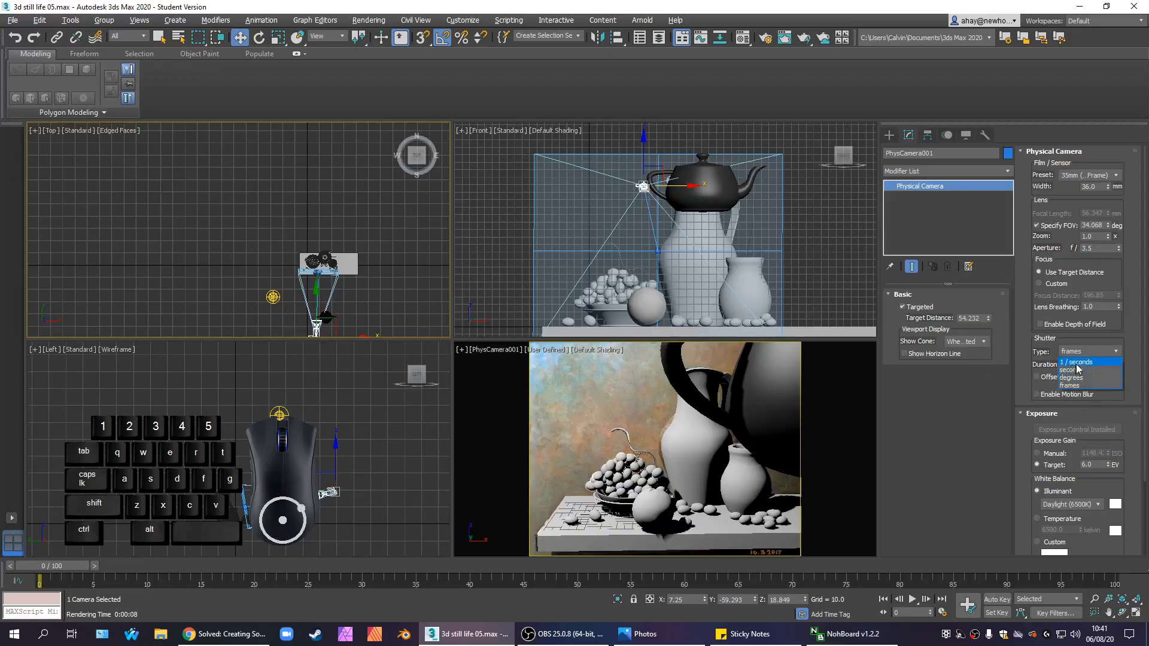
{"action": "left_click", "coordinate": [1077, 362]}
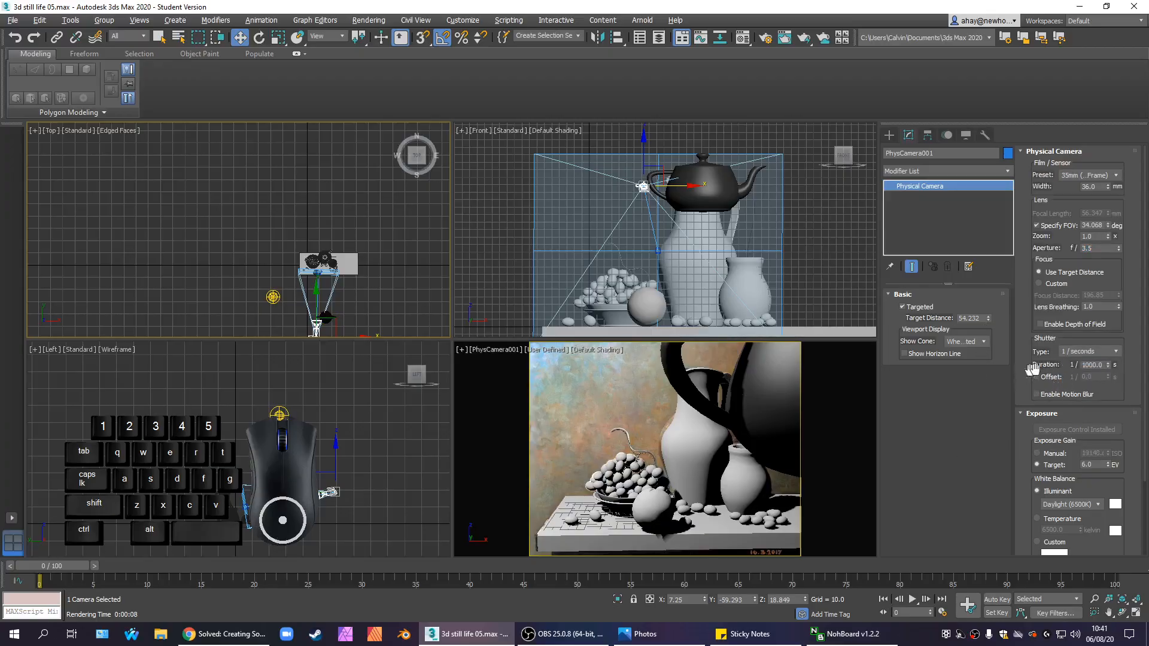
- Test-render the camera view with the shutter duration at 1/1000 s, and close the rendered frame
{"action": "double_click", "coordinate": [1104, 364]}
{"action": "right_click", "coordinate": [683, 444]}
{"action": "key", "text": "shift+q"}
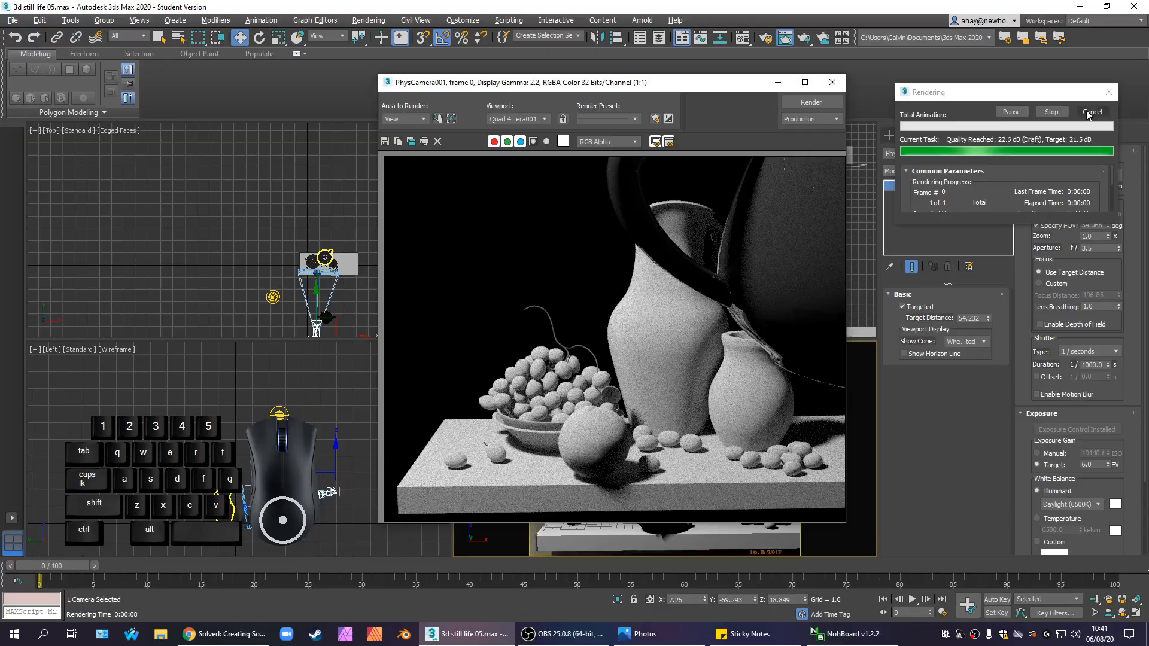
{"action": "left_click", "coordinate": [1087, 111]}
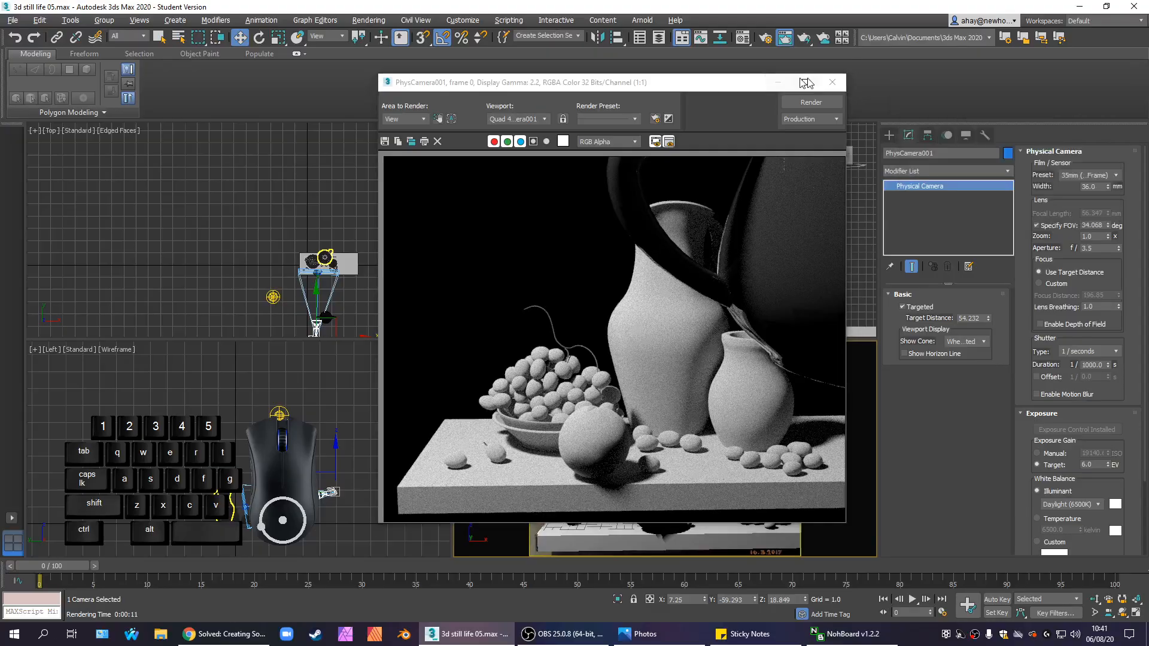
{"action": "left_click", "coordinate": [832, 82]}
- Set the camera's shutter duration to 1/60 s and test-render the camera view
{"action": "left_click", "coordinate": [1081, 364]}
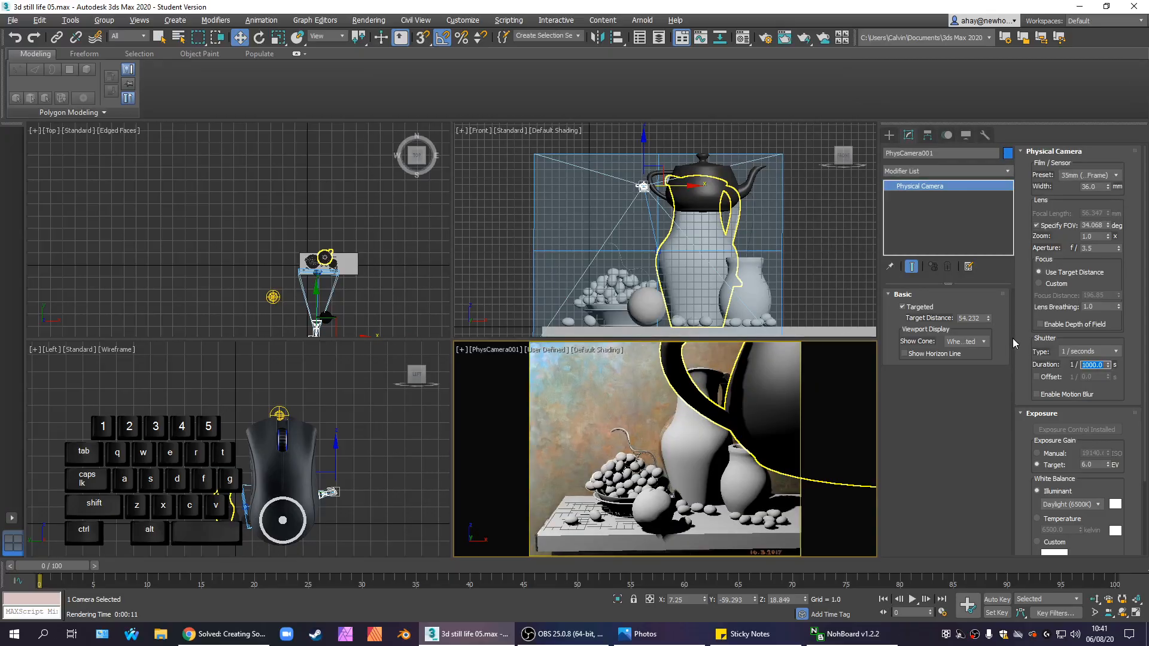
{"action": "type", "text": "6"}
{"action": "key", "text": "Return"}
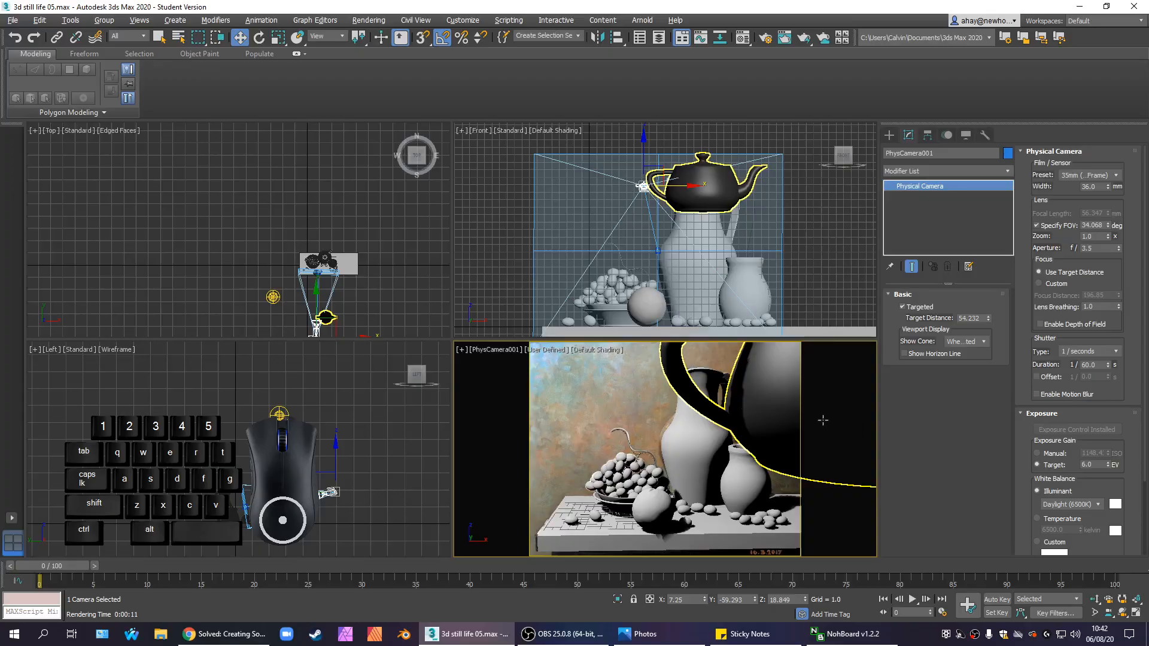
{"action": "key", "text": "shift+q"}
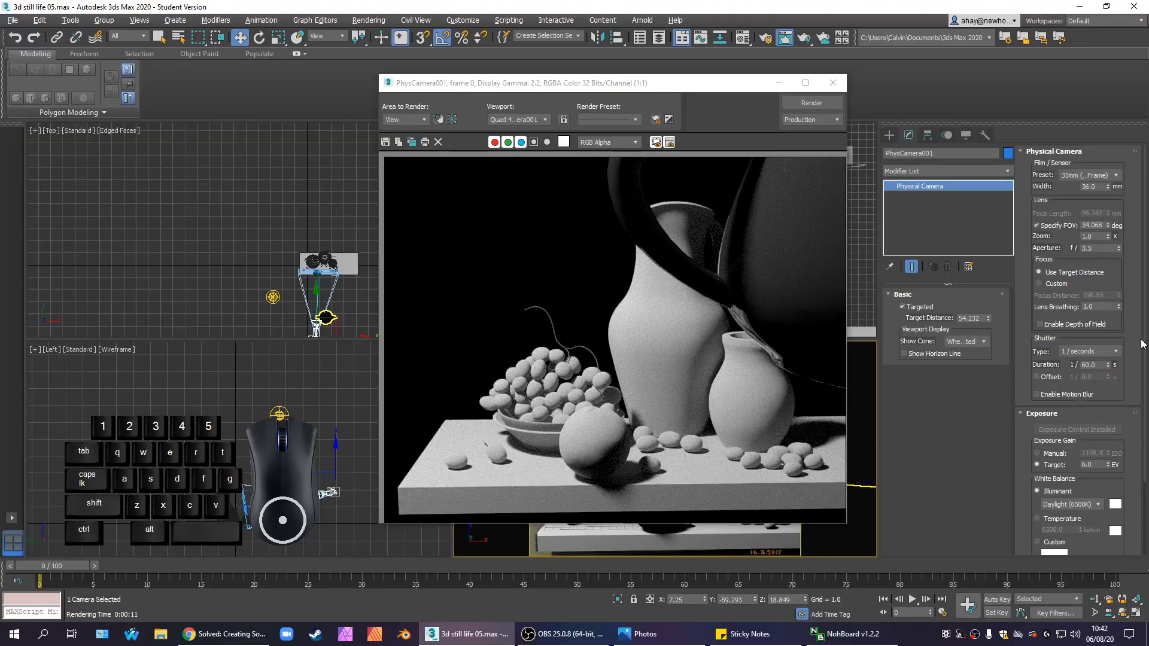
- Switch the camera's exposure gain to manual and set it to ISO 400
{"action": "scroll", "coordinate": [1144, 344], "scroll_direction": "down", "scroll_amount": 3}
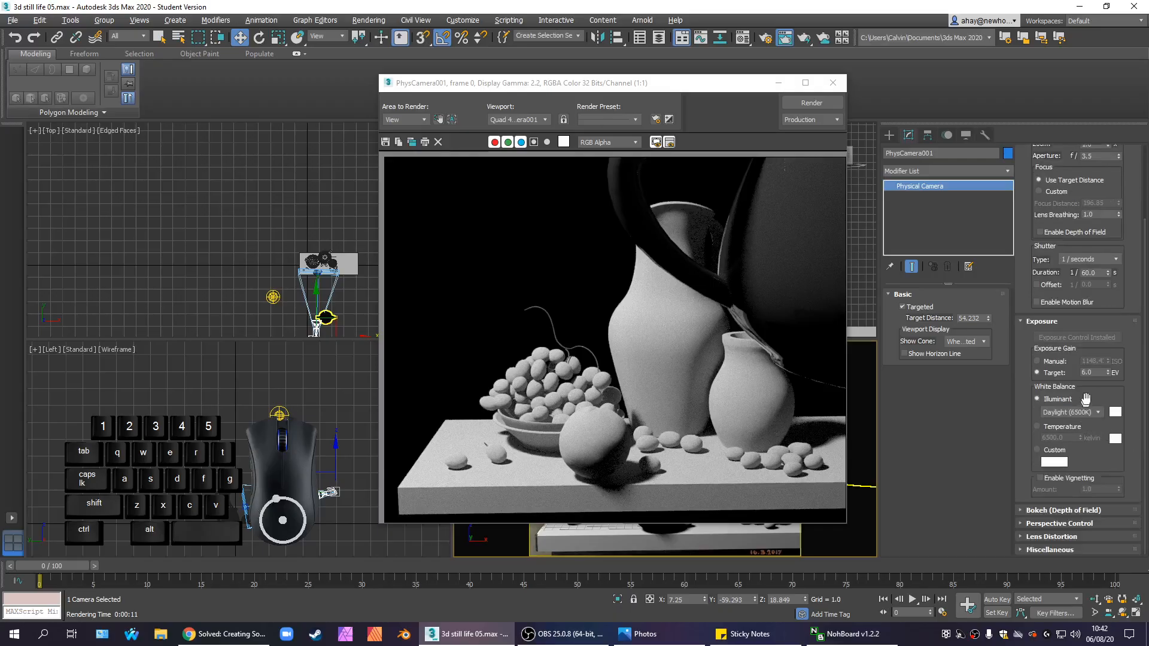
{"action": "left_click", "coordinate": [1050, 364]}
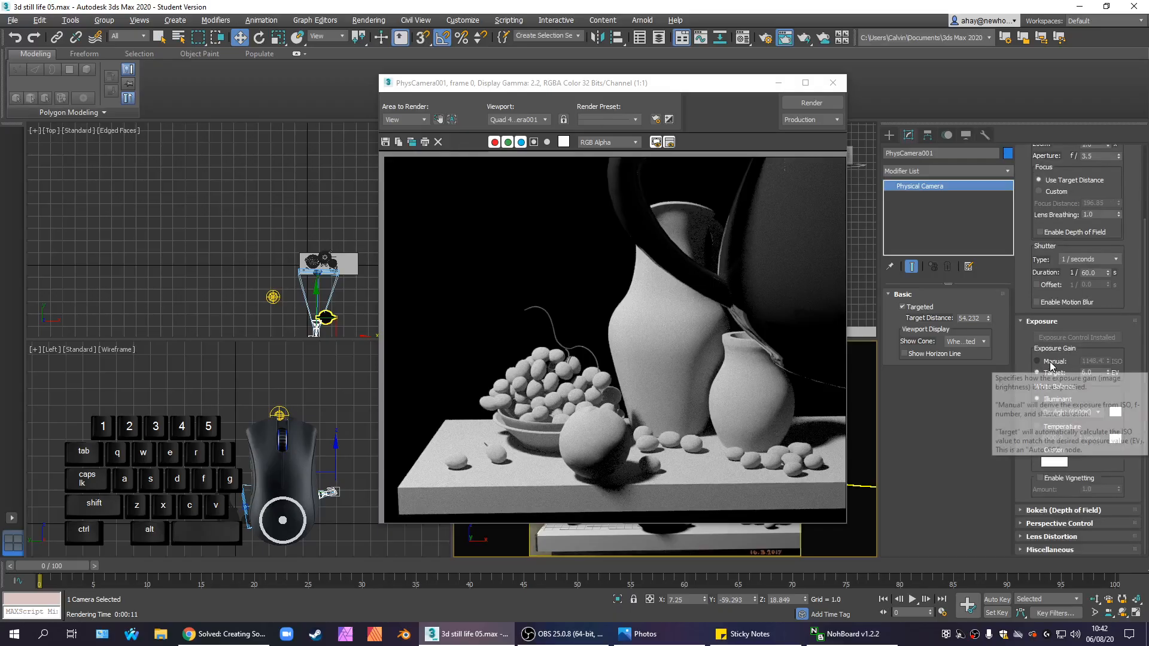
{"action": "double_click", "coordinate": [1092, 361]}
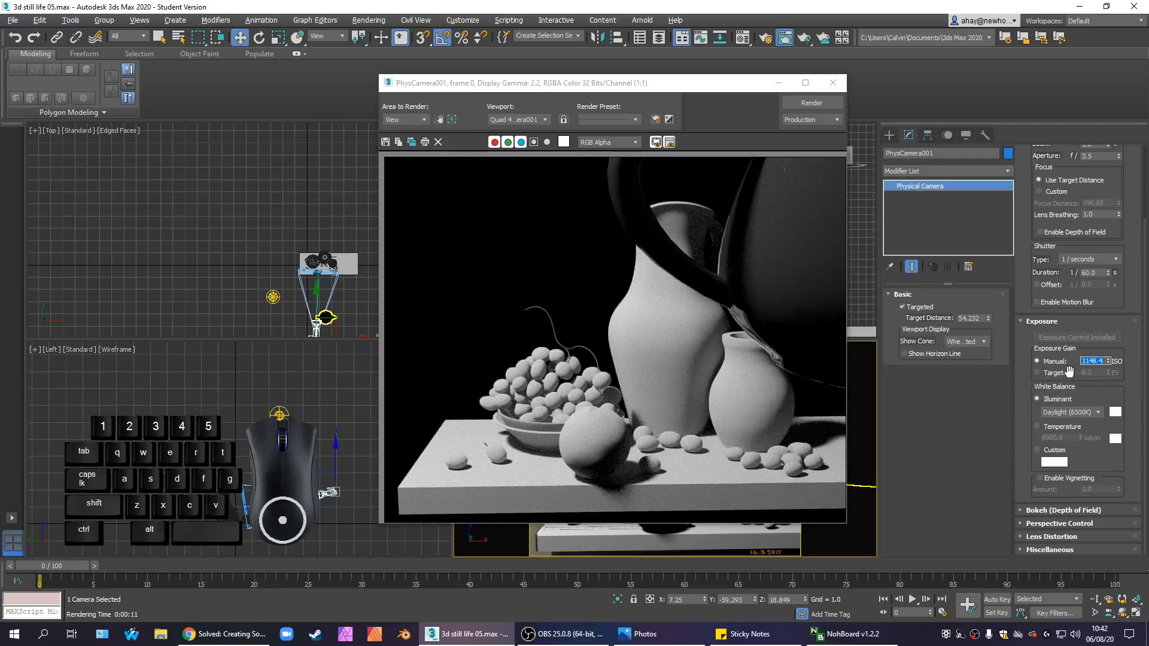
{"action": "type", "text": "437"}
{"action": "key", "text": "BackSpace"}
{"action": "key", "text": "BackSpace"}
{"action": "key", "text": "Return"}
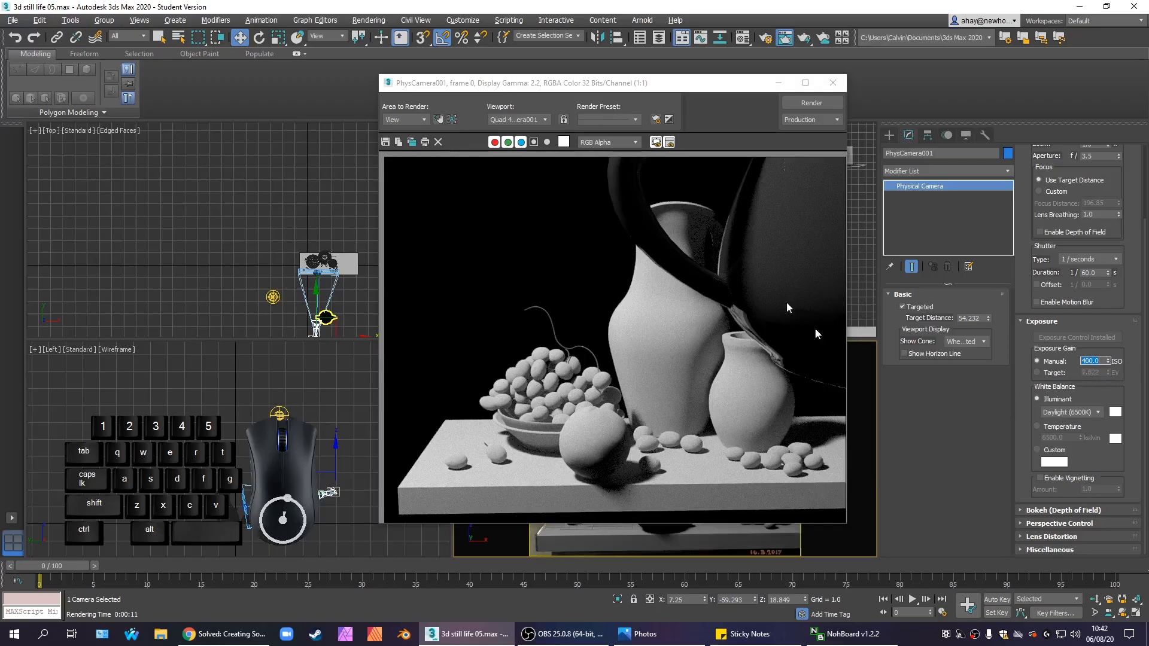
- Move the rendered frame aside to uncover the camera view, and test-render the view with the manual ISO
{"action": "left_click_drag", "start_coordinate": [640, 82], "coordinate": [337, 76]}
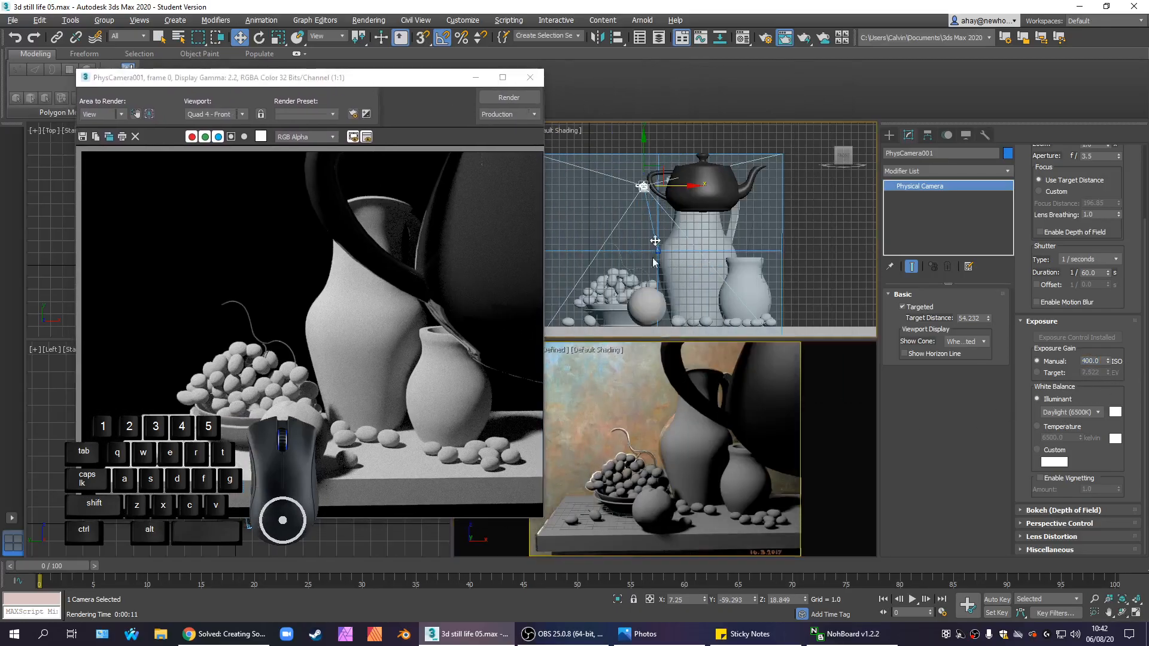
{"action": "key", "text": "shift+q"}
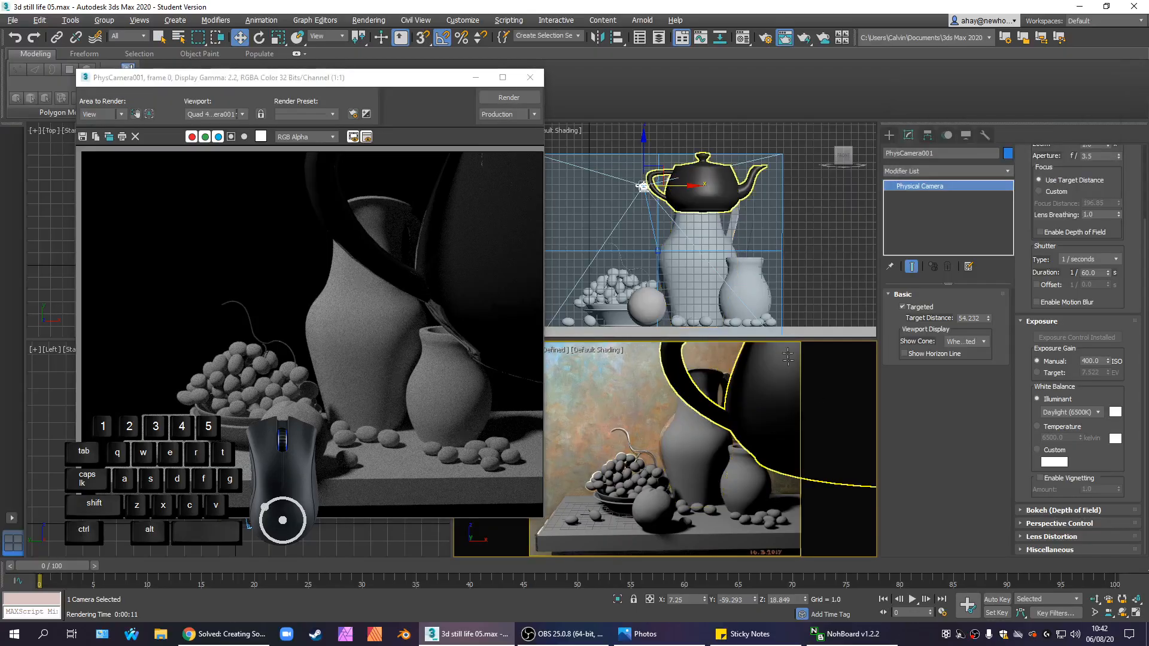
{"action": "right_click", "coordinate": [776, 309]}
{"action": "right_click", "coordinate": [736, 407]}
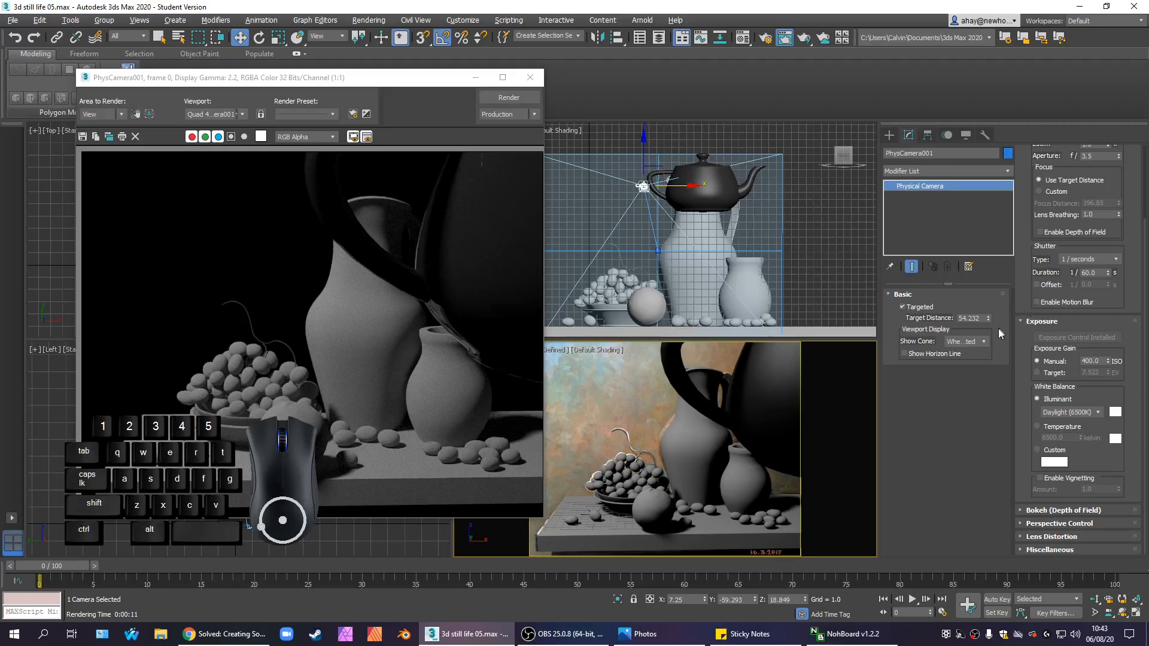
- Try an aperture of f/22 on the camera, and return it to f/3.5
{"action": "left_click", "coordinate": [972, 400]}
{"action": "left_click", "coordinate": [1101, 156]}
{"action": "type", "text": "22"}
{"action": "key", "text": "Return"}
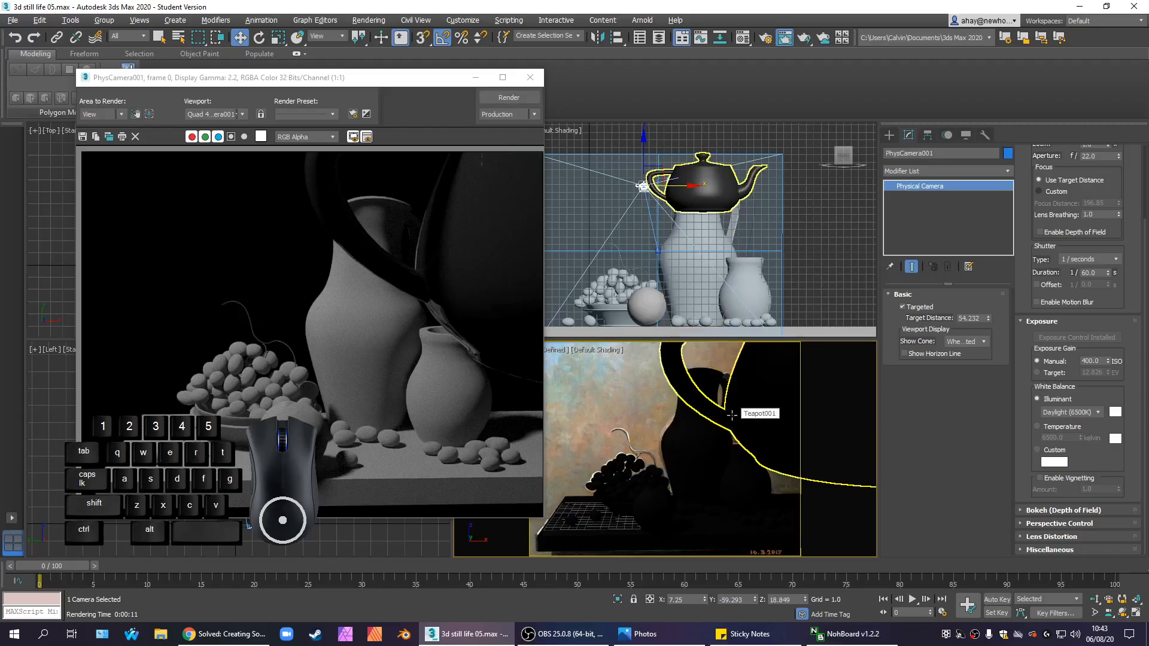
{"action": "left_click", "coordinate": [1099, 156]}
{"action": "type", "text": "3.5"}
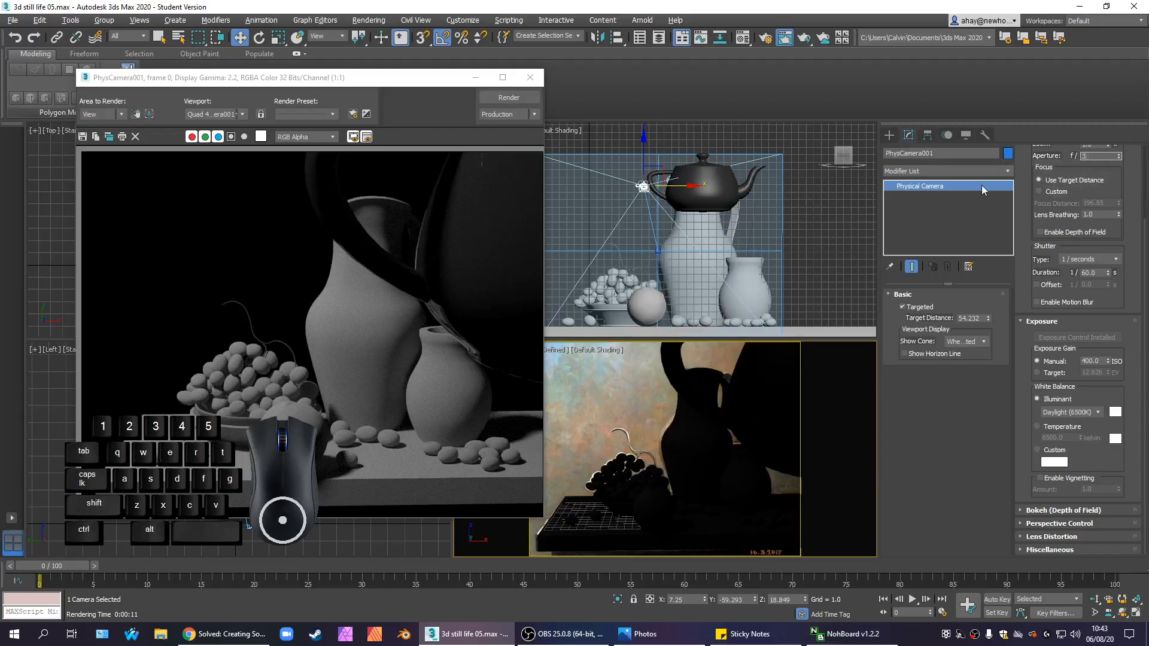
{"action": "key", "text": "Return"}
{"action": "right_click", "coordinate": [838, 371]}
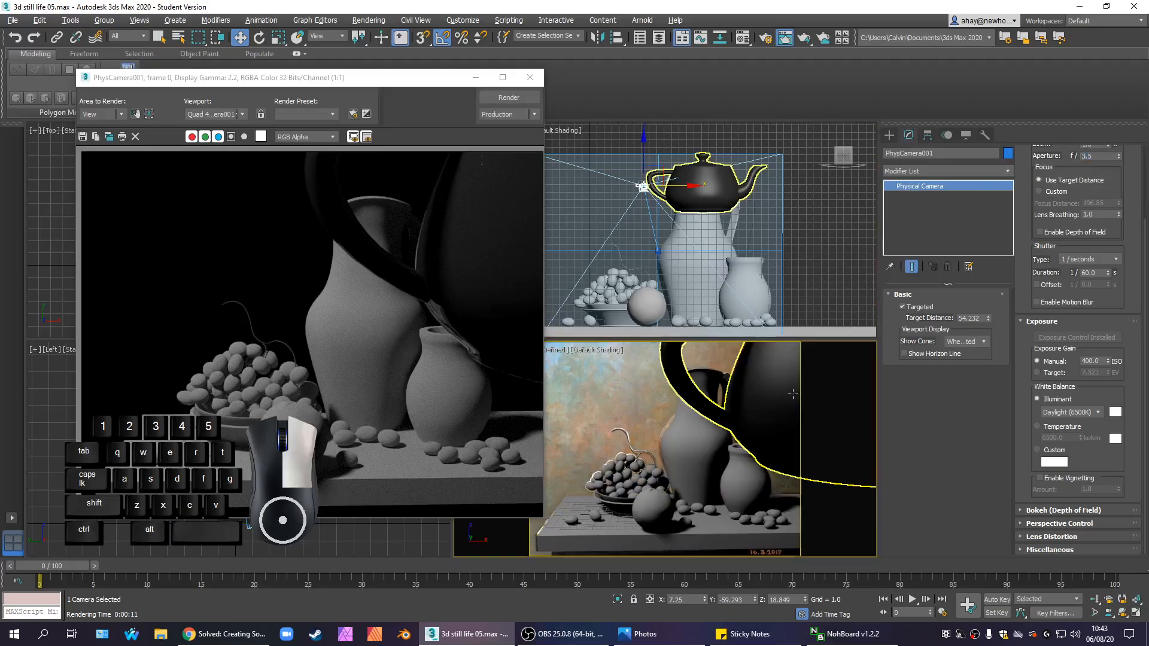
- Set the camera's shutter duration to 1/30 s and test-render the camera view
{"action": "left_click", "coordinate": [1103, 273]}
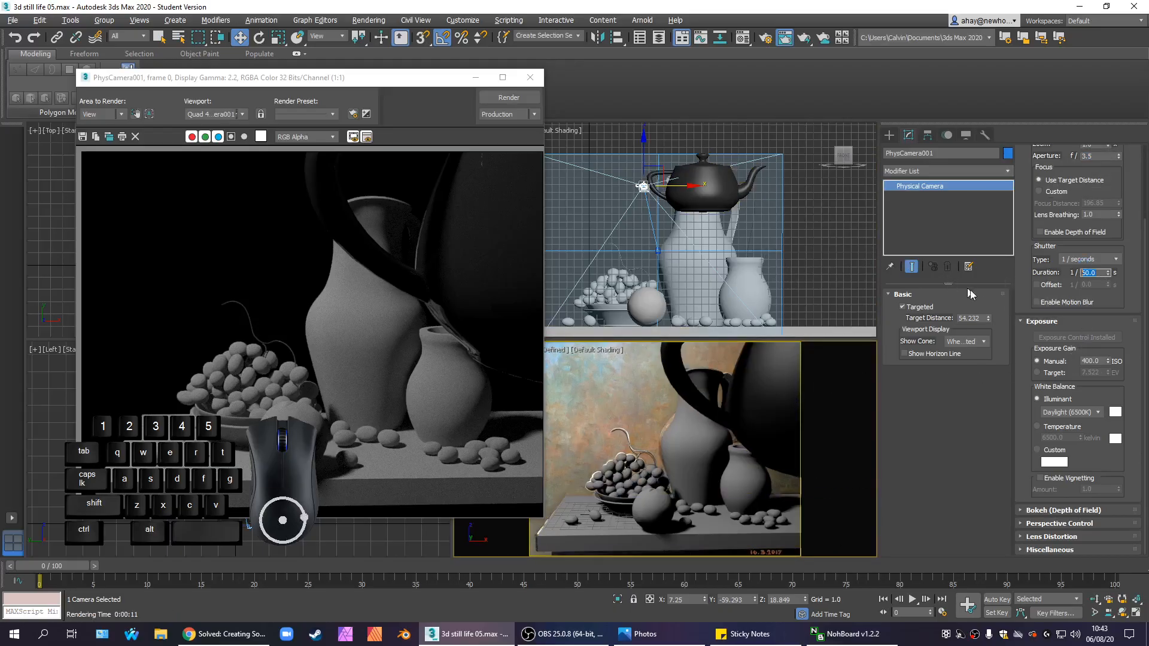
{"action": "type", "text": "30"}
{"action": "key", "text": "Return"}
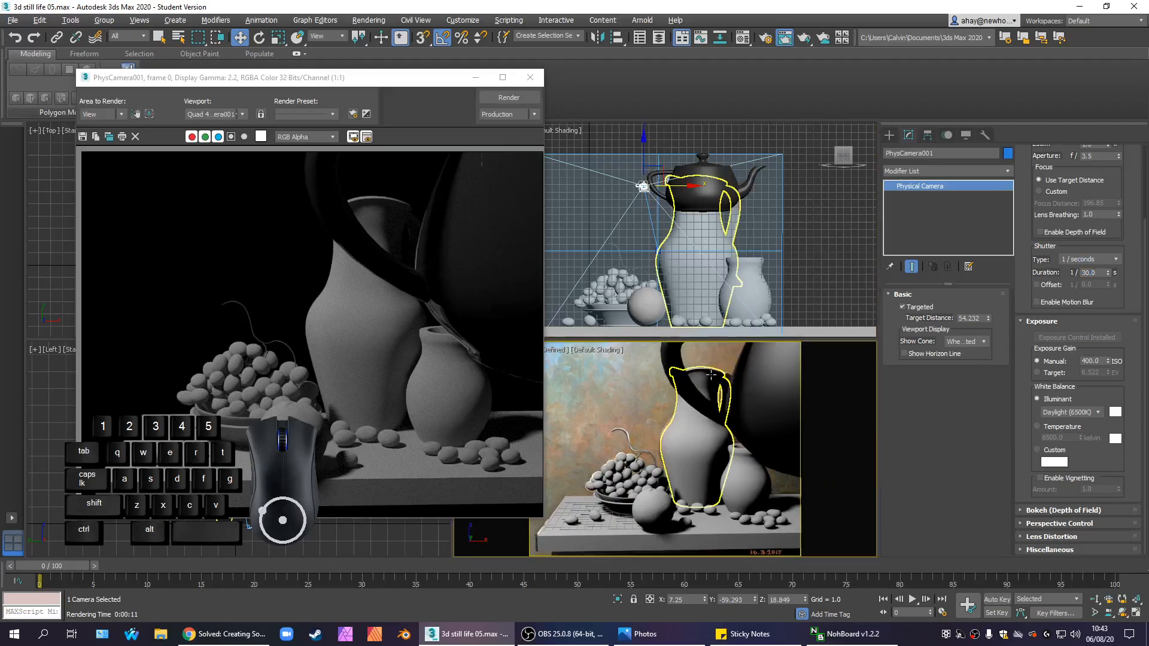
{"action": "key", "text": "shift+q"}
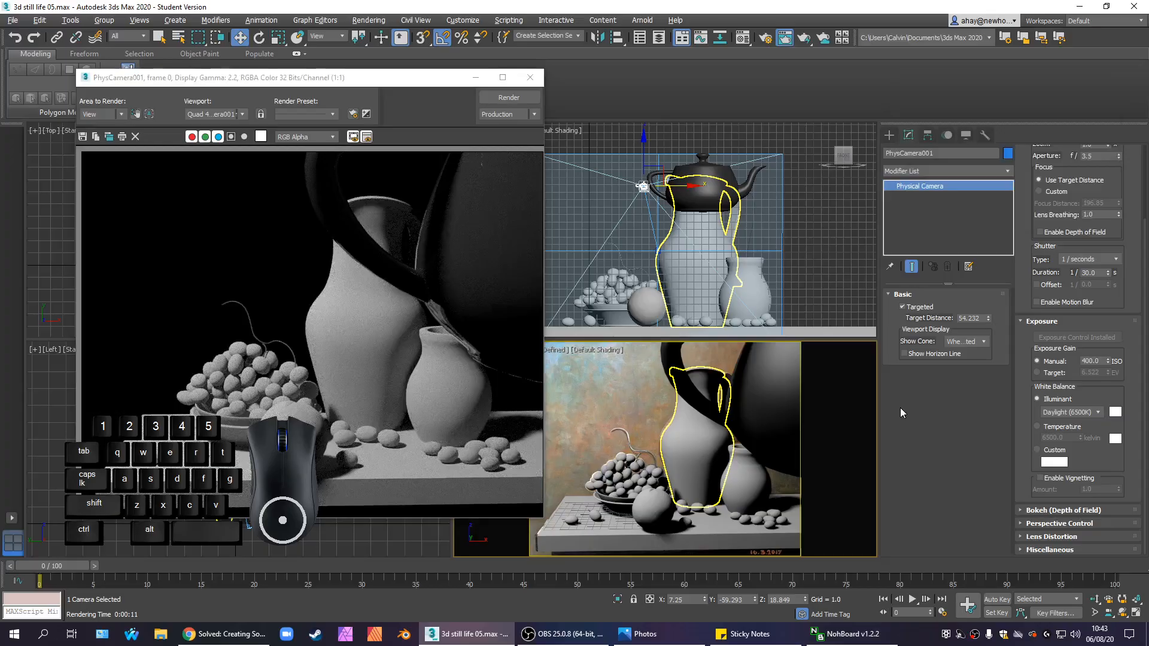
- Enable depth of field on the physical camera and close the rendered frame
{"action": "left_click", "coordinate": [985, 431]}
{"action": "left_click", "coordinate": [1040, 232]}
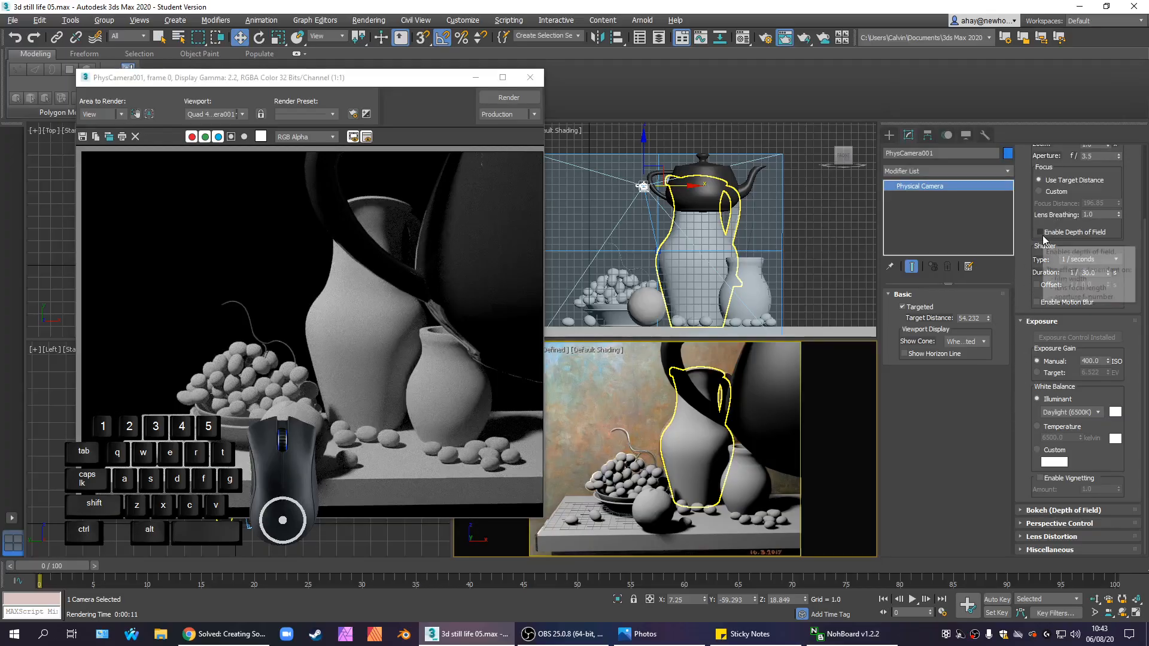
{"action": "left_click", "coordinate": [530, 78]}
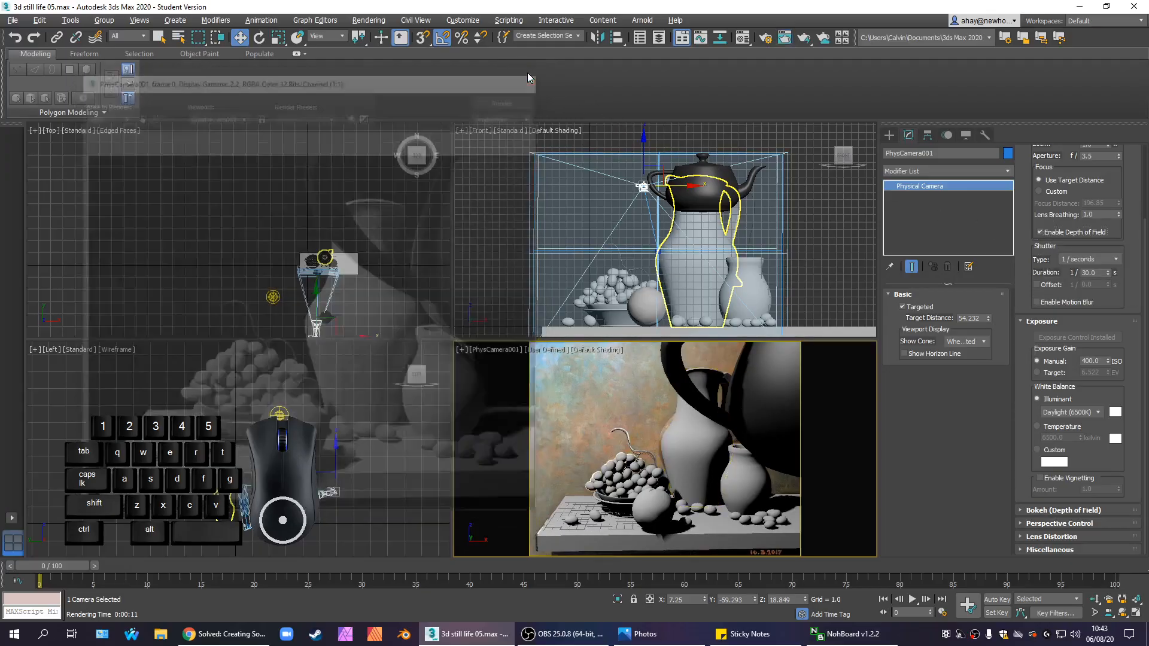
- Examine the camera's near and far focus planes around the still life objects and the teapot in the top view
{"action": "middle_click", "coordinate": [378, 252]}
{"action": "scroll", "coordinate": [378, 253], "scroll_direction": "up", "scroll_amount": 10}
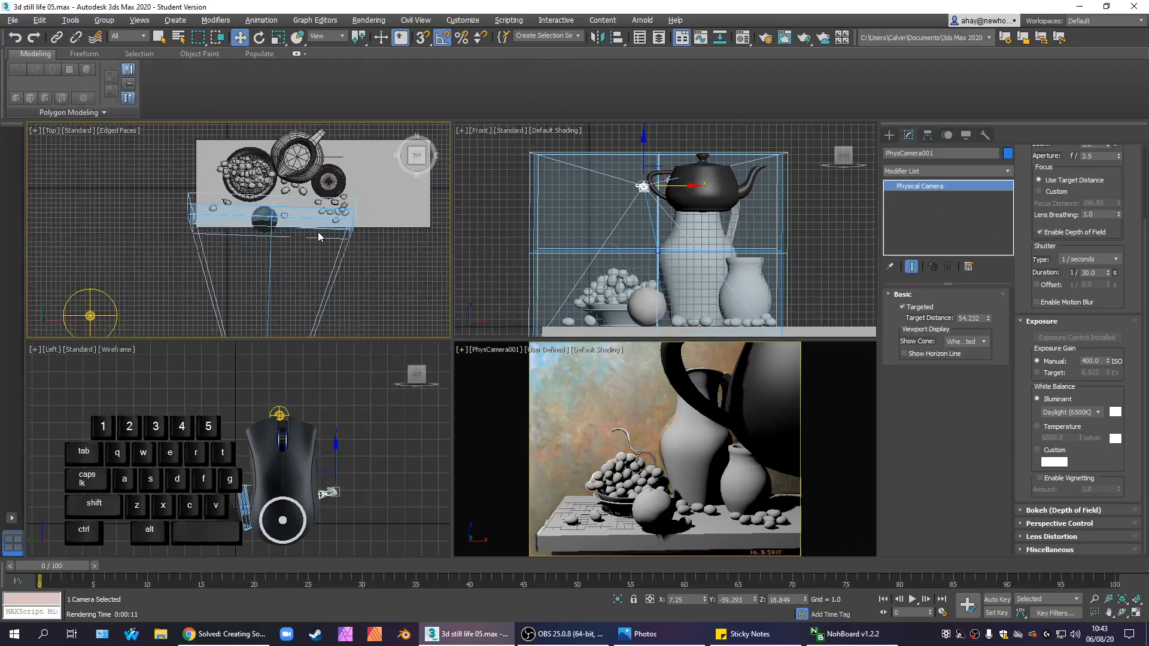
{"action": "middle_click_drag", "start_coordinate": [392, 257], "coordinate": [451, 281]}
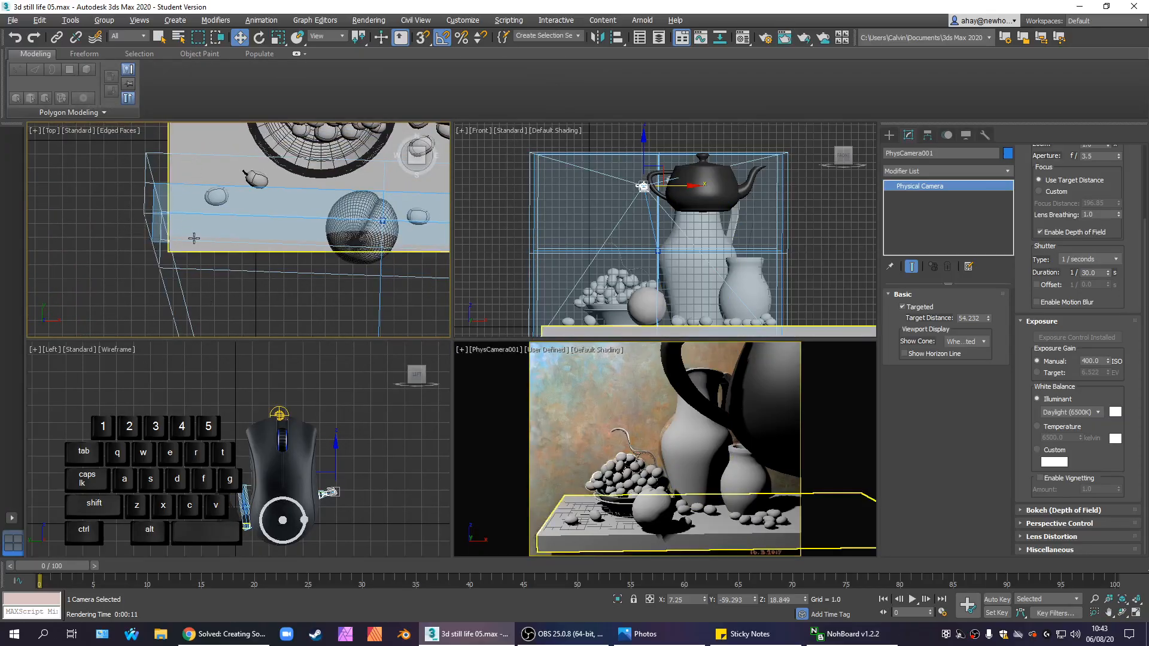
{"action": "scroll", "coordinate": [140, 250], "scroll_direction": "up", "scroll_amount": 3}
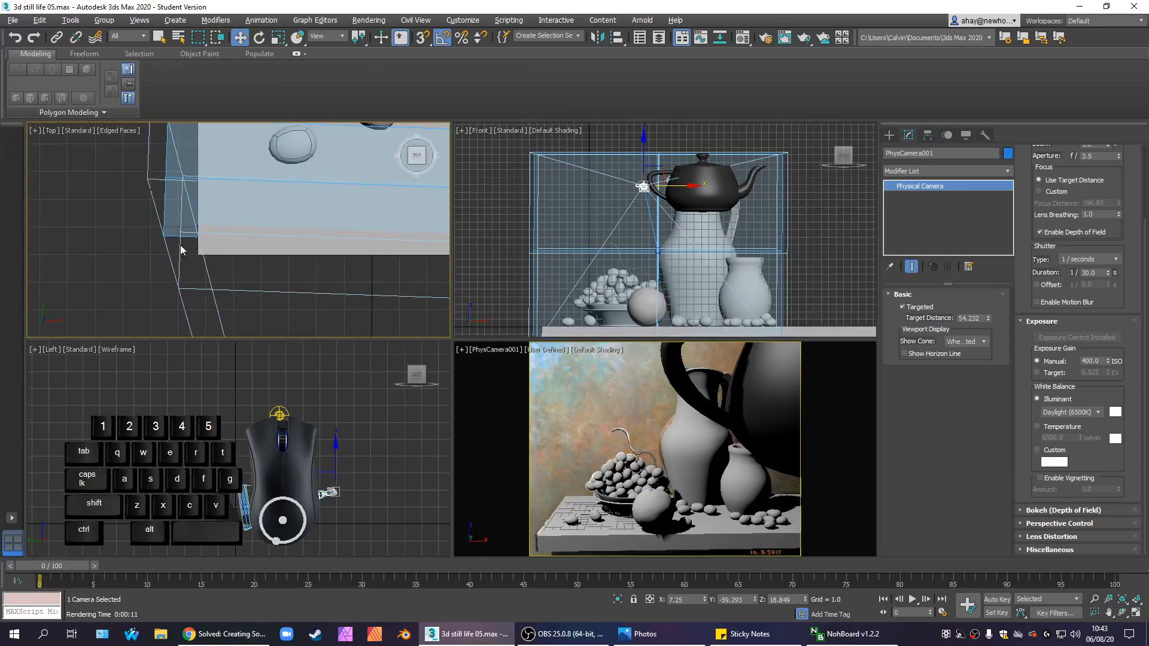
{"action": "scroll", "coordinate": [188, 240], "scroll_direction": "down", "scroll_amount": 6}
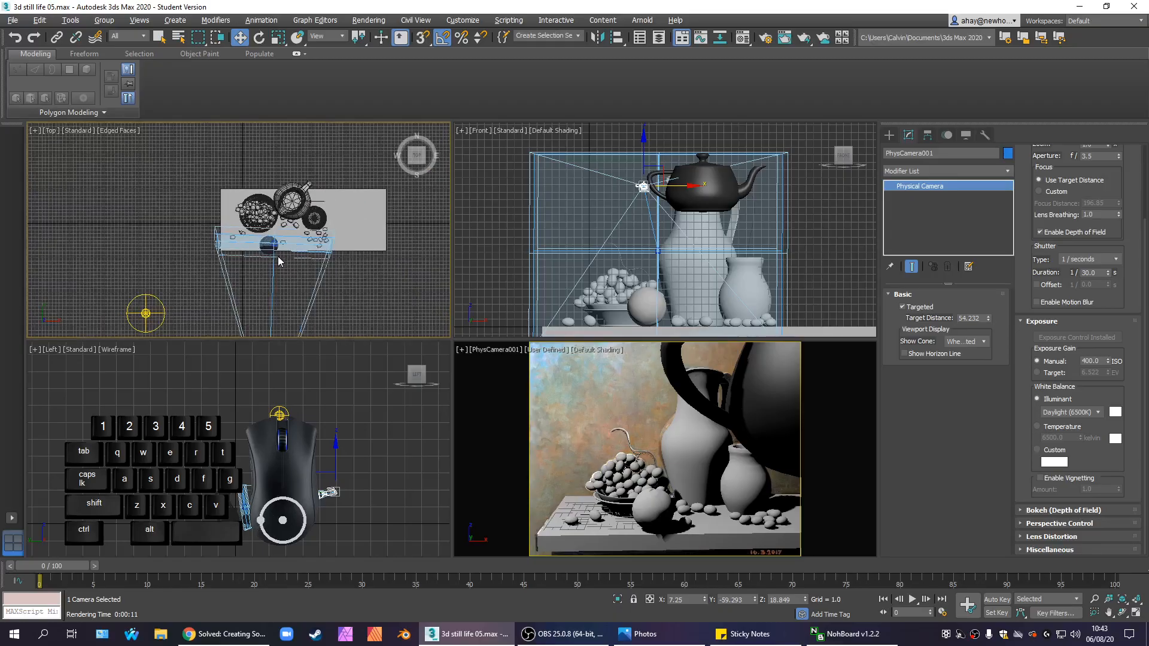
{"action": "left_click", "coordinate": [293, 252]}
{"action": "key", "text": "z"}
{"action": "scroll", "coordinate": [233, 310], "scroll_direction": "down", "scroll_amount": 5}
{"action": "left_click", "coordinate": [232, 310]}
{"action": "scroll", "coordinate": [303, 282], "scroll_direction": "down", "scroll_amount": 2}
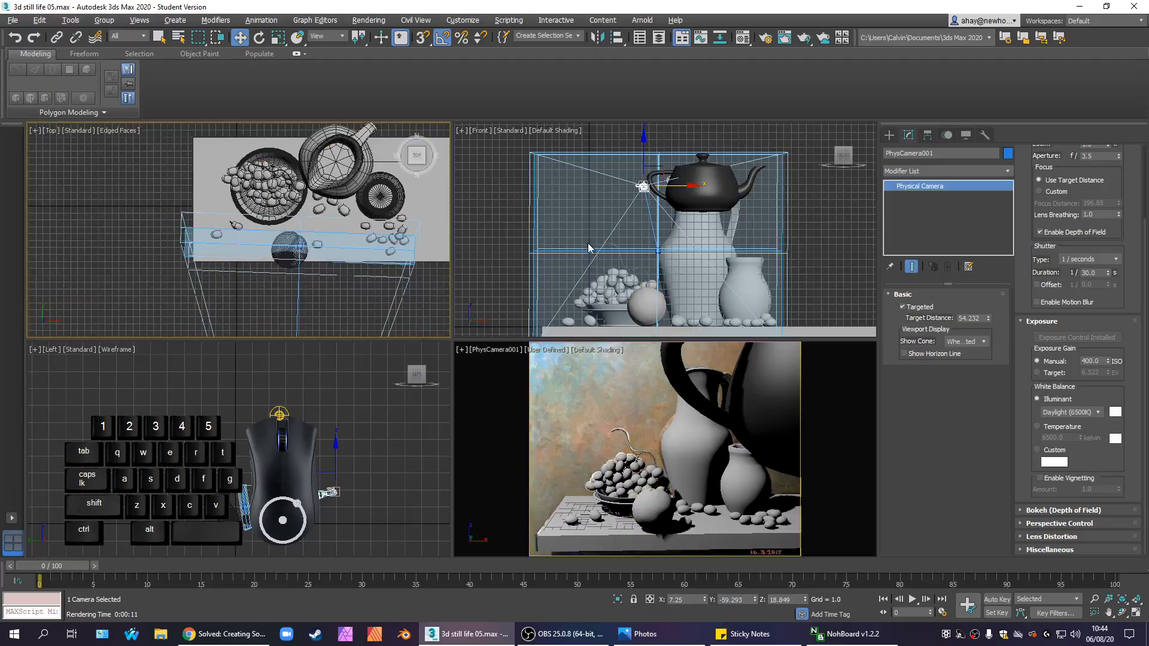
{"action": "scroll", "coordinate": [200, 284], "scroll_direction": "up", "scroll_amount": 4}
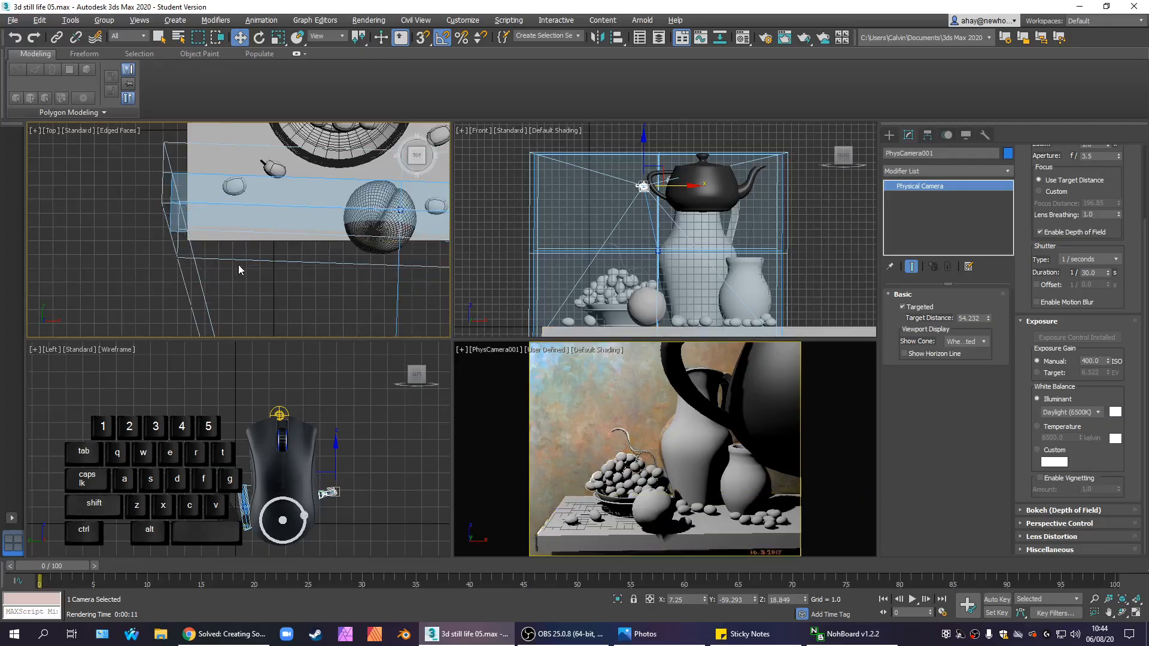
{"action": "scroll", "coordinate": [238, 264], "scroll_direction": "down", "scroll_amount": 4}
{"action": "scroll", "coordinate": [335, 287], "scroll_direction": "up", "scroll_amount": 2}
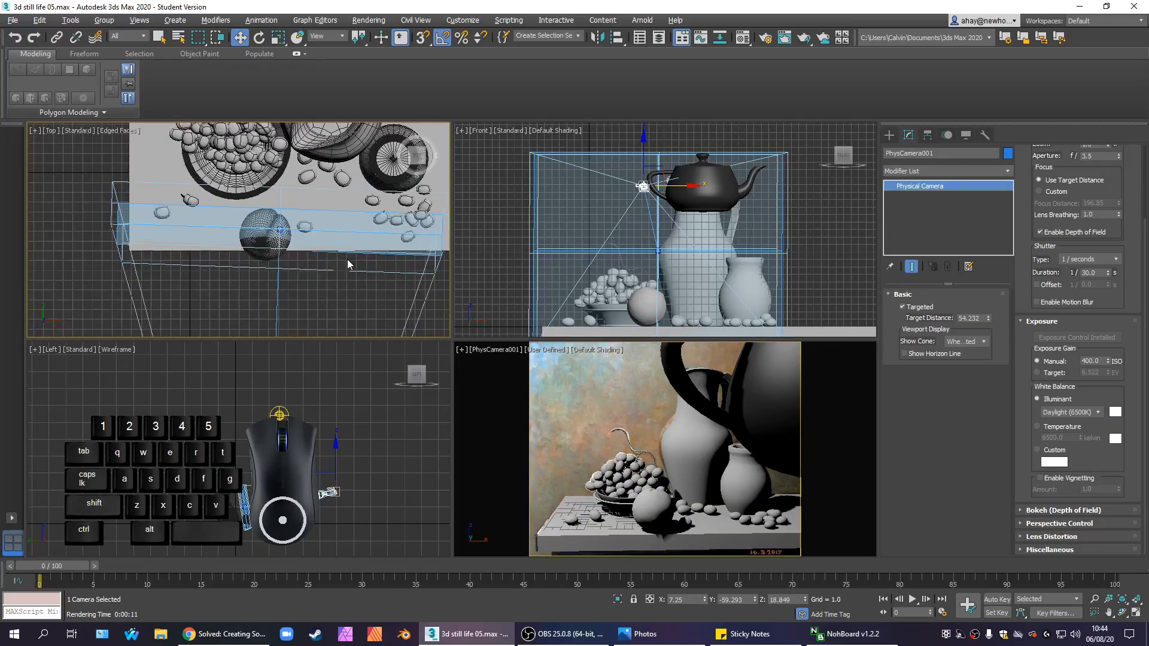
{"action": "scroll", "coordinate": [347, 260], "scroll_direction": "down", "scroll_amount": 2}
{"action": "scroll", "coordinate": [342, 253], "scroll_direction": "down", "scroll_amount": 2}
{"action": "scroll", "coordinate": [341, 257], "scroll_direction": "up", "scroll_amount": 3}
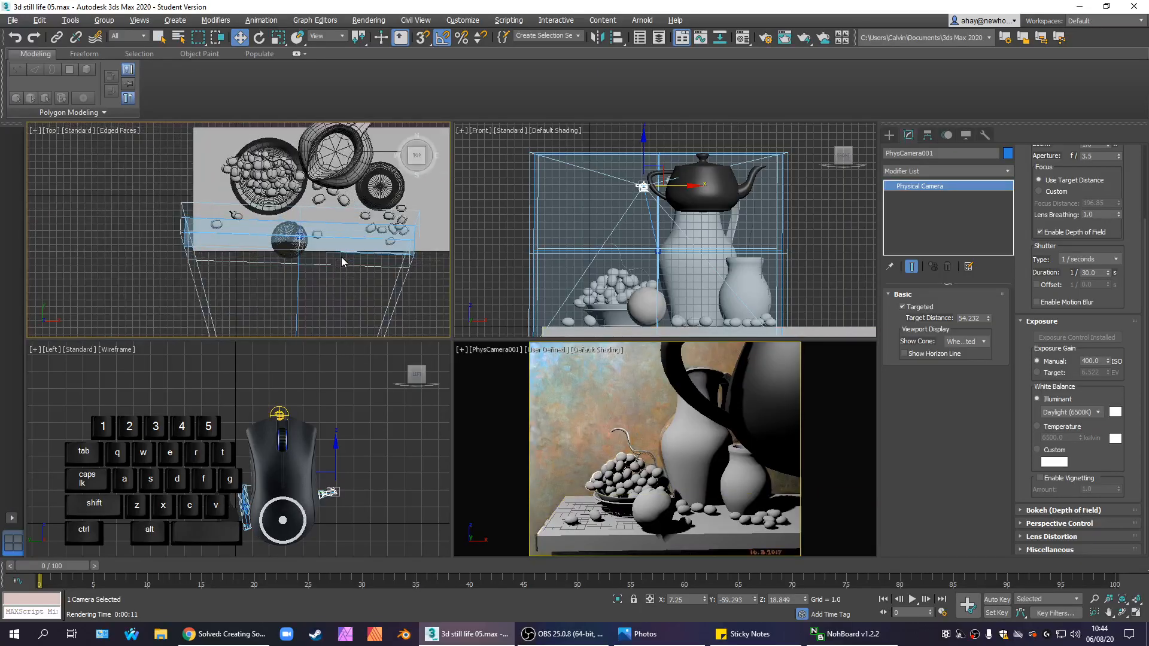
{"action": "scroll", "coordinate": [291, 315], "scroll_direction": "down", "scroll_amount": 4}
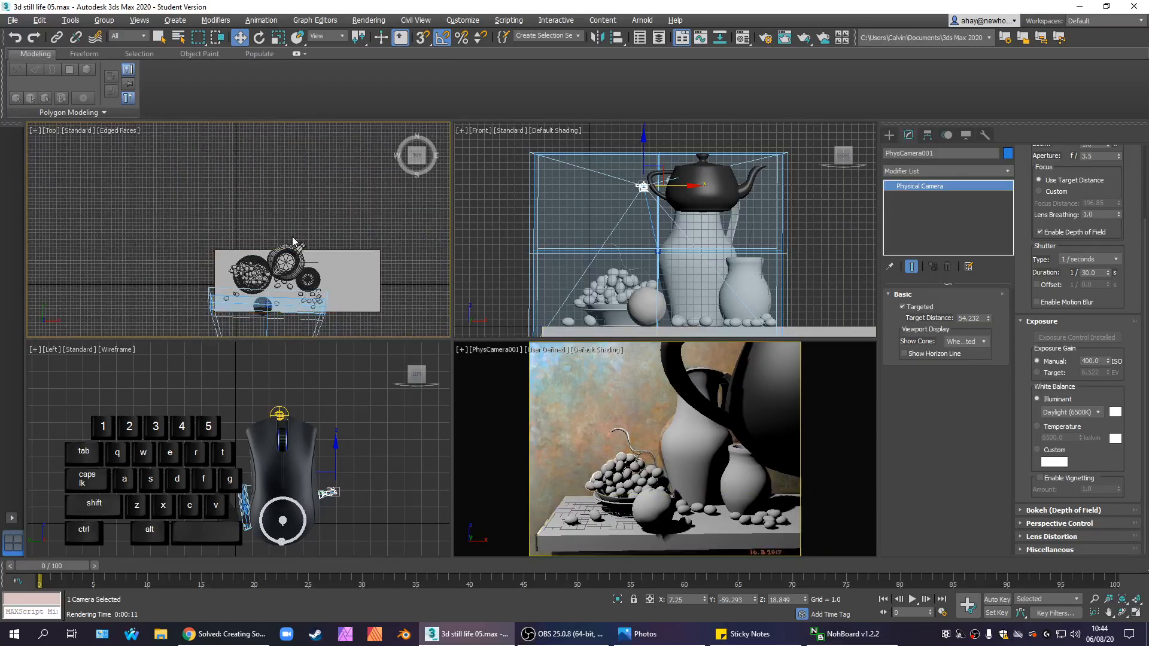
{"action": "middle_click_drag", "start_coordinate": [298, 302], "coordinate": [297, 240]}
{"action": "scroll", "coordinate": [296, 246], "scroll_direction": "up", "scroll_amount": 2}
{"action": "scroll", "coordinate": [305, 254], "scroll_direction": "down", "scroll_amount": 2}
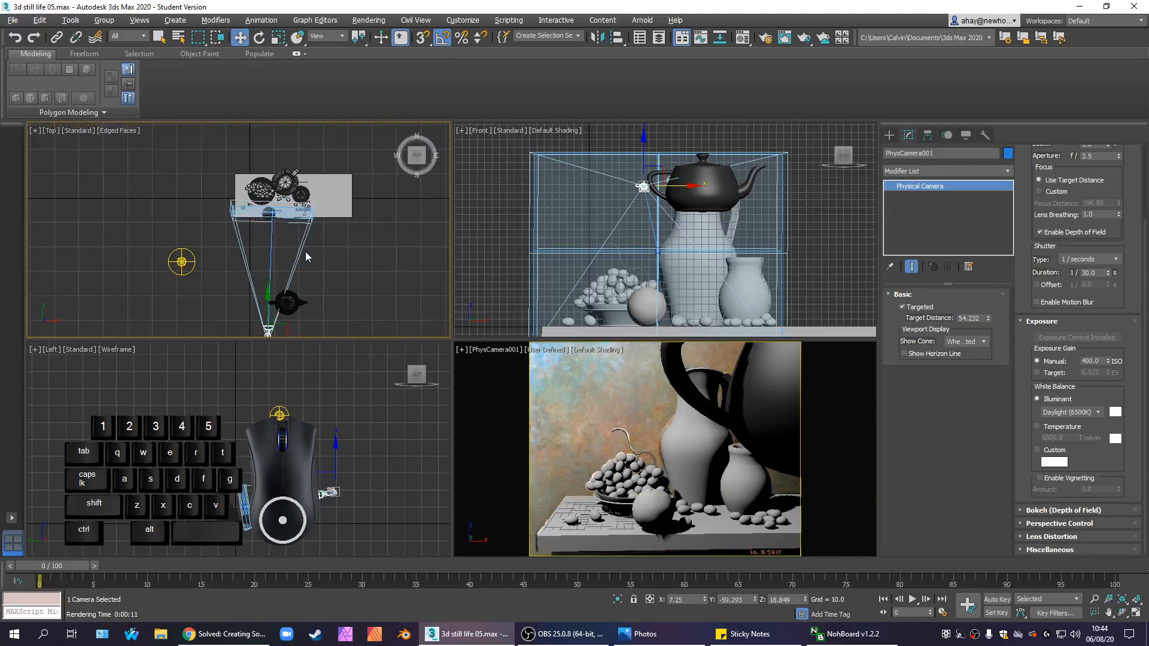
{"action": "scroll", "coordinate": [297, 245], "scroll_direction": "up", "scroll_amount": 3}
- Test-render the camera view with depth of field enabled
{"action": "middle_click", "coordinate": [659, 408]}
{"action": "key", "text": "shift+q"}
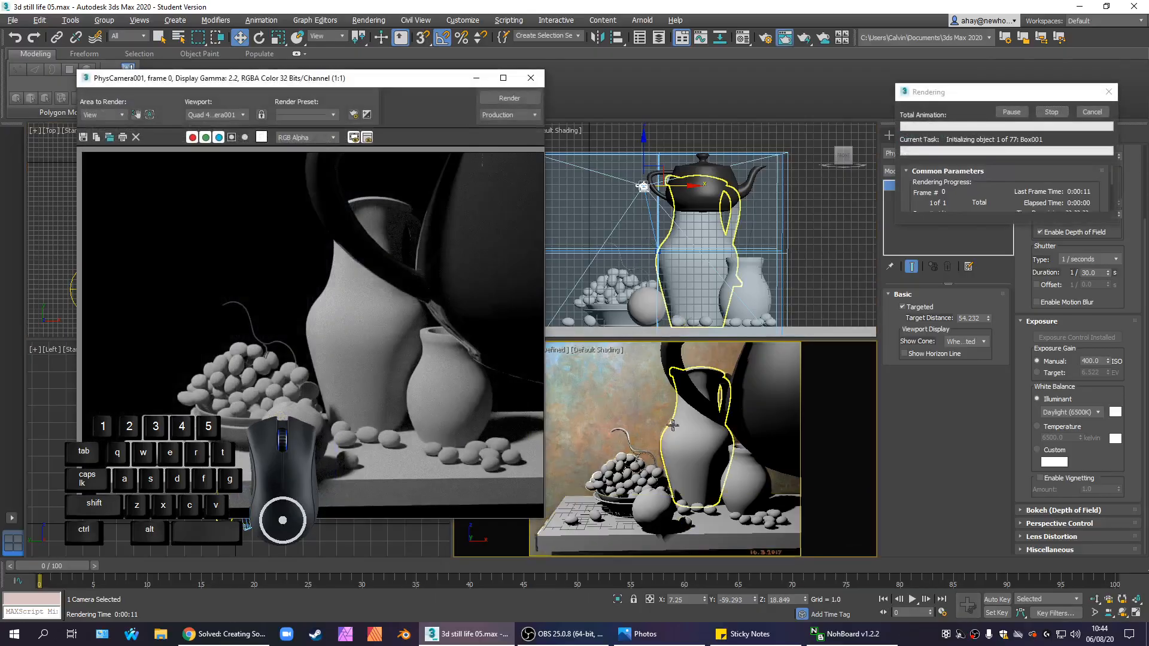
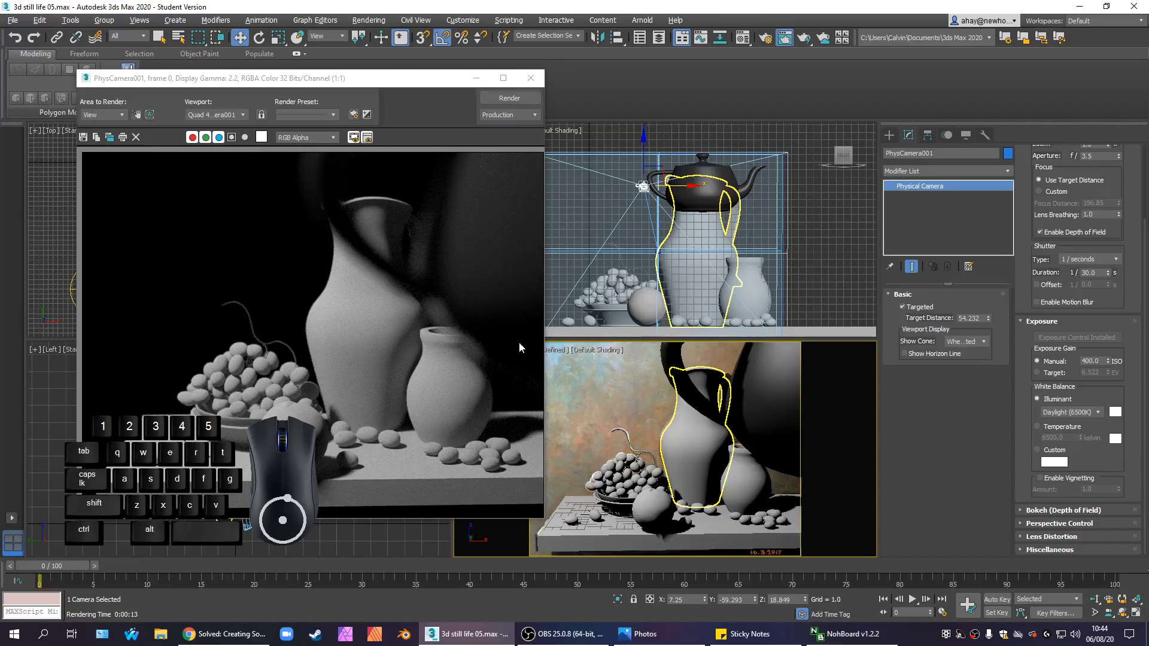
- Close the rendered frame, delete the foreground teapot in the top view and undo the deletion
{"action": "left_click", "coordinate": [529, 79]}
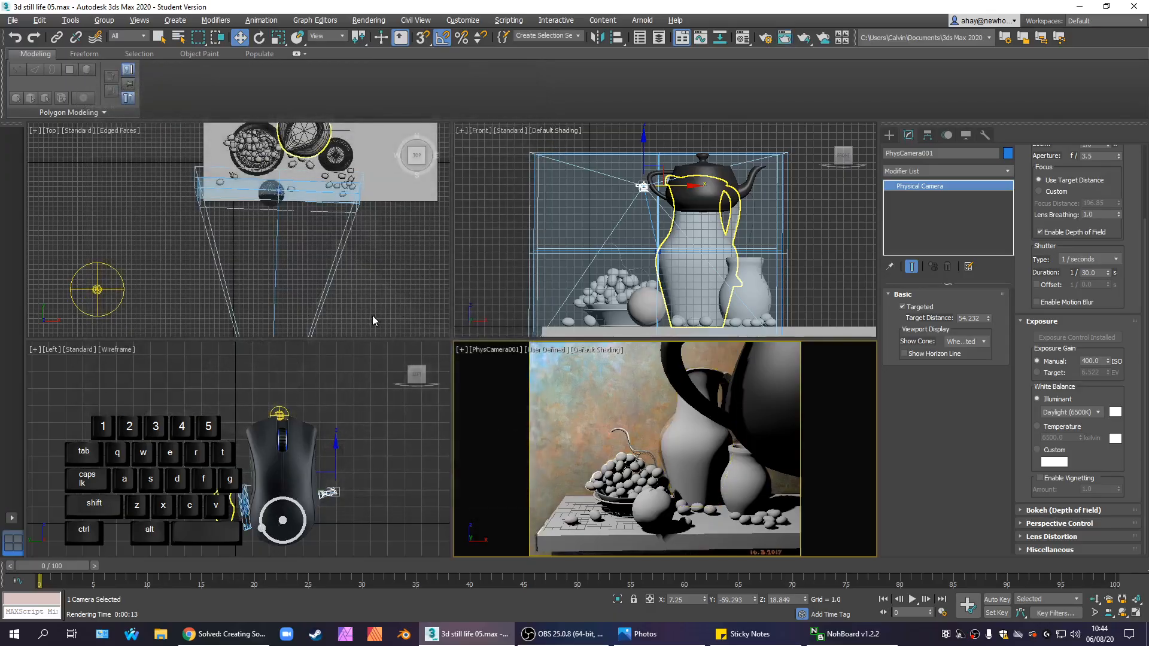
{"action": "scroll", "coordinate": [400, 292], "scroll_direction": "down", "scroll_amount": 3}
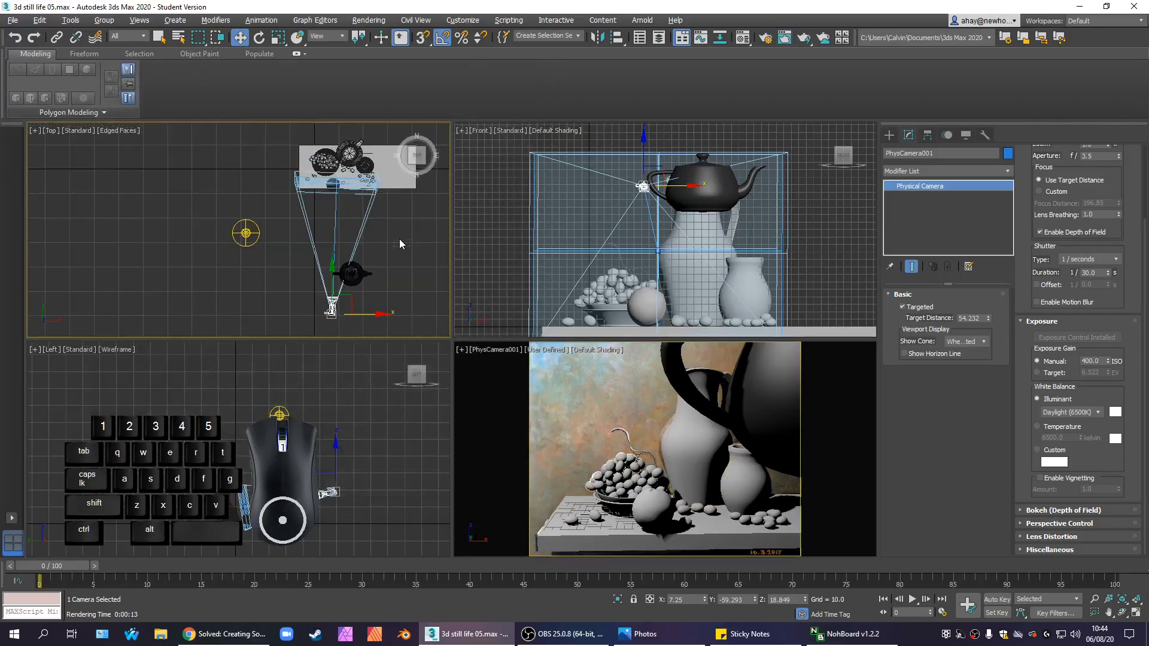
{"action": "left_click", "coordinate": [357, 276]}
{"action": "key", "text": "Delete"}
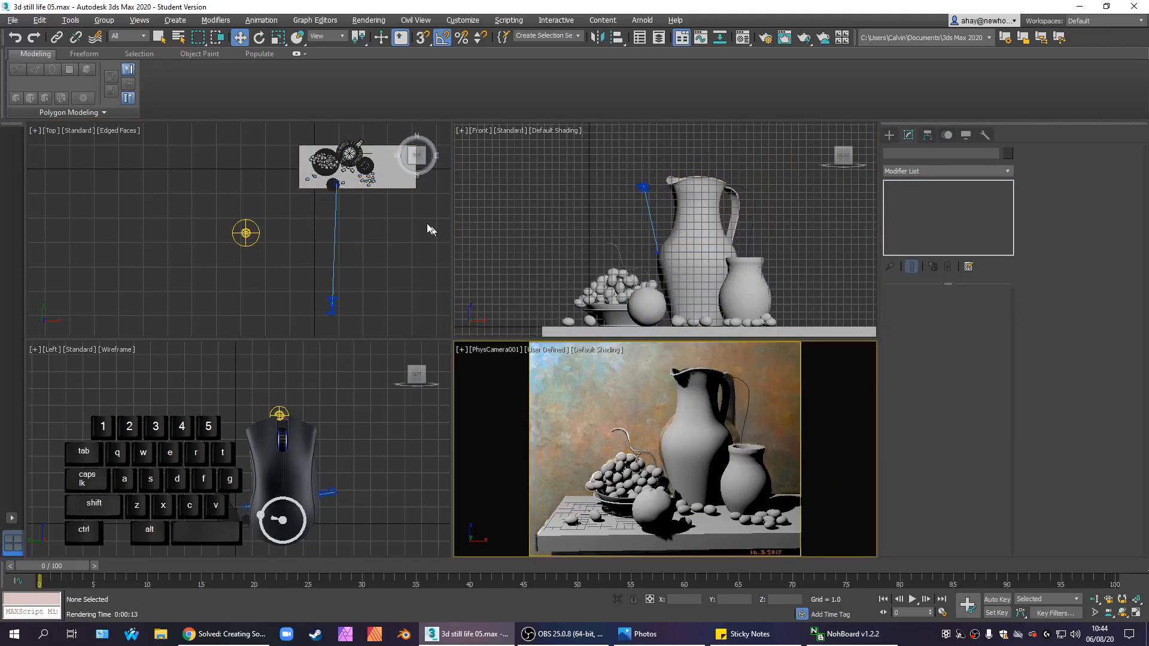
{"action": "key", "text": "ctrl"}
{"action": "key", "text": "ctrl+z"}
- Set the physical camera's shutter duration to 1/1000 s
{"action": "left_click", "coordinate": [346, 309]}
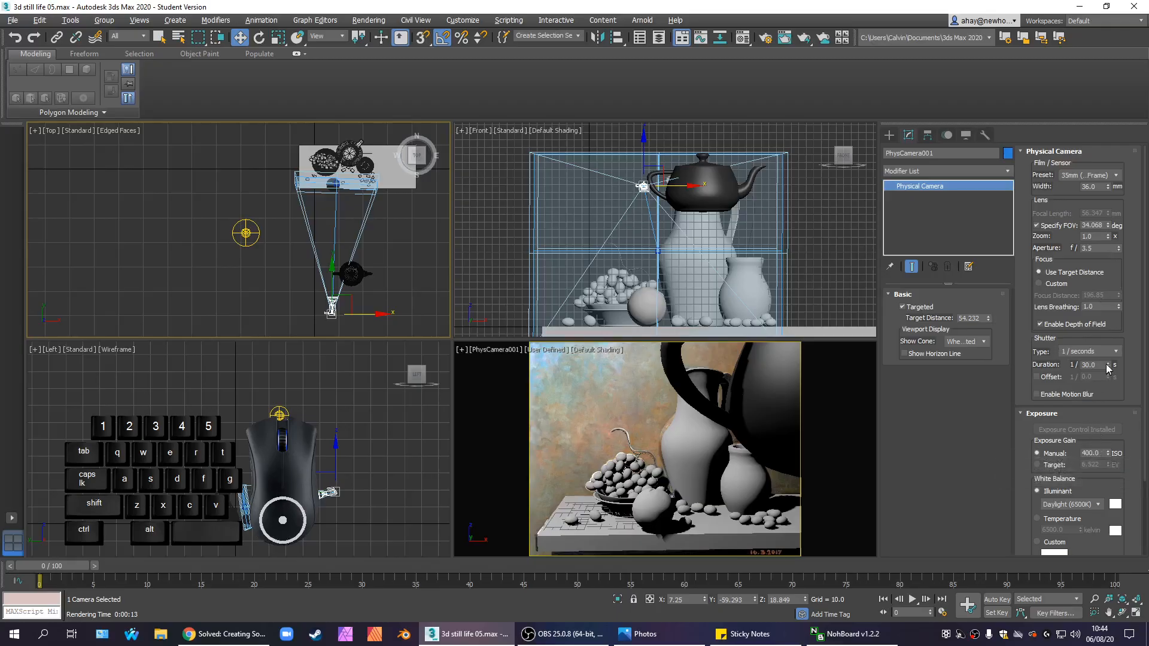
{"action": "double_click", "coordinate": [1092, 364]}
{"action": "type", "text": "1"}
{"action": "key", "text": "Return"}
{"action": "left_click", "coordinate": [697, 455]}
{"action": "key", "text": "ctrl+d"}
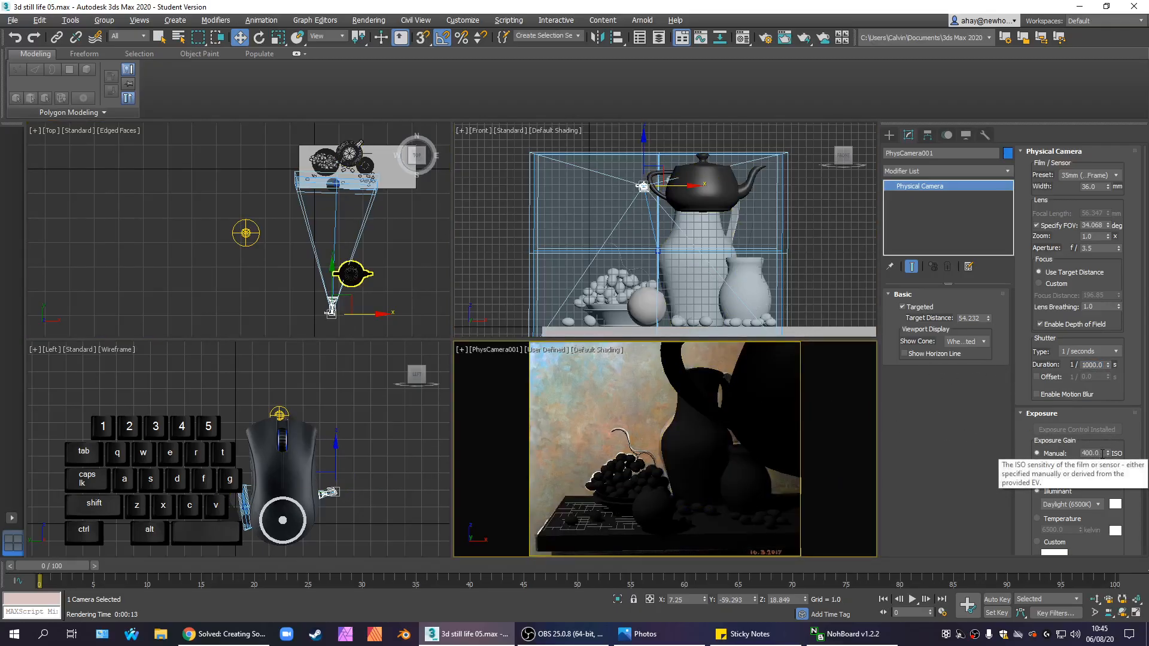
- Raise the camera's manual exposure gain to 800 ISO, to 1200 ISO and finally to 1400 ISO
{"action": "double_click", "coordinate": [1101, 454]}
{"action": "type", "text": "800"}
{"action": "key", "text": "Return"}
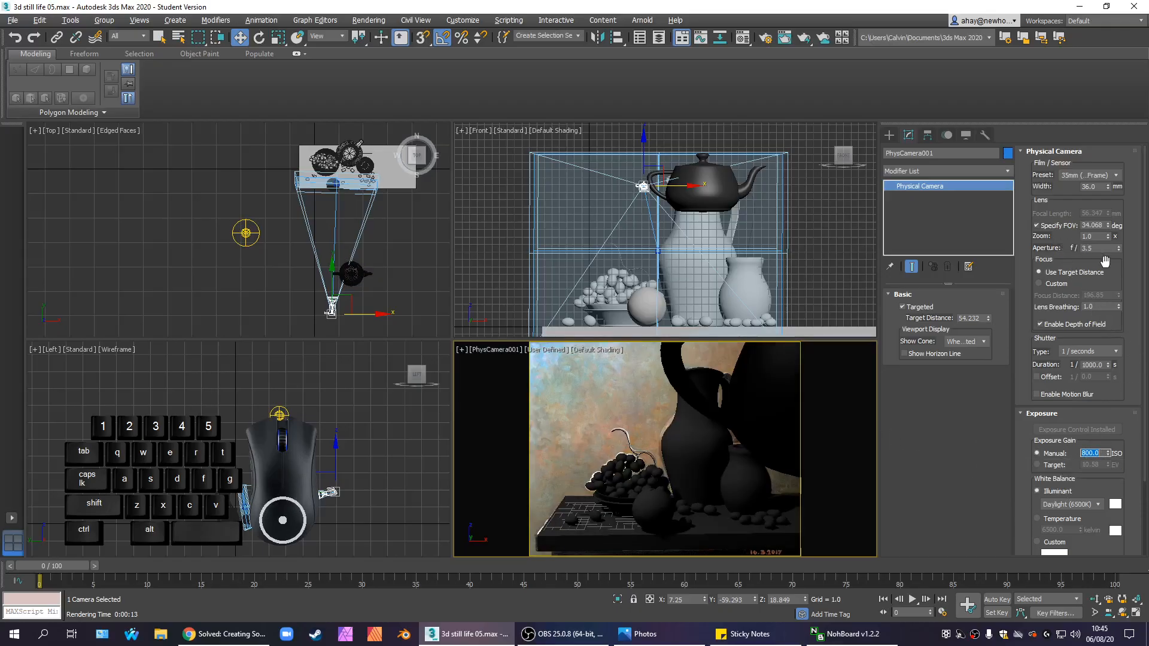
{"action": "double_click", "coordinate": [1098, 249]}
{"action": "double_click", "coordinate": [1099, 452]}
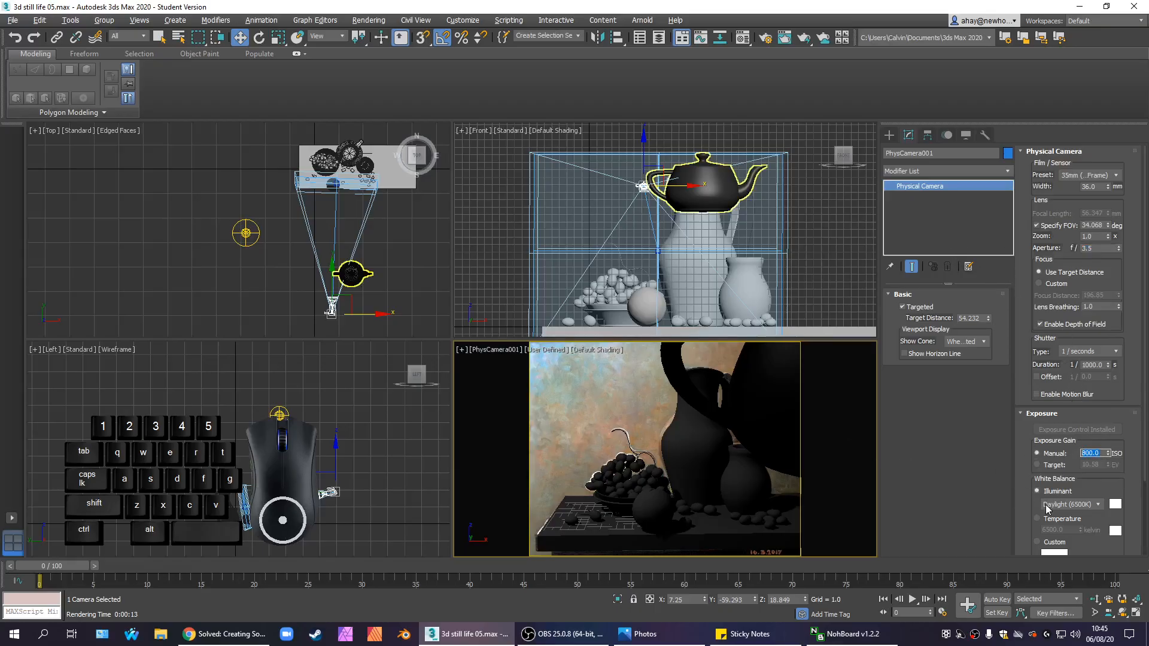
{"action": "type", "text": "1200"}
{"action": "key", "text": "Return"}
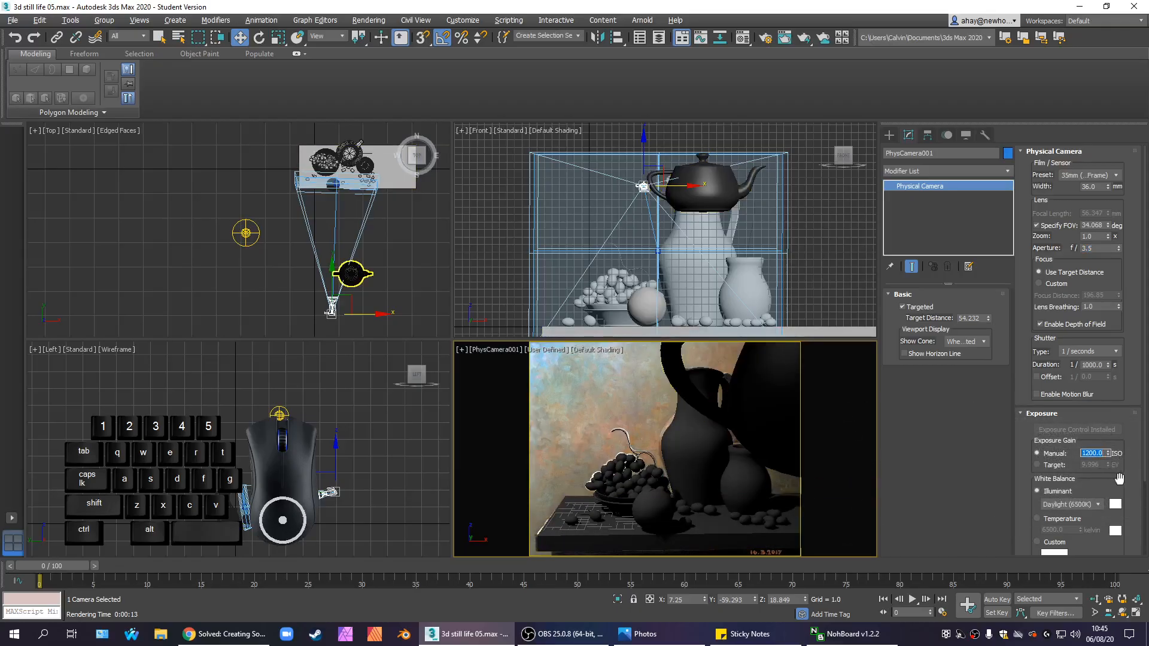
{"action": "type", "text": "1400"}
{"action": "key", "text": "Return"}
- Test-render the camera view with the fast shutter and raised ISO, and cancel the render once the brightness can be judged
{"action": "left_click", "coordinate": [691, 297]}
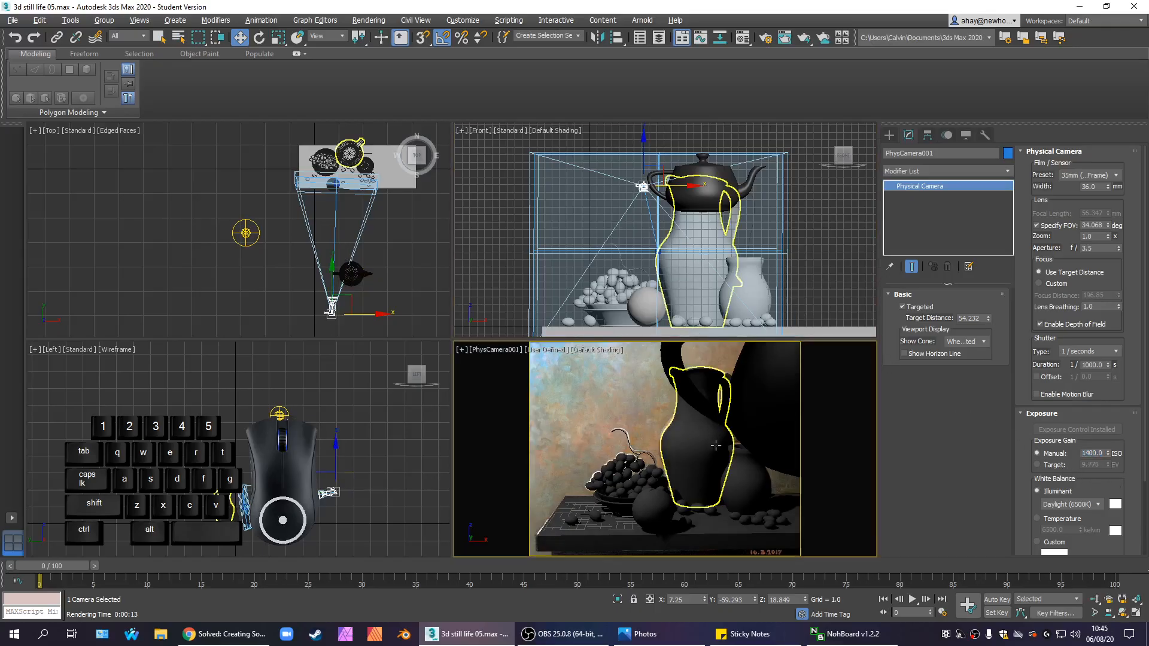
{"action": "left_click", "coordinate": [772, 389]}
{"action": "key", "text": "shift+q"}
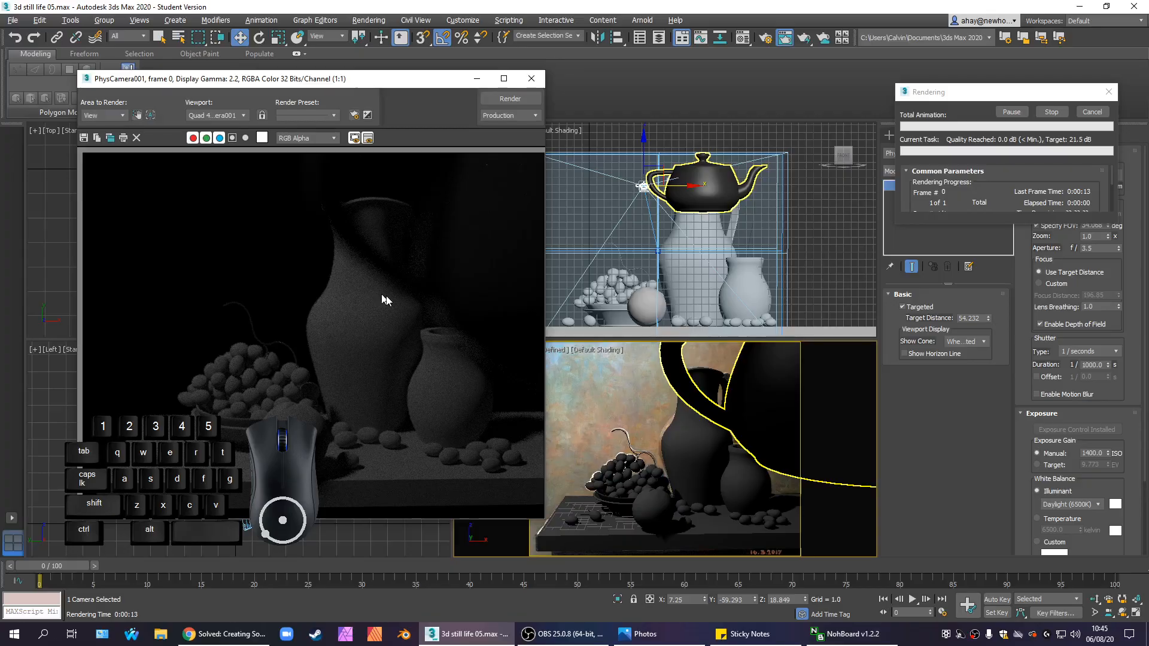
{"action": "left_click", "coordinate": [1092, 111]}
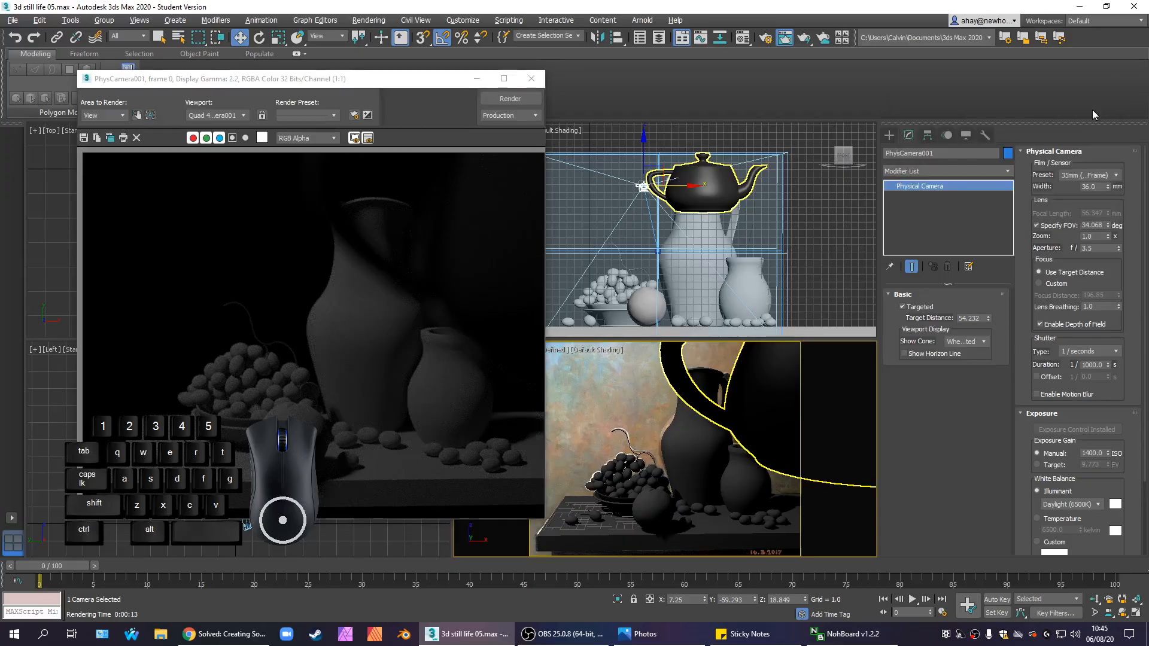
- Set the camera's aperture to f/22 and its shutter duration to 1/800 s
{"action": "double_click", "coordinate": [1090, 248]}
{"action": "type", "text": "22"}
{"action": "key", "text": "Return"}
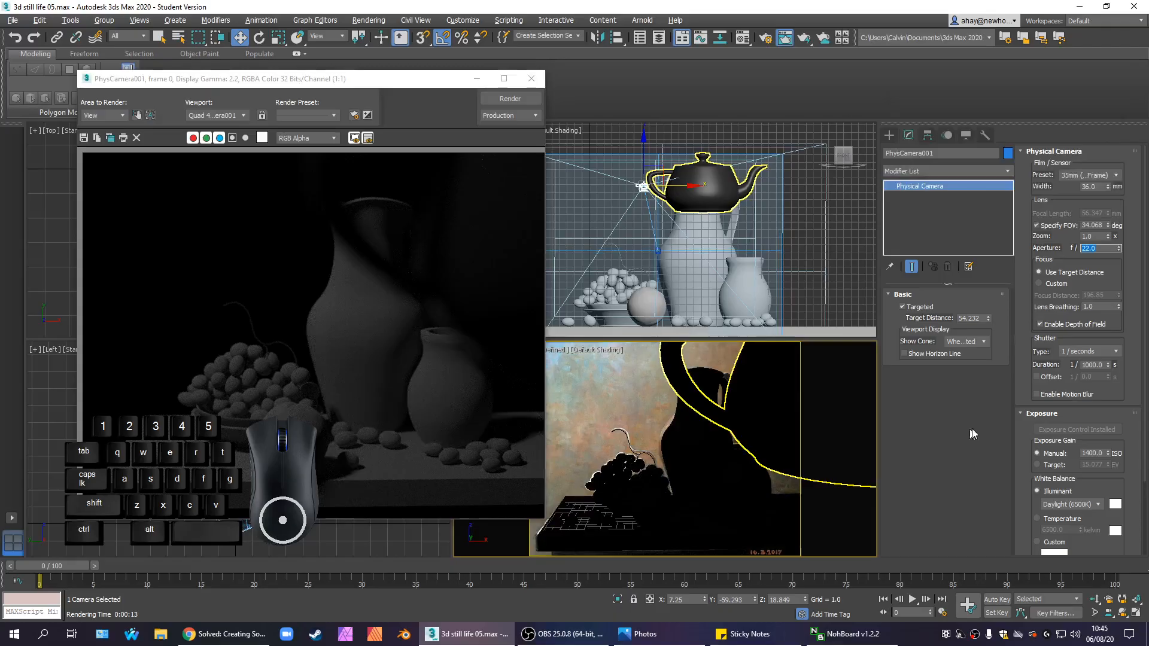
{"action": "double_click", "coordinate": [1095, 365]}
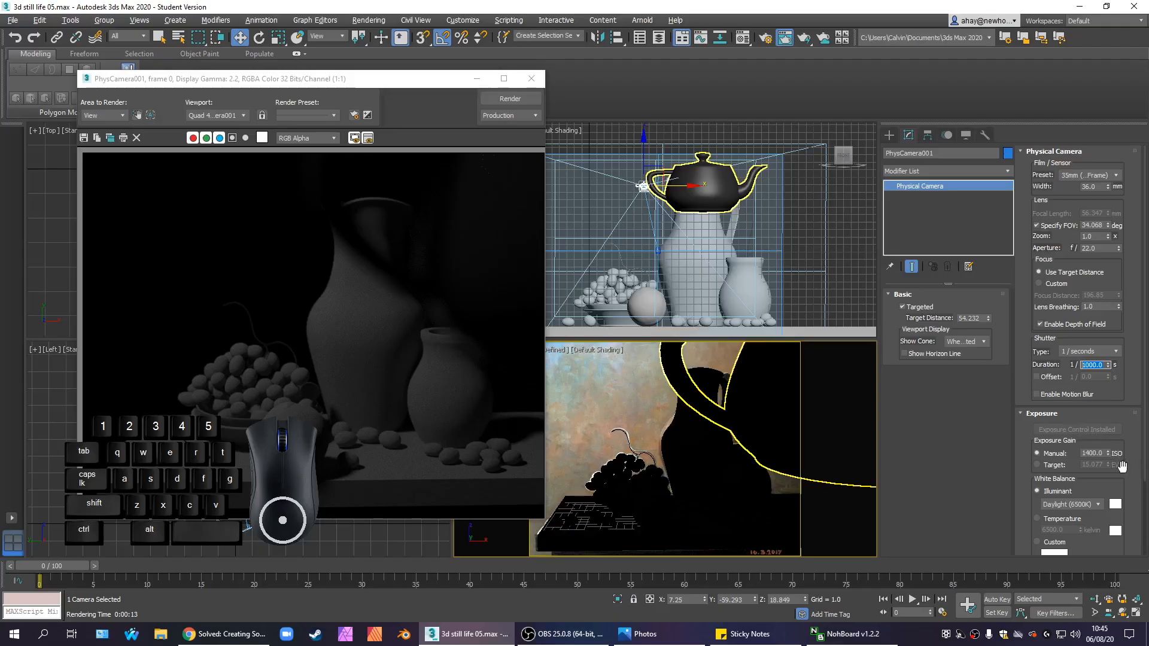
{"action": "type", "text": "800"}
{"action": "key", "text": "Return"}
- Set the camera's exposure gain to 2200 ISO, test-render the camera view and close the rendered frame
{"action": "left_click_drag", "start_coordinate": [1103, 453], "coordinate": [1069, 473]}
{"action": "type", "text": "2200"}
{"action": "key", "text": "Return"}
{"action": "right_click", "coordinate": [731, 298]}
{"action": "left_click", "coordinate": [679, 394]}
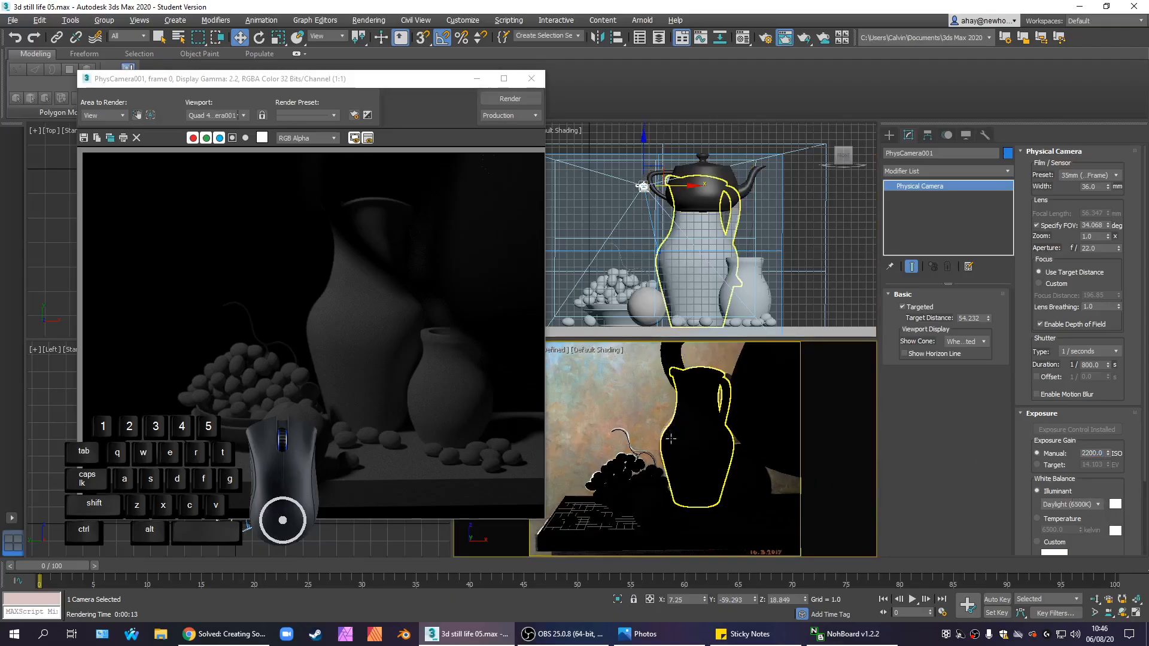
{"action": "key", "text": "shift+q"}
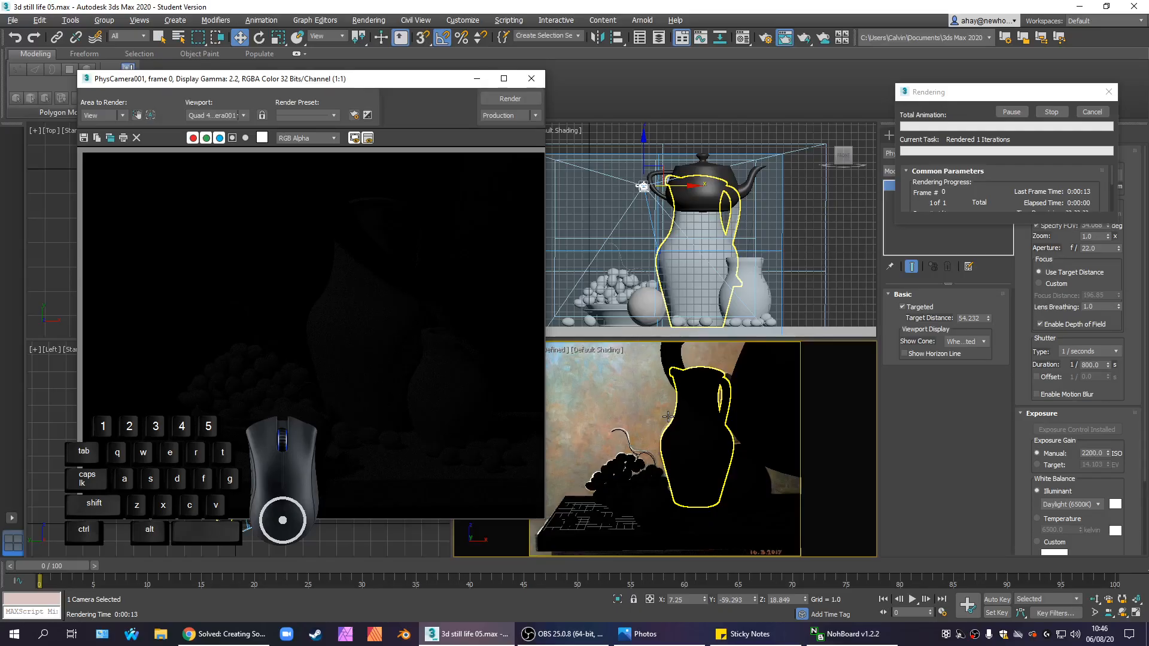
{"action": "left_click", "coordinate": [531, 79]}
- Set the free sphere light's intensity to 4500 cd and test-render the camera view
{"action": "left_click_drag", "start_coordinate": [146, 206], "coordinate": [269, 293]}
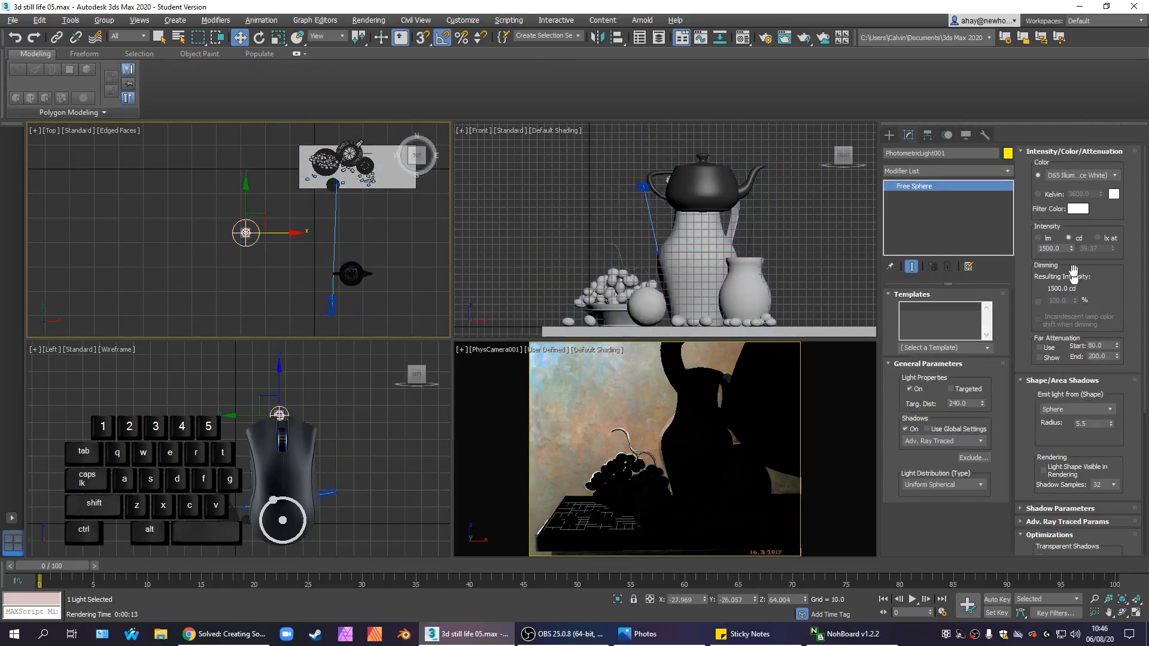
{"action": "double_click", "coordinate": [1066, 249]}
{"action": "type", "text": "45000"}
{"action": "key", "text": "Return"}
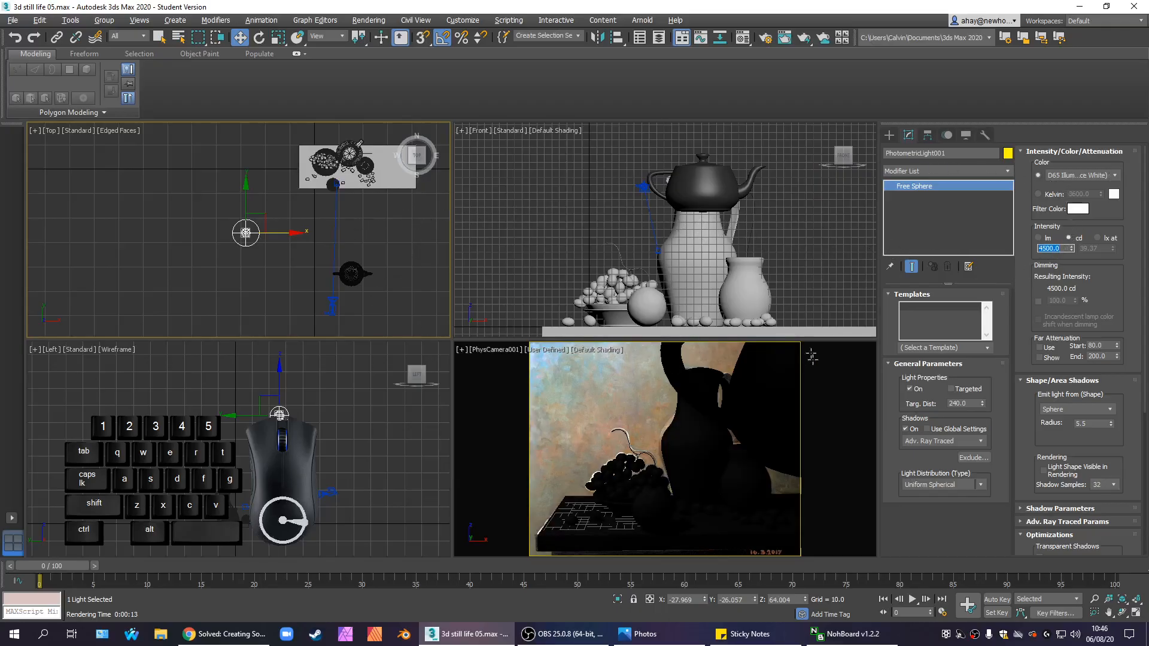
{"action": "left_click", "coordinate": [747, 407]}
{"action": "left_click", "coordinate": [741, 444]}
{"action": "key", "text": "shift+q"}
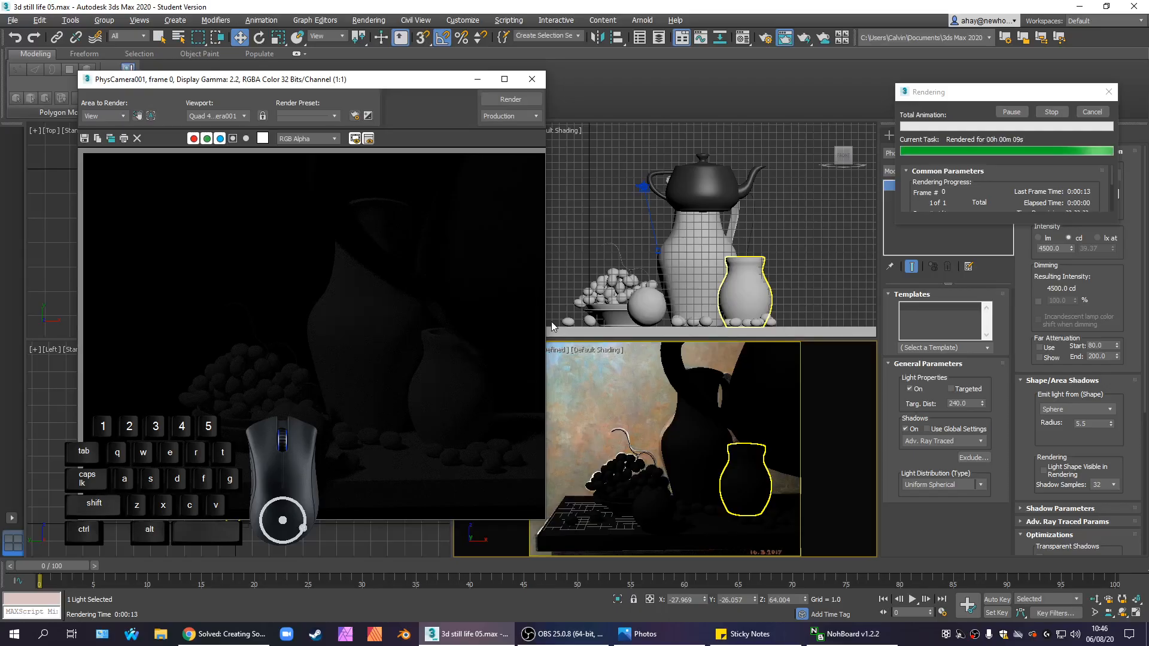
- Set the EV compensation for physical cameras to 4 EV in the environment's exposure control and test-render the camera view
{"action": "right_click", "coordinate": [735, 255]}
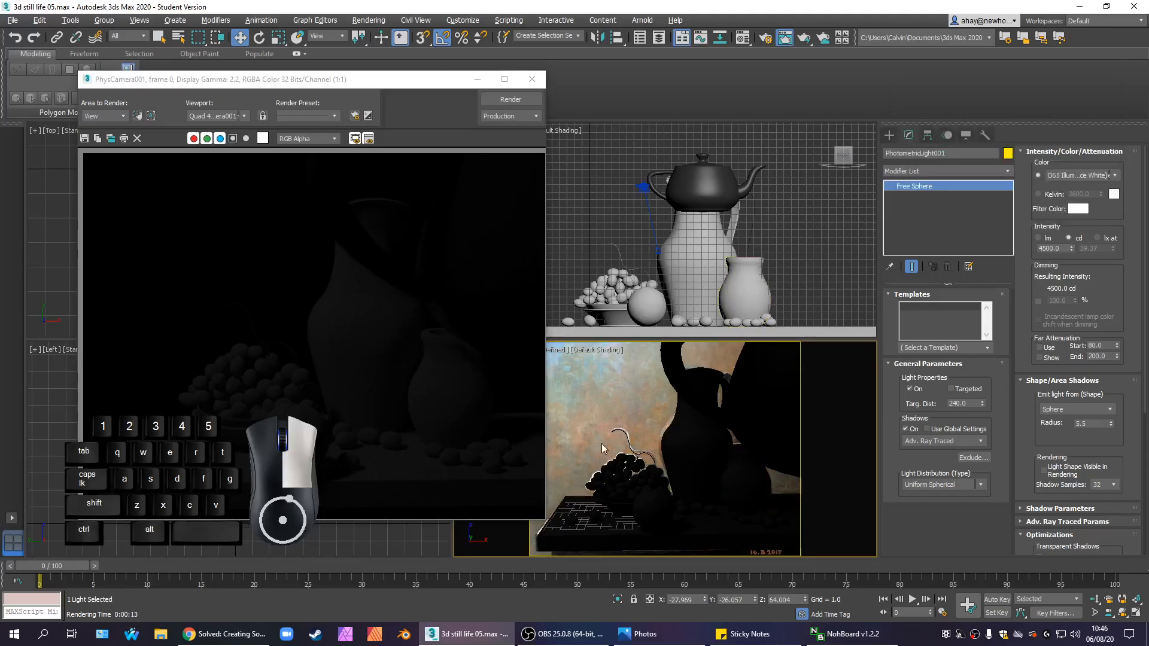
{"action": "key", "text": "8"}
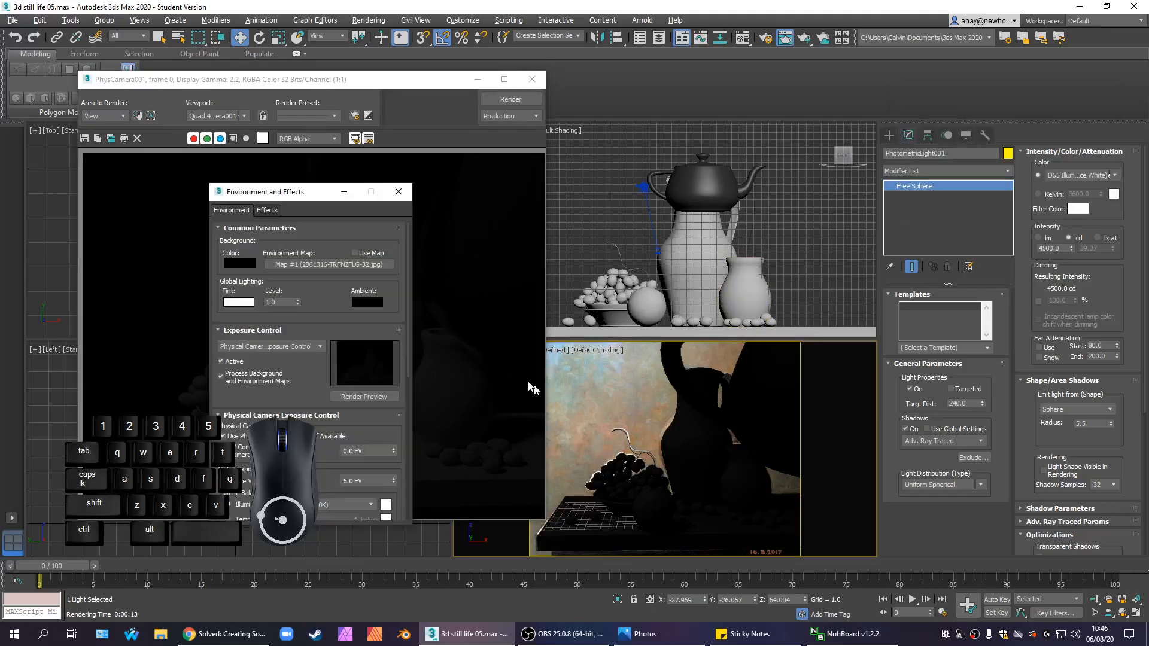
{"action": "left_click_drag", "start_coordinate": [316, 204], "coordinate": [311, 89]}
{"action": "double_click", "coordinate": [359, 337]}
{"action": "type", "text": "4"}
{"action": "key", "text": "Return"}
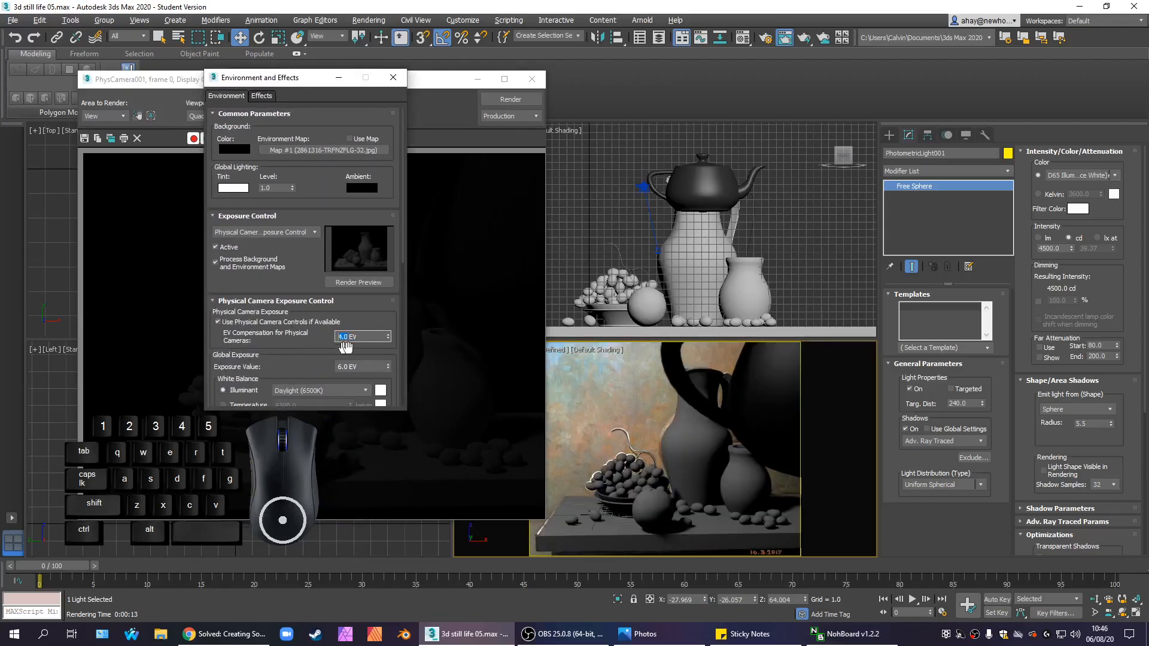
{"action": "left_click", "coordinate": [649, 284]}
{"action": "key", "text": "shift+q"}
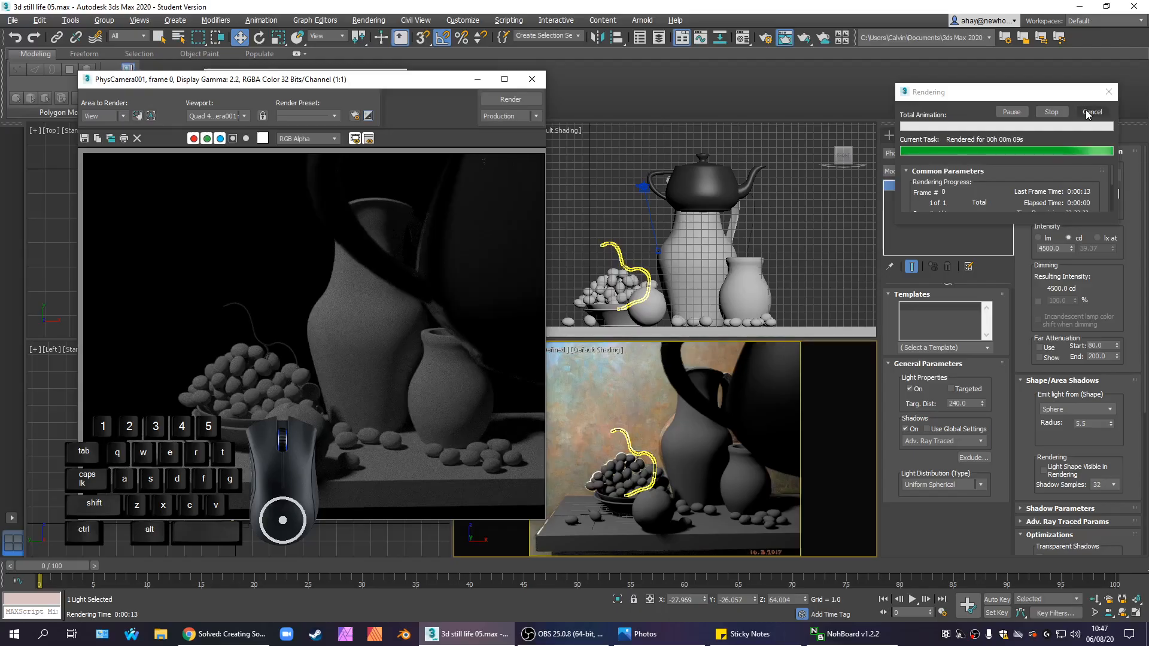
{"action": "left_click", "coordinate": [1091, 112]}
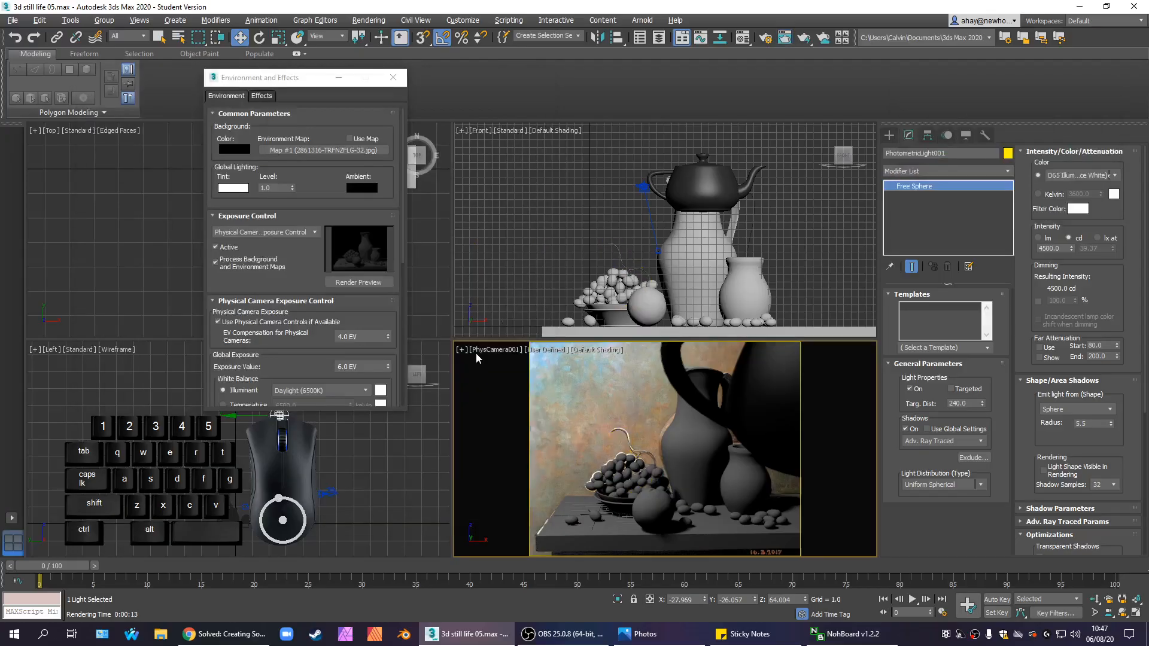
- Reset the EV compensation for physical cameras to 0 EV and close the environment settings
{"action": "double_click", "coordinate": [343, 337]}
{"action": "type", "text": "0"}
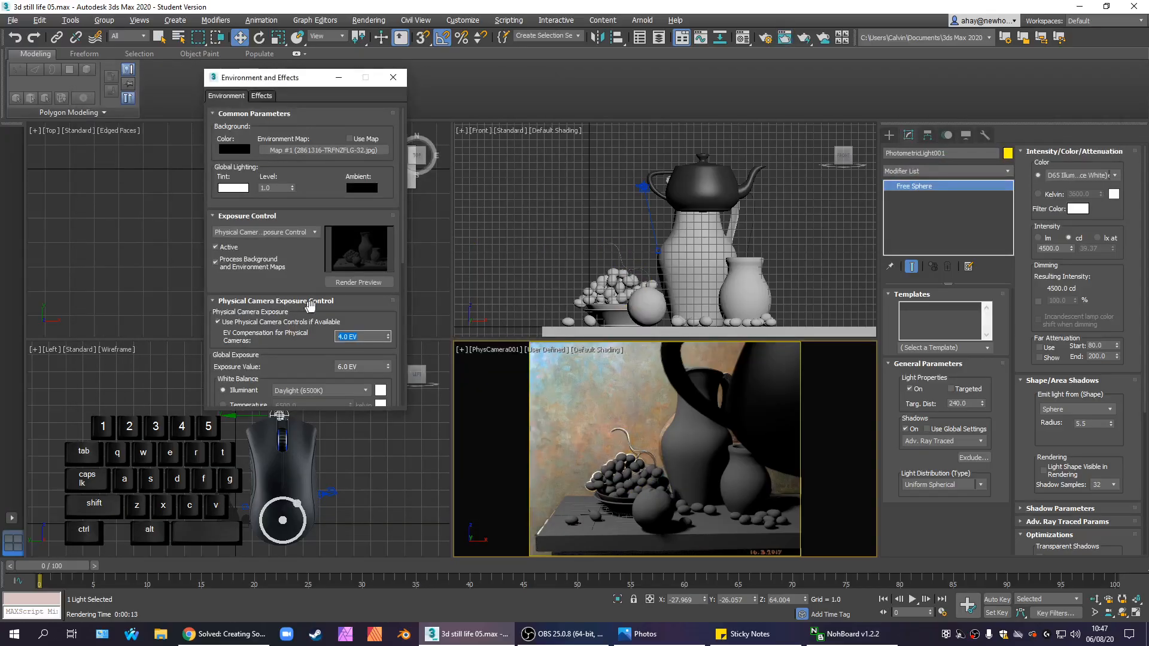
{"action": "key", "text": "Return"}
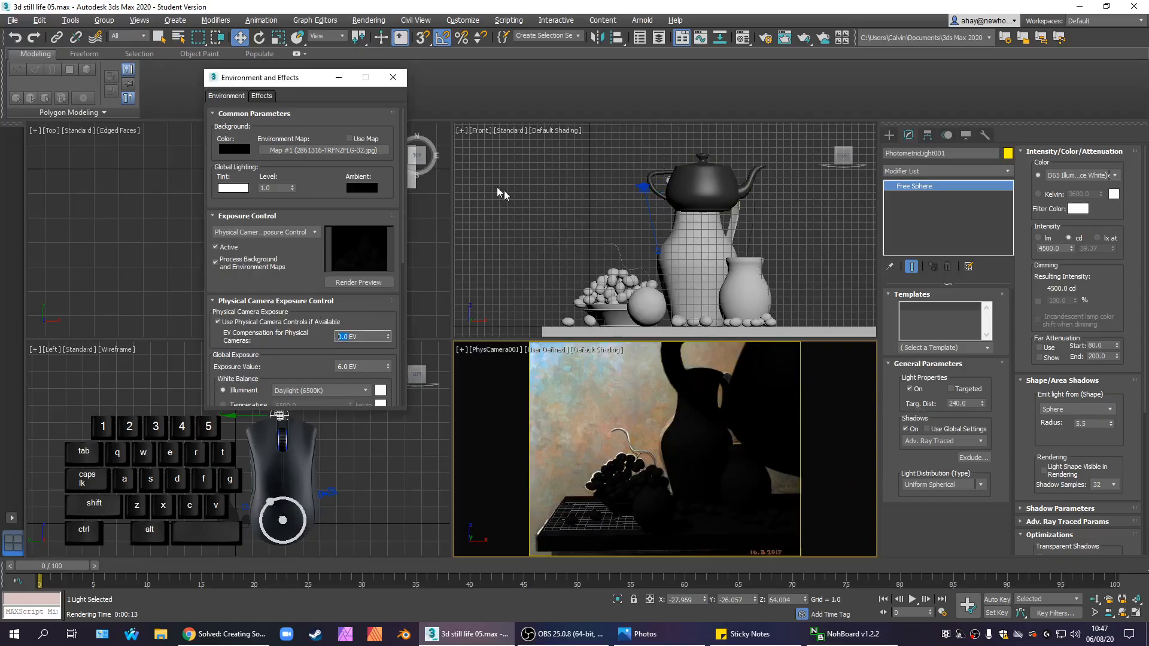
{"action": "left_click", "coordinate": [393, 77]}
- Set the physical camera's shutter duration to 1/60 s, change it to 1/30 s, and set its exposure gain to 400 ISO
{"action": "left_click_drag", "start_coordinate": [348, 322], "coordinate": [288, 293]}
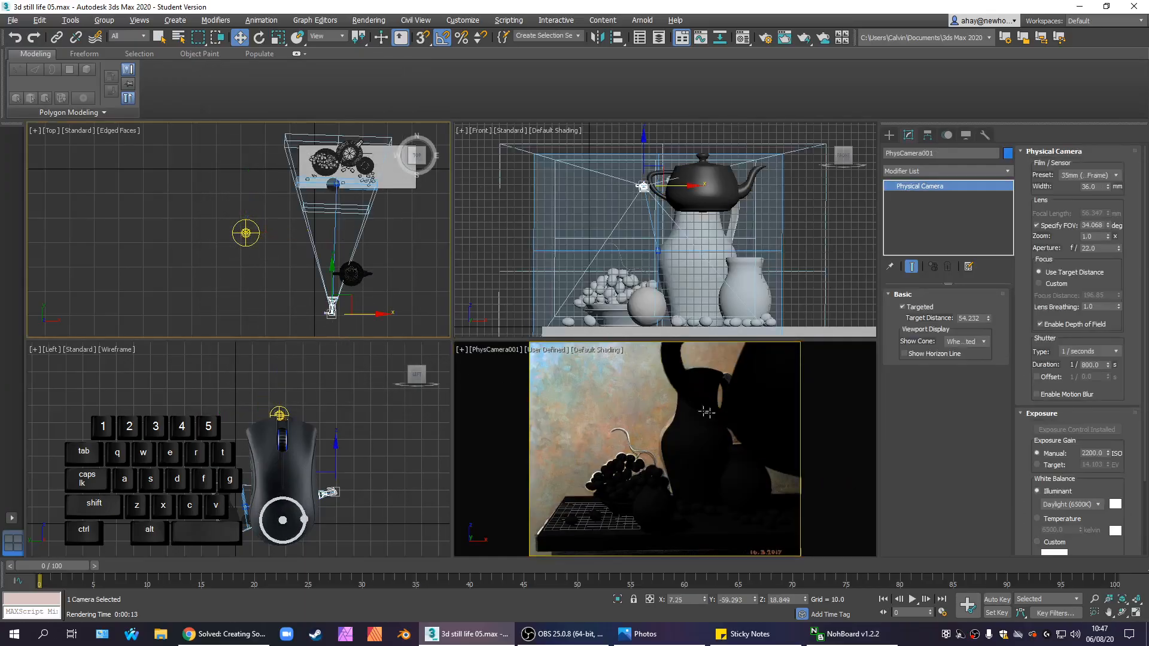
{"action": "left_click", "coordinate": [1102, 366]}
{"action": "type", "text": "60"}
{"action": "key", "text": "Return"}
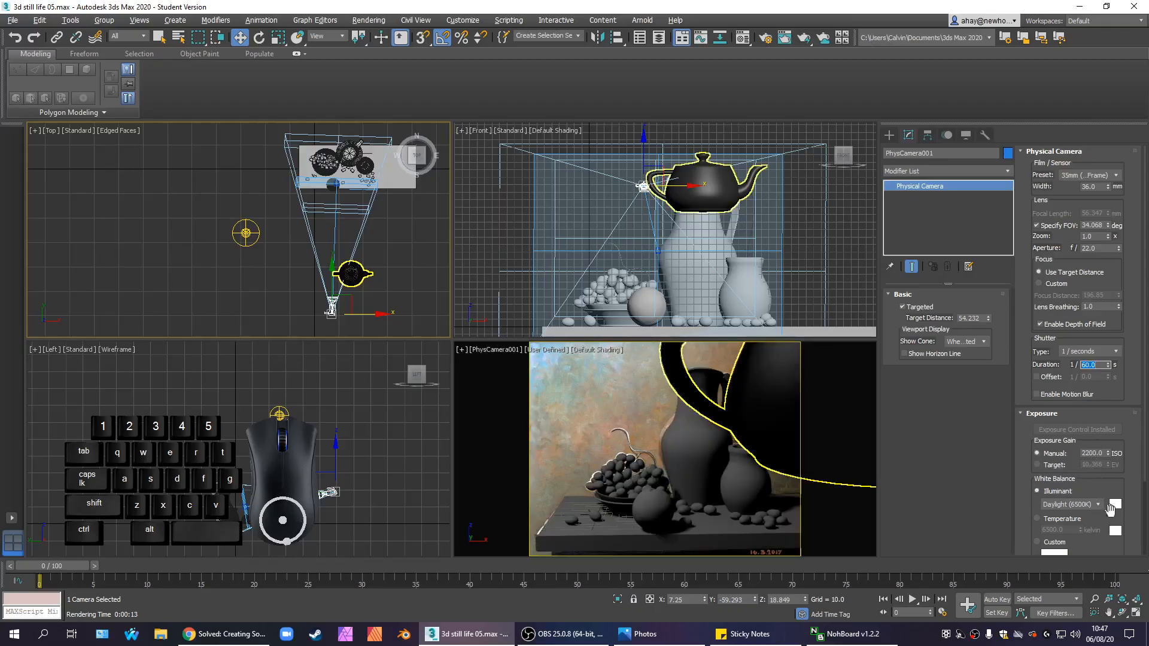
{"action": "type", "text": "30"}
{"action": "key", "text": "Return"}
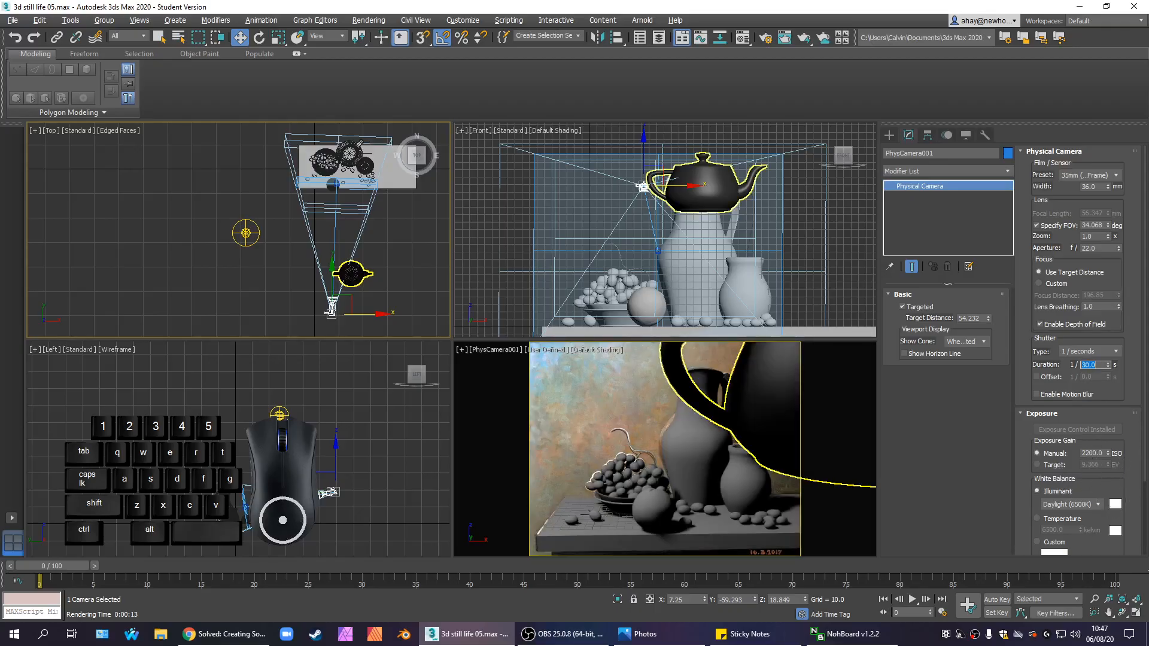
{"action": "double_click", "coordinate": [1098, 453]}
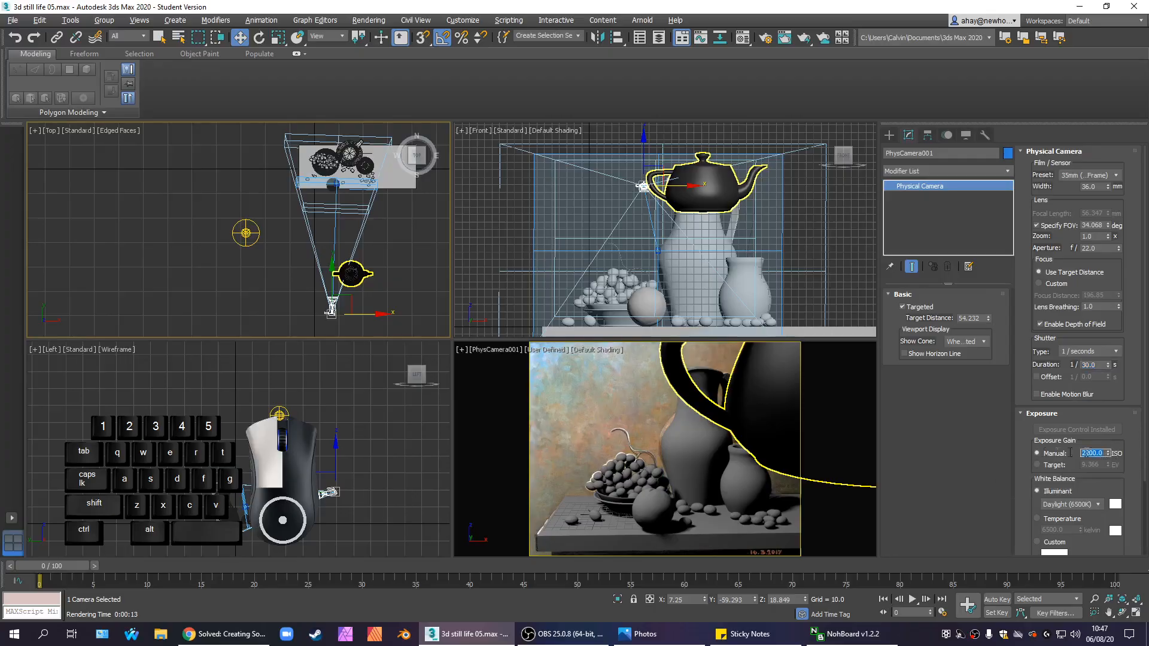
{"action": "type", "text": "400"}
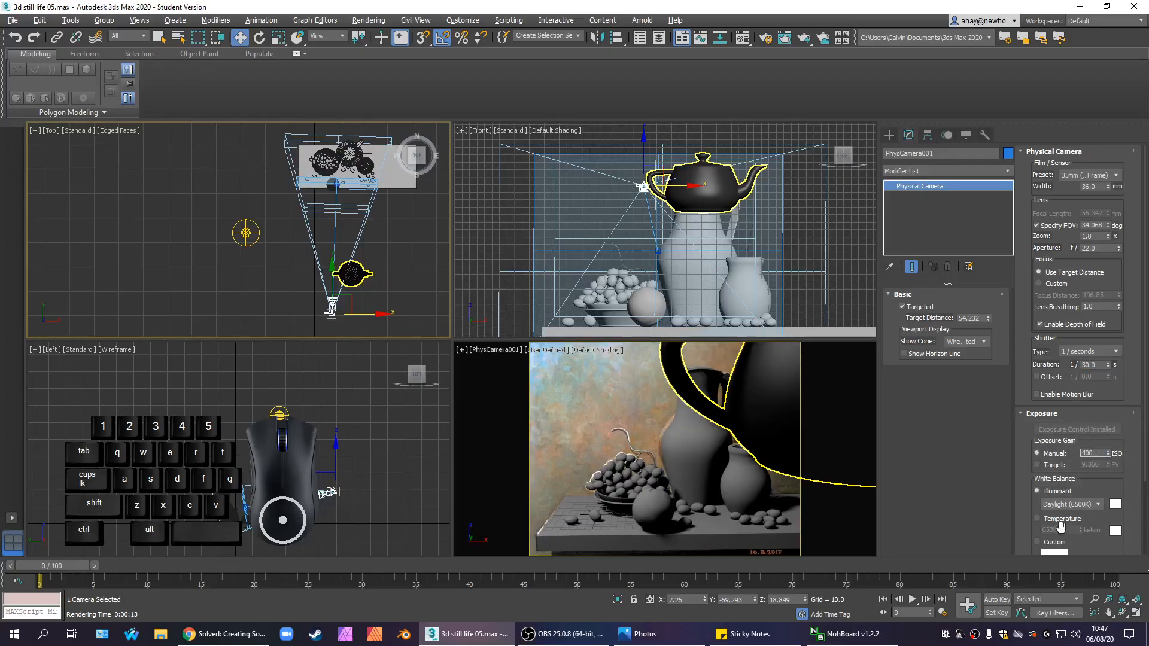
{"action": "key", "text": "Return"}
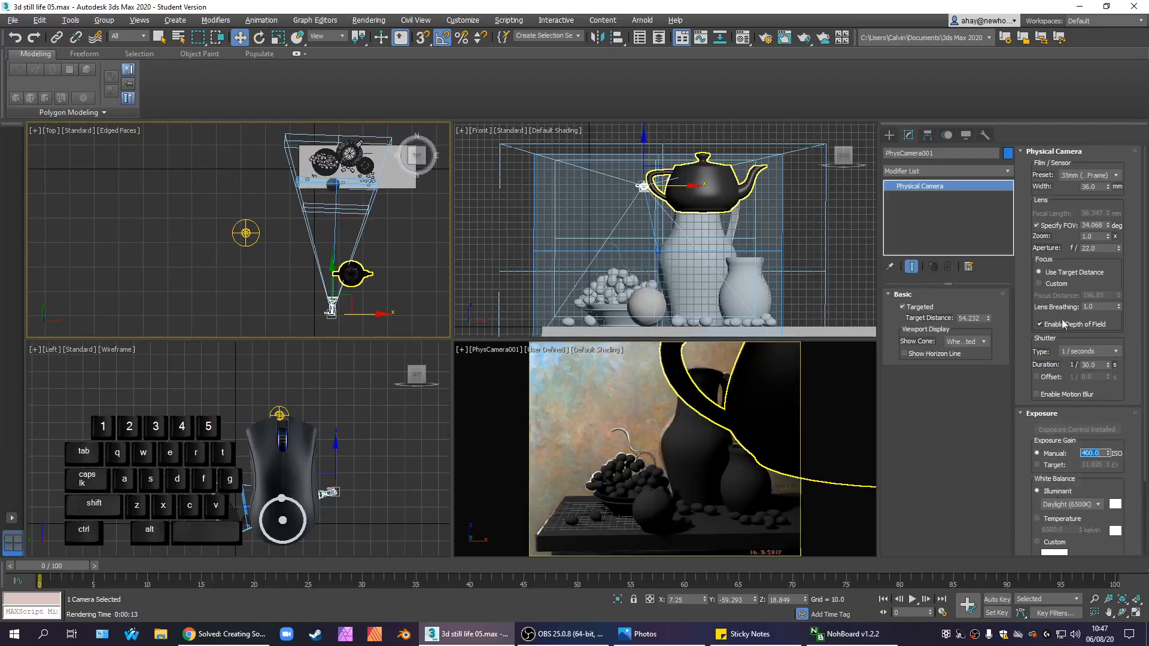
- Set the camera's aperture to f/3.6 and test-render the camera view
{"action": "double_click", "coordinate": [1097, 248]}
{"action": "type", "text": "3.5"}
{"action": "key", "text": "BackSpace"}
{"action": "type", "text": "6"}
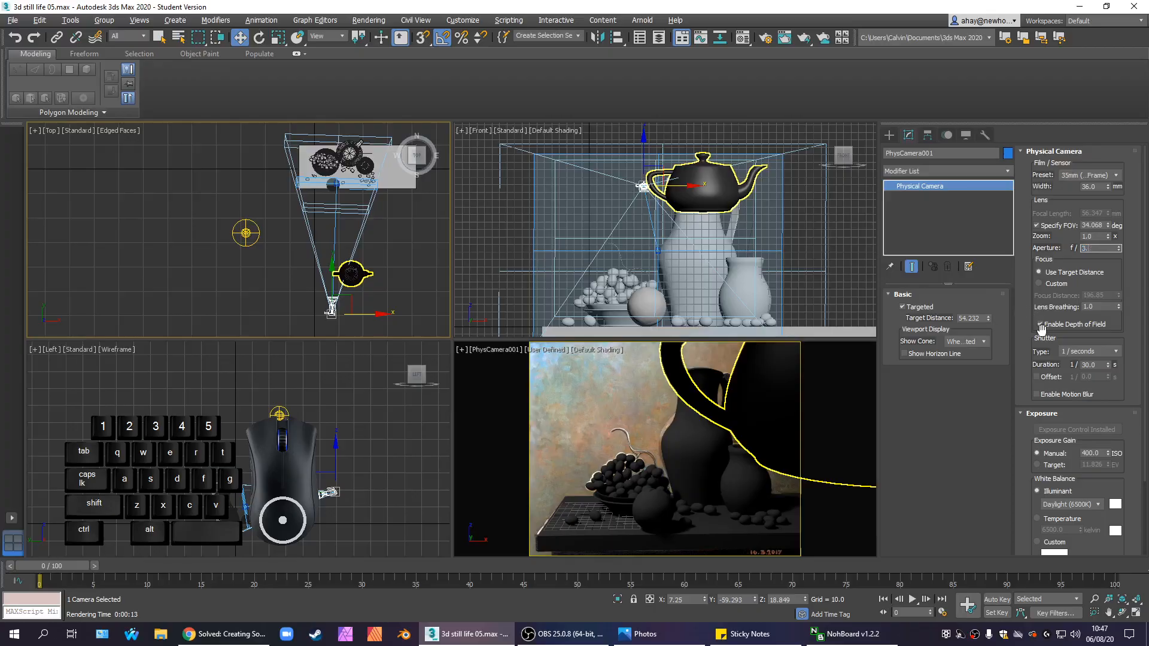
{"action": "key", "text": "Return"}
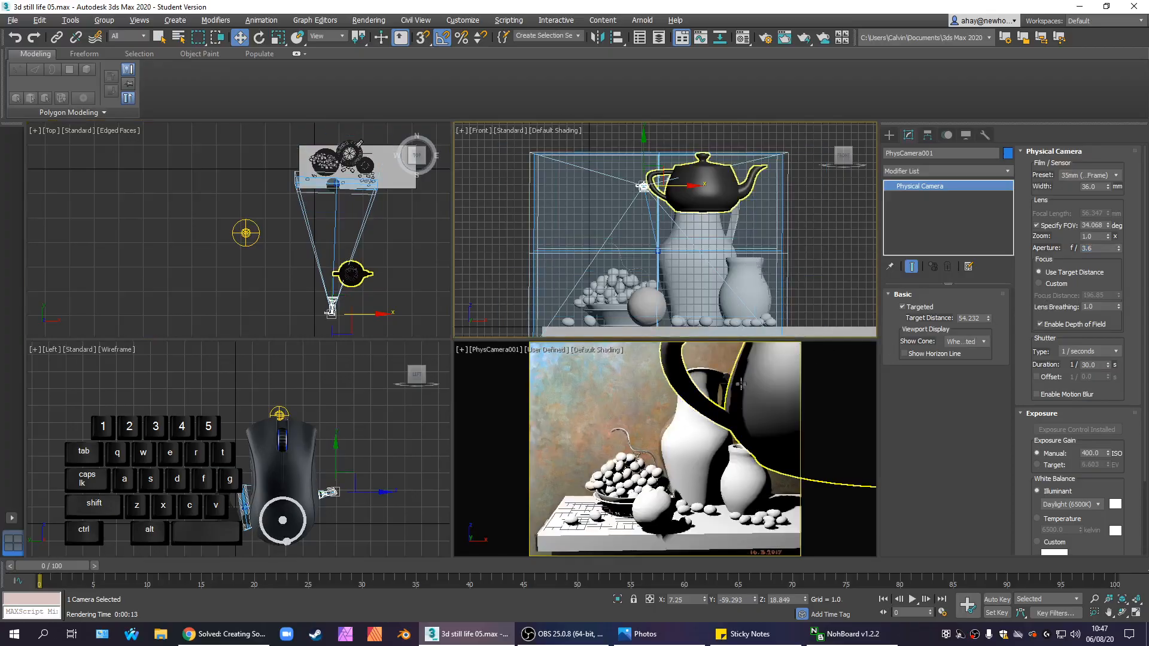
{"action": "key", "text": "shift+q"}
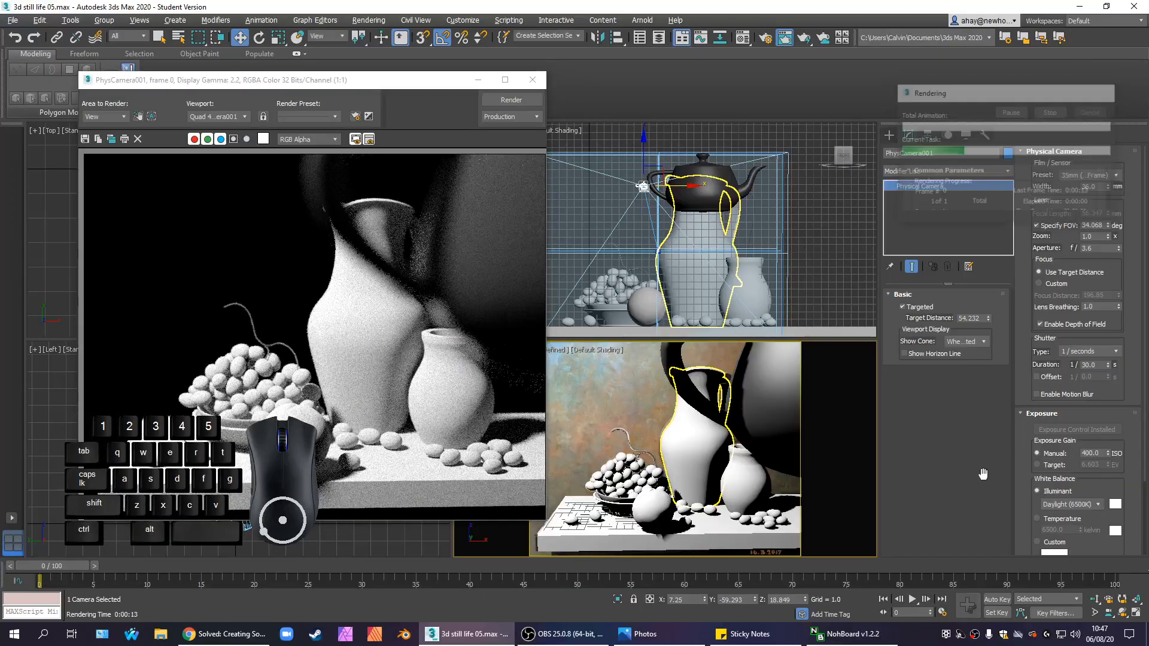
- Set the physical camera's exposure gain to 100 ISO and test-render the camera view
{"action": "left_click_drag", "start_coordinate": [1099, 453], "coordinate": [953, 461]}
{"action": "type", "text": "100"}
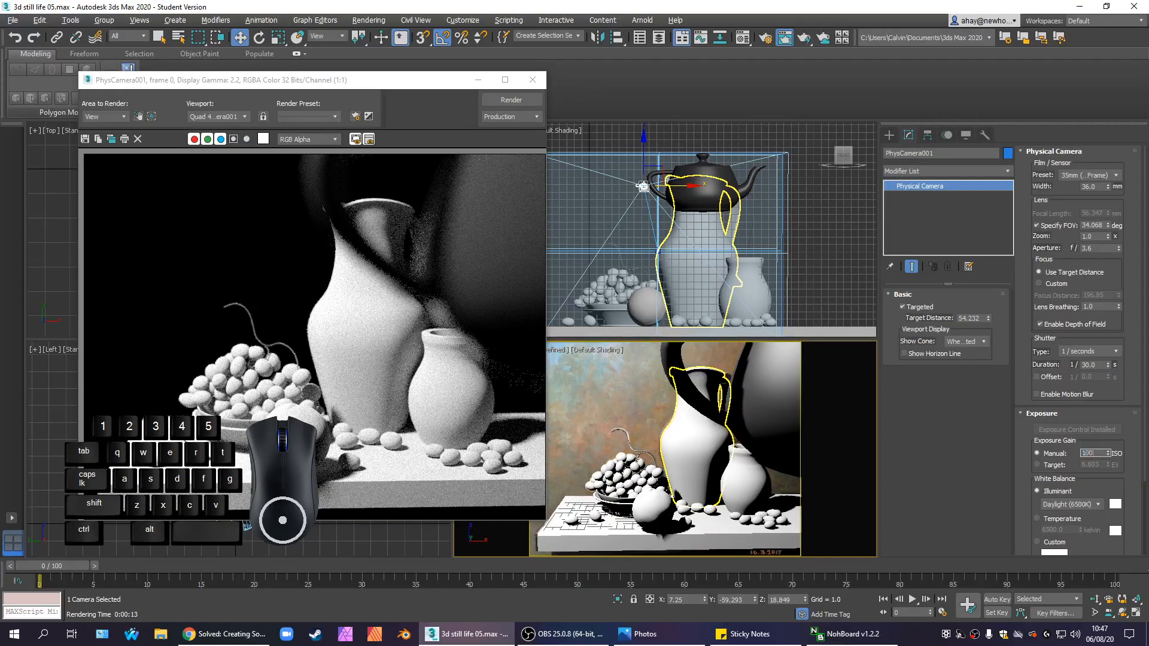
{"action": "key", "text": "Return"}
{"action": "right_click", "coordinate": [725, 292]}
{"action": "right_click", "coordinate": [686, 440]}
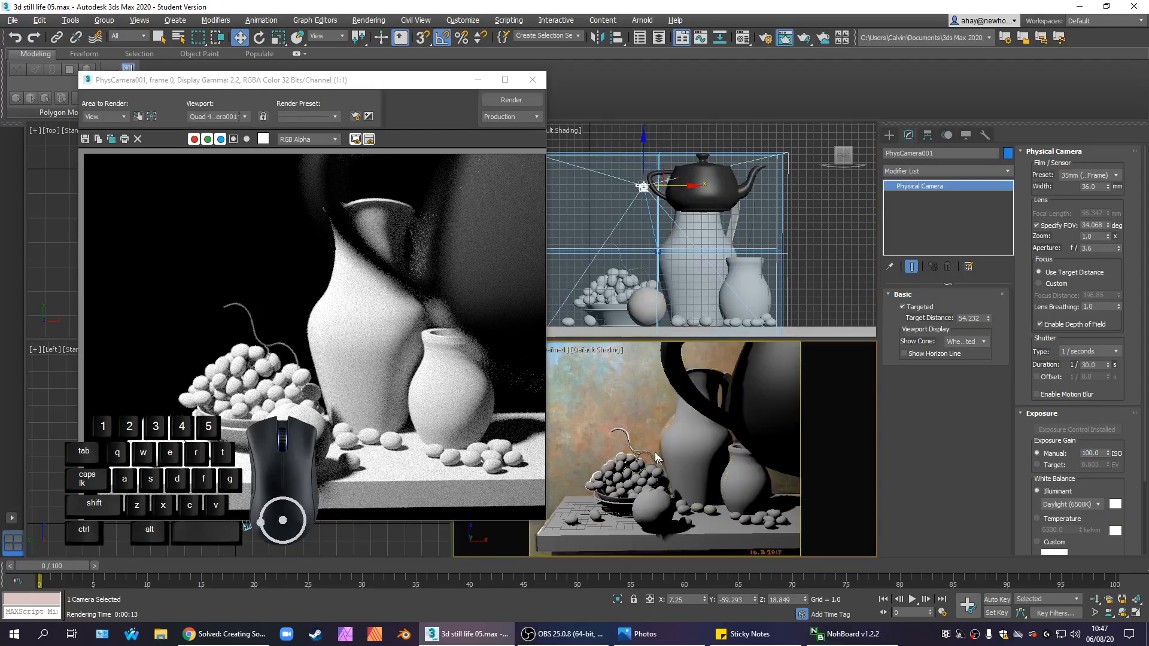
{"action": "key", "text": "shift+q"}
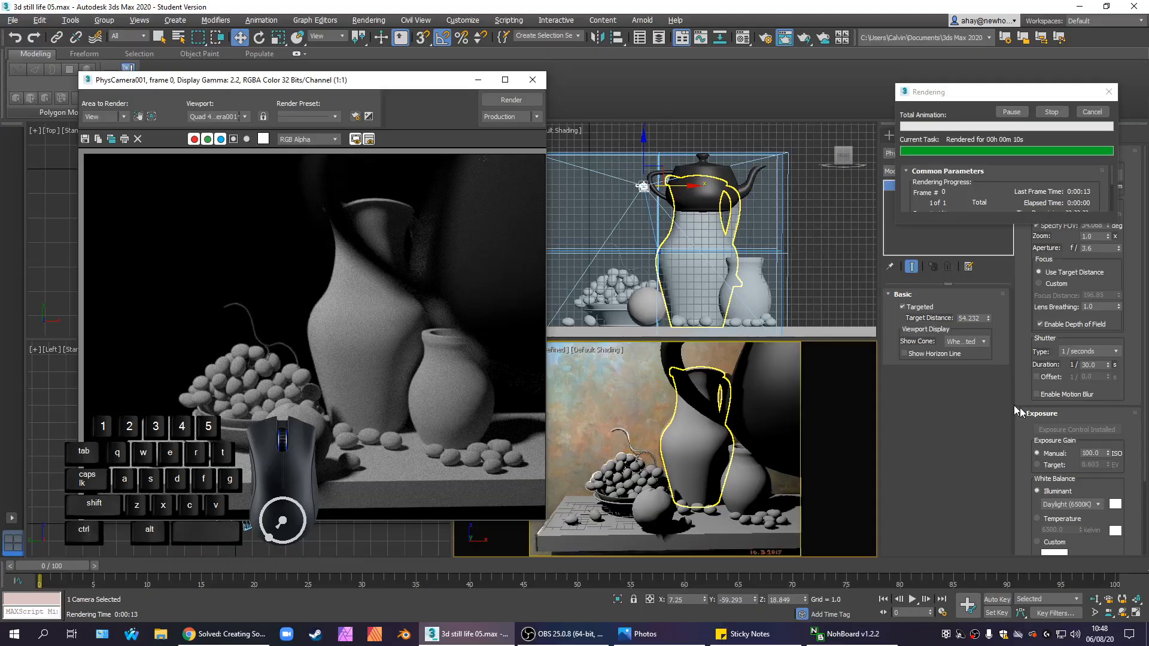
{"action": "double_click", "coordinate": [1090, 453]}
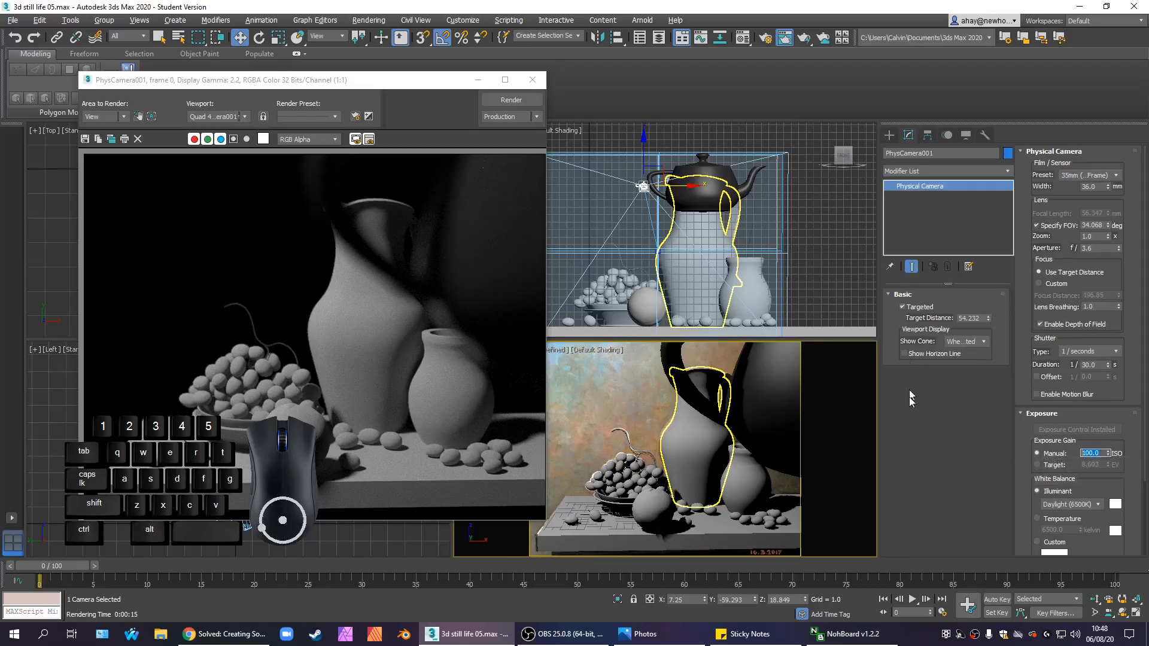
- Close the rendered image and delete the teapot standing in front of the camera
{"action": "left_click", "coordinate": [532, 81]}
{"action": "left_click", "coordinate": [352, 274]}
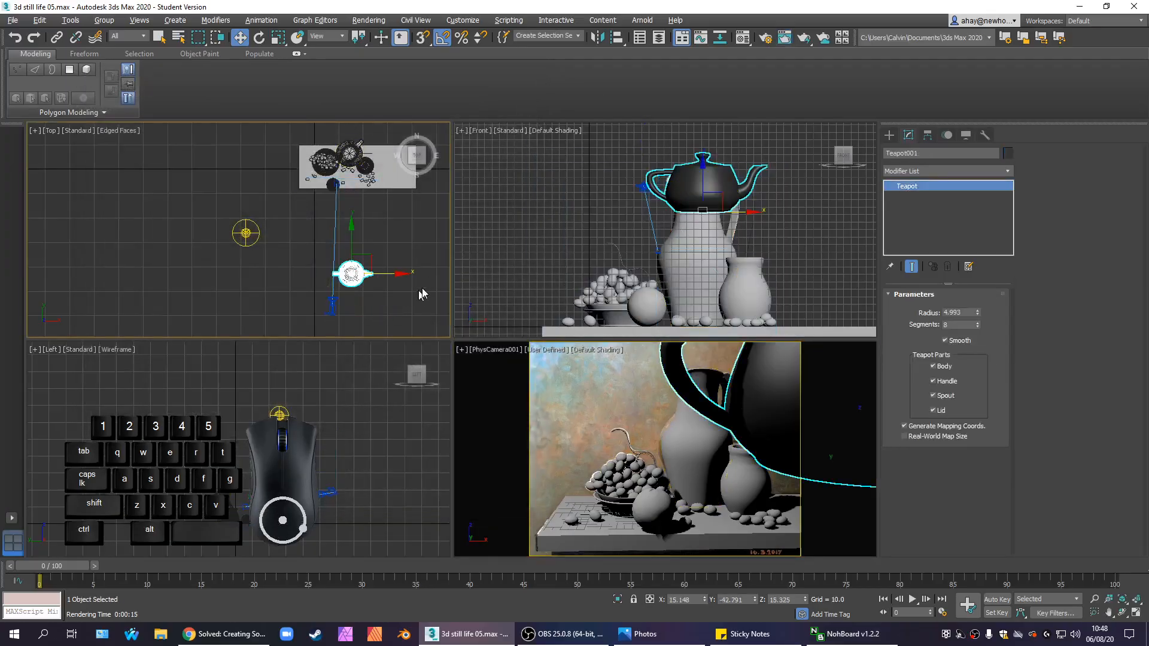
{"action": "key", "text": "Delete"}
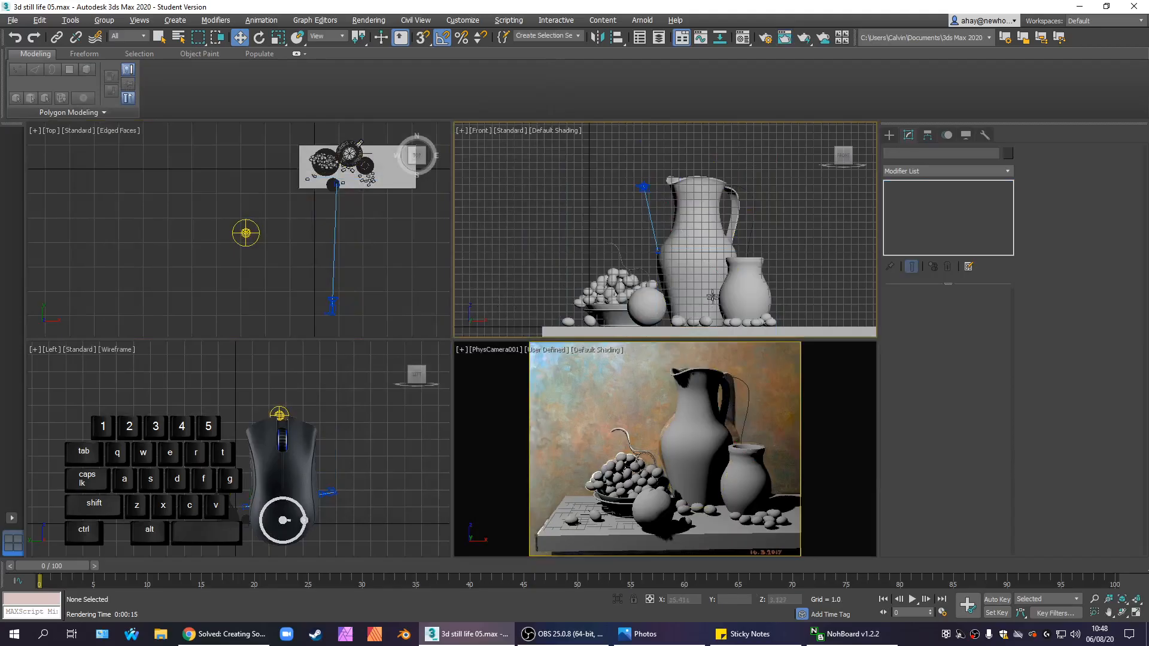
- Review the physical camera's shutter and exposure settings, and the photometric sphere light's intensity and shape settings
{"action": "left_click", "coordinate": [332, 305]}
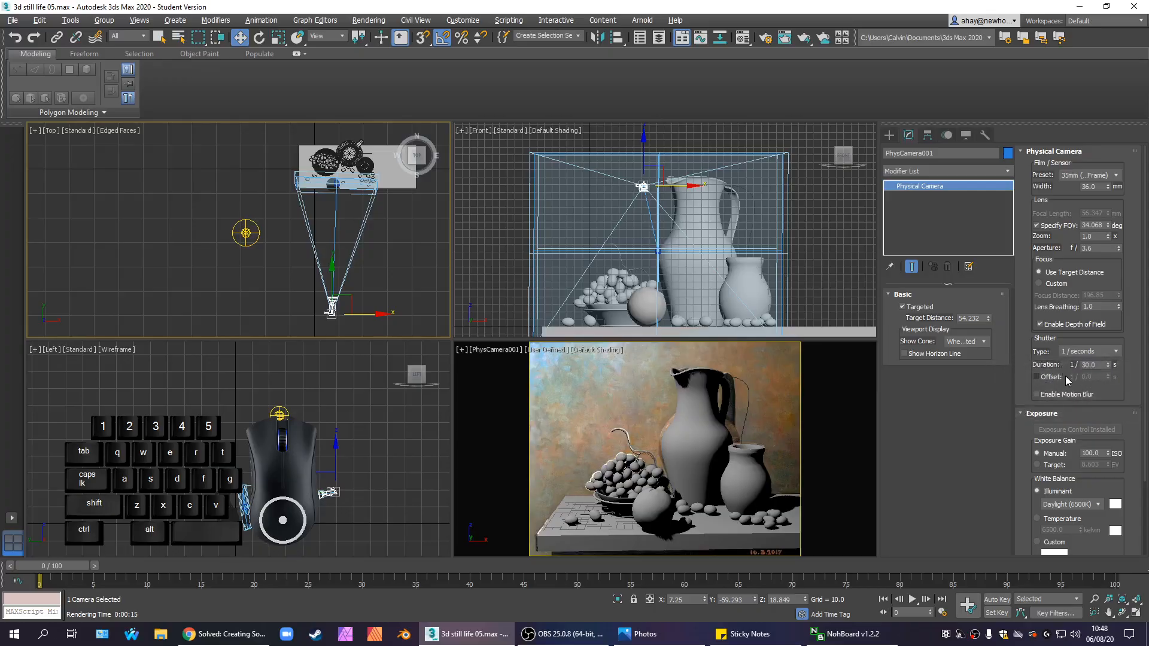
{"action": "left_click", "coordinate": [1091, 365]}
{"action": "right_click", "coordinate": [807, 284]}
{"action": "right_click", "coordinate": [786, 394]}
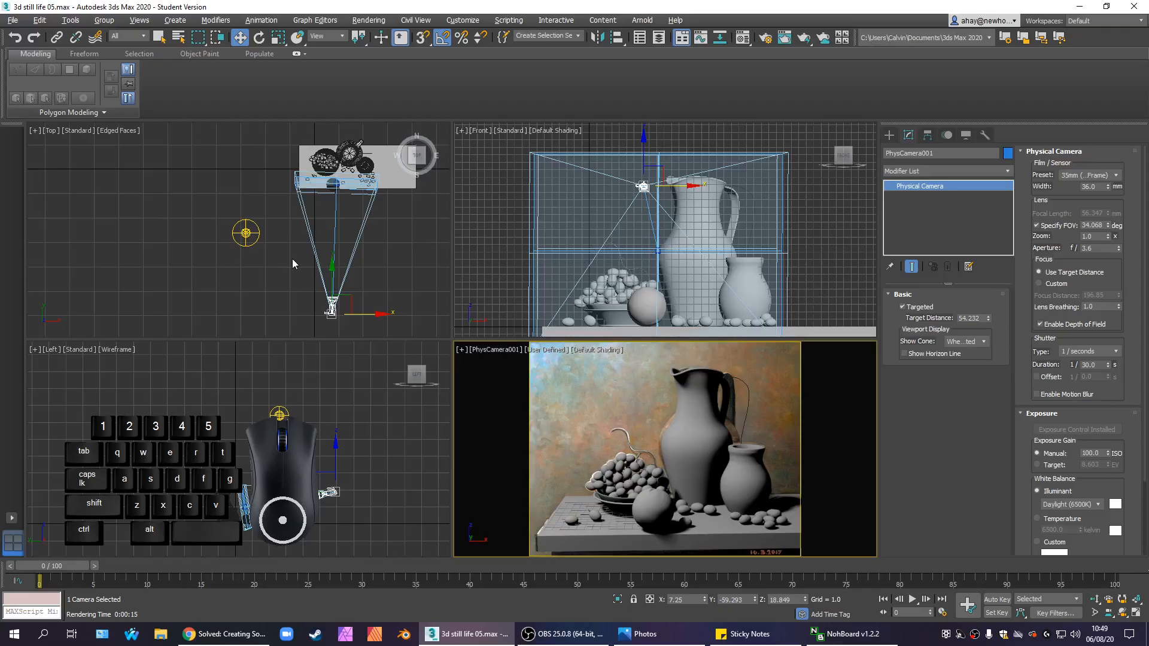
{"action": "left_click_drag", "start_coordinate": [301, 279], "coordinate": [240, 229]}
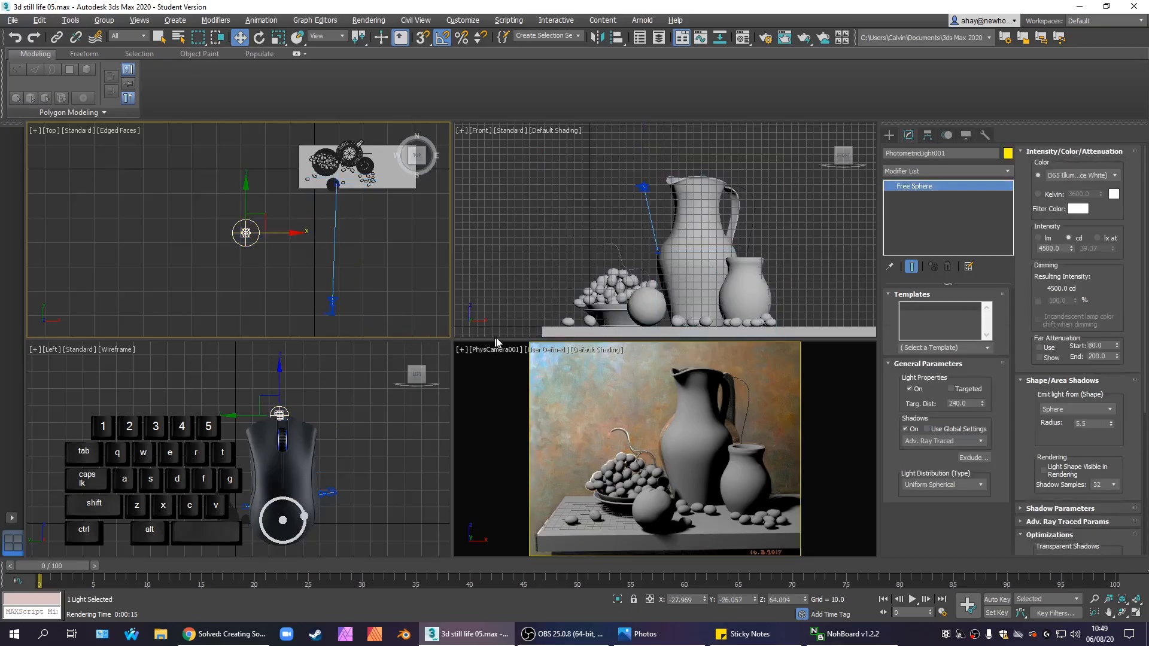
{"action": "right_click", "coordinate": [790, 263]}
{"action": "right_click", "coordinate": [845, 426]}
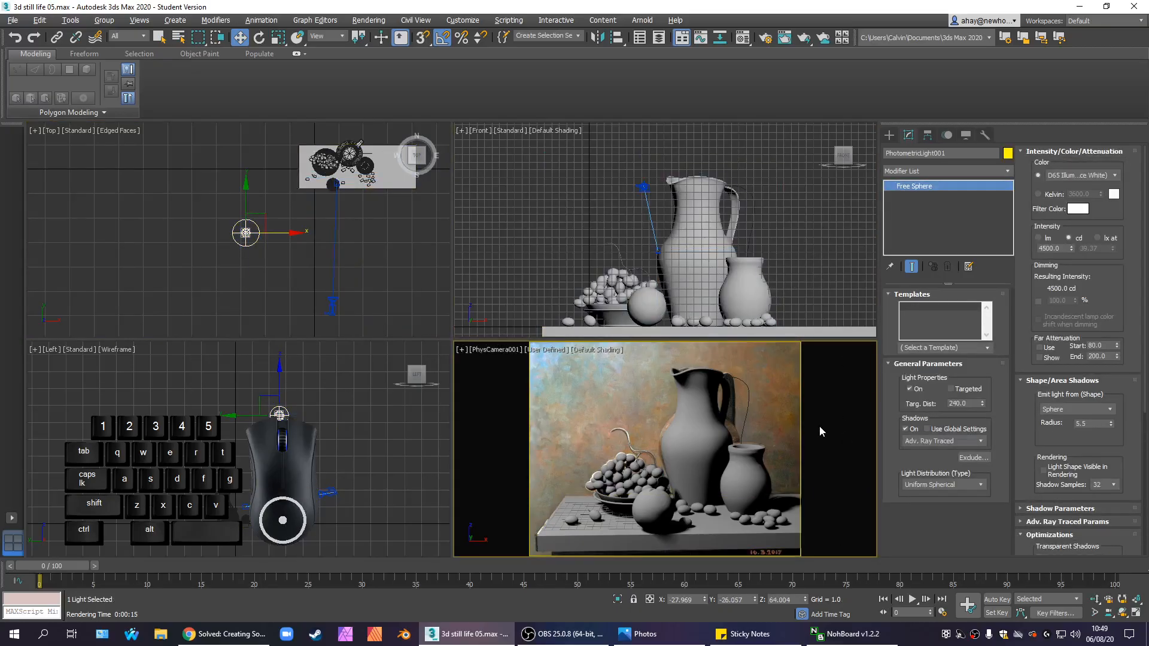
{"action": "key", "text": "F10"}
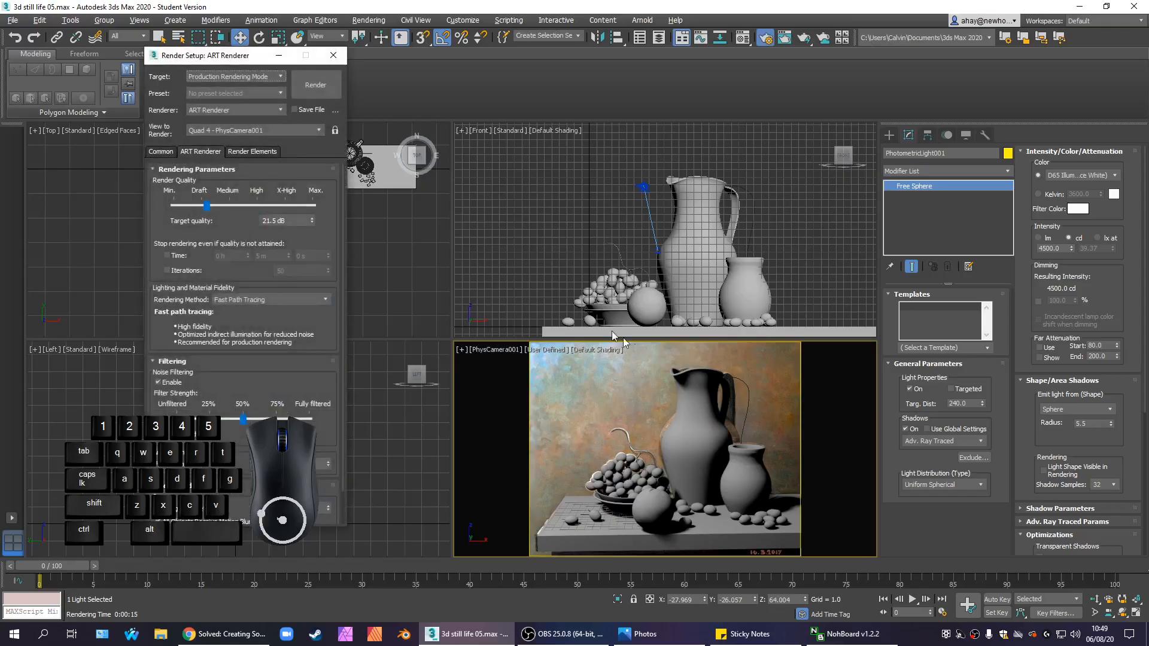
{"action": "left_click", "coordinate": [333, 55]}
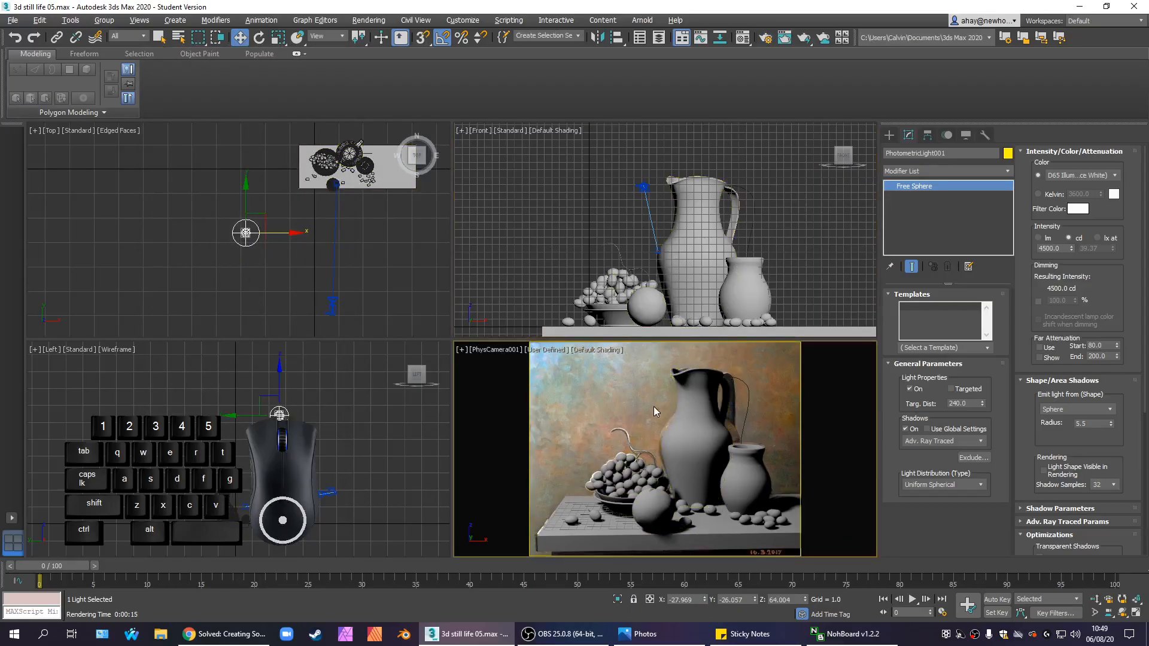
{"action": "key", "text": "m"}
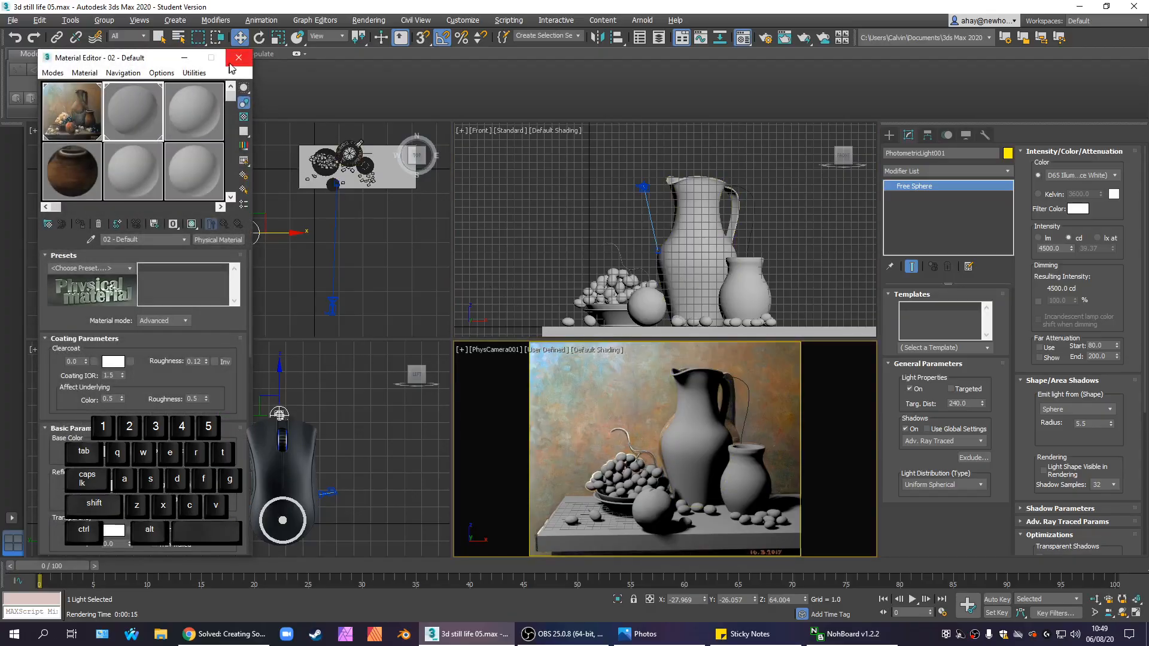
{"action": "left_click", "coordinate": [240, 58]}
- Raise the ART Renderer's target quality to High at 32.9 dB and render the camera view
{"action": "key", "text": "F10"}
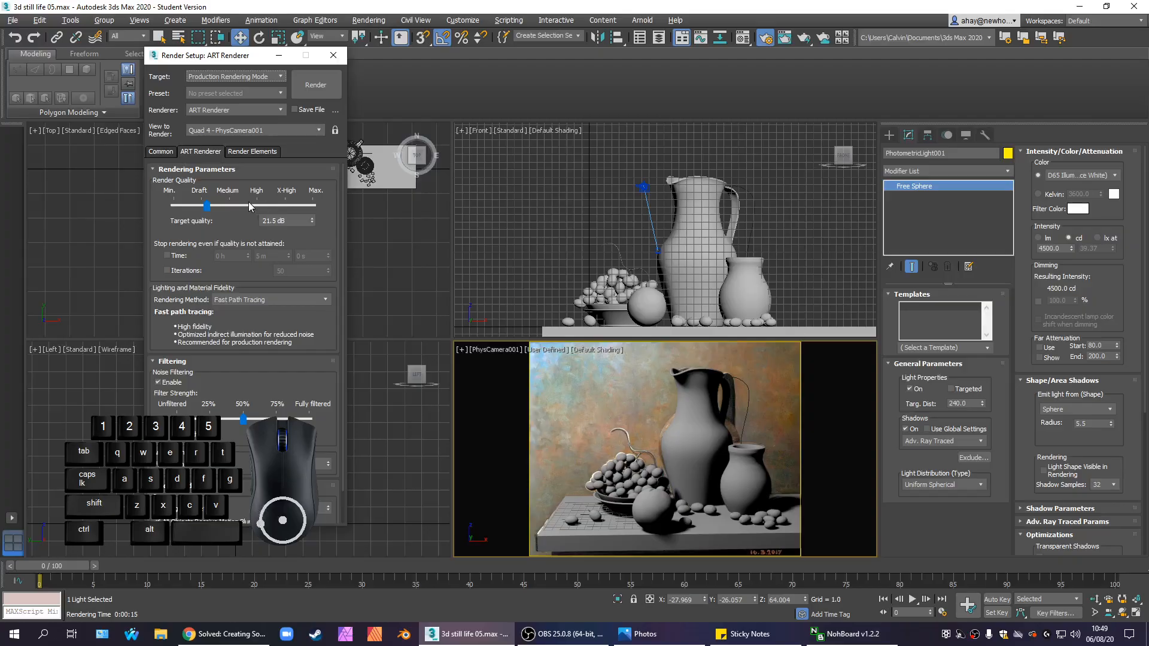
{"action": "left_click", "coordinate": [257, 203]}
{"action": "left_click_drag", "start_coordinate": [210, 206], "coordinate": [259, 204]}
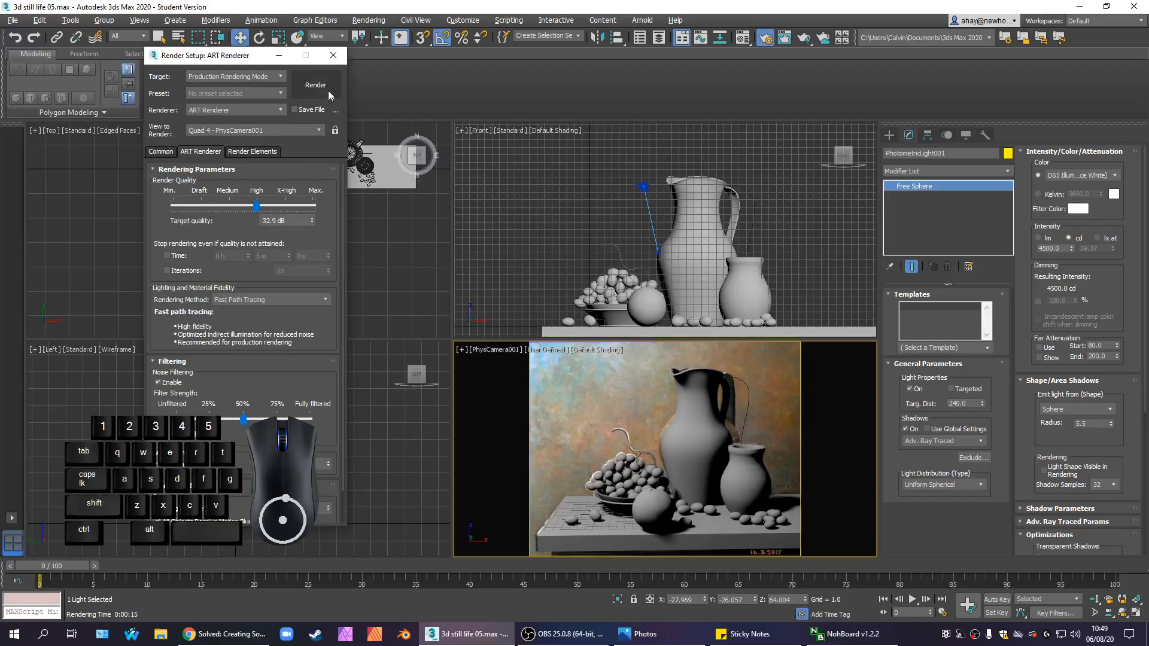
{"action": "left_click", "coordinate": [328, 73]}
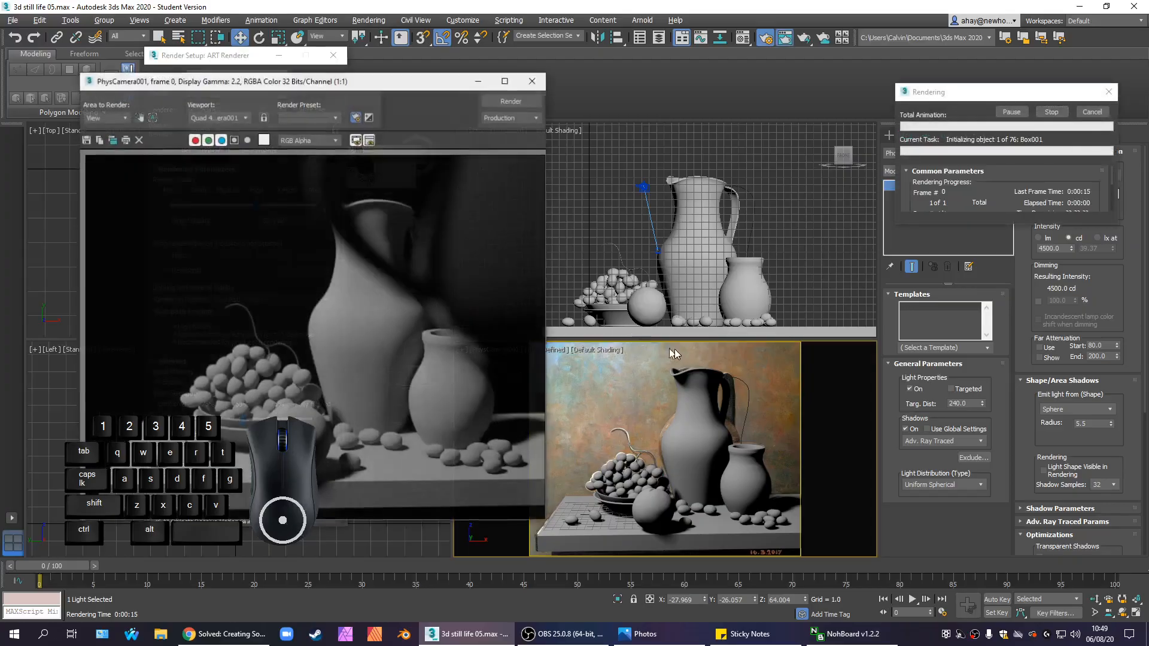